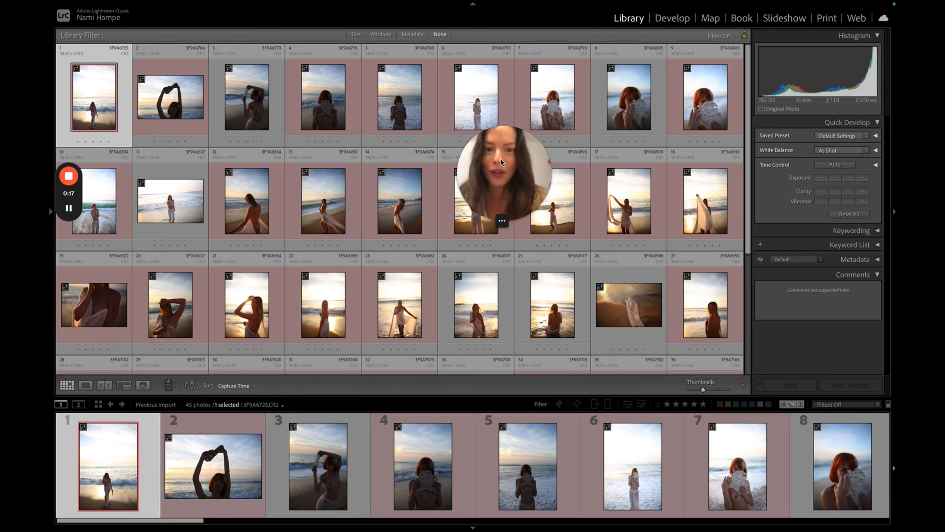
Open the first beach photo for developing and apply the Nami Creative Original Base preset at amount 76.
drag(522, 163, 123, 429)
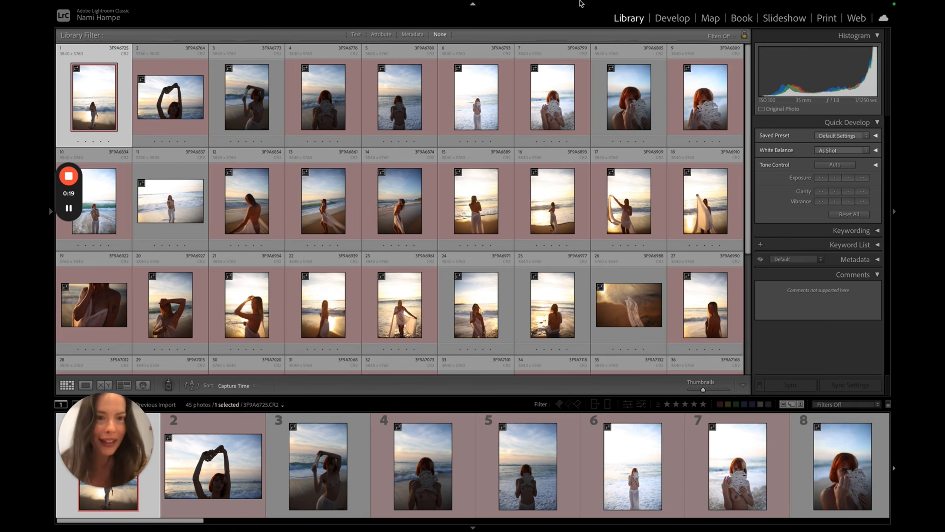
mouse_move(700, 33)
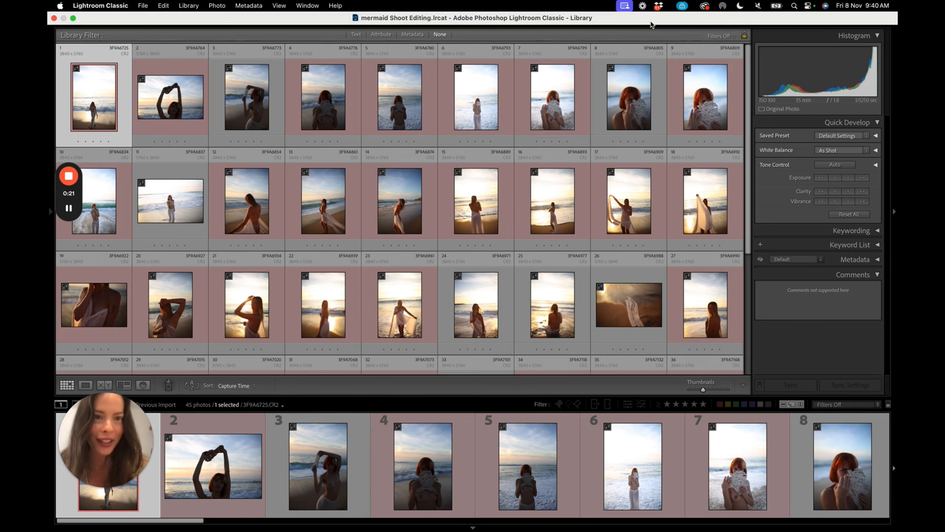
click(672, 18)
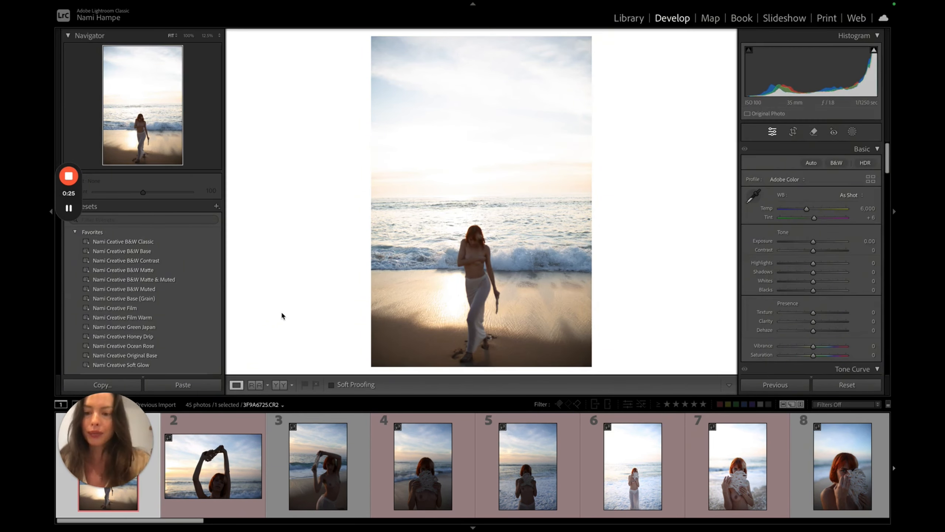
click(254, 451)
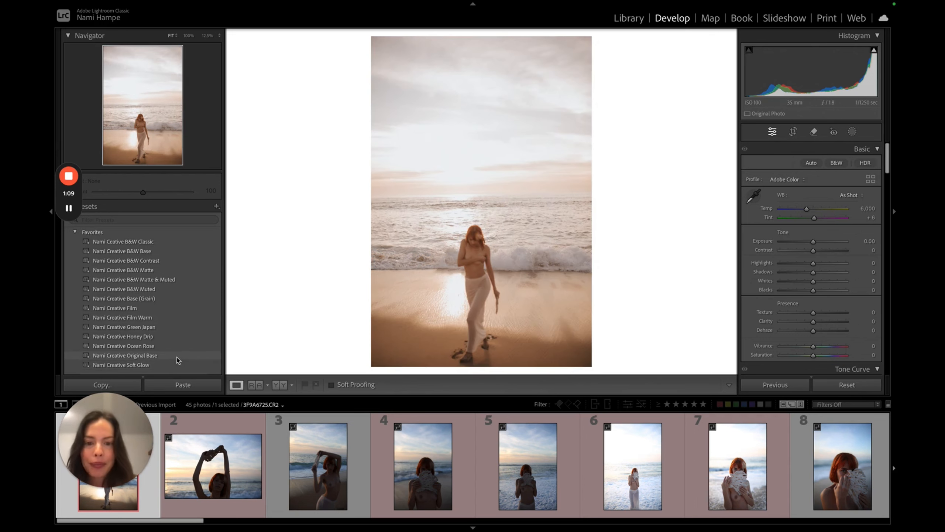
click(178, 357)
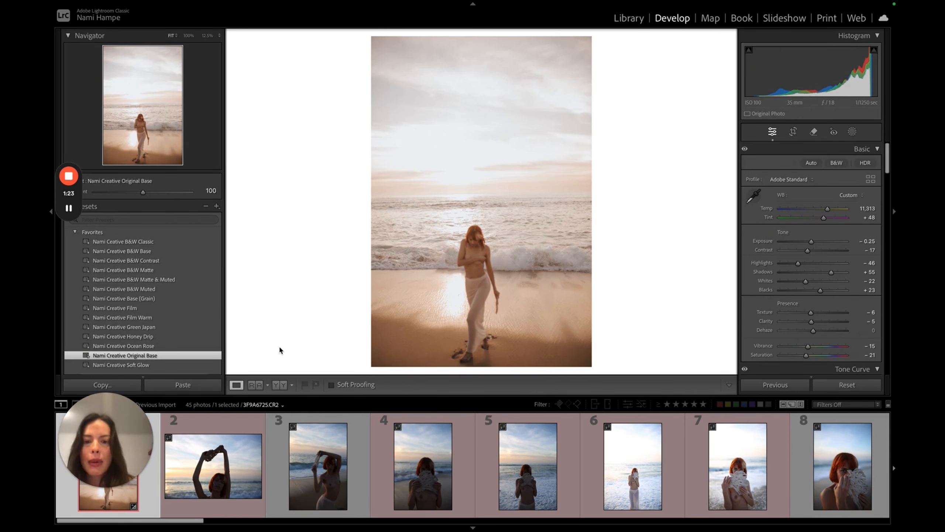
mouse_move(143, 194)
mouse_down()
mouse_move(133, 194)
mouse_move(156, 195)
mouse_move(131, 197)
mouse_up()
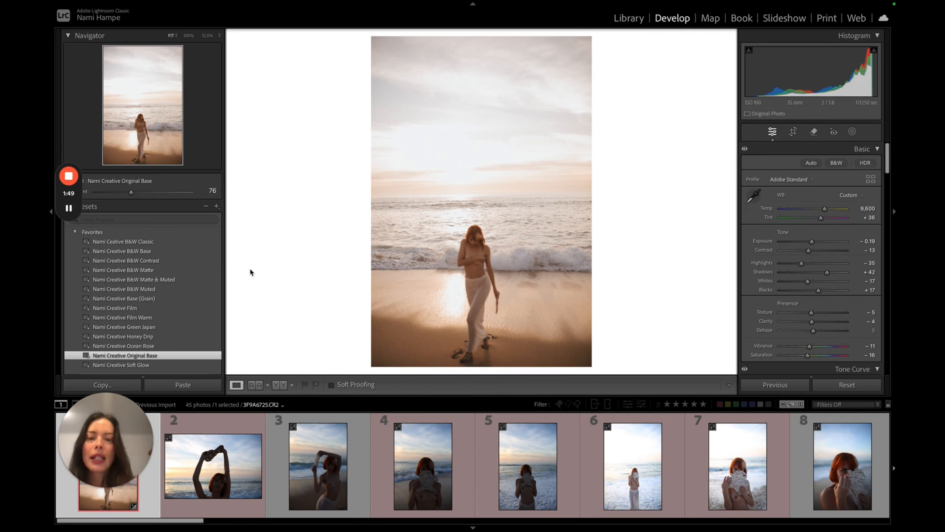
Remove the footprints beside the woman's feet using generative AI with object detection enabled and a brush size of 12.
click(471, 328)
click(472, 259)
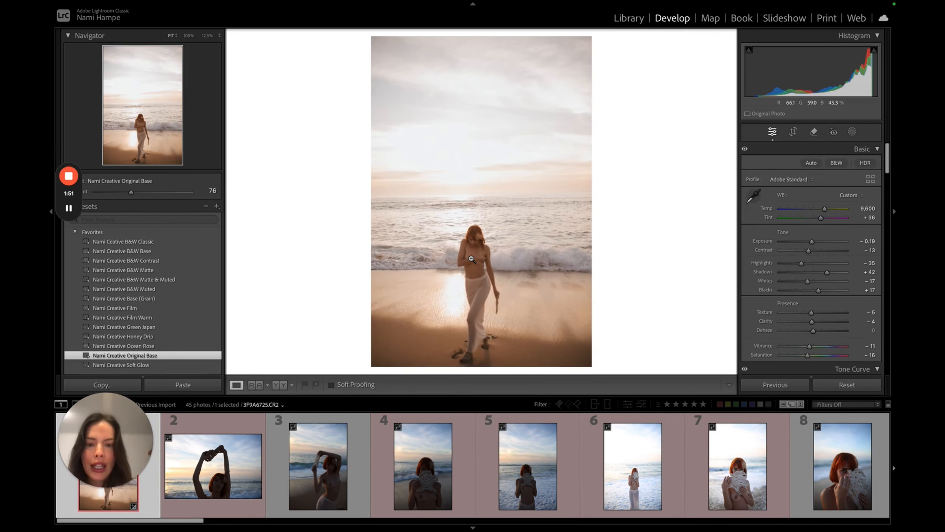
click(472, 258)
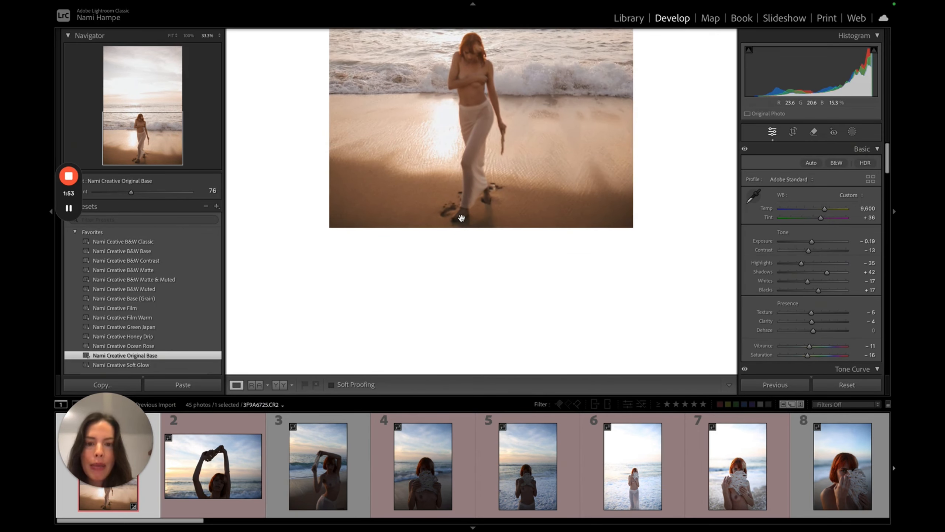
key(ctrl+equal)
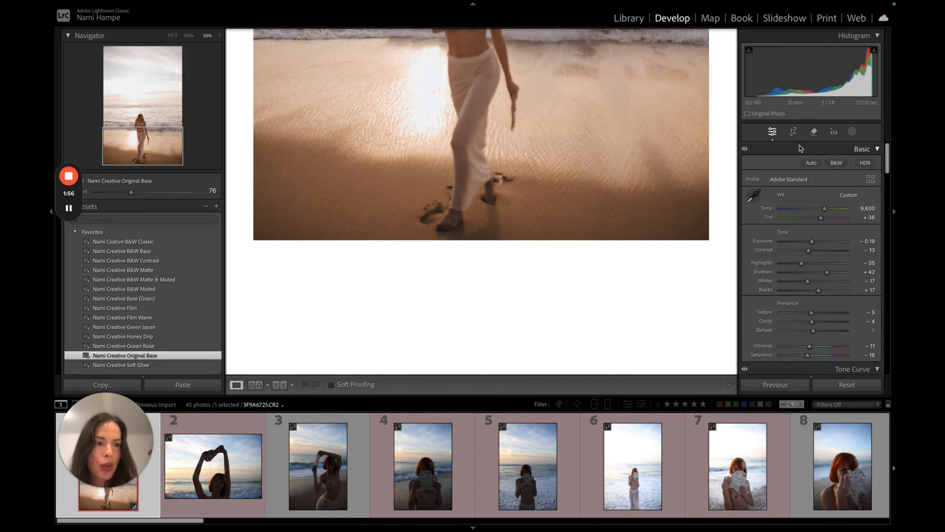
click(813, 133)
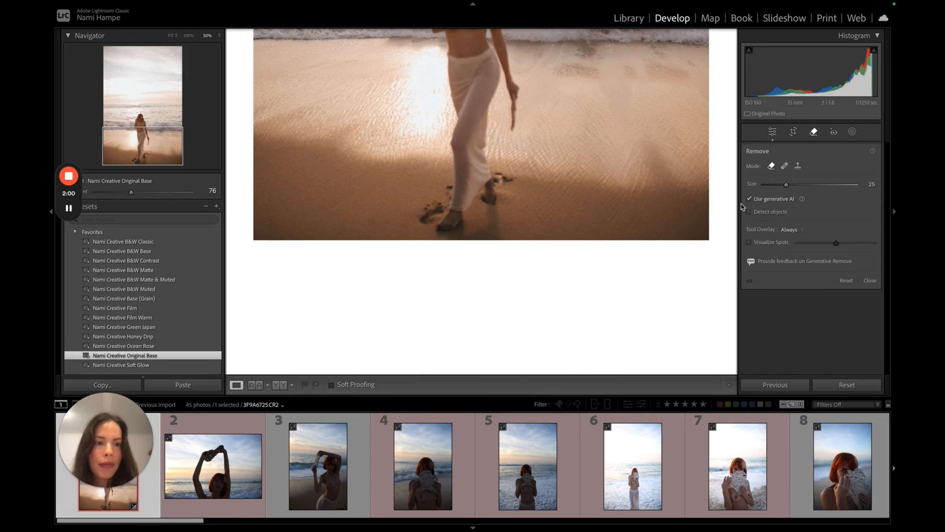
click(749, 211)
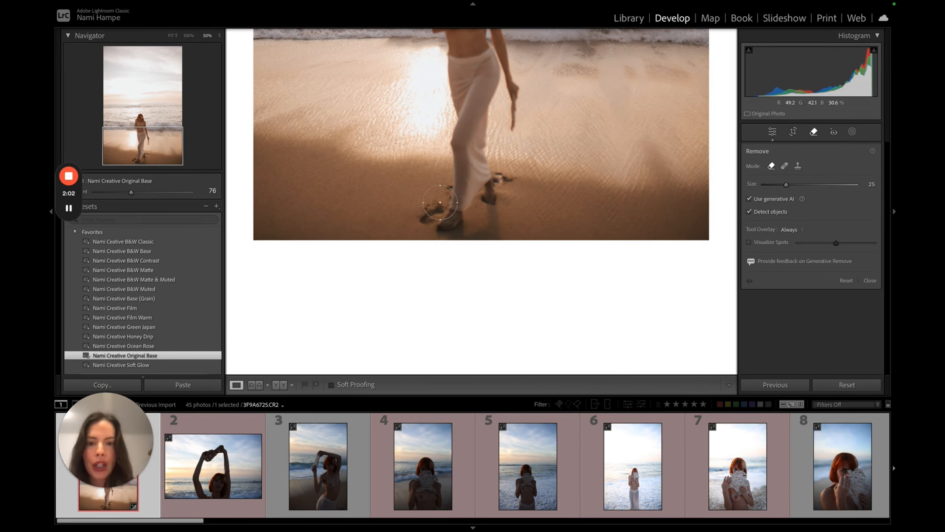
scroll(425, 211, down, 7)
scroll(425, 211, down, 6)
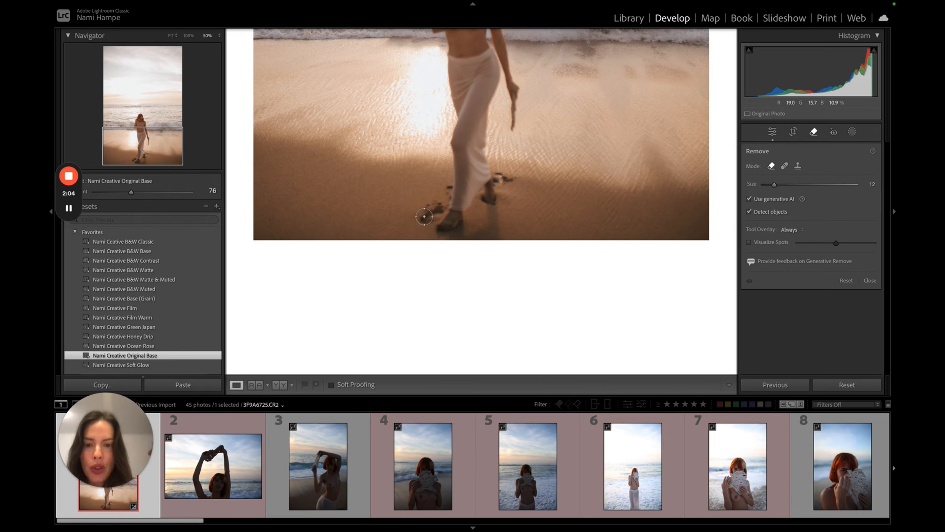
drag(426, 216, 436, 209)
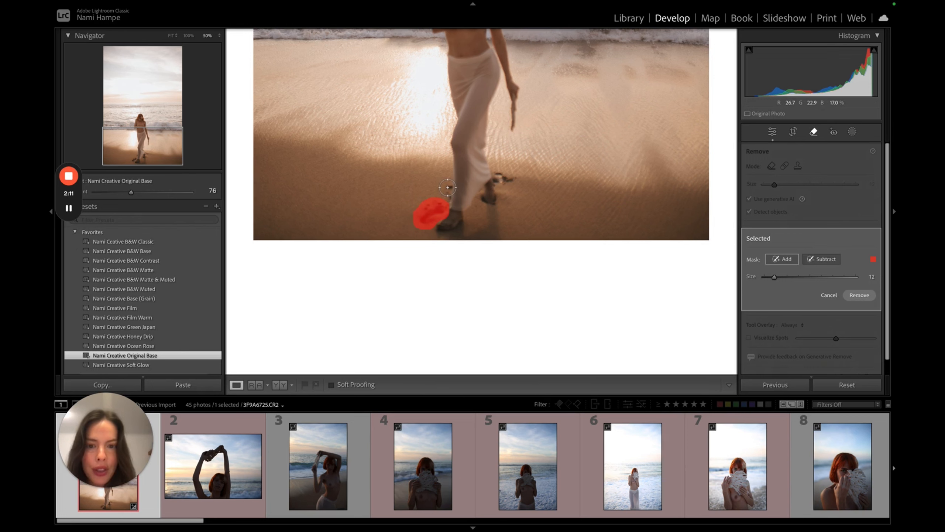
click(448, 188)
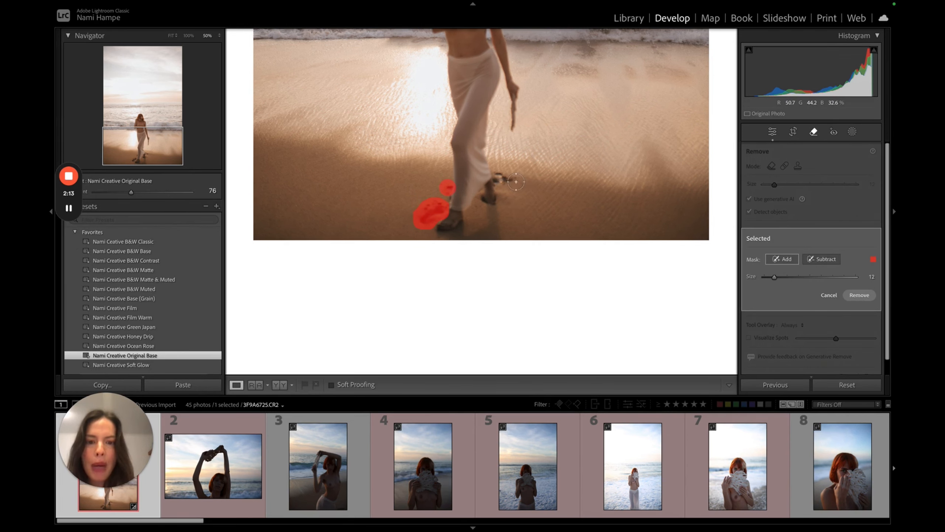
click(516, 182)
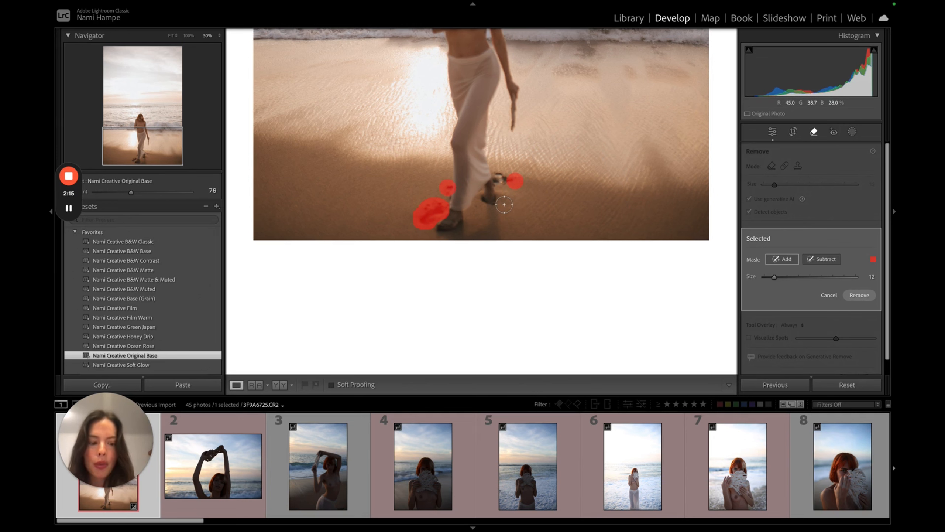
key(Return)
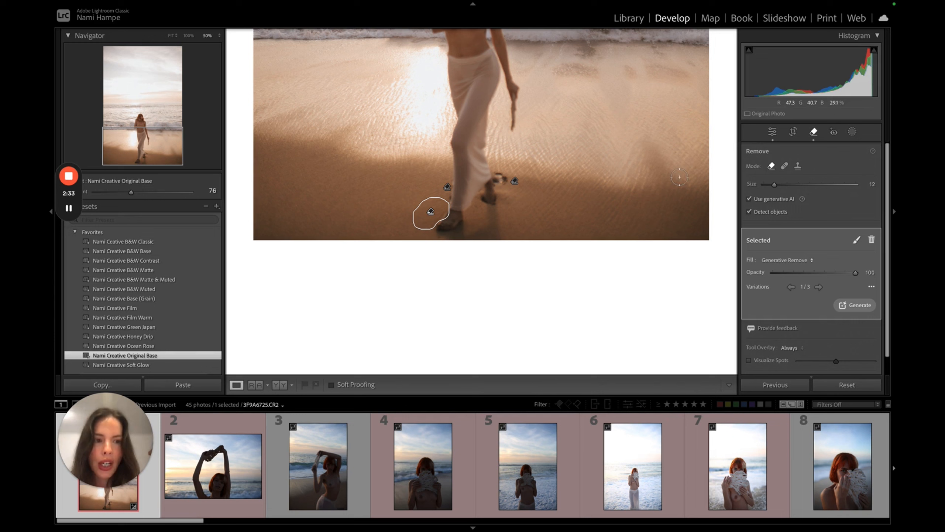
key(q)
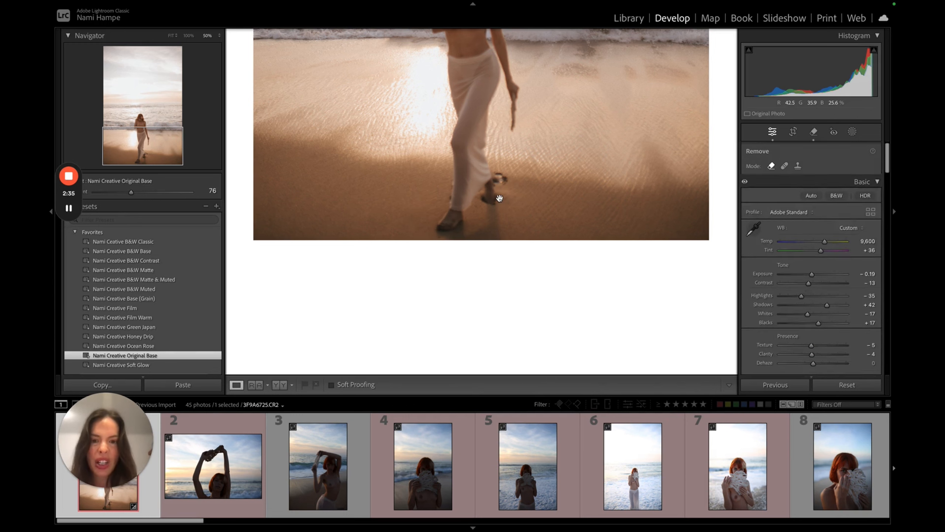
click(525, 202)
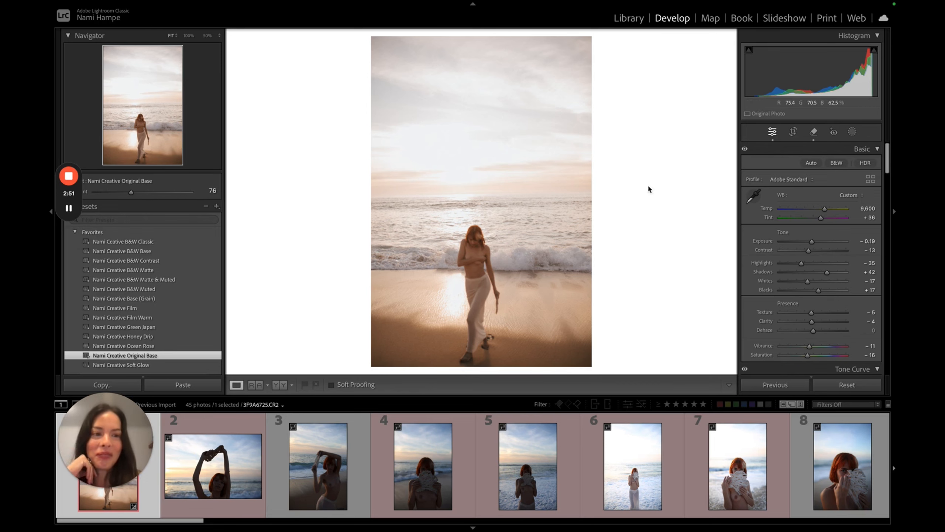
Straighten the first photo by rotating its crop slightly, and check the woman up close.
key(r)
drag(665, 187, 663, 192)
key(Return)
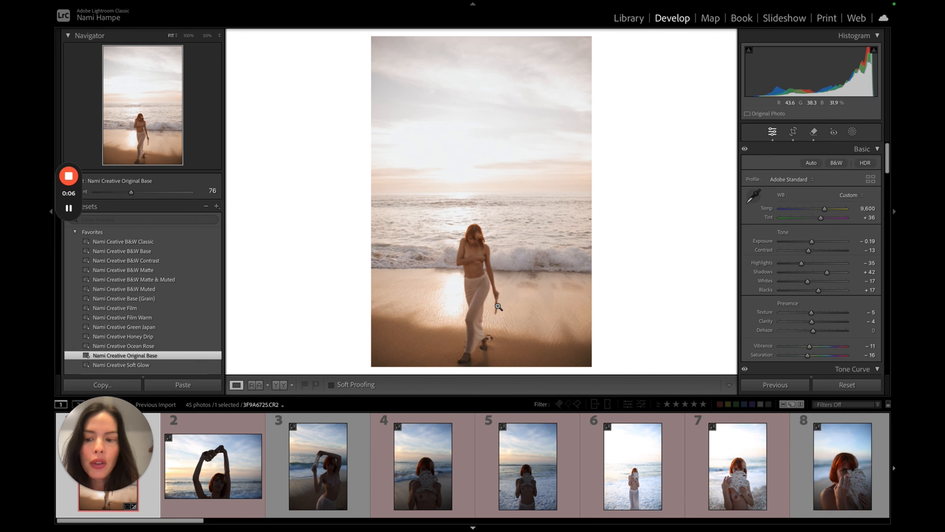
click(472, 257)
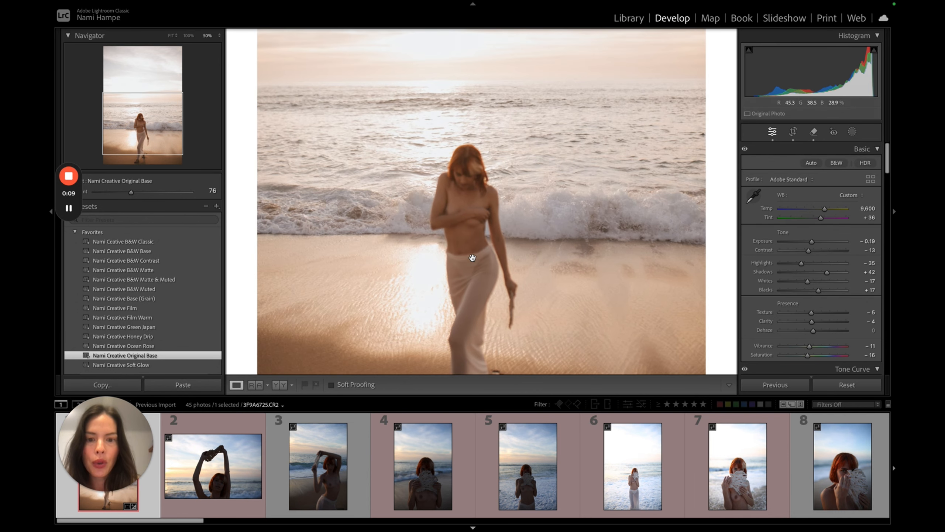
click(472, 220)
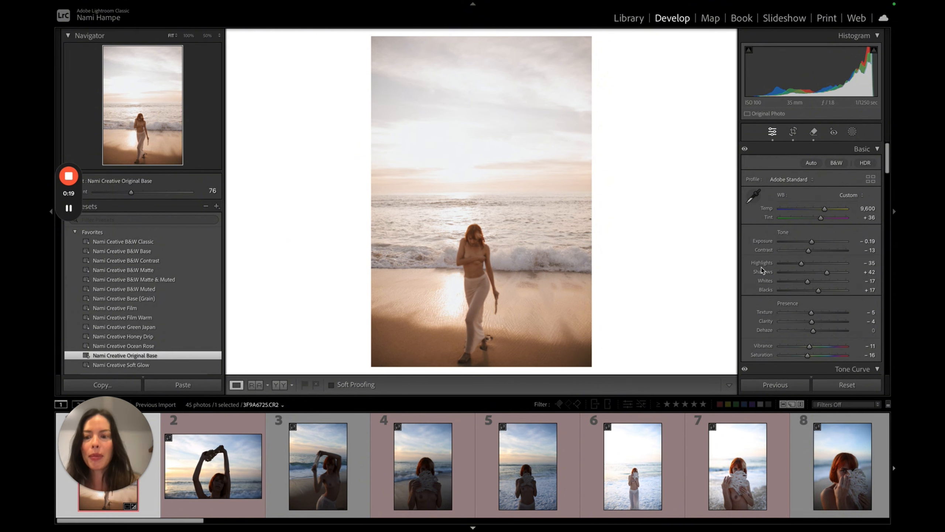
Copy the first photo's develop settings and paste them onto the second photo.
key(Right)
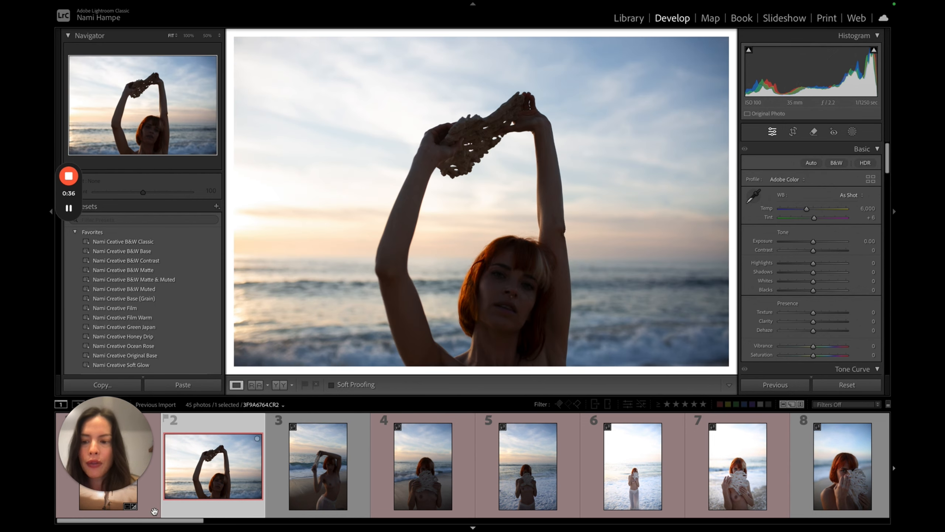
click(111, 503)
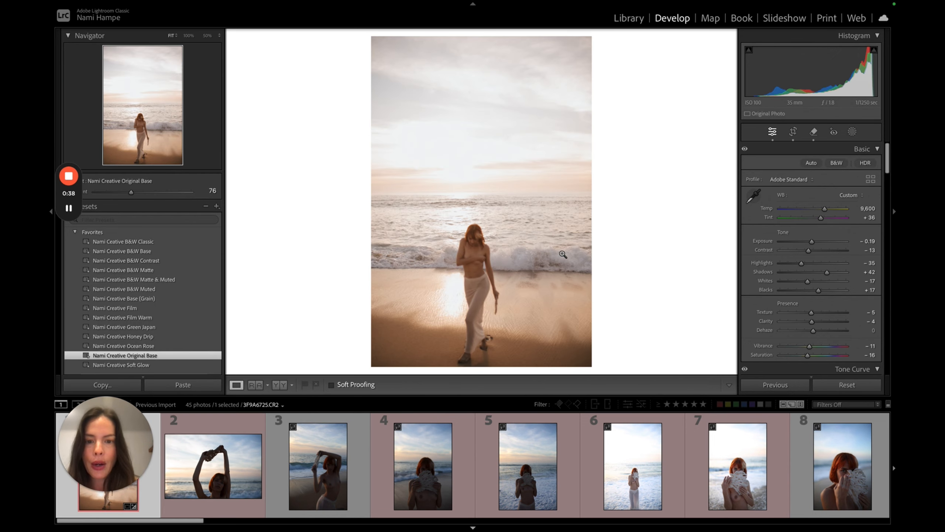
key(super+shift+c)
key(Return)
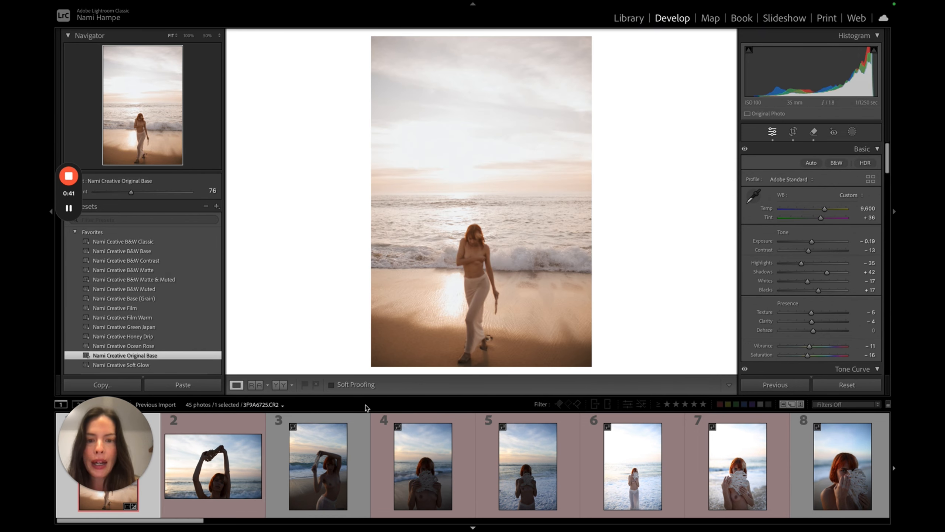
key(Right)
key(super+shift+v)
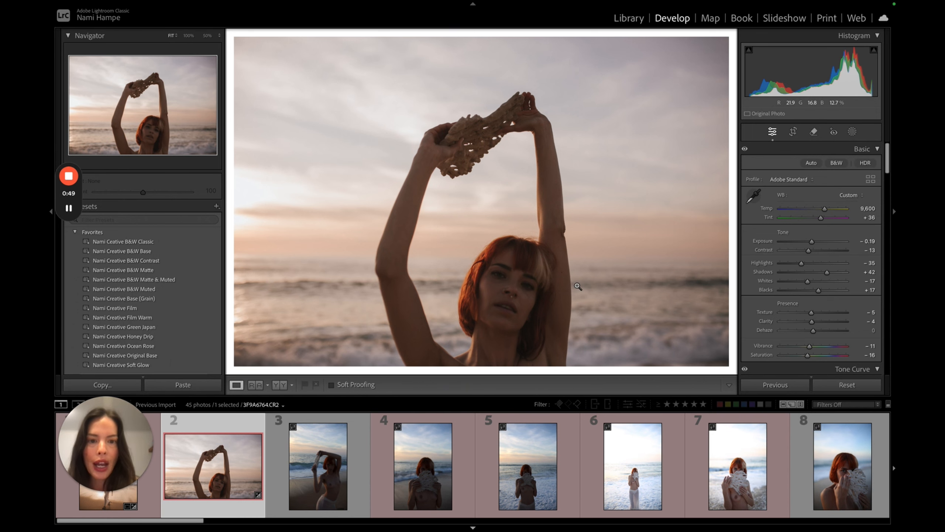
Crop the second photo to a landscape close-up of the raised hands holding the coral, keeping the original aspect ratio.
click(473, 153)
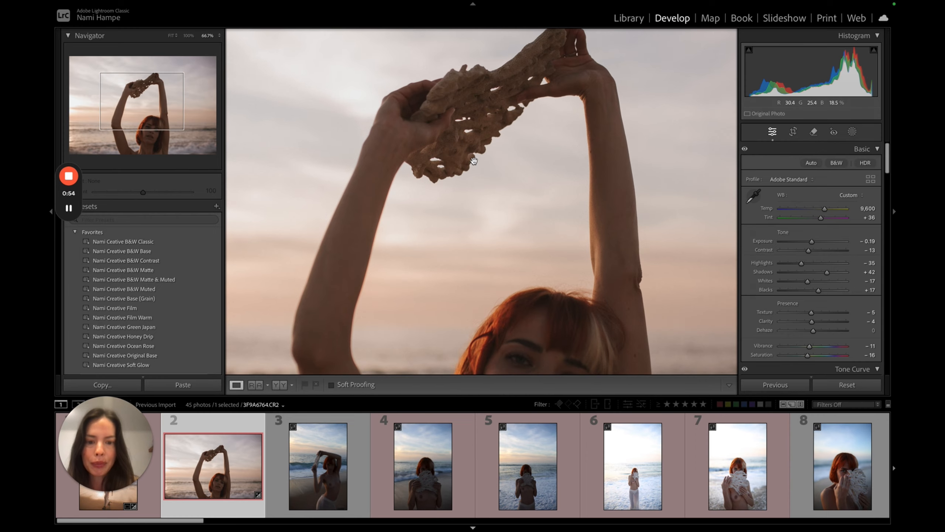
drag(473, 161, 491, 235)
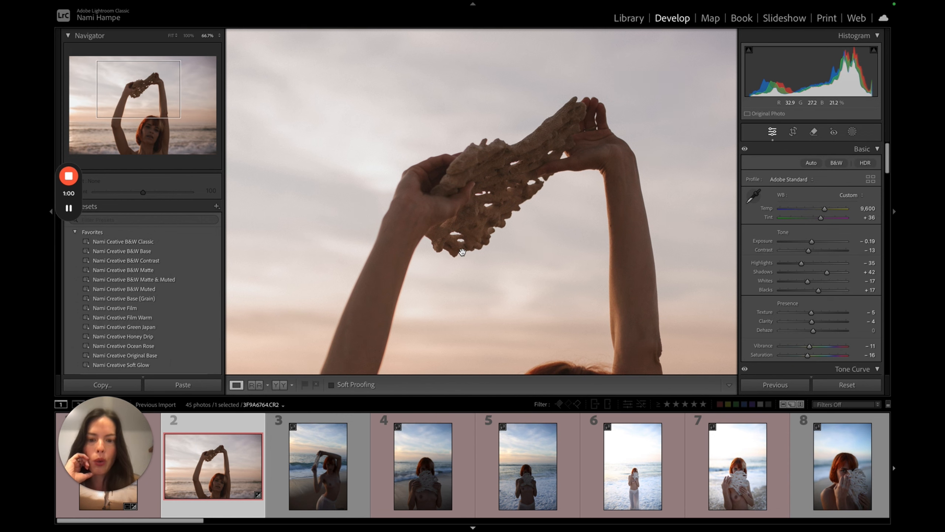
key(super+minus)
key(r)
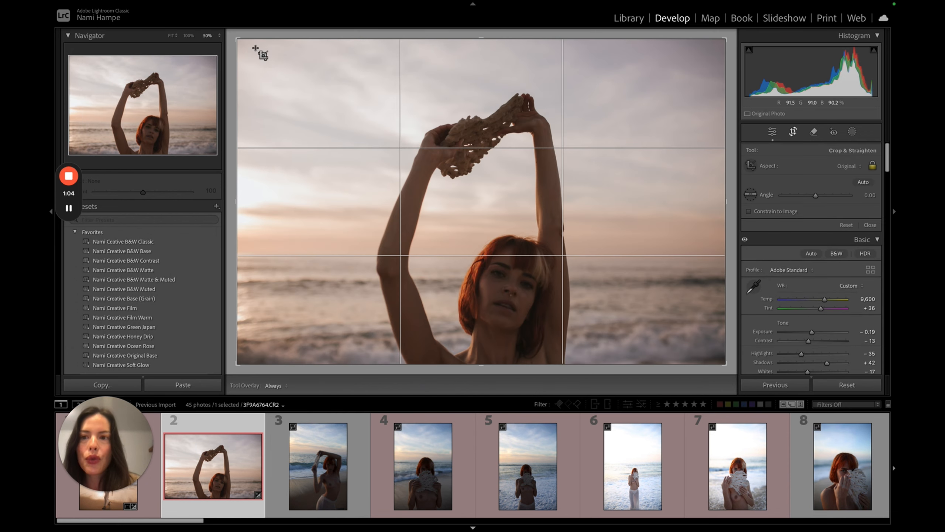
drag(237, 37, 447, 205)
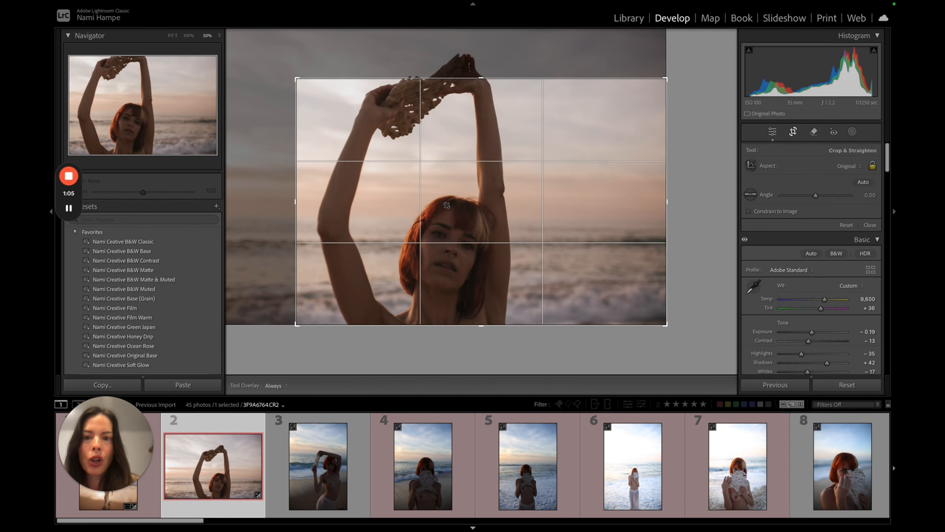
drag(665, 323, 616, 285)
drag(536, 231, 511, 248)
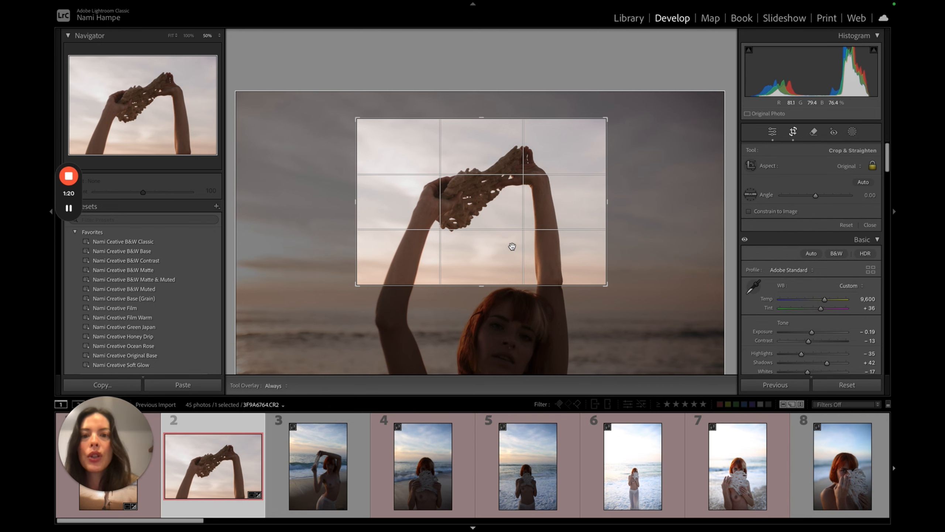
key(Return)
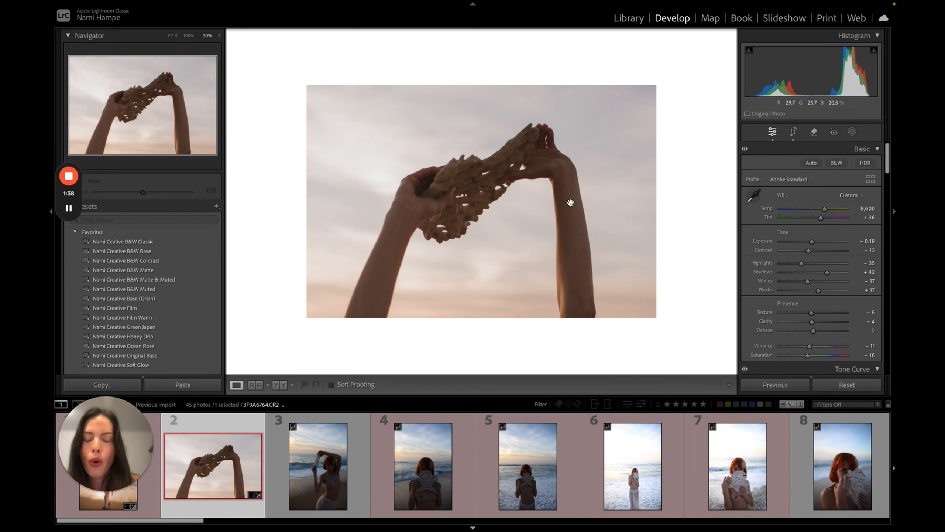
Go to the third photo, fit it in view and apply the Nami Creative B&W Base preset.
key(Right)
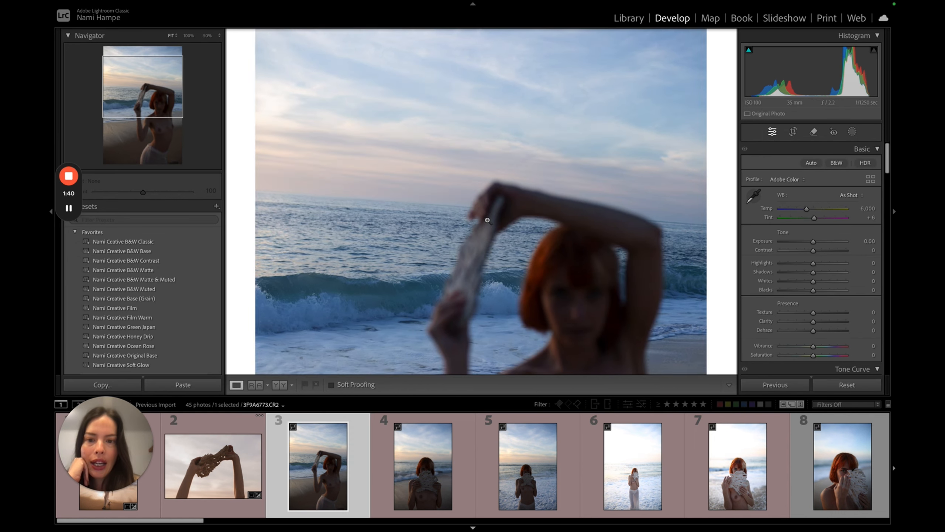
click(487, 217)
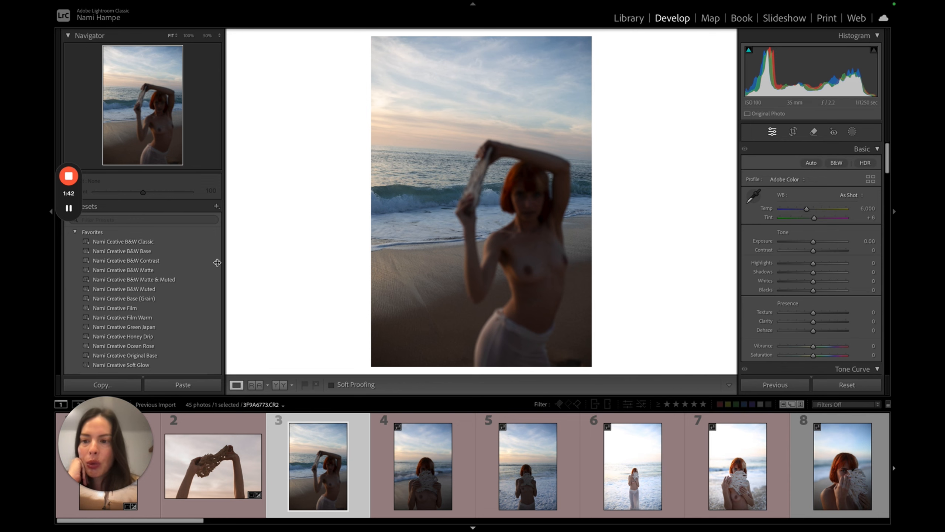
click(181, 253)
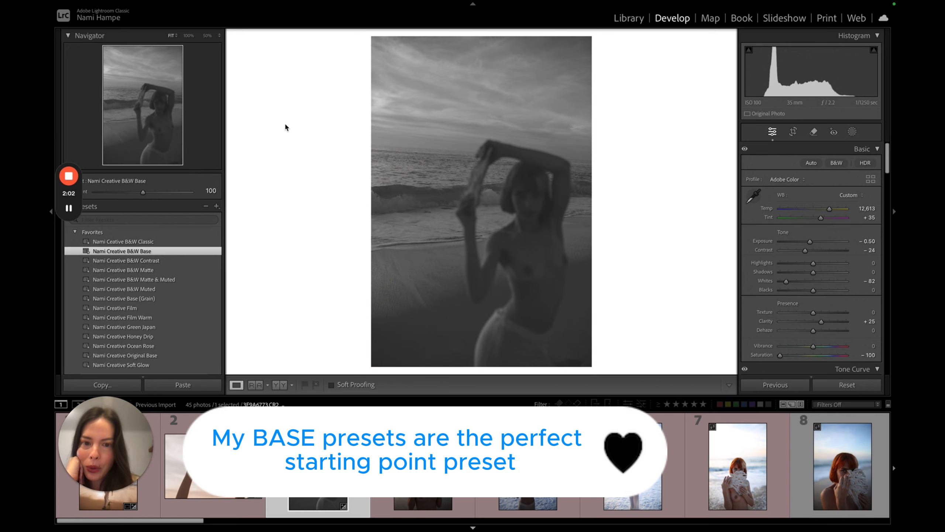
Straighten the third photo by rotating its crop slightly and tighten the framing around the woman, keeping the original aspect ratio.
click(793, 131)
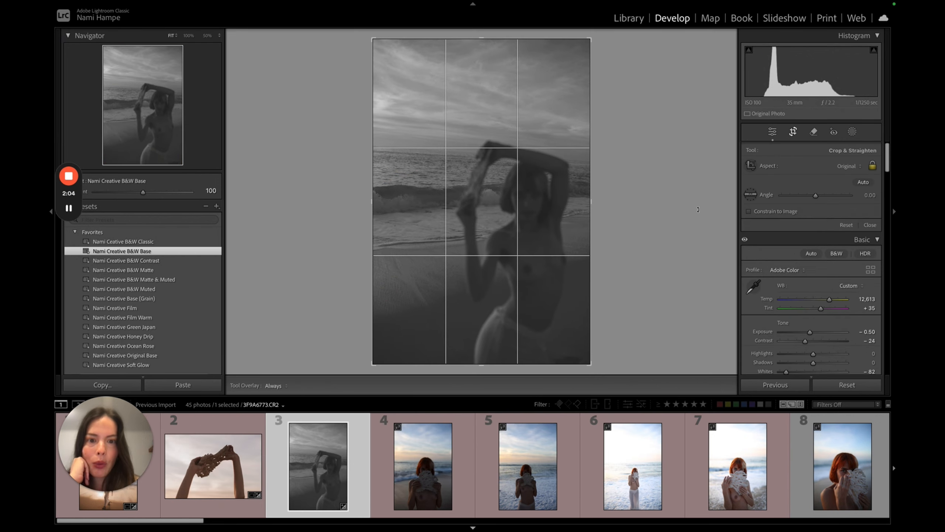
drag(699, 209, 698, 192)
drag(586, 196, 586, 197)
mouse_move(517, 226)
mouse_down()
mouse_move(515, 212)
mouse_move(515, 227)
mouse_up()
key(Return)
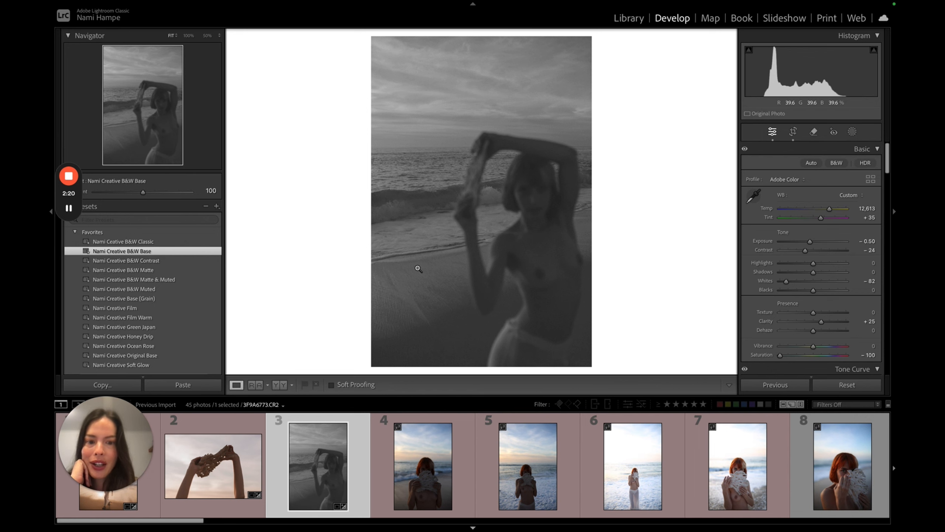
Paste the copied develop settings onto the fourth photo and straighten its crop to an angle of -0.63.
key(Right)
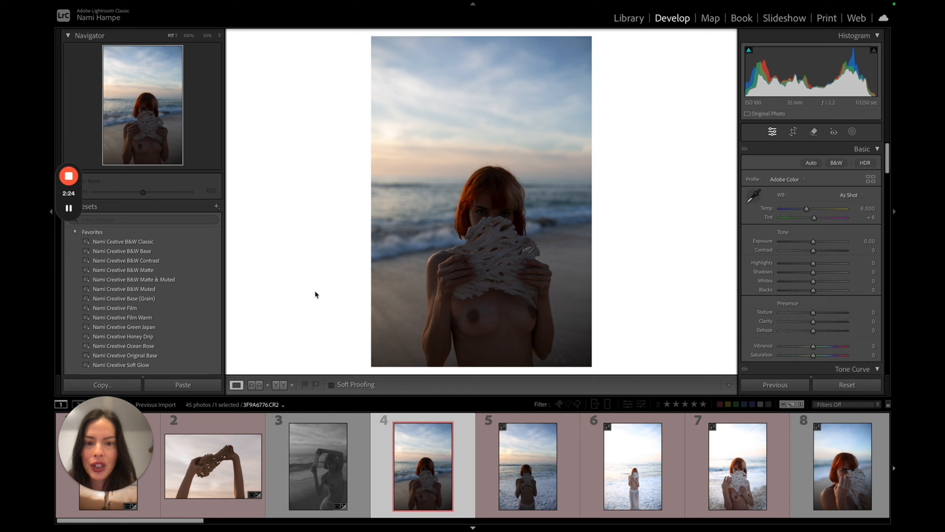
key(ctrl+shift+v)
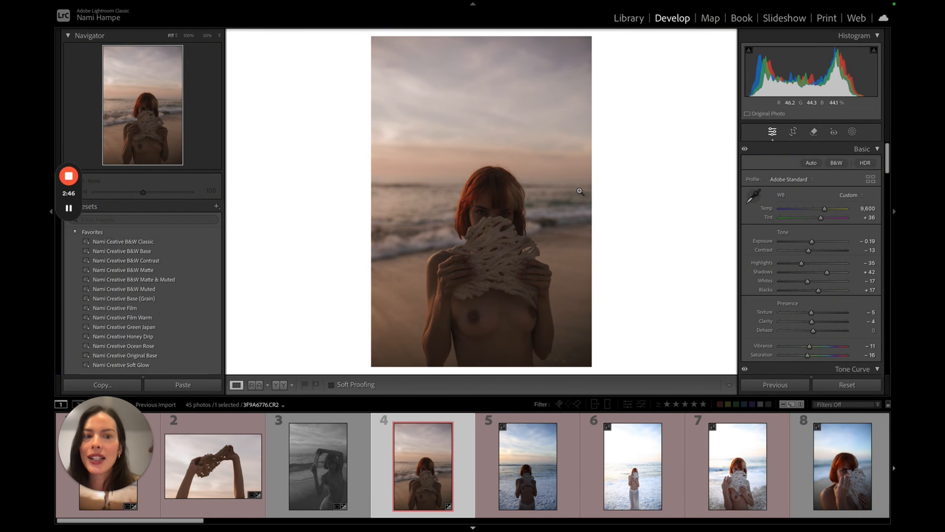
click(793, 132)
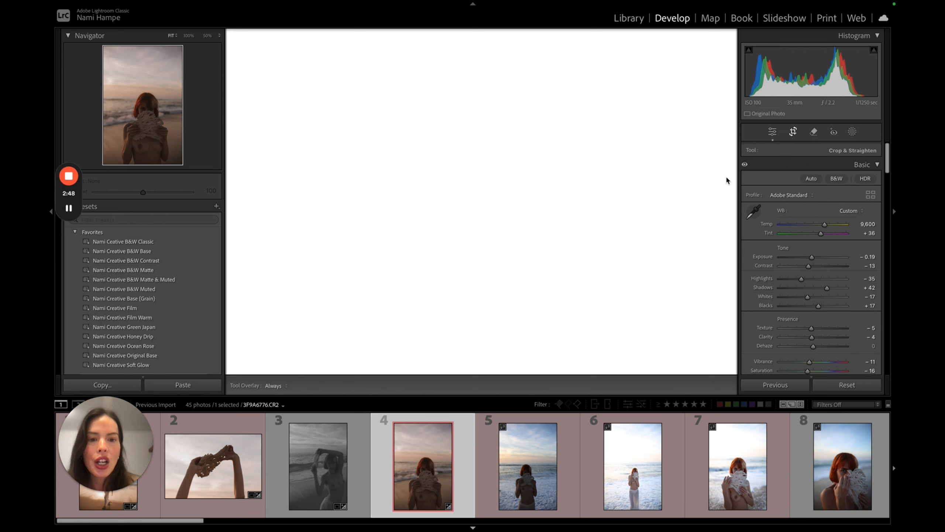
key(r)
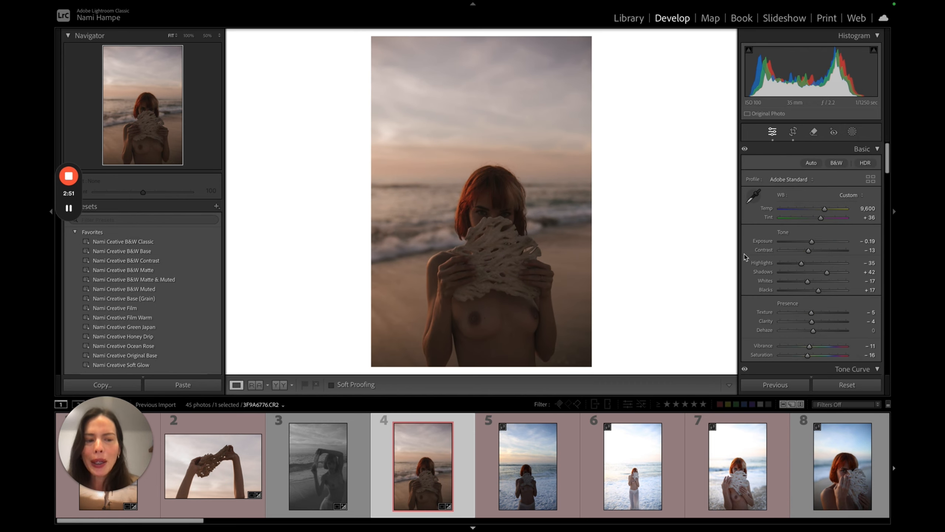
Set the fourth photo's exposure to +0.60 and crop it slightly tighter around the woman.
drag(812, 241, 818, 242)
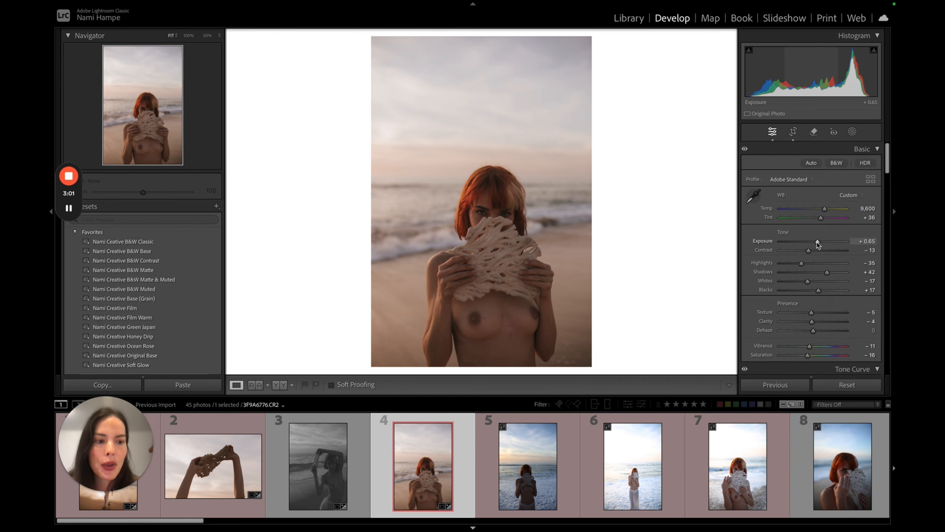
drag(817, 243, 817, 242)
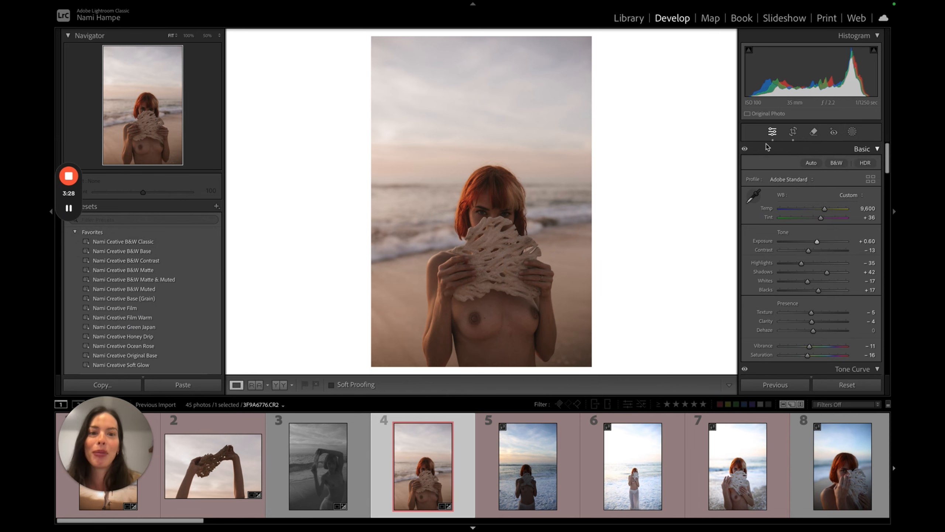
click(794, 132)
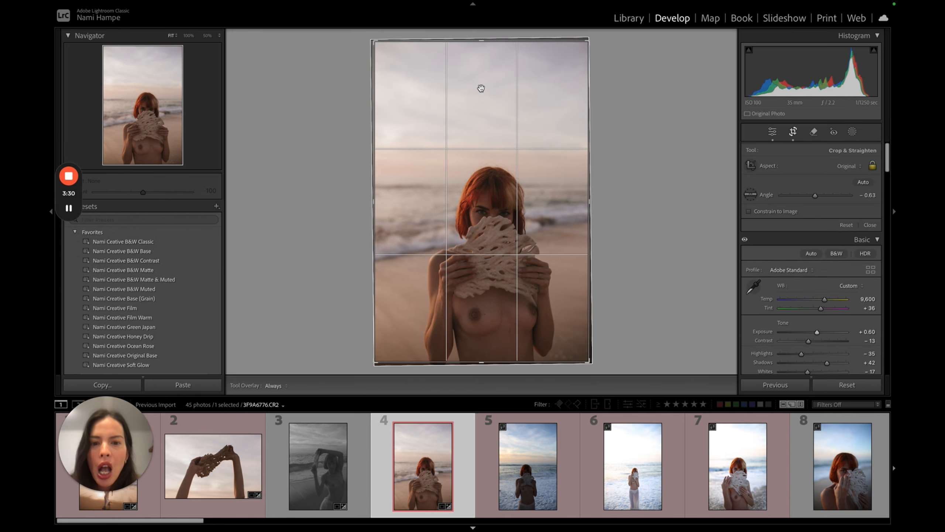
drag(379, 44, 385, 44)
key(Return)
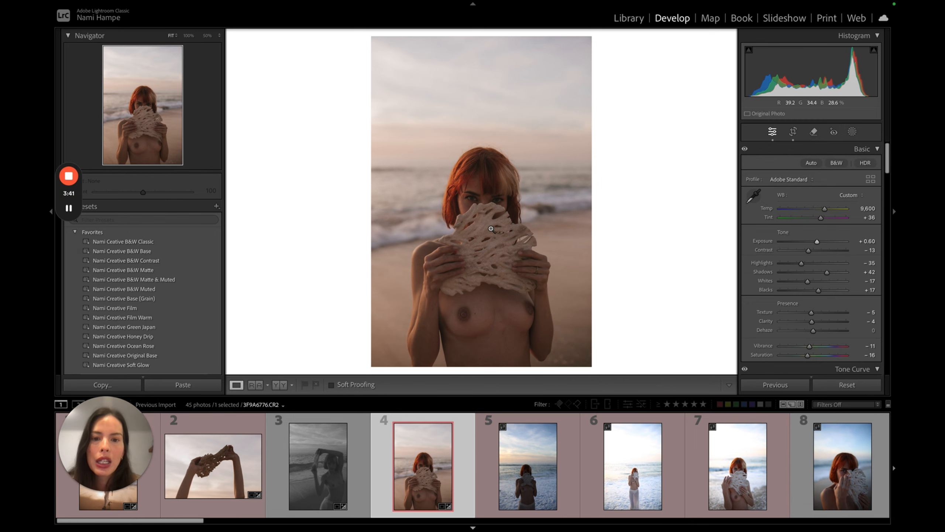
Create a brush mask on the fourth photo and paint over both of the woman's eyes with brush size 9.
click(477, 206)
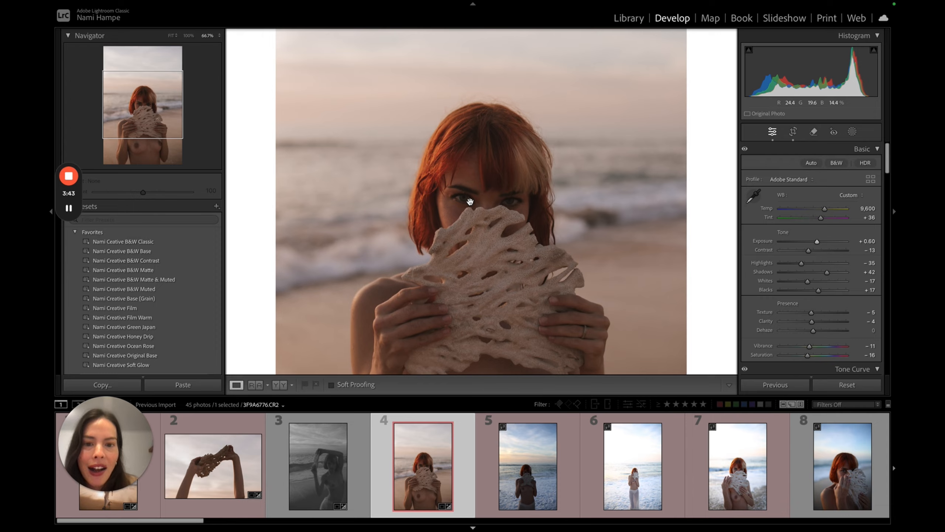
key(super+equal)
key(super+equal)
drag(474, 202, 440, 229)
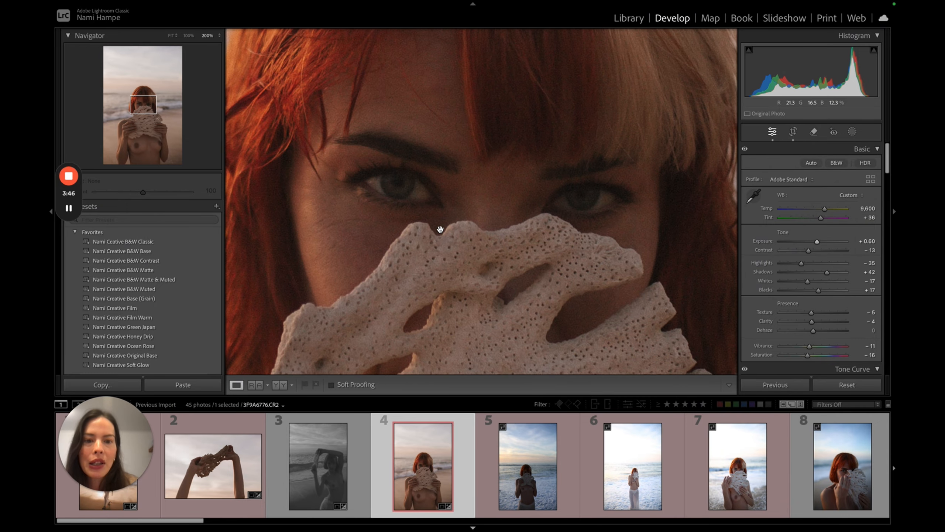
click(816, 132)
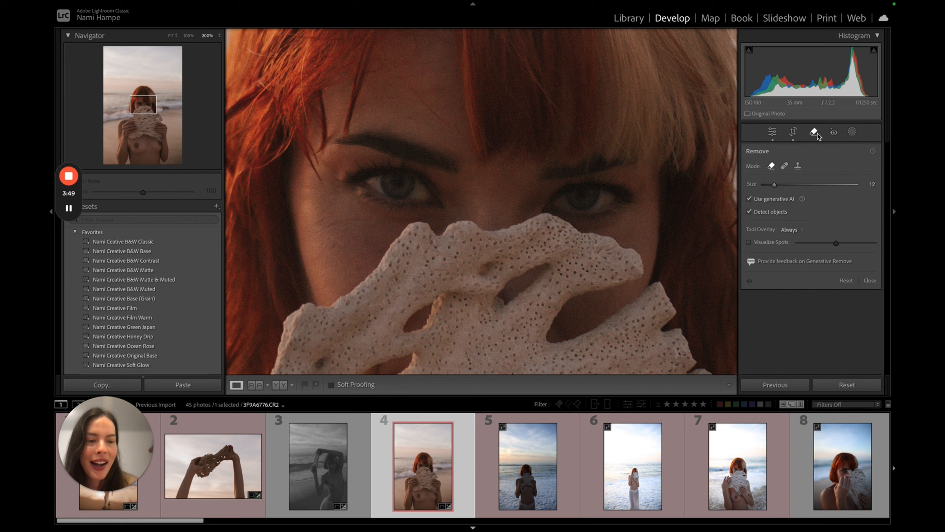
click(852, 132)
click(852, 132)
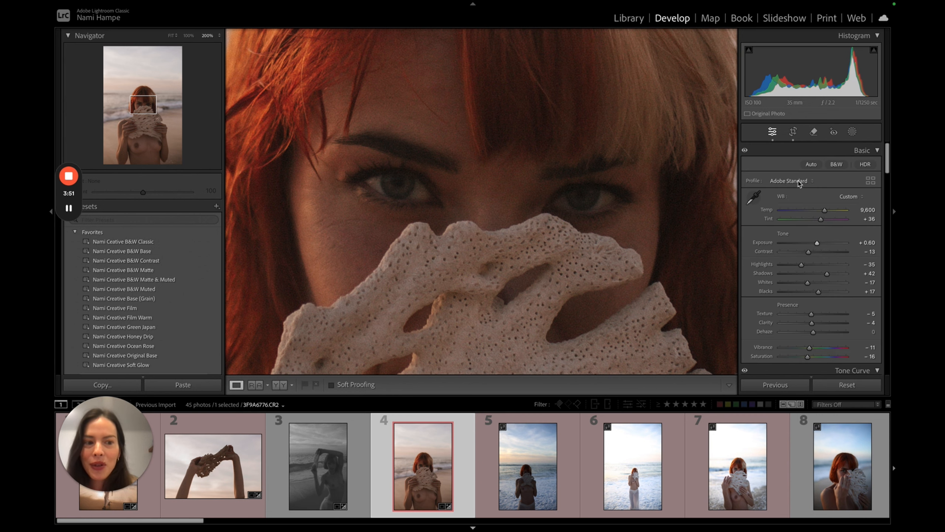
click(852, 132)
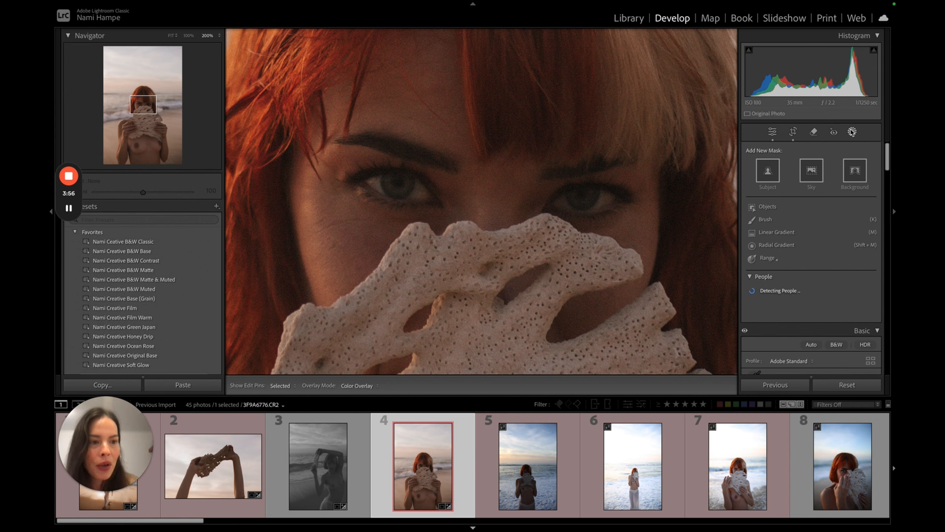
click(760, 220)
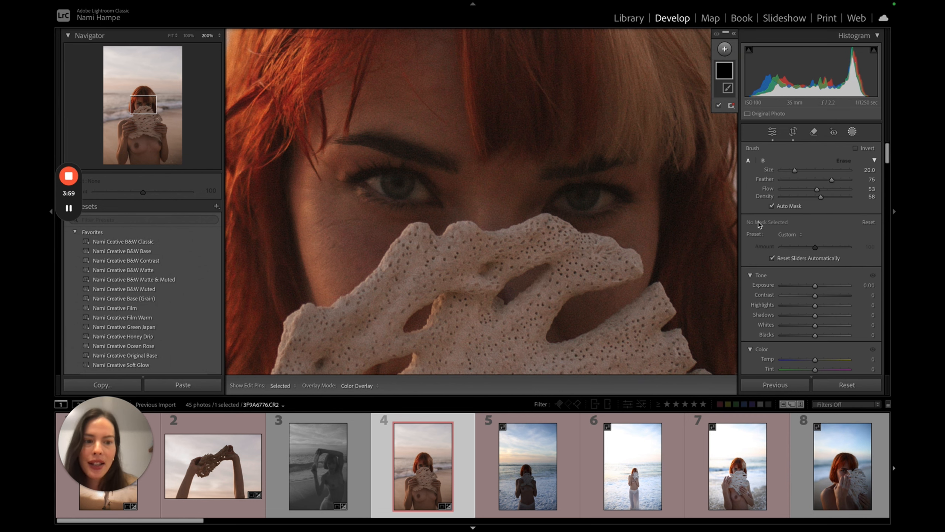
scroll(383, 188, down, 6)
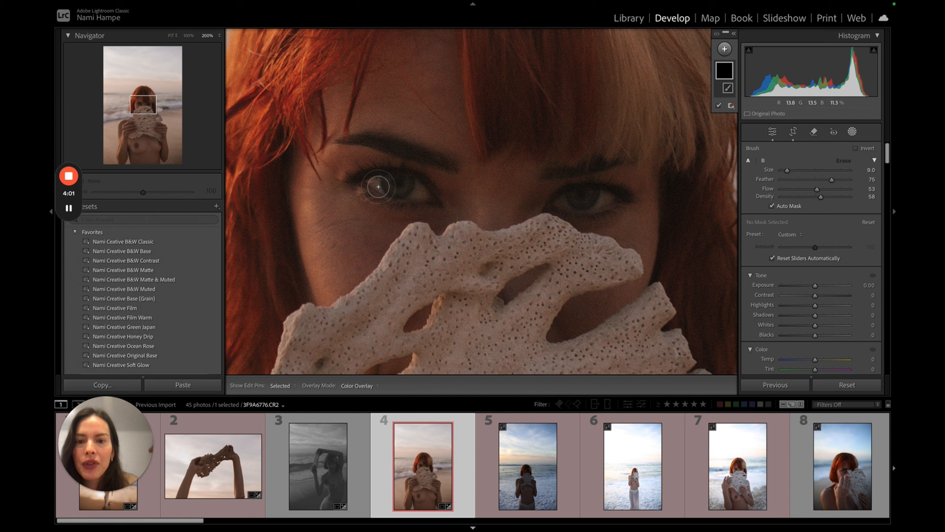
mouse_move(378, 187)
mouse_down()
mouse_move(414, 180)
mouse_move(421, 190)
mouse_move(383, 183)
mouse_move(395, 184)
mouse_up()
mouse_move(564, 205)
mouse_down()
mouse_move(599, 194)
mouse_move(607, 201)
mouse_up()
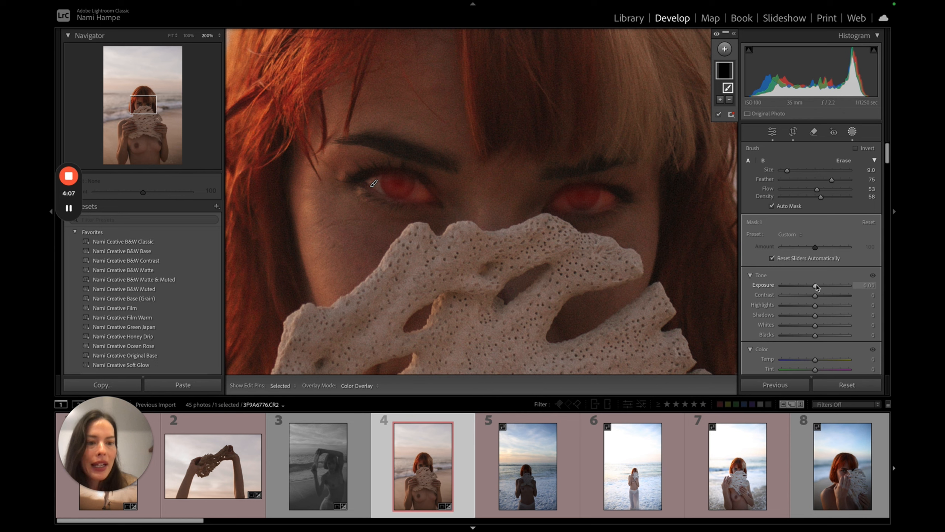
Brighten the masked eyes by setting the mask's exposure to 1.39.
drag(816, 284, 876, 276)
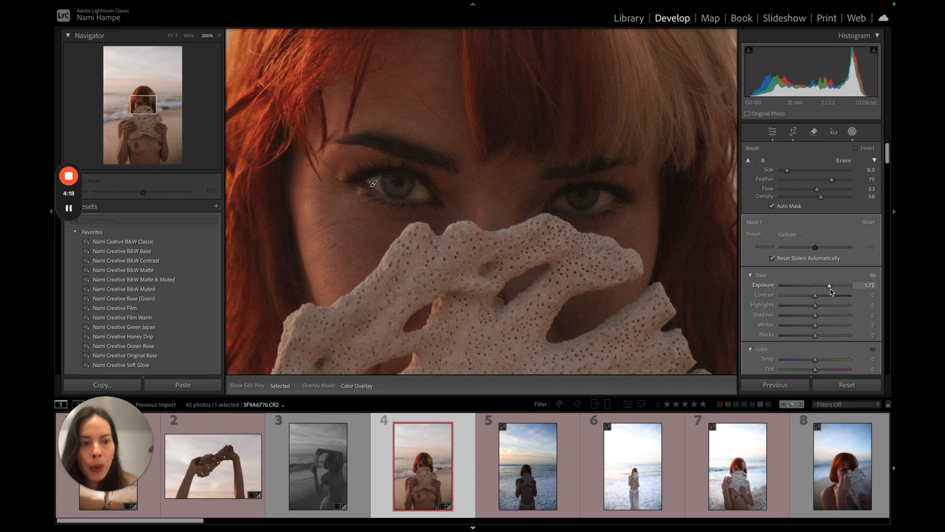
drag(831, 289, 830, 289)
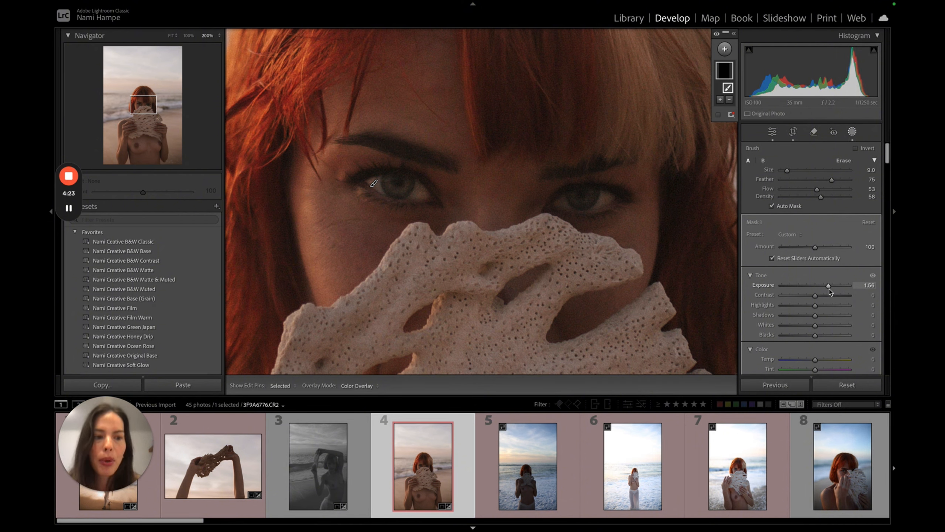
drag(830, 292, 826, 288)
Set the eye mask's texture to 10, clarity to 6 and sharpness to 4, and finish masking.
scroll(825, 293, down, 4)
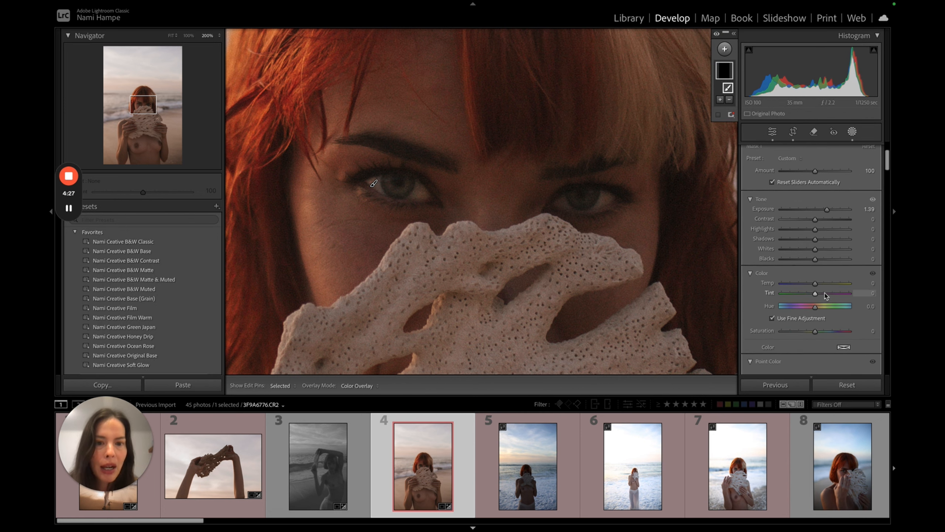
scroll(825, 292, down, 5)
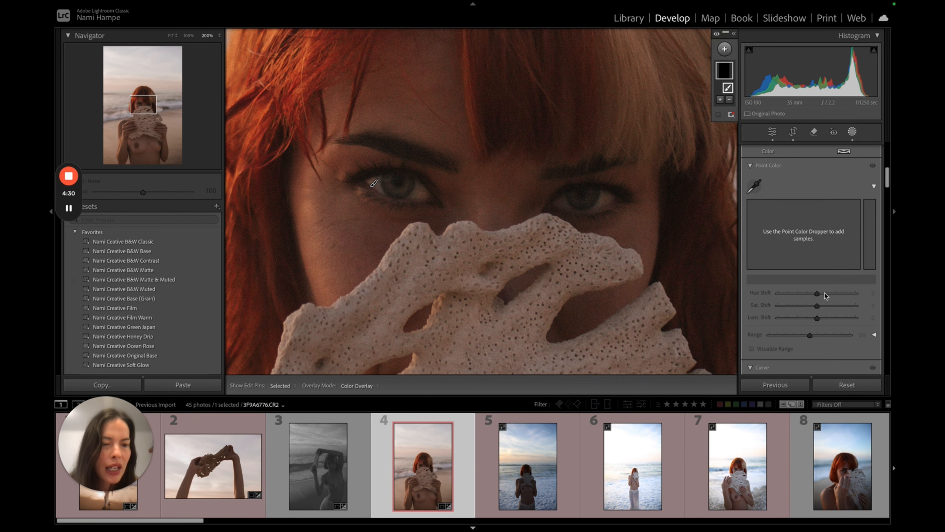
scroll(825, 293, down, 6)
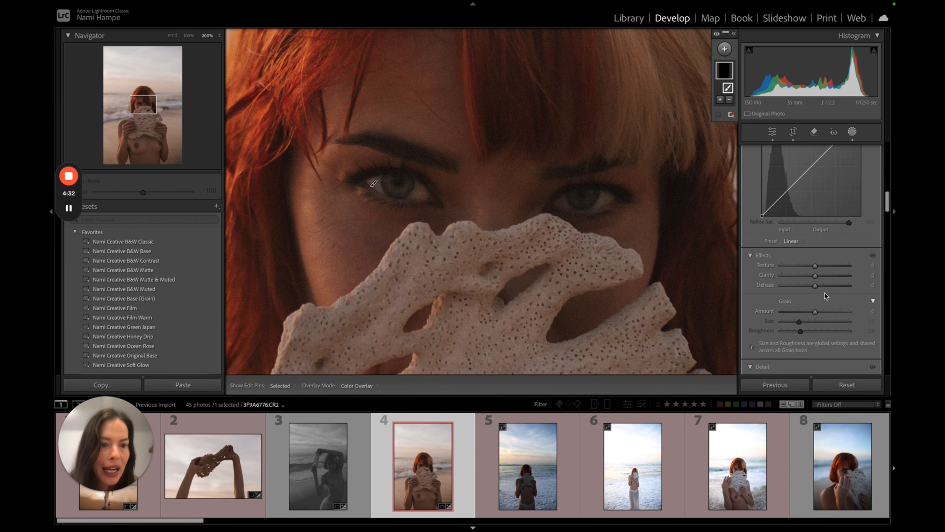
drag(815, 265, 820, 264)
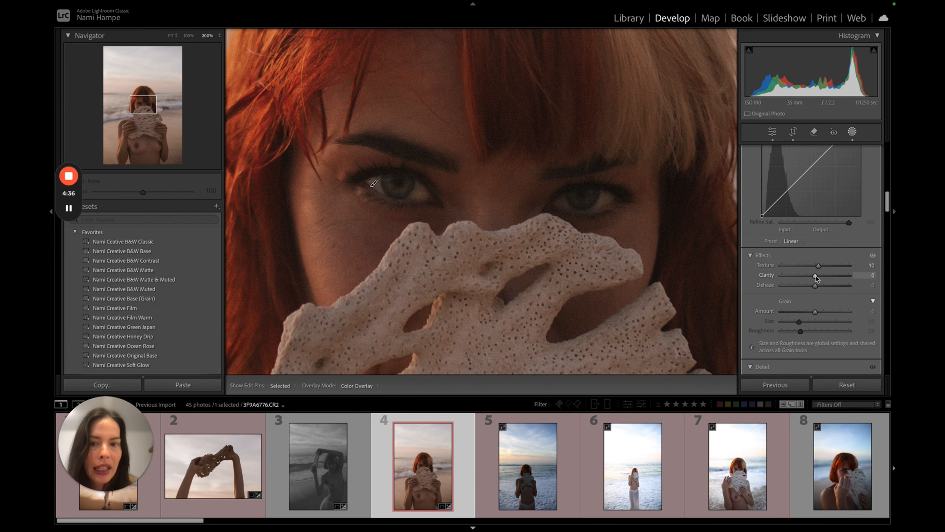
drag(815, 275, 818, 276)
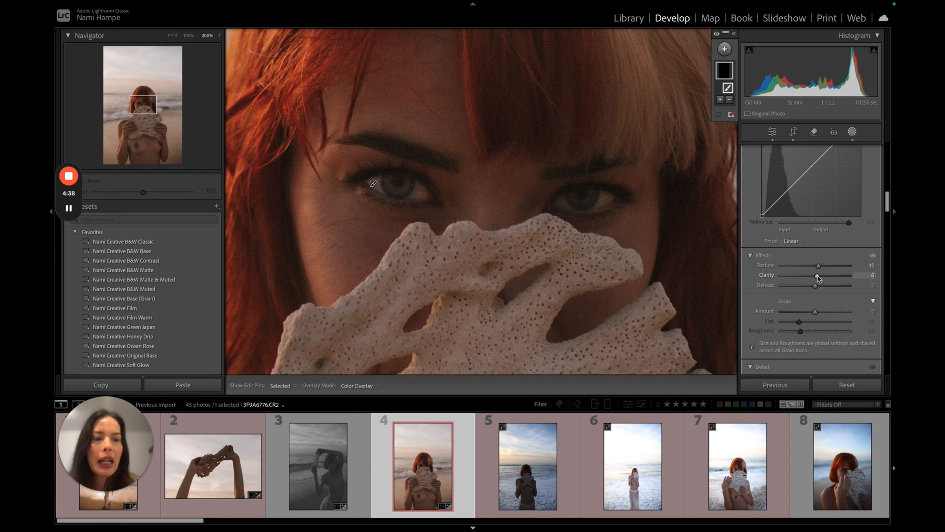
scroll(818, 276, down, 5)
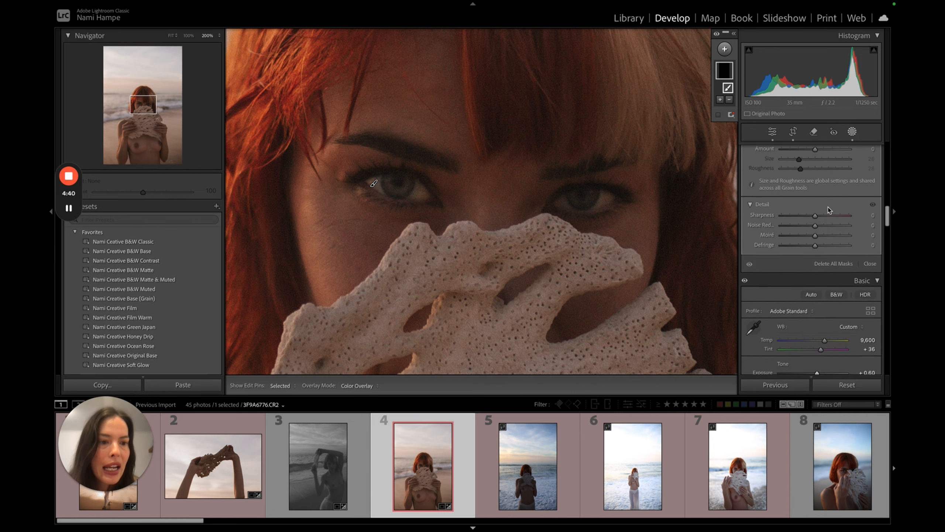
drag(818, 218, 820, 218)
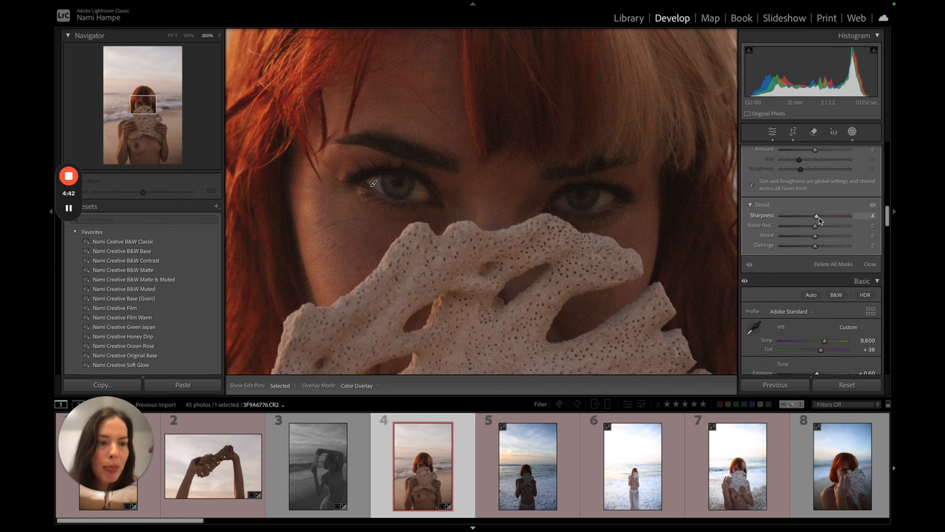
key(Escape)
Check the retouched eyes up close and in full view, and compare the fourth photo before and after editing.
click(654, 211)
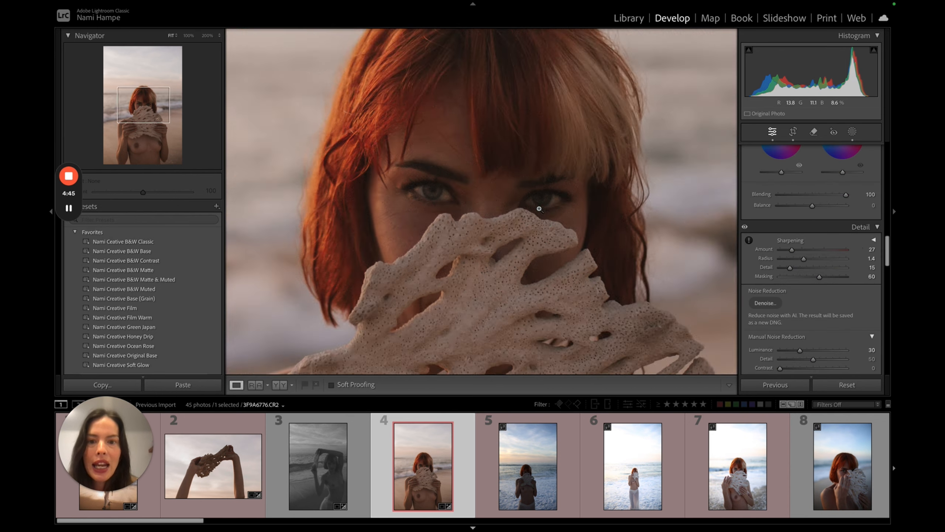
click(539, 209)
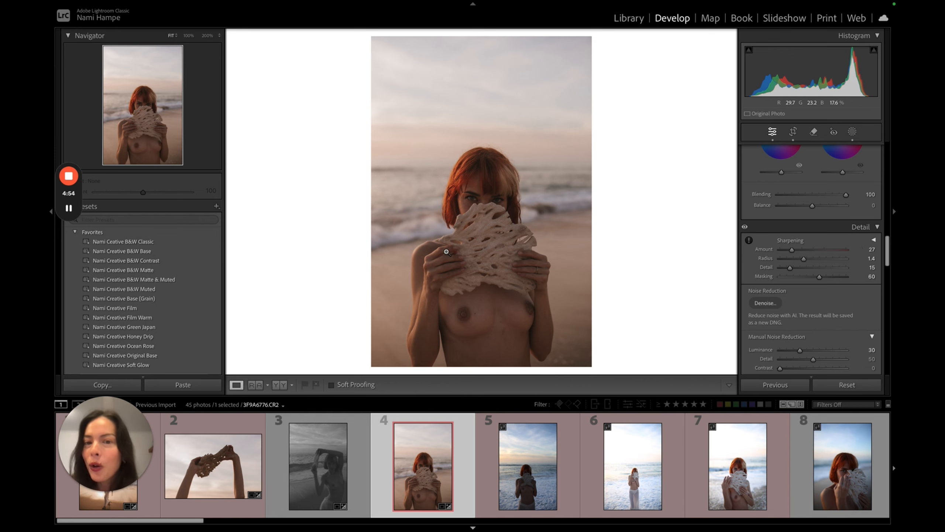
click(279, 392)
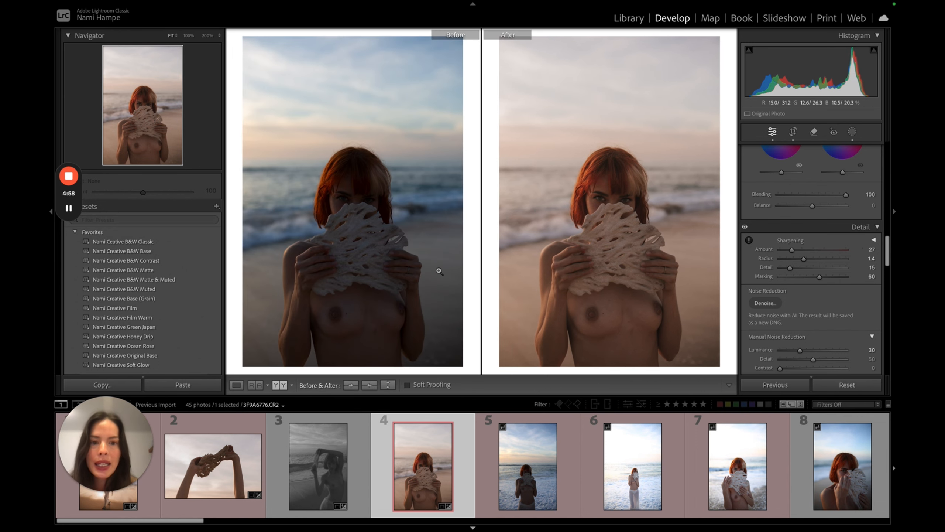
click(236, 385)
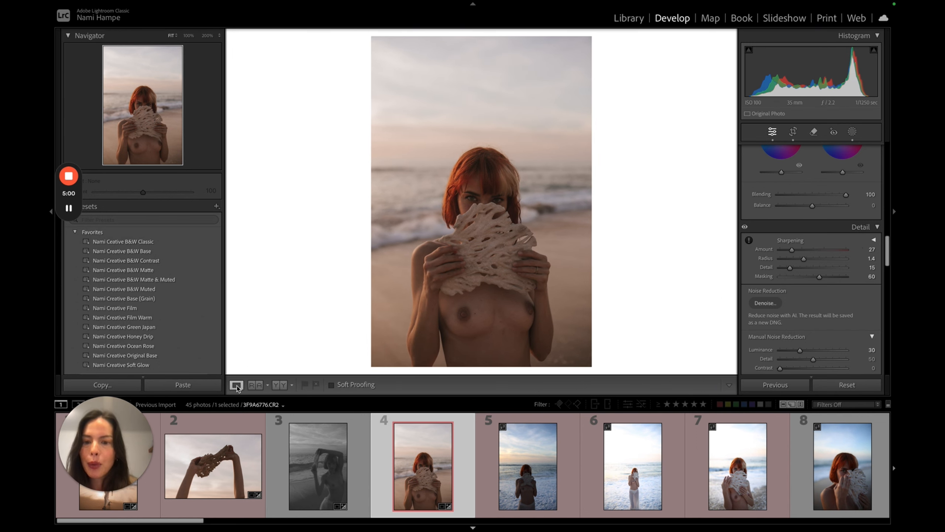
click(506, 187)
click(507, 189)
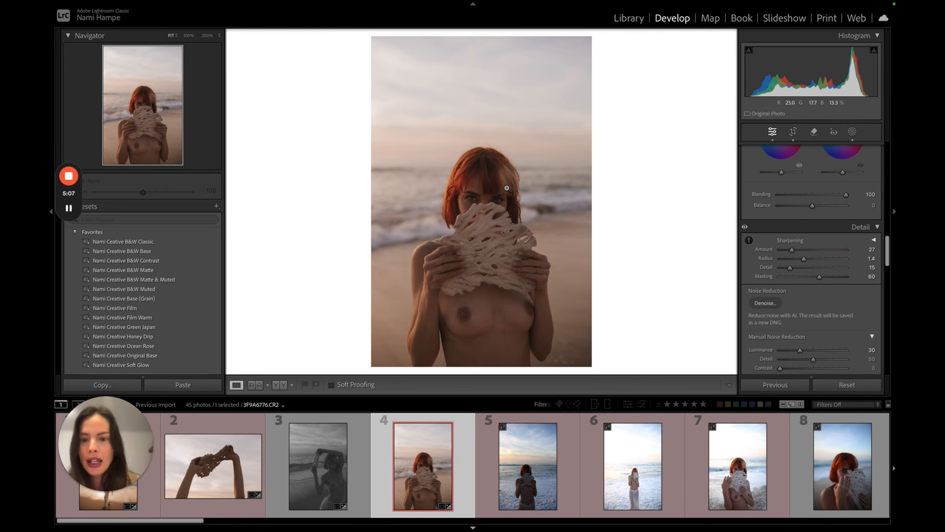
Compare the edited fourth photo with the unedited fifth photo, ending on the fifth.
key(Right)
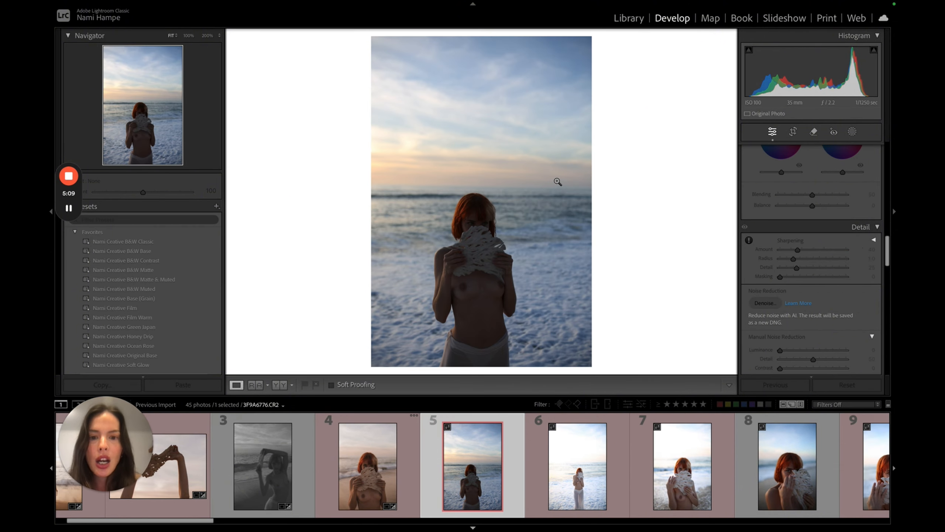
key(Left)
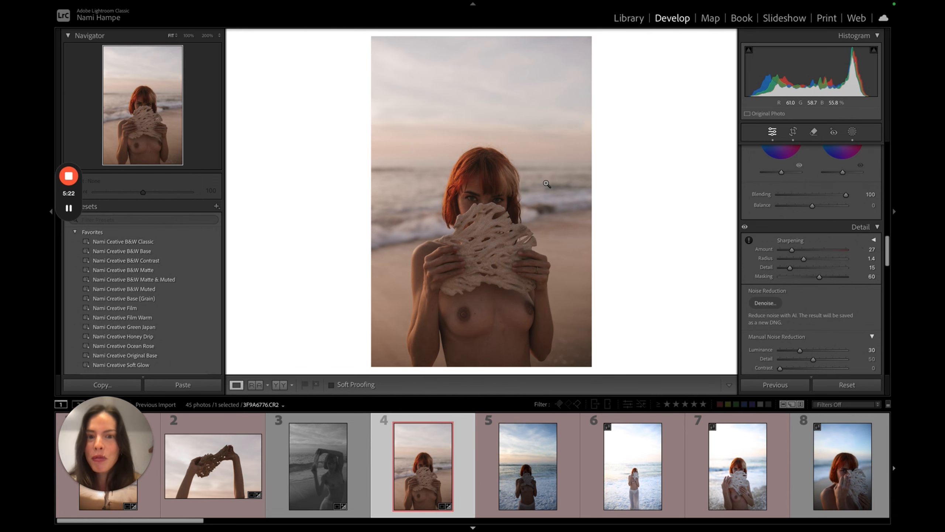
key(Right)
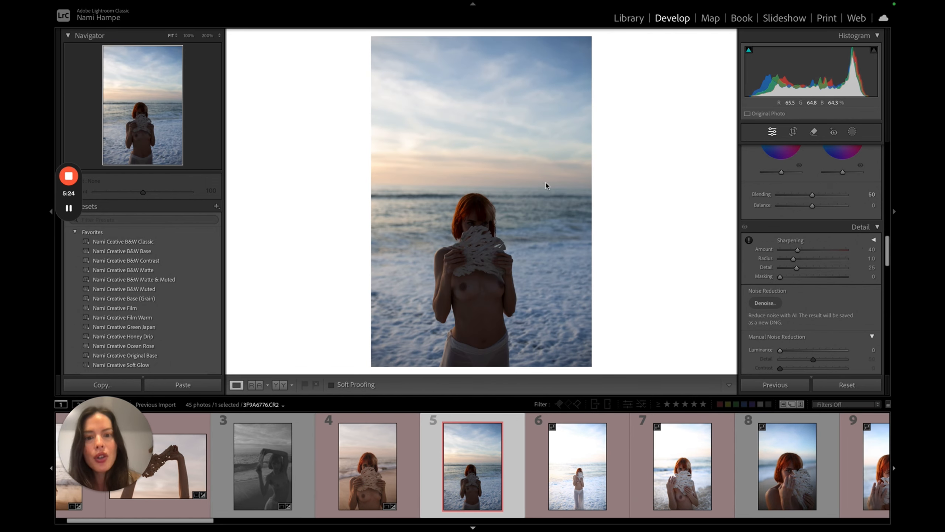
Apply the Nami Creative B&W Base preset to the fifth photo, raise its exposure to +0.20 and check the face up close.
click(169, 252)
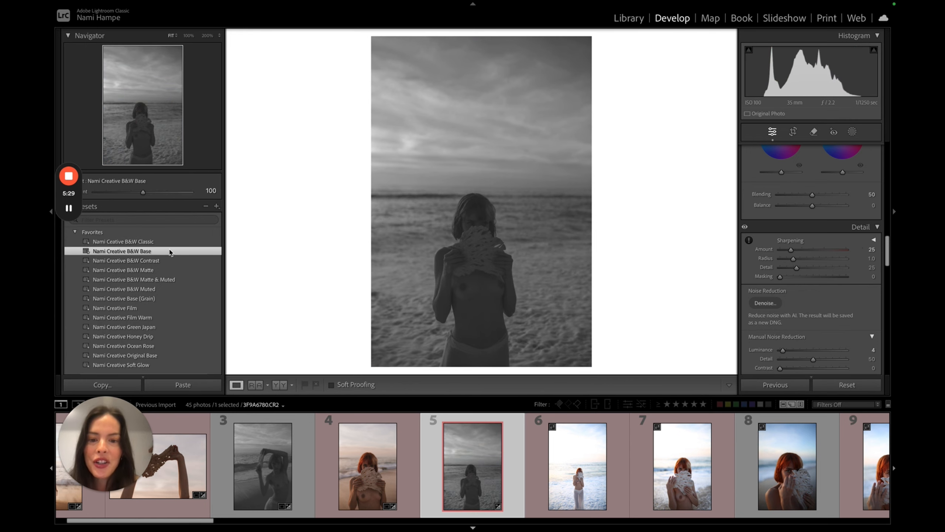
scroll(815, 241, up, 15)
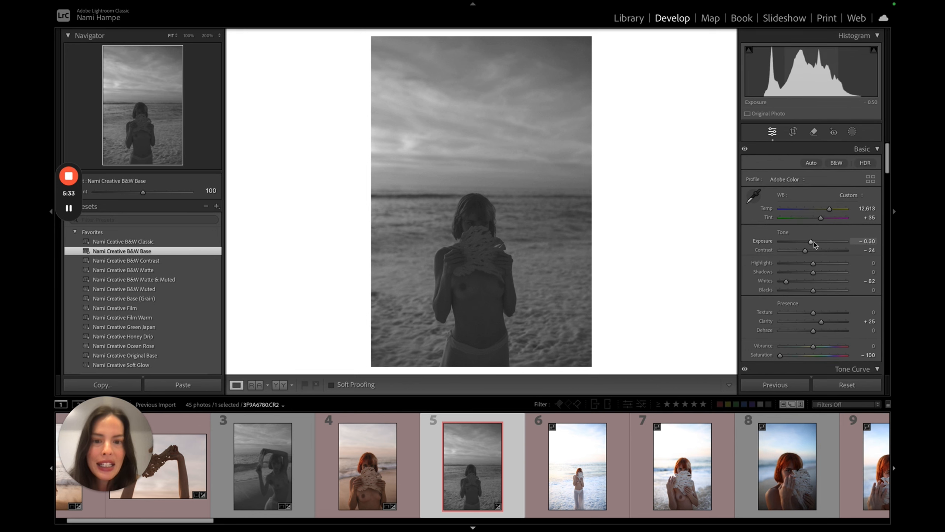
drag(814, 242, 816, 243)
click(466, 229)
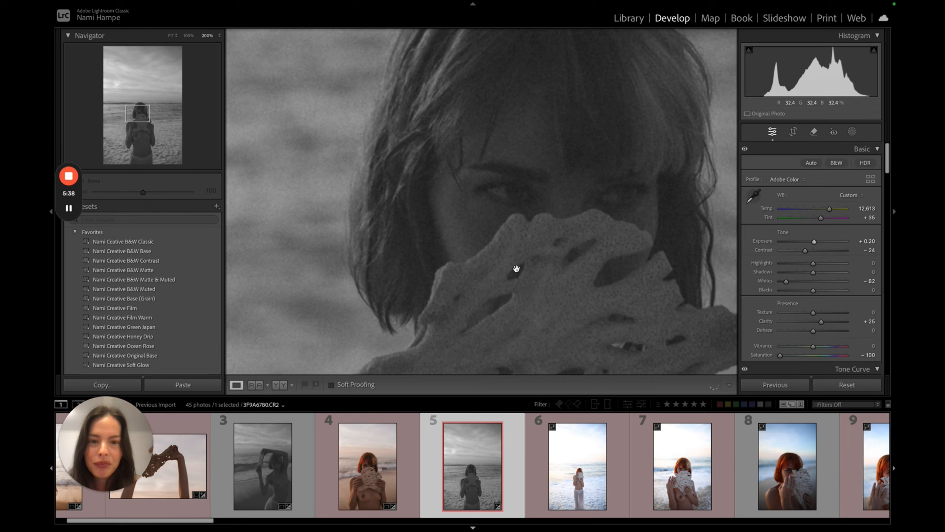
click(517, 268)
Reduce the fifth photo's grain to amount 17 and roughness 35, and move on to the sixth photo.
scroll(764, 295, down, 10)
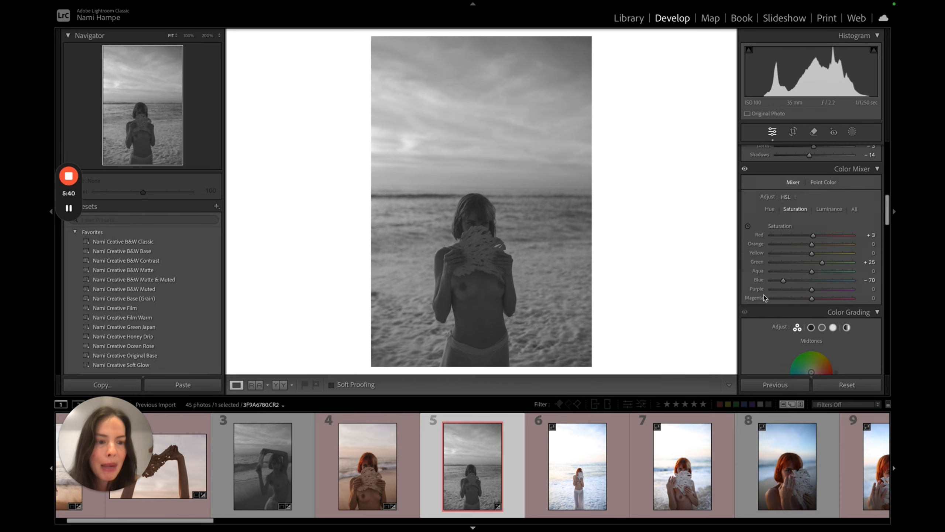
scroll(764, 295, down, 15)
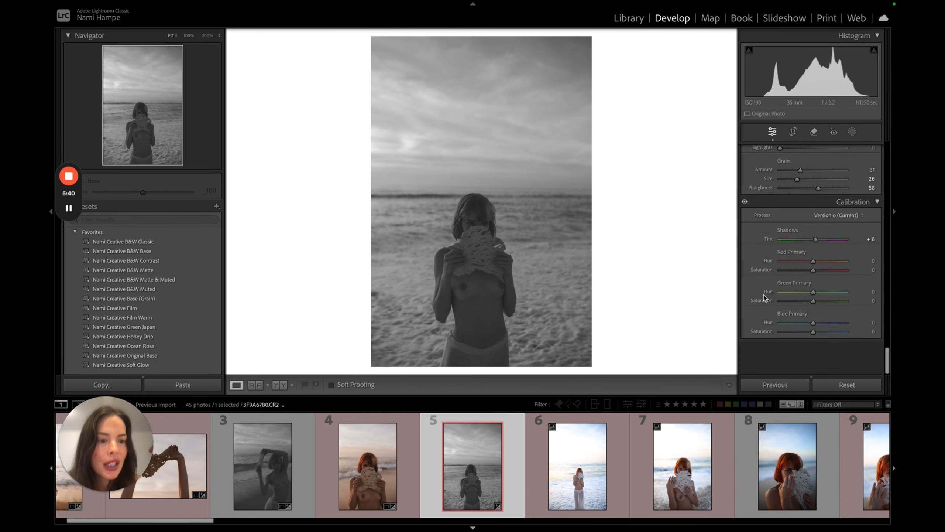
click(458, 219)
drag(596, 278, 477, 213)
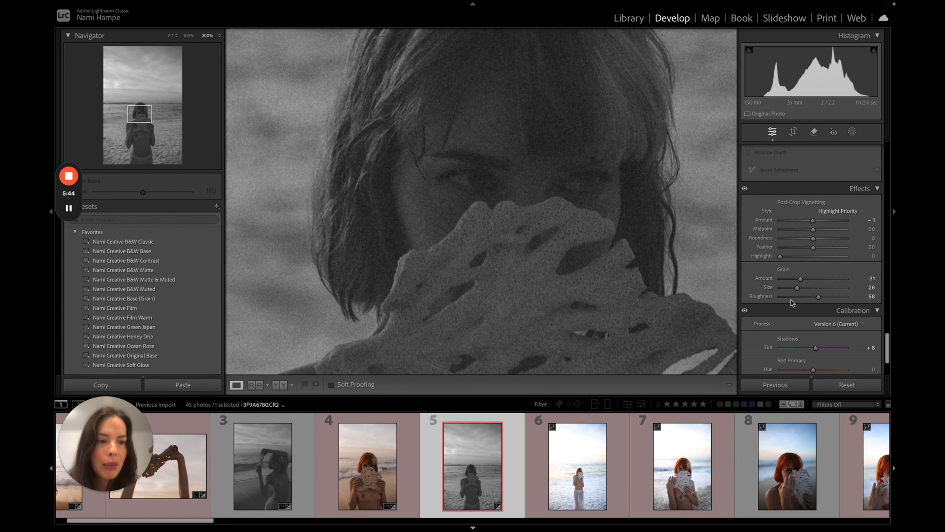
click(792, 281)
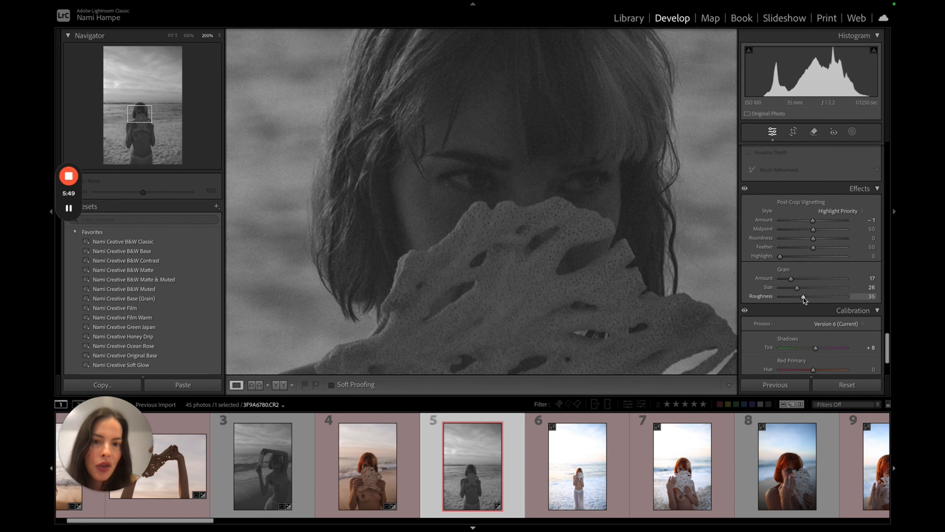
click(570, 229)
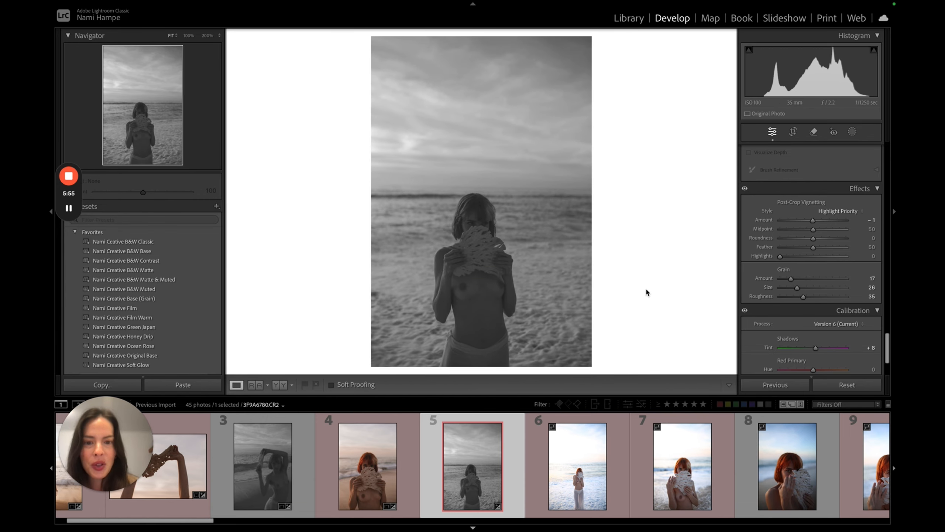
key(Right)
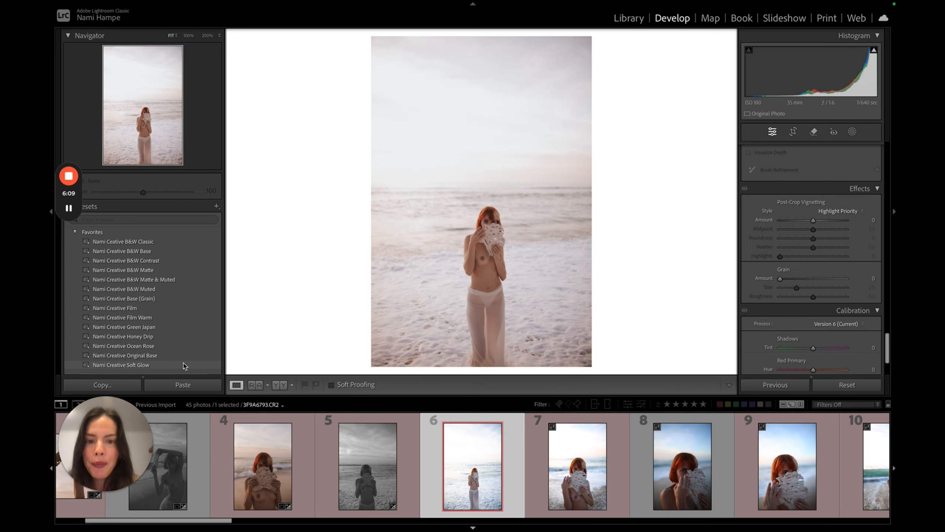
Try the Nami Creative Original Base preset at amount 76 on the sixth photo, with exposure at -0.90.
scroll(183, 363, down, 1)
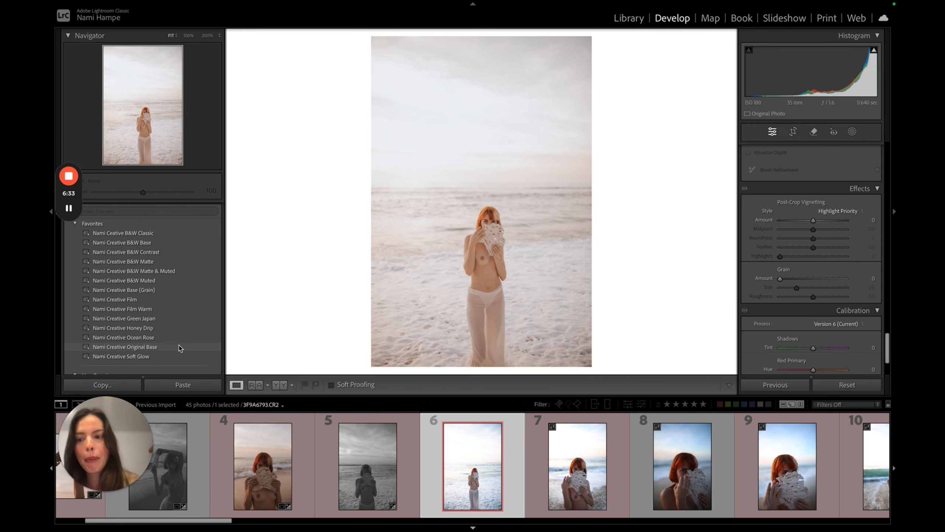
click(176, 348)
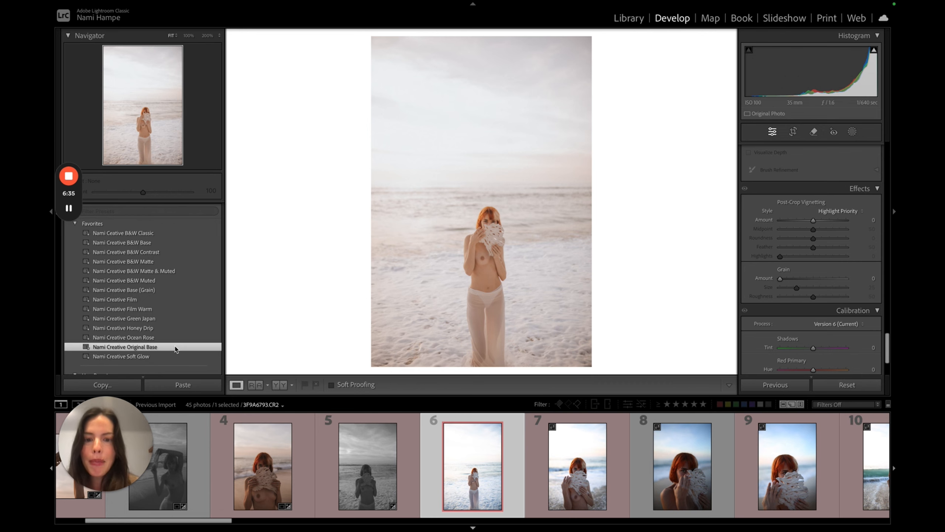
drag(143, 195, 131, 195)
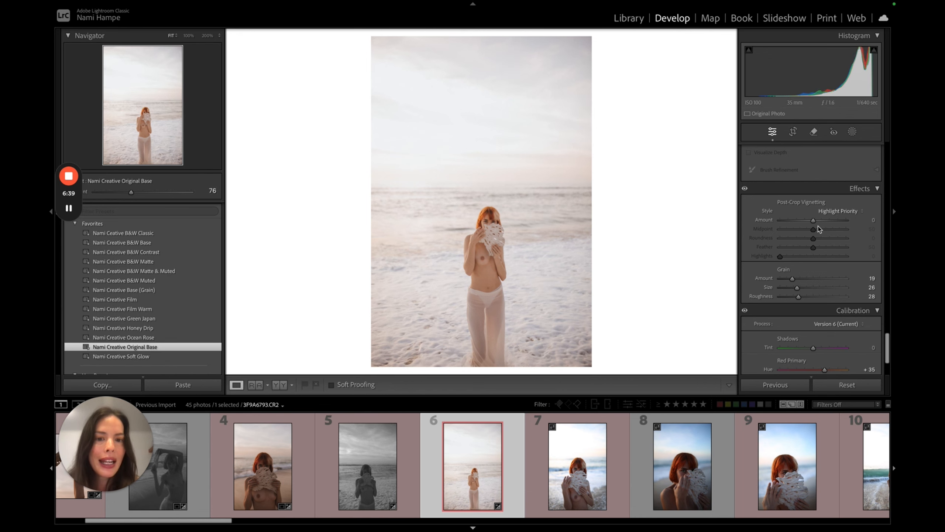
scroll(818, 228, up, 20)
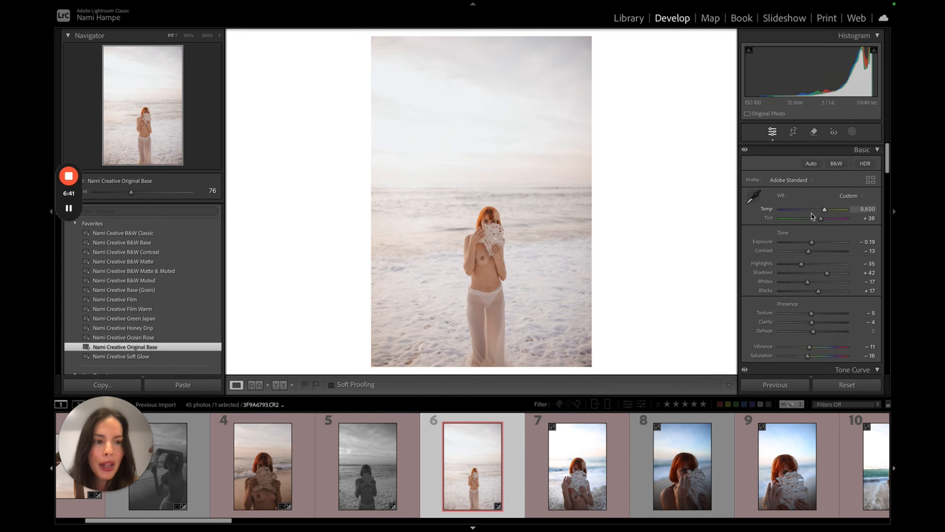
drag(811, 243, 808, 241)
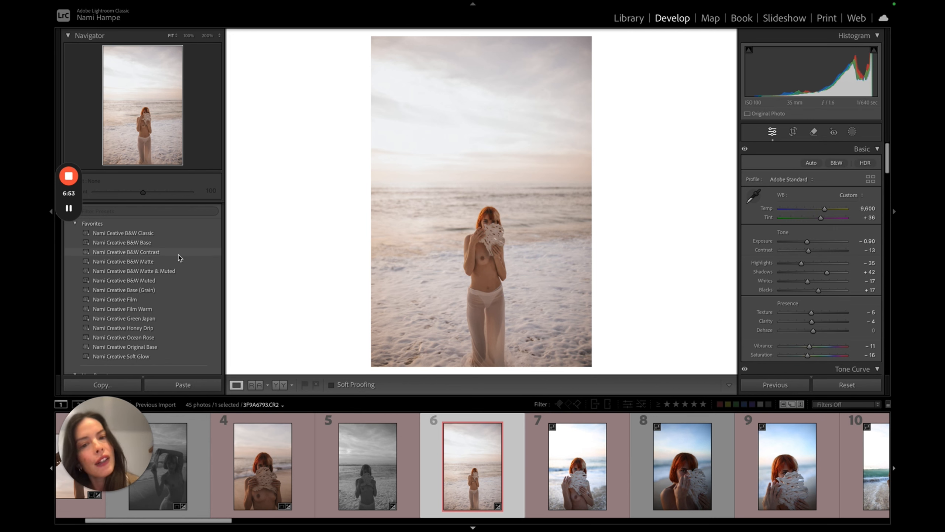
Apply the B&W Classic preset to the sixth photo and straighten its horizon to an angle of -0.54.
mouse_move(179, 255)
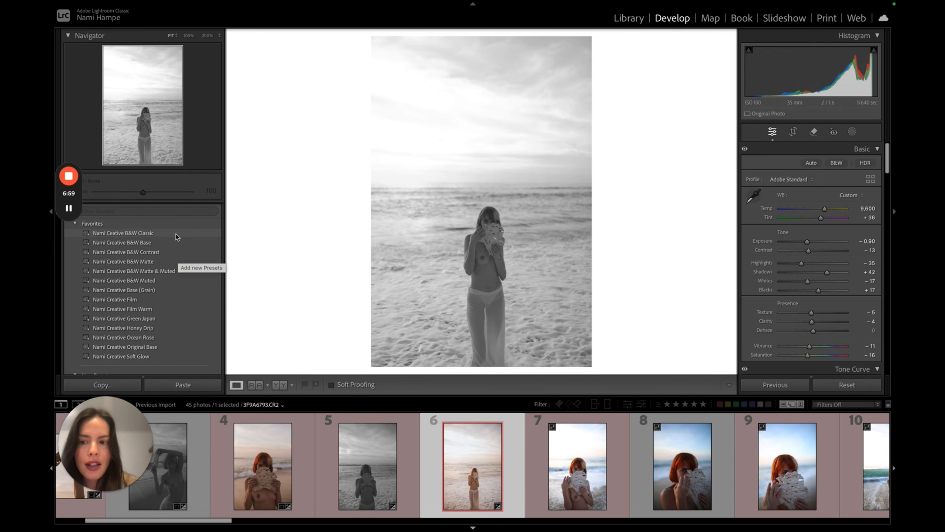
click(175, 233)
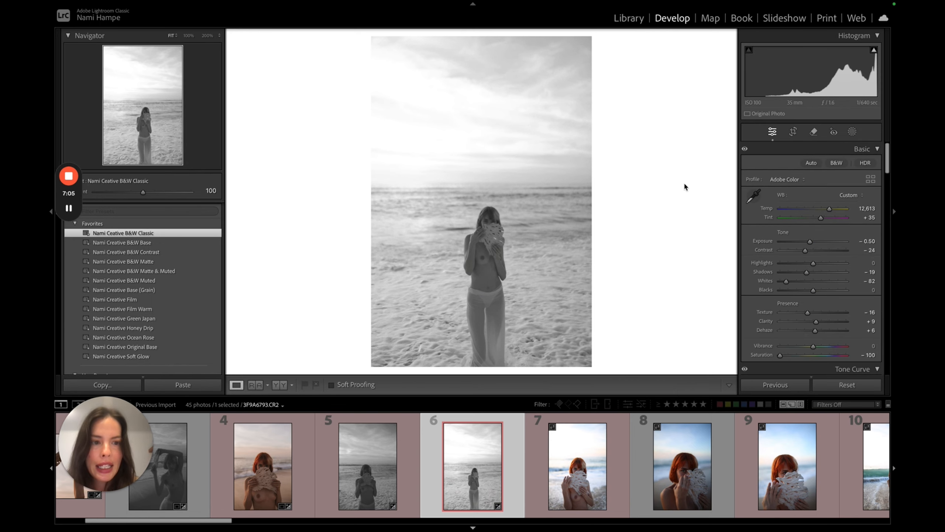
key(r)
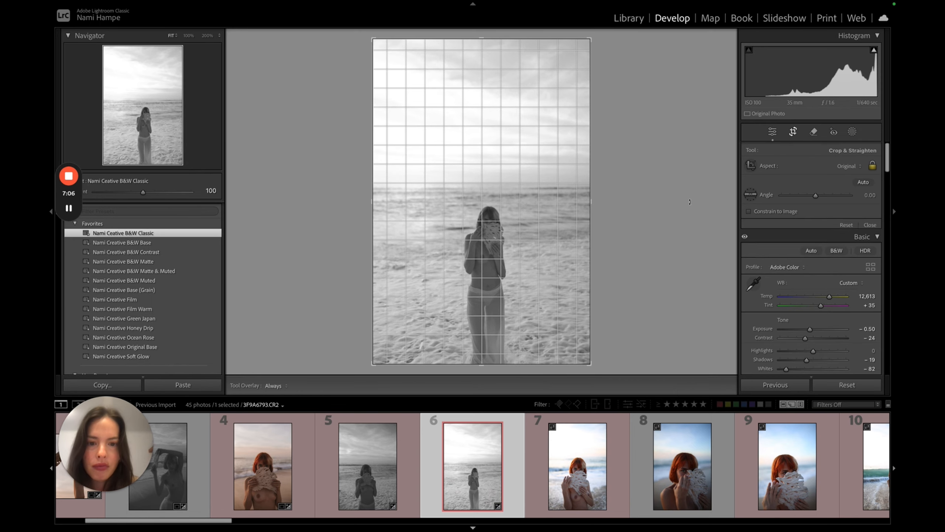
drag(690, 203, 690, 204)
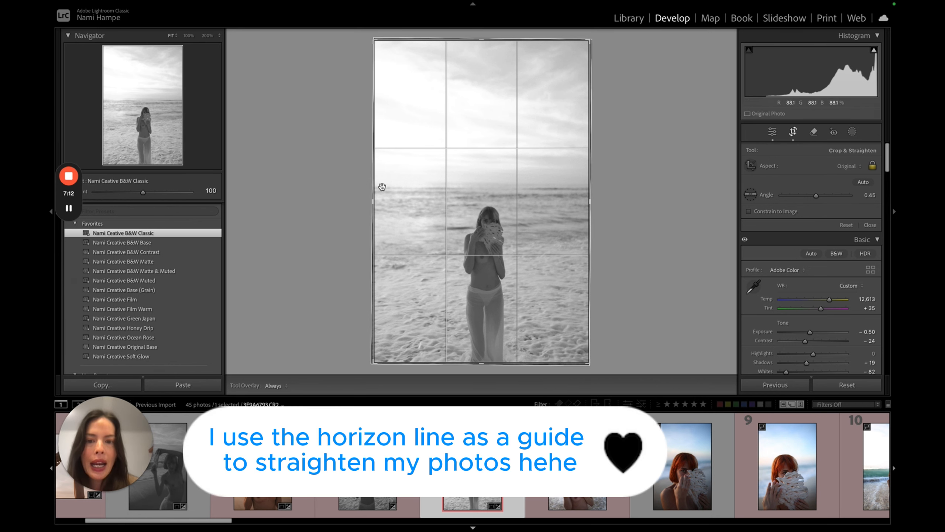
drag(612, 181, 613, 198)
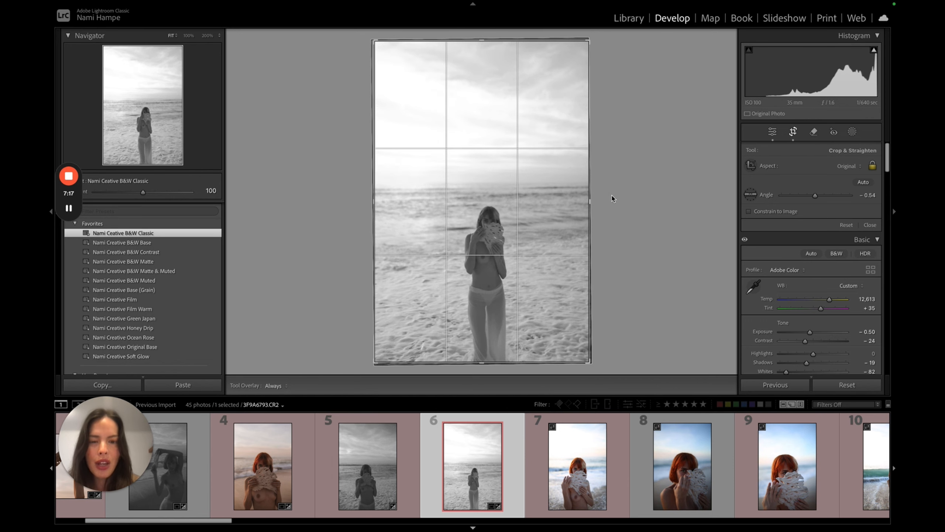
key(Return)
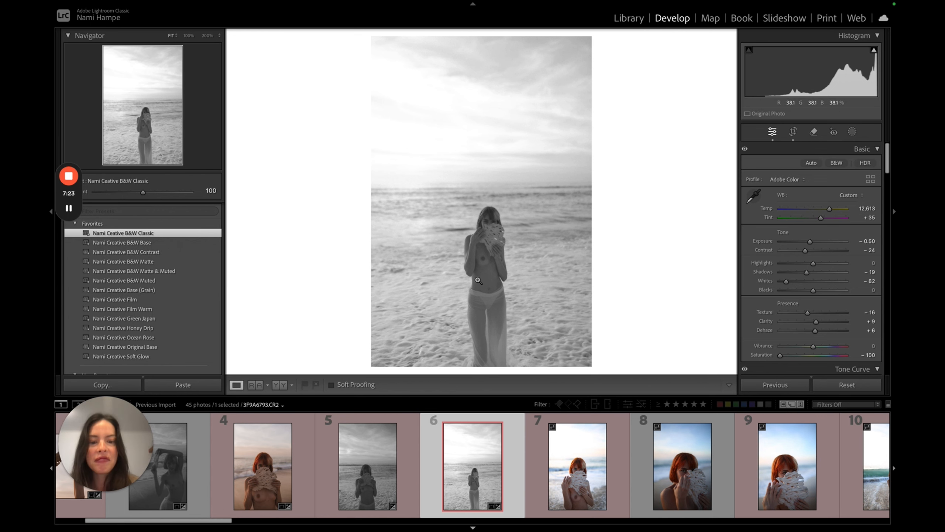
Paste the copied colour edit onto the seventh photo and set its exposure to -0.75 and temperature to 9,305.
key(Right)
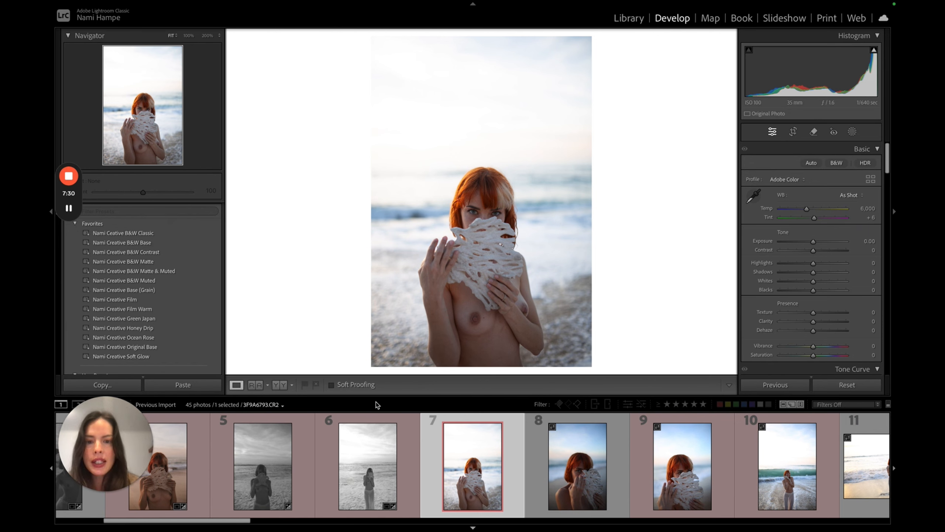
key(super+v)
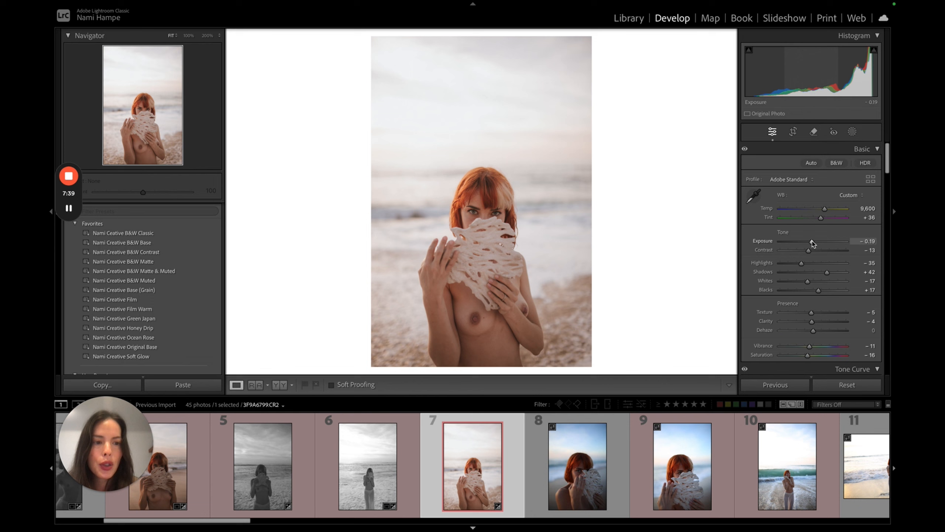
drag(811, 242, 809, 242)
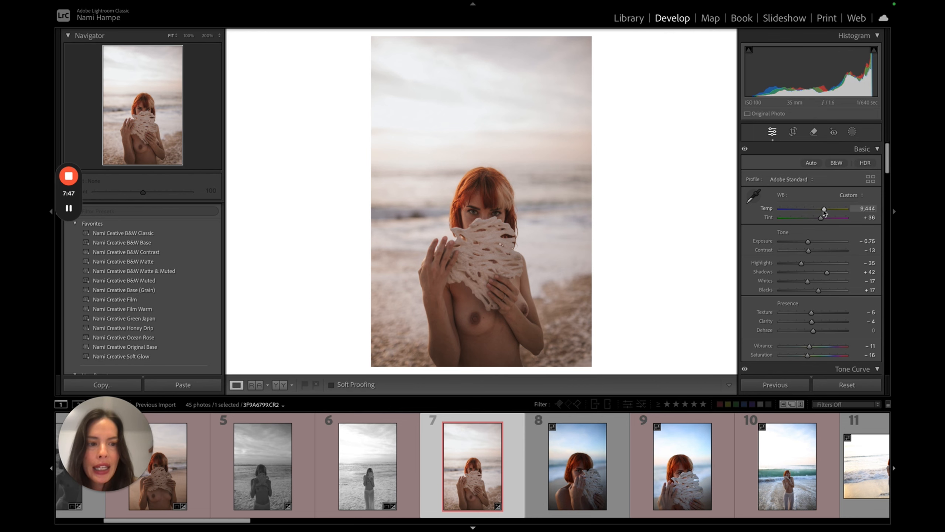
drag(823, 210, 824, 210)
Paint a brush mask over both eyes in the seventh photo.
click(495, 211)
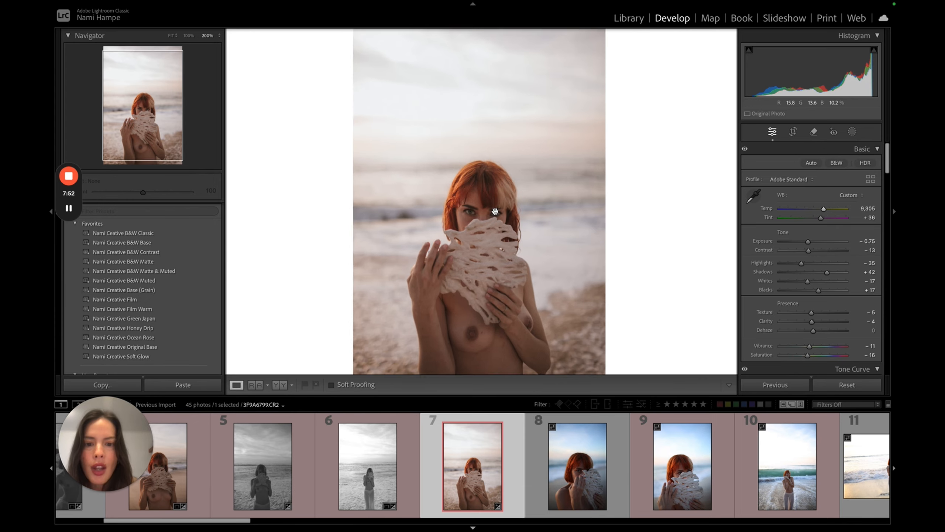
click(850, 132)
click(770, 221)
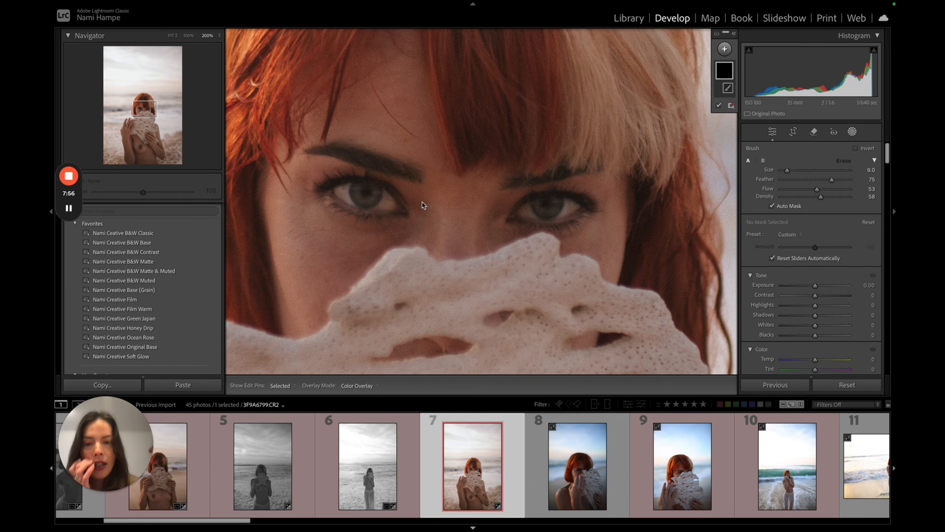
mouse_move(387, 201)
mouse_down()
mouse_move(356, 192)
mouse_move(366, 190)
mouse_up()
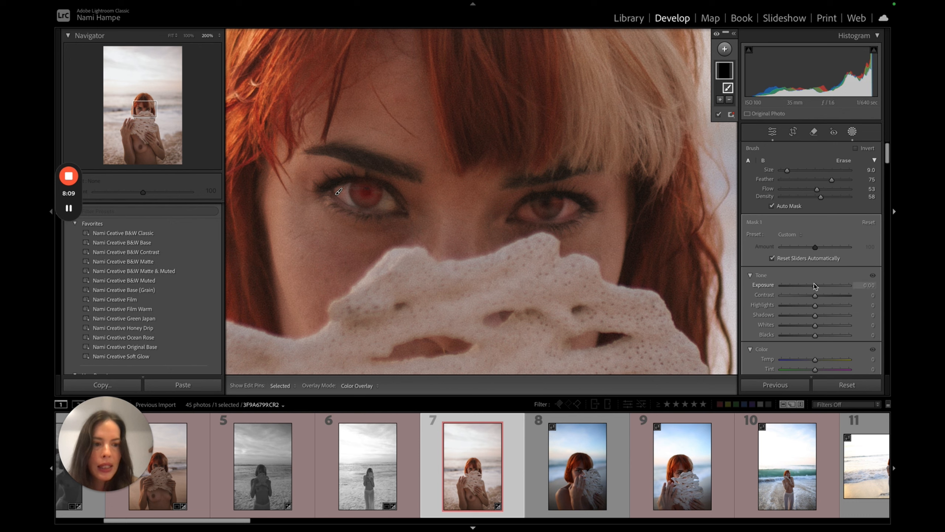
Brighten the seventh photo's masked eyes by raising the mask's exposure, and slightly increase its texture.
drag(814, 284, 823, 285)
scroll(819, 318, down, 15)
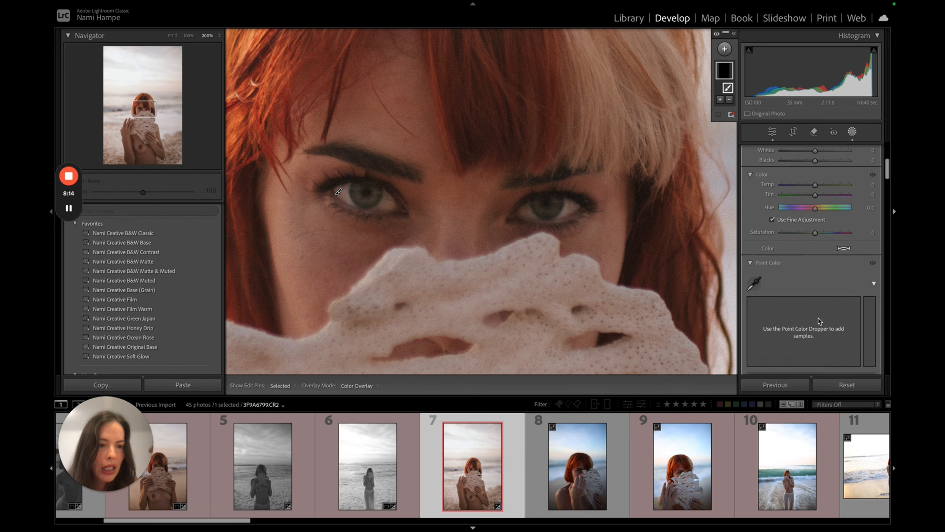
scroll(818, 318, down, 2)
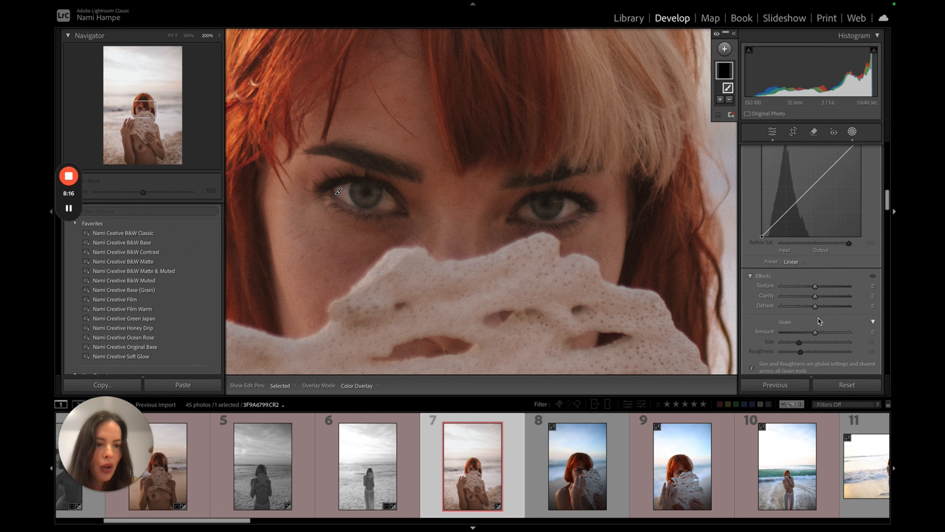
drag(817, 290, 819, 289)
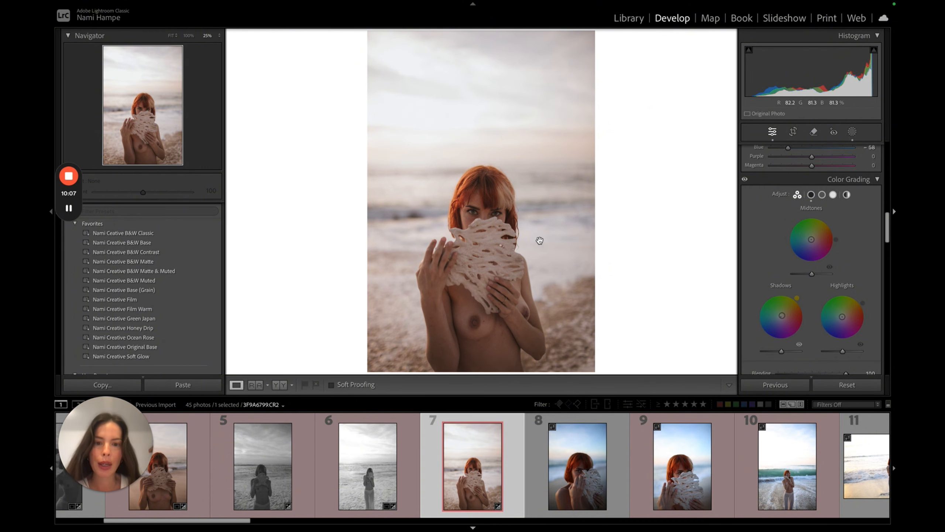
Paste the copied colour edit onto the eighth photo and paint a brush mask over the visible eye.
key(Right)
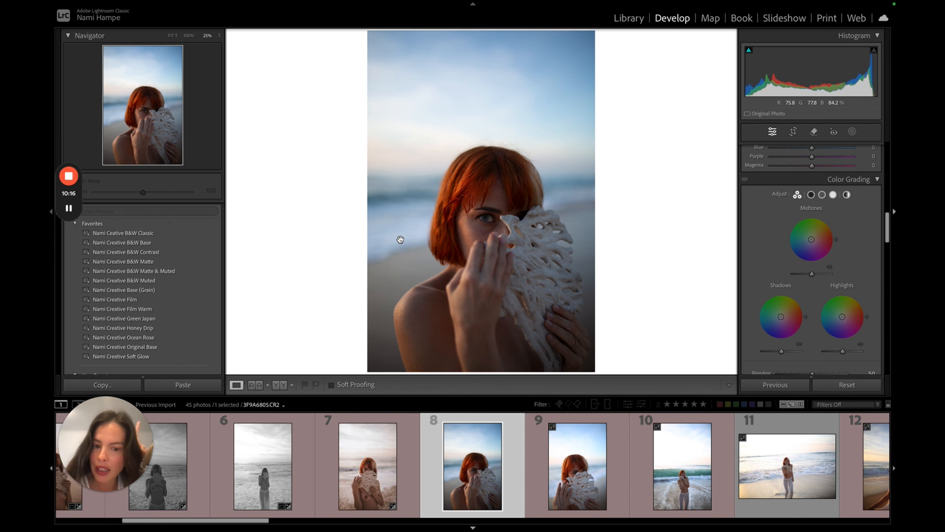
key(ctrl+shift+v)
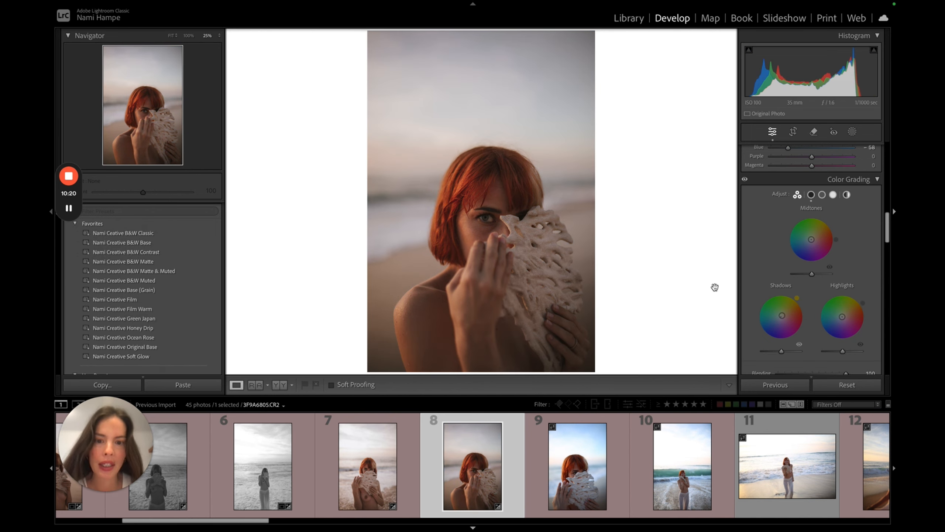
click(487, 218)
key(super+equal)
key(super+equal)
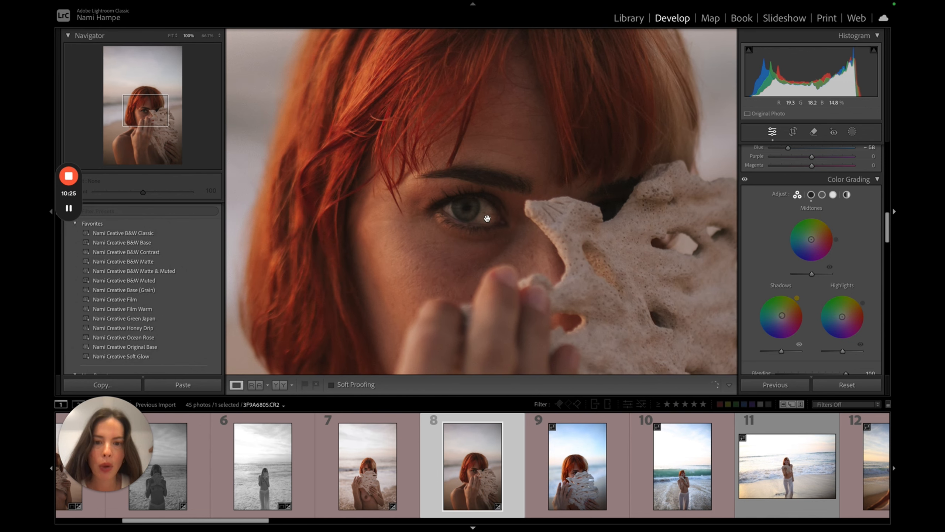
click(853, 133)
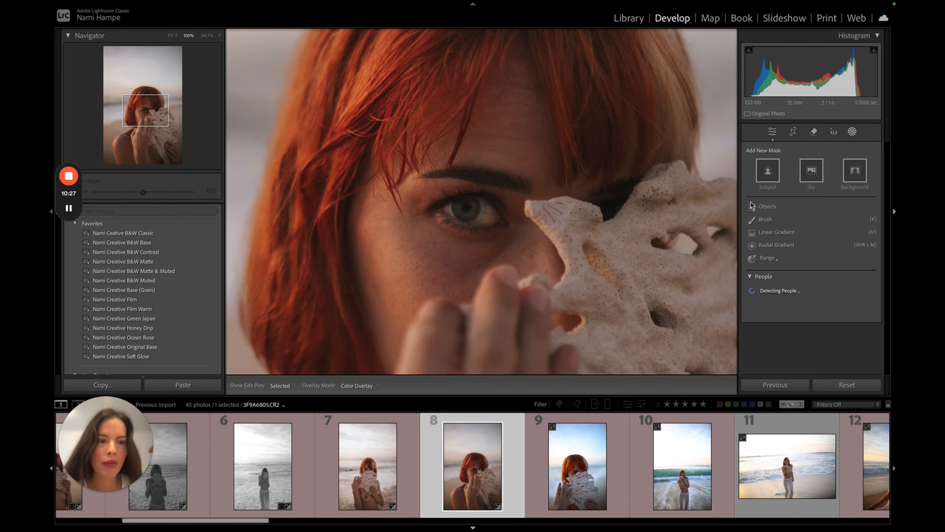
click(786, 223)
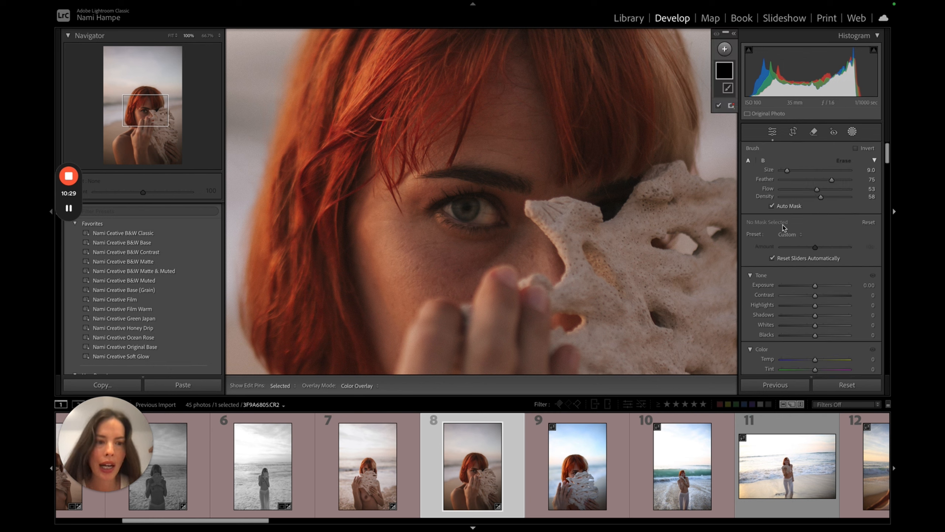
mouse_move(451, 208)
mouse_down()
mouse_move(499, 215)
mouse_move(451, 209)
mouse_move(504, 212)
mouse_up()
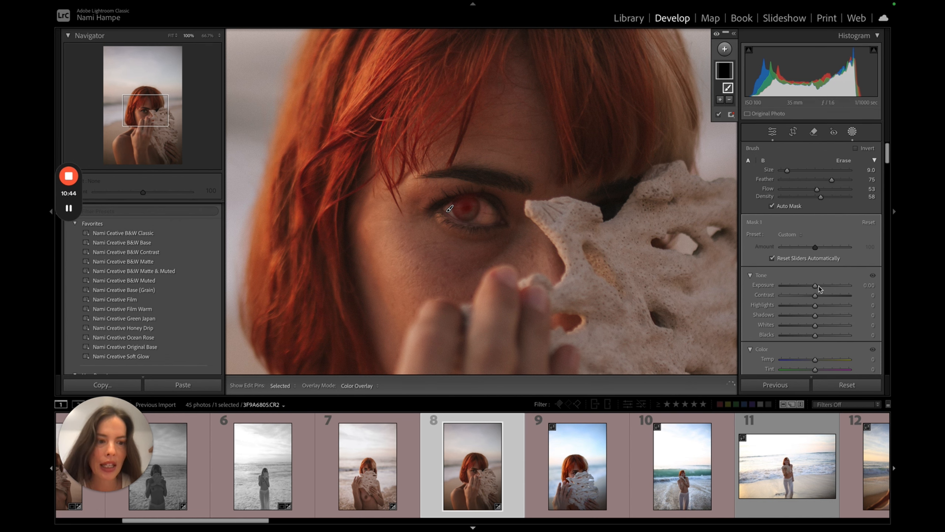
Brighten the eighth photo's masked eye with exposure about 0.56, texture 8 and clarity 8, and close the mask.
key(h)
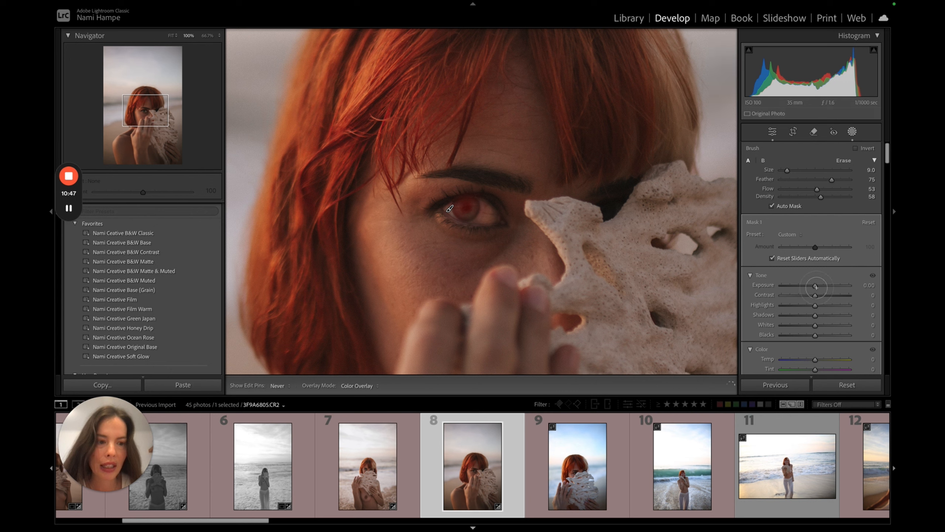
key(h)
drag(817, 287, 823, 288)
drag(823, 287, 822, 287)
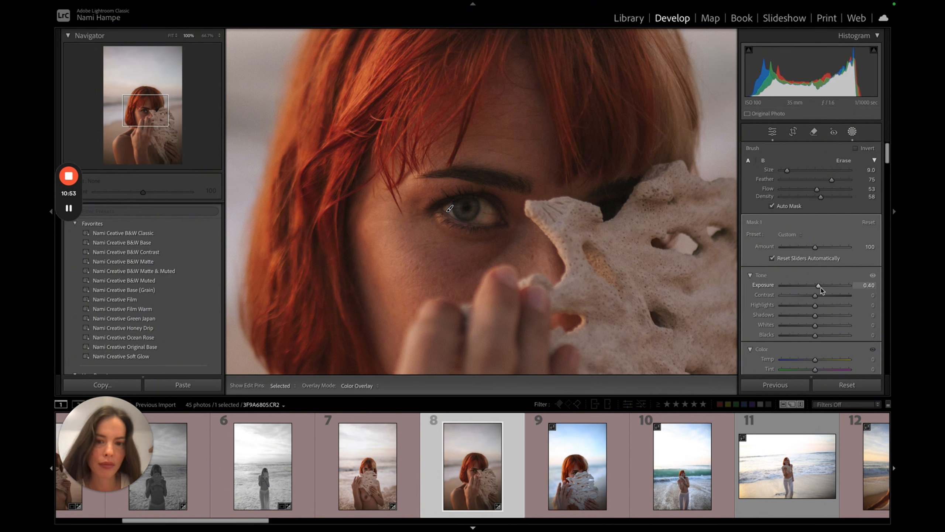
drag(815, 327, 815, 327)
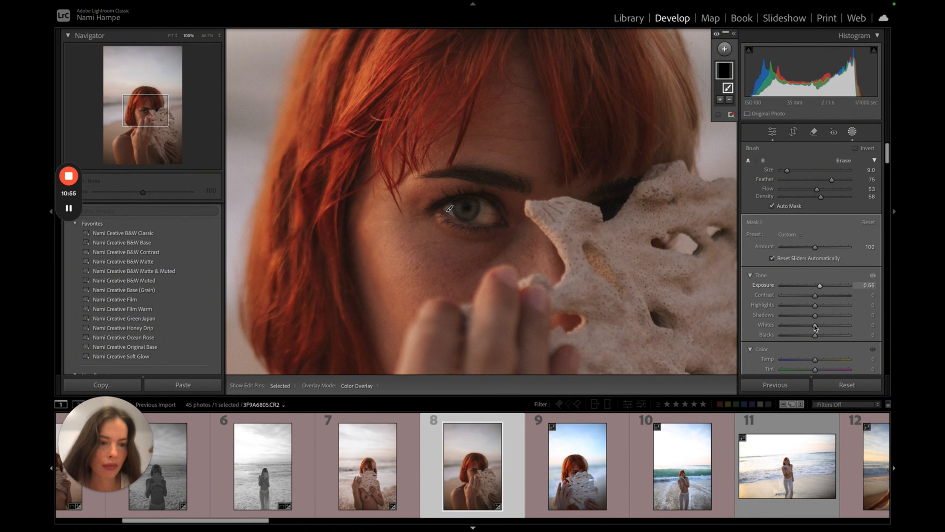
scroll(815, 326, down, 10)
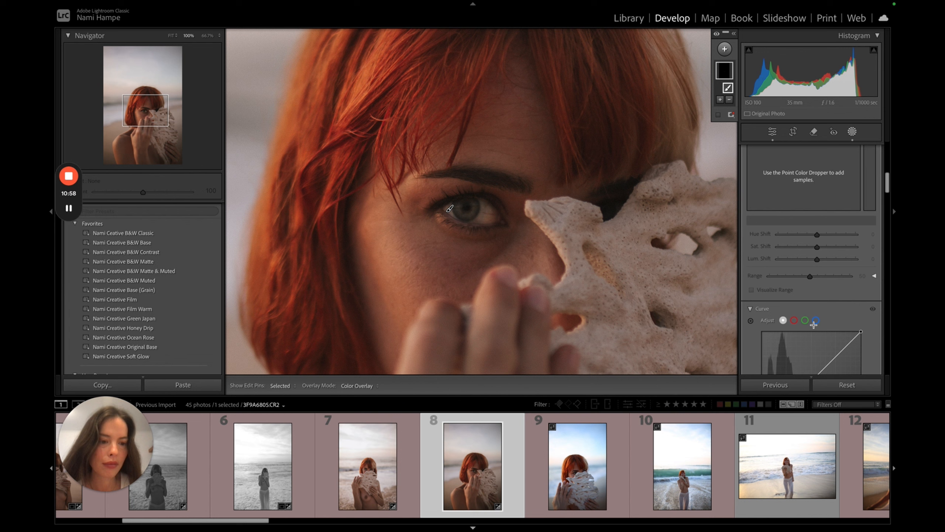
scroll(815, 325, down, 8)
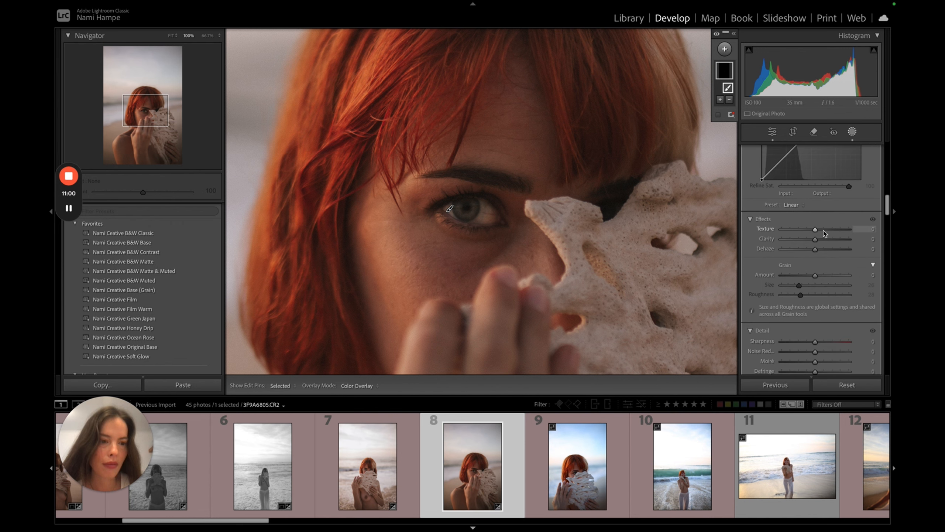
drag(816, 231, 818, 240)
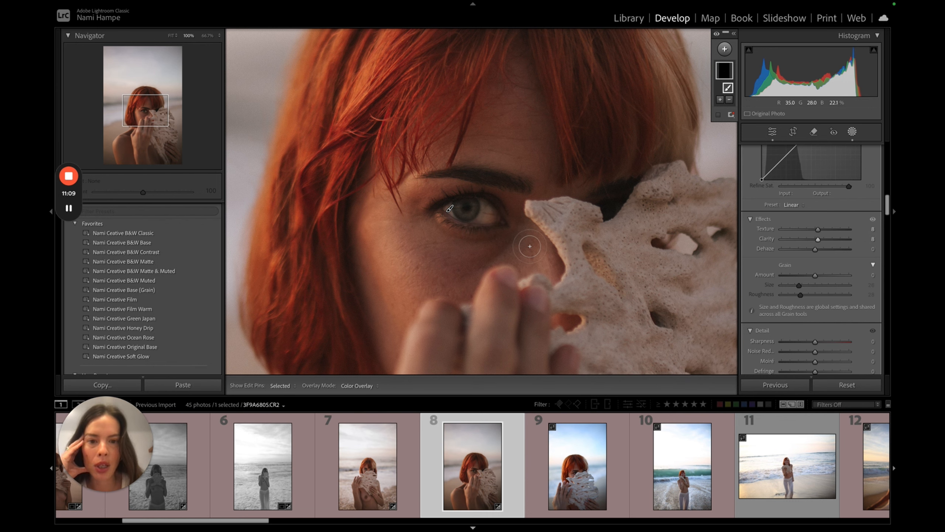
key(Escape)
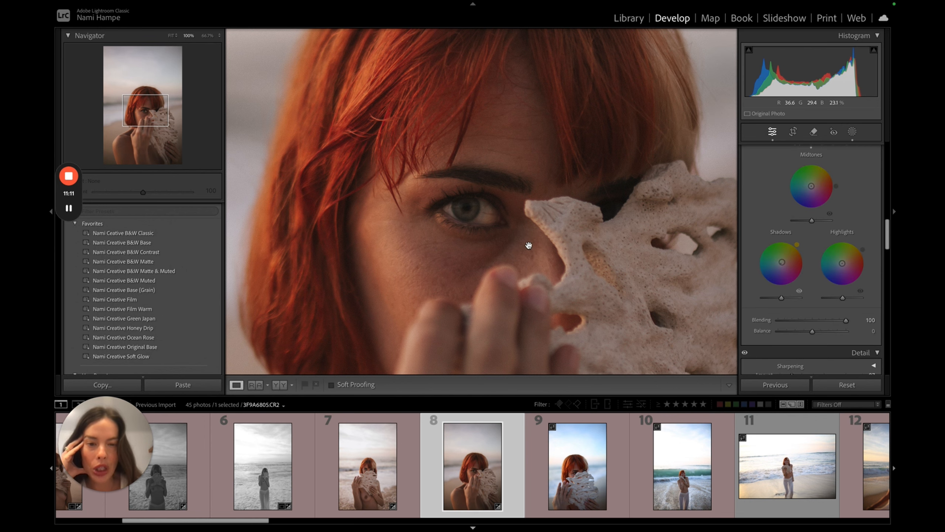
Inspect the brightened eye up close for distracting details and compare it with the full photo.
click(486, 225)
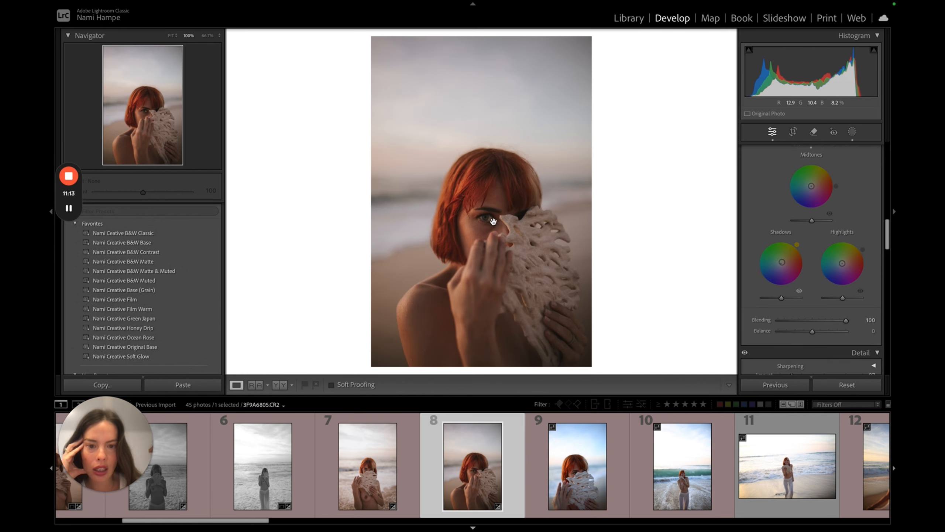
click(491, 220)
key(super+equal)
key(super+equal)
key(super+equal)
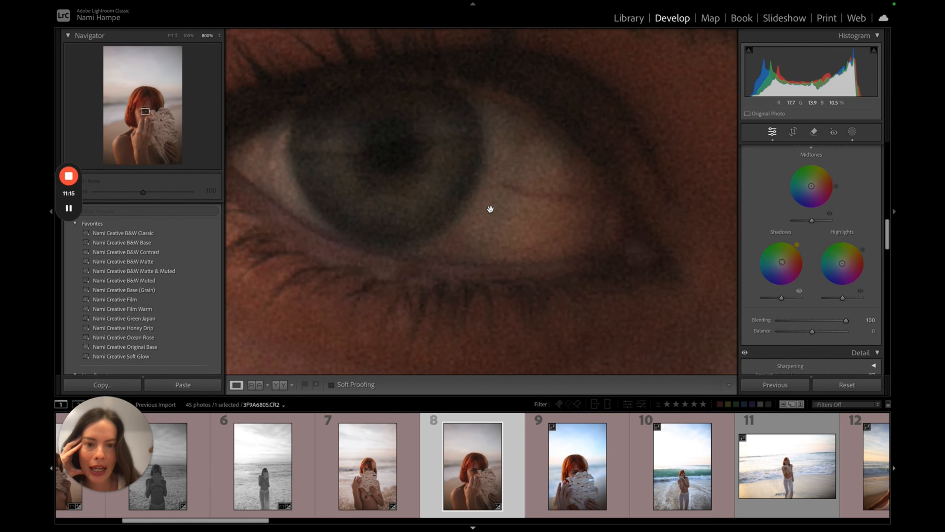
key(super+minus)
key(super+minus)
scroll(494, 239, right, 3)
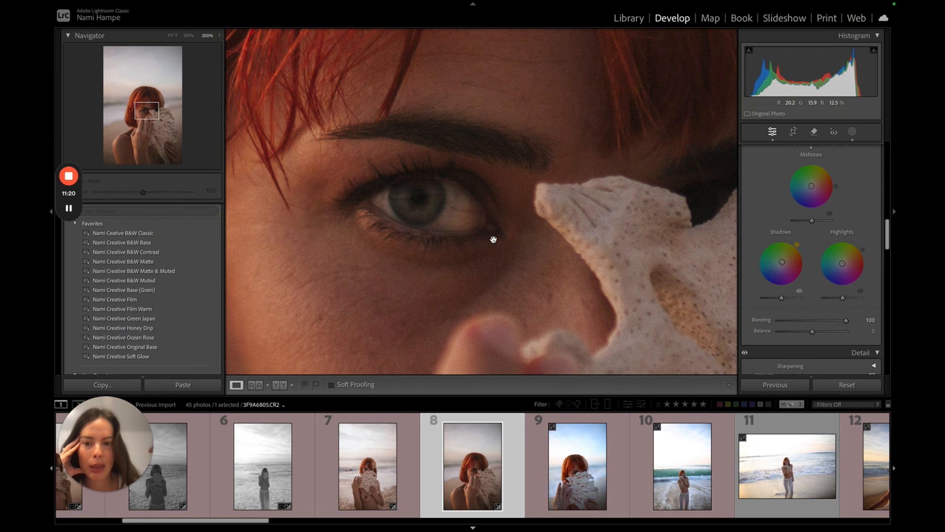
click(314, 298)
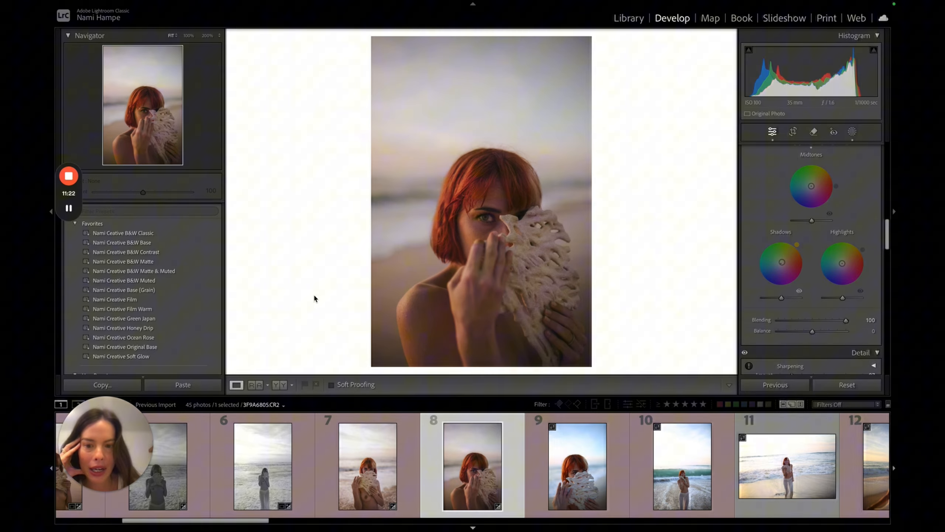
Heal the red vein in the white of the eighth photo's eye with a size 6 Heal brush.
click(473, 228)
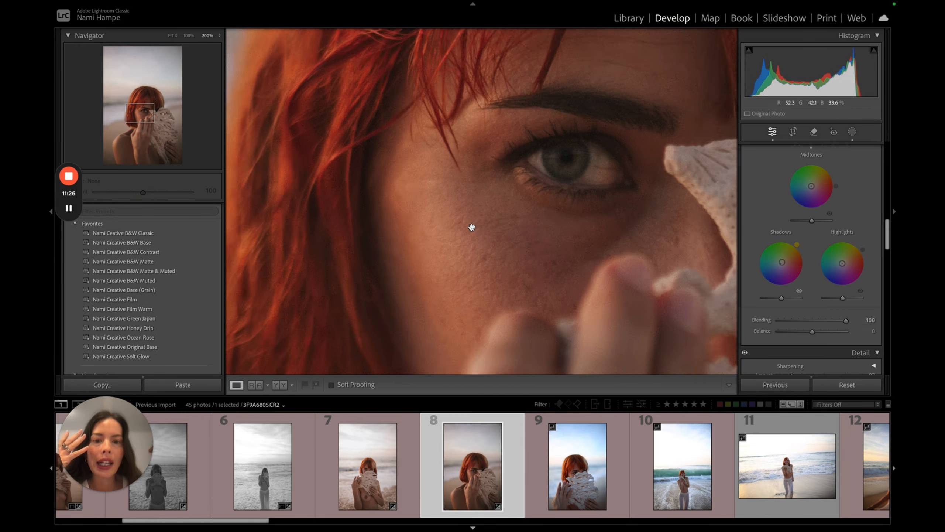
drag(599, 229, 502, 186)
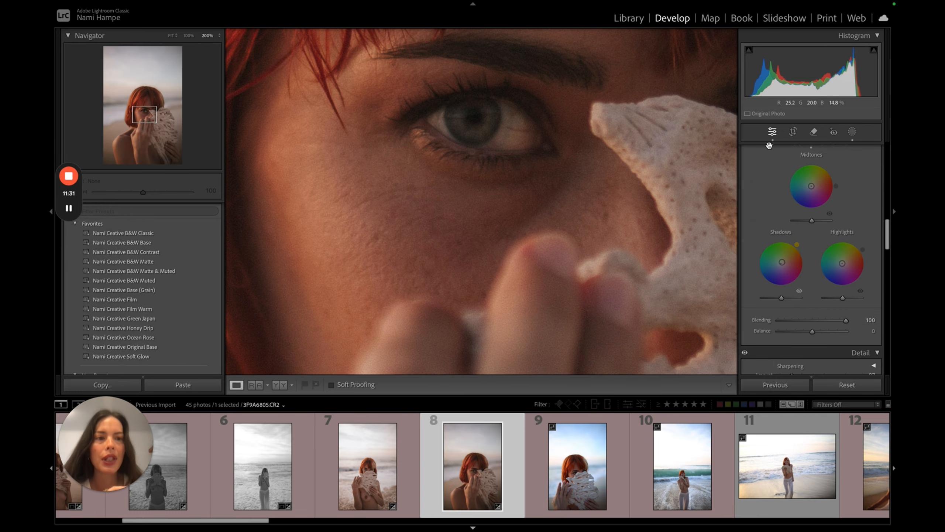
click(814, 131)
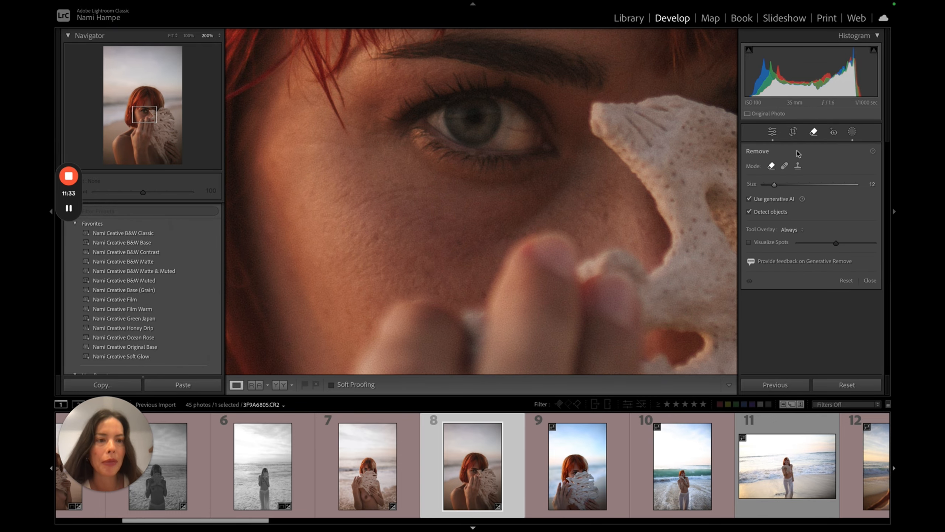
click(786, 166)
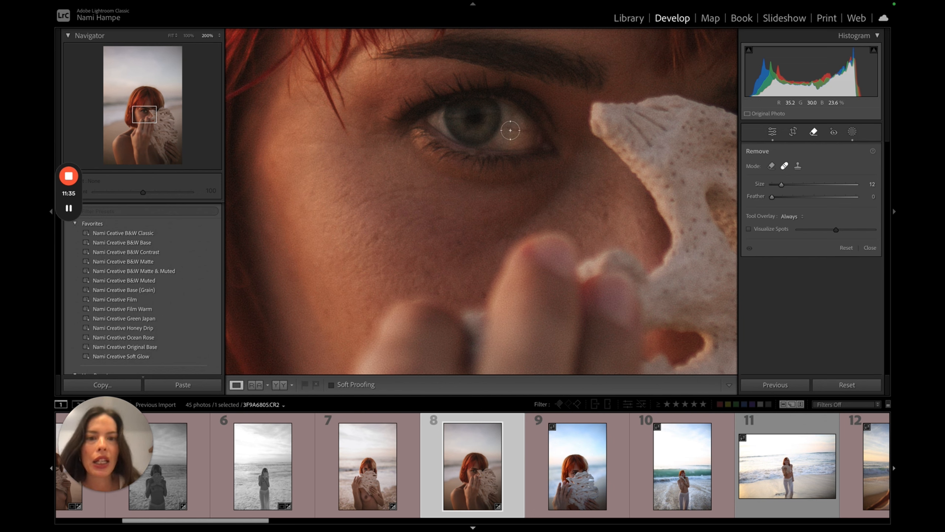
key(bracketleft)
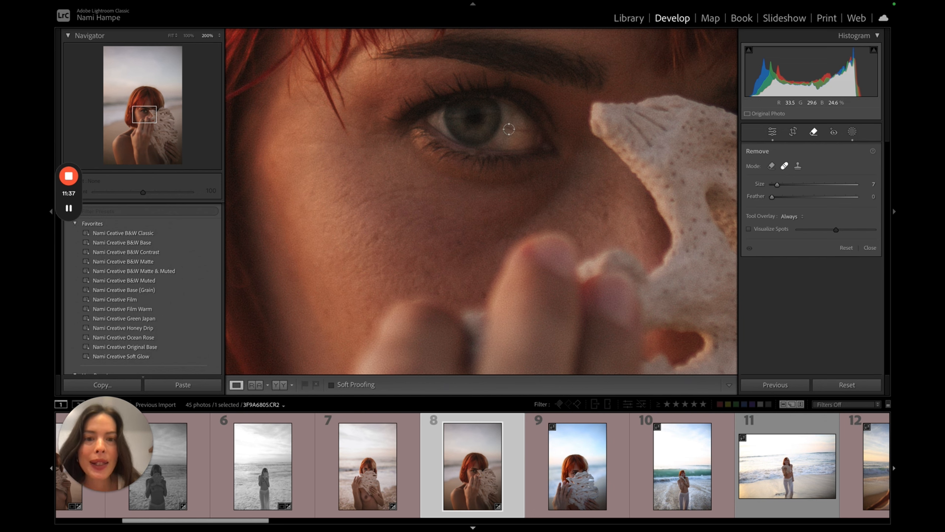
mouse_move(518, 132)
mouse_down()
mouse_move(507, 128)
mouse_move(532, 135)
mouse_move(524, 140)
mouse_up()
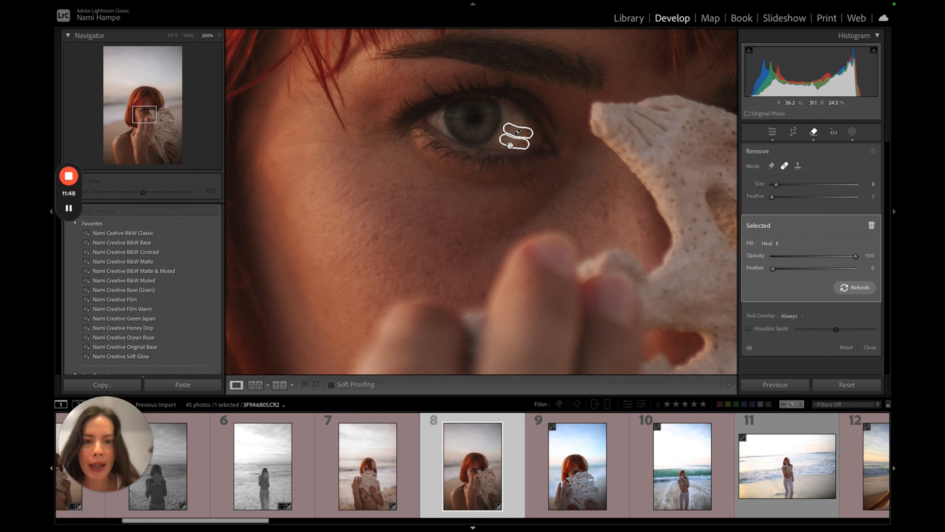
key(q)
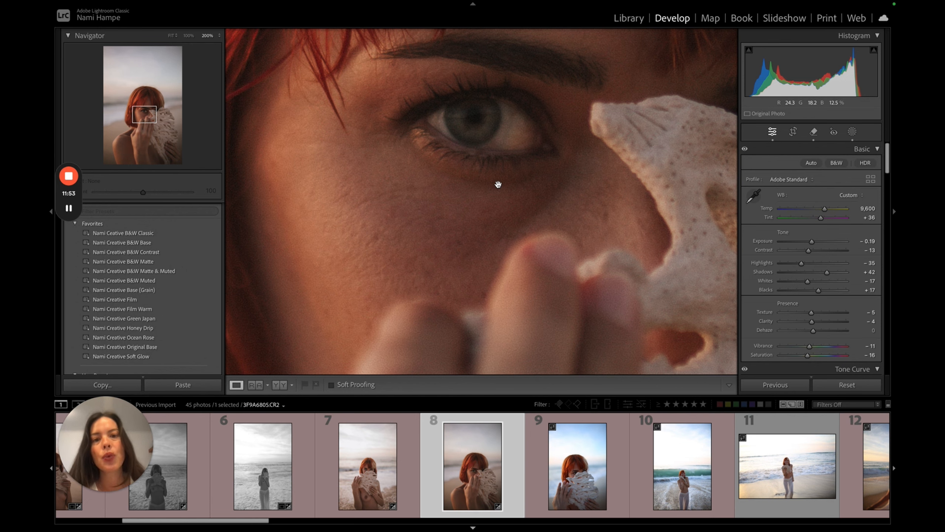
Review the retouched eye up close and in the context of the whole eighth photo.
click(497, 160)
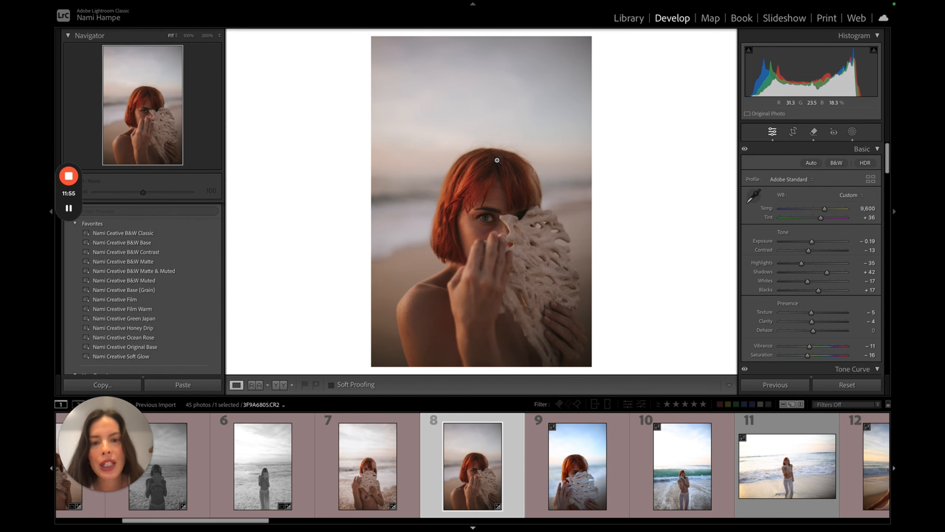
click(492, 237)
drag(517, 176, 520, 224)
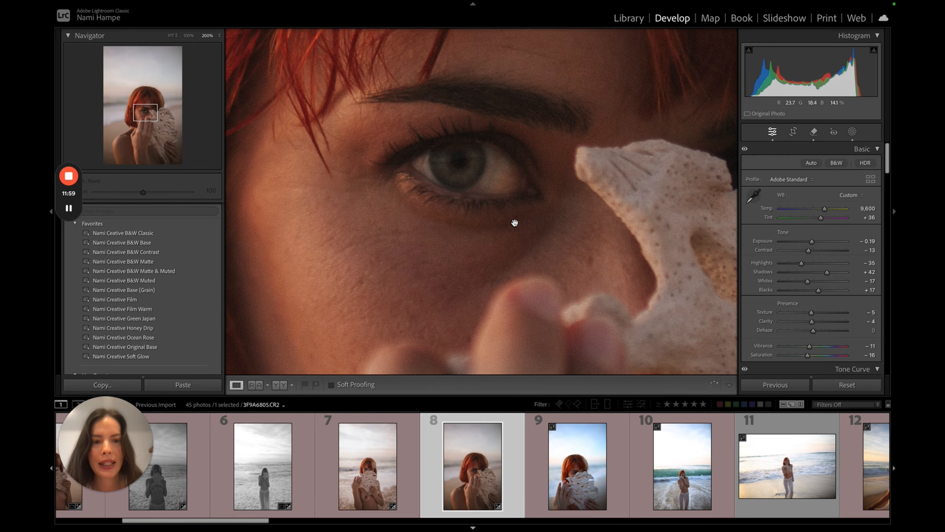
key(ctrl+minus)
key(ctrl+minus)
key(ctrl+minus)
key(ctrl+minus)
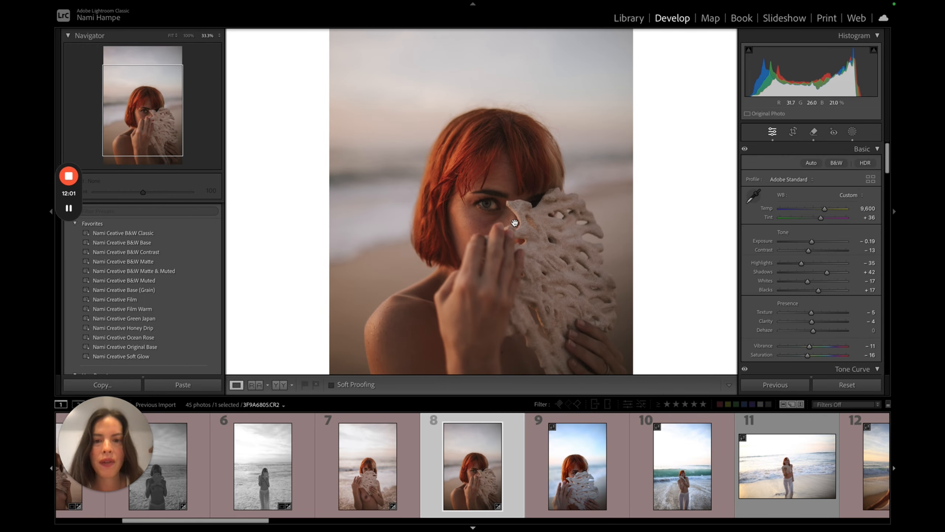
key(ctrl+minus)
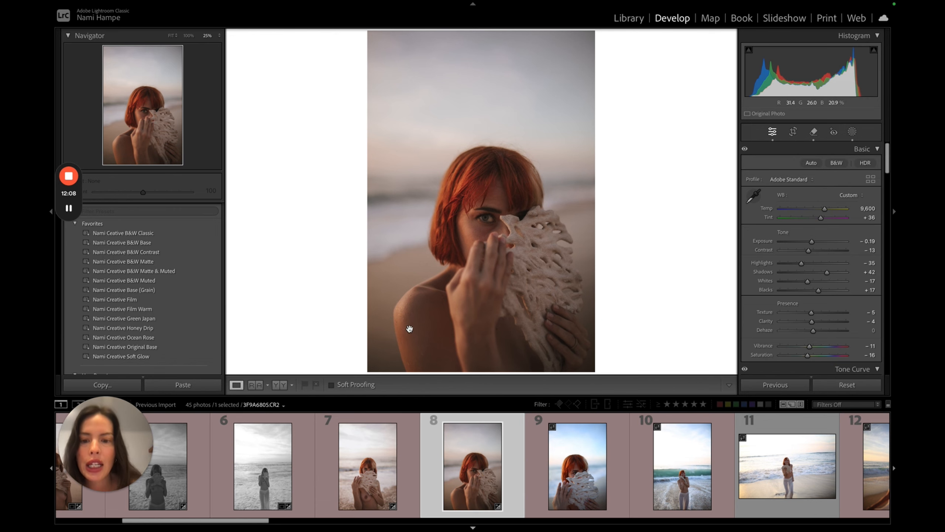
Add a new brush mask over the water droplets on the bare shoulder and upper arm in the eighth photo.
click(427, 301)
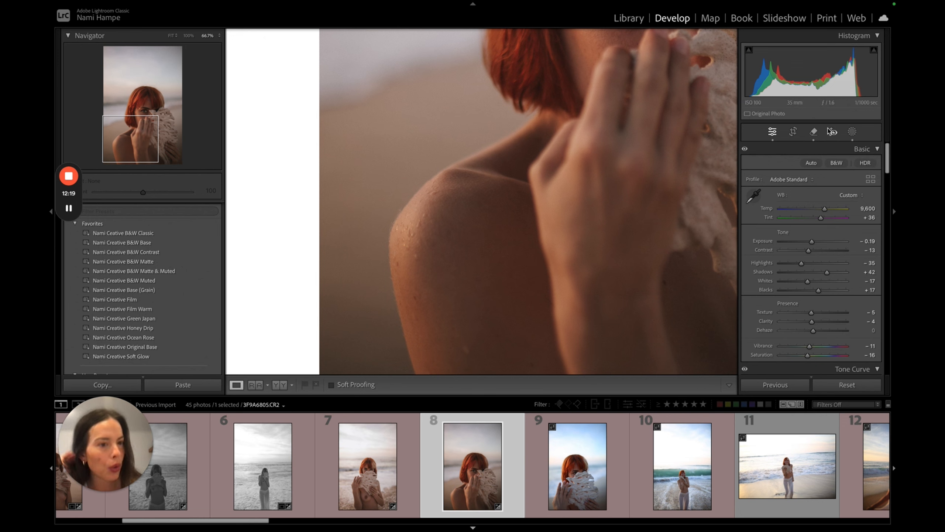
click(852, 133)
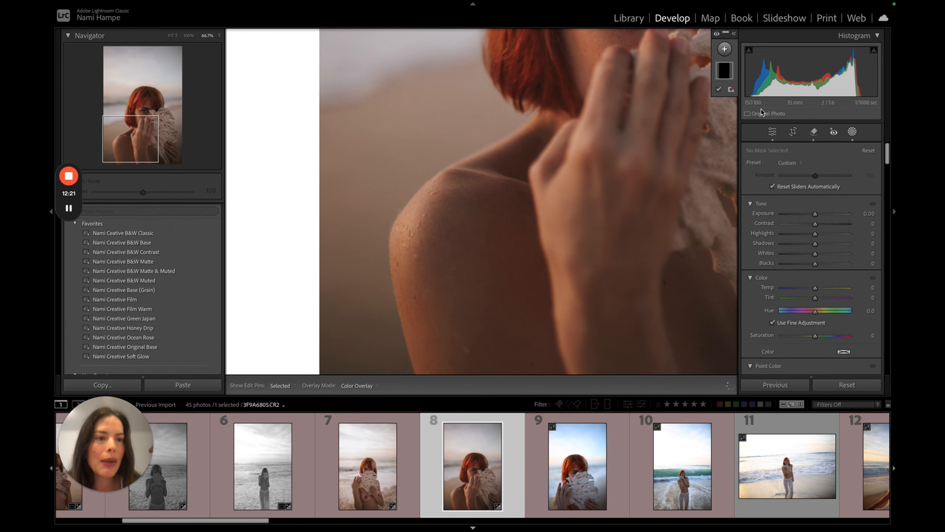
click(724, 51)
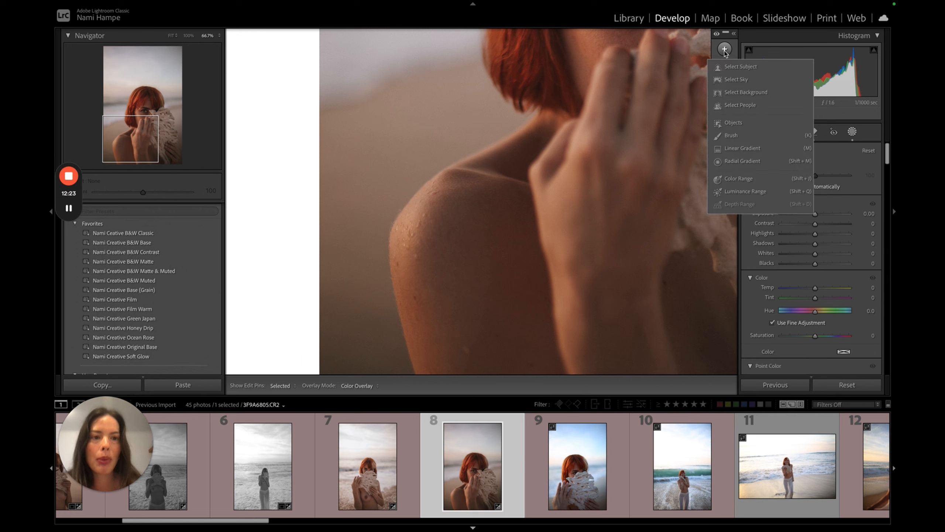
click(735, 136)
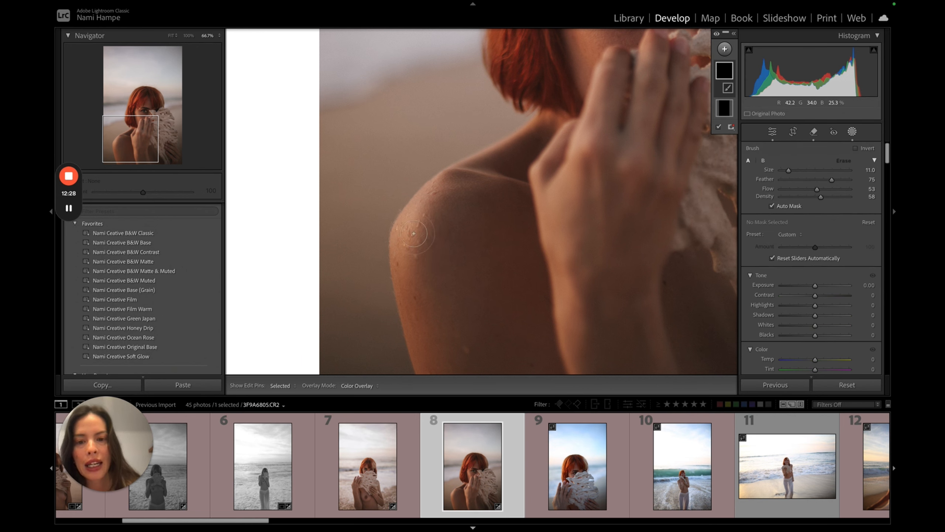
key(h)
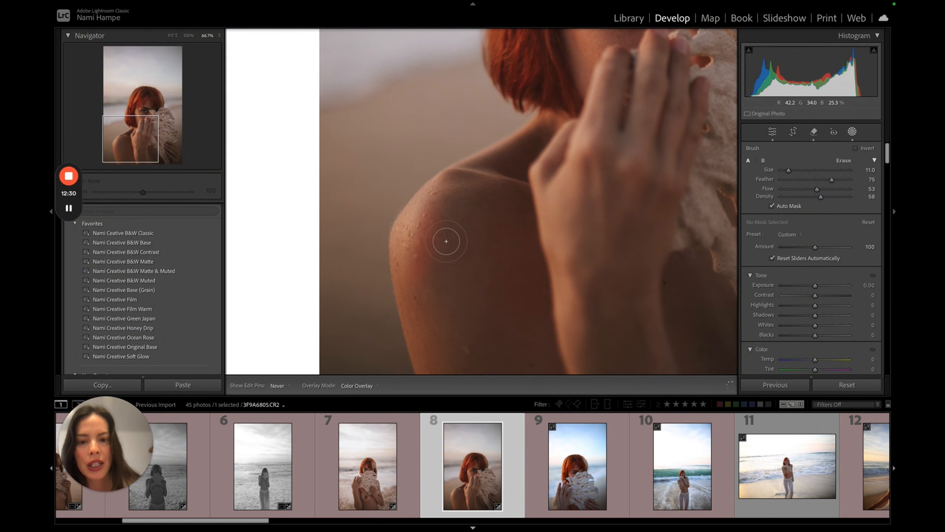
drag(445, 238, 462, 344)
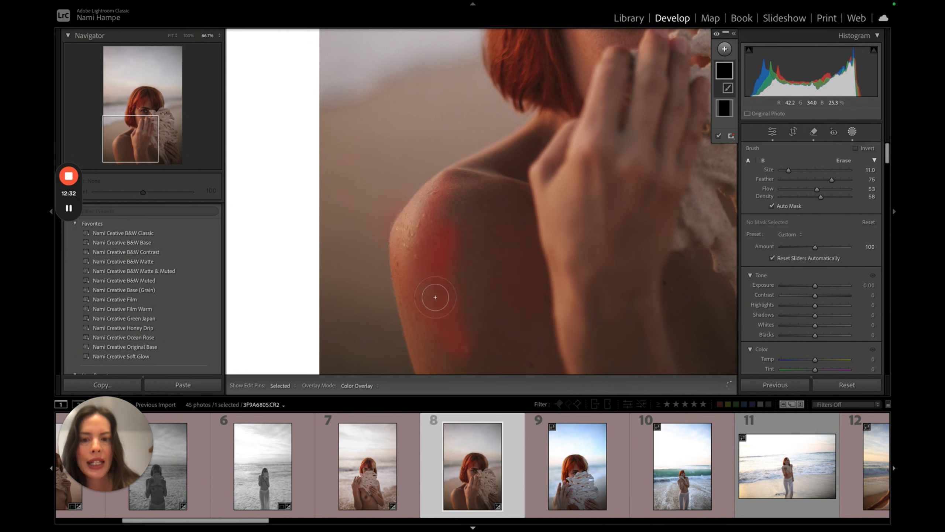
Set the shoulder mask's texture to 23 and clarity to 15, close it, and go to the ninth photo.
scroll(789, 360, down, 10)
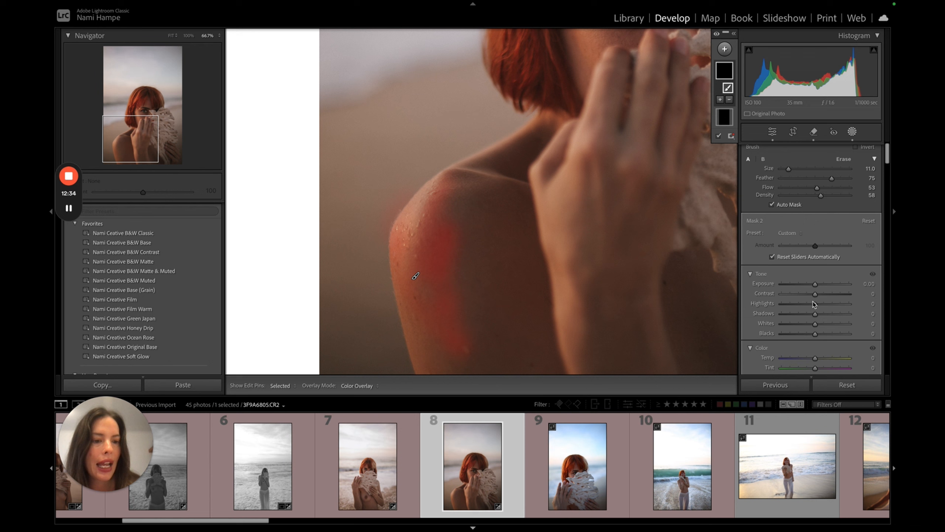
scroll(814, 304, down, 5)
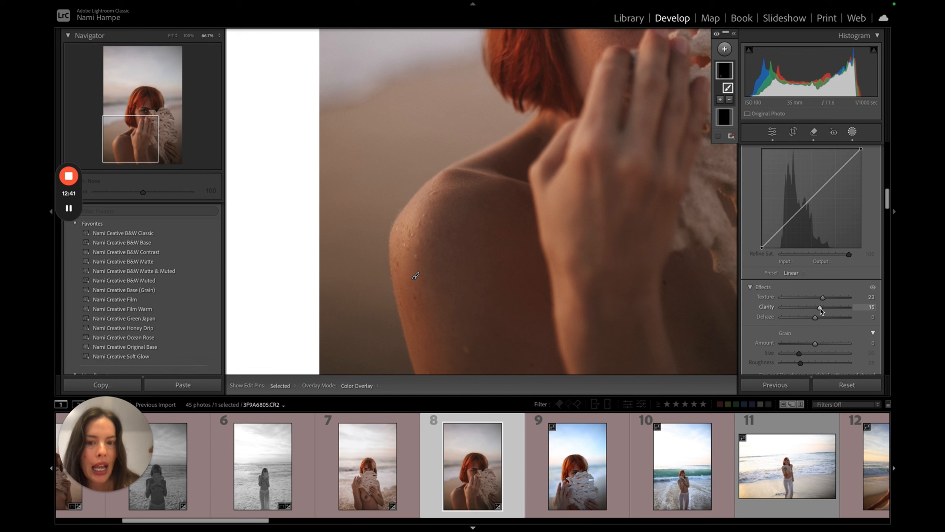
click(820, 307)
scroll(821, 318, down, 8)
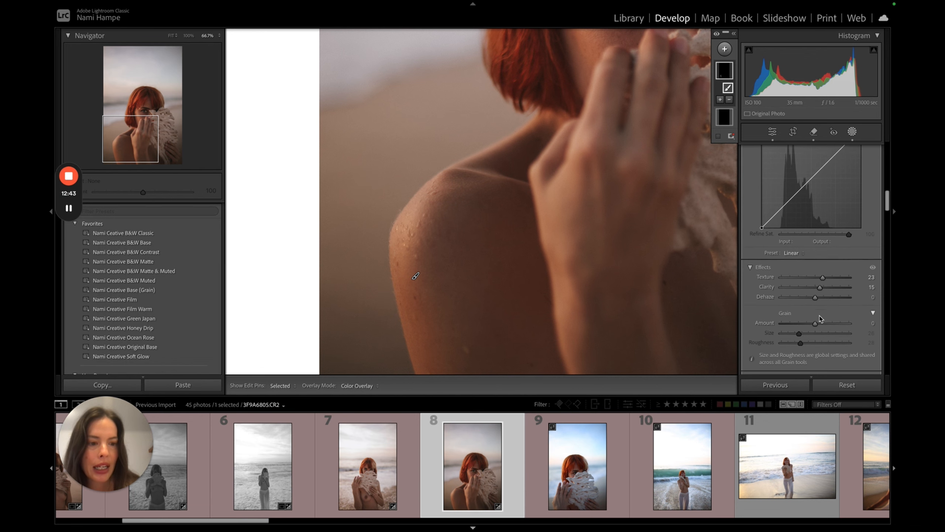
click(822, 255)
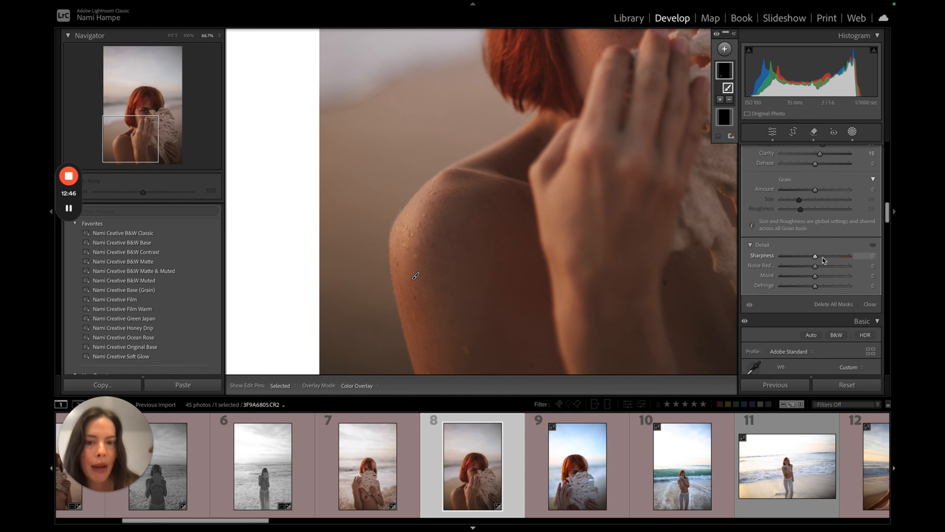
scroll(759, 273, down, 10)
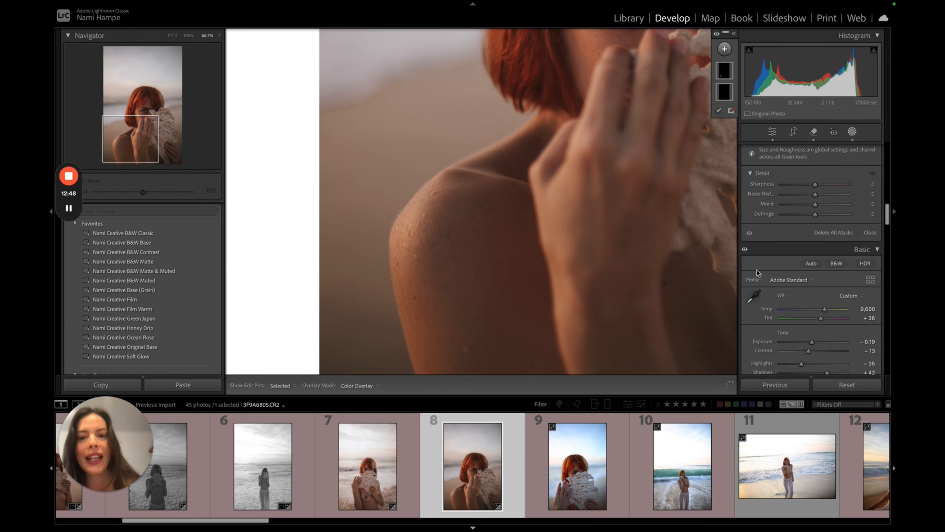
click(530, 195)
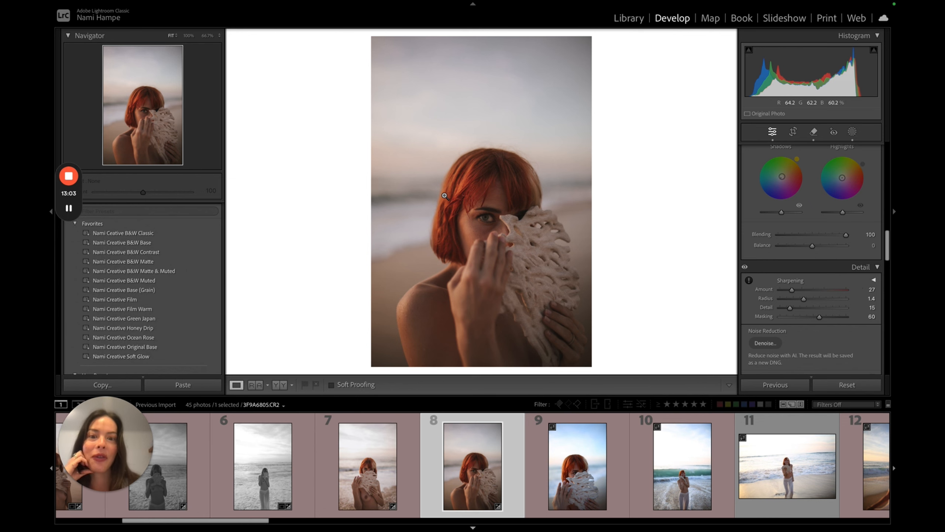
key(Right)
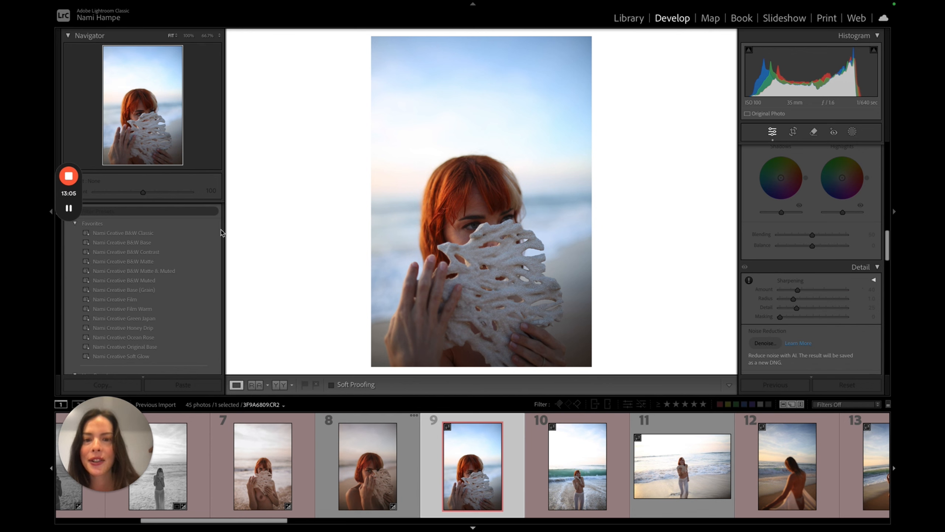
Apply the Nami Creative B&W Matte preset to the ninth photo after trying B&W Base.
click(180, 241)
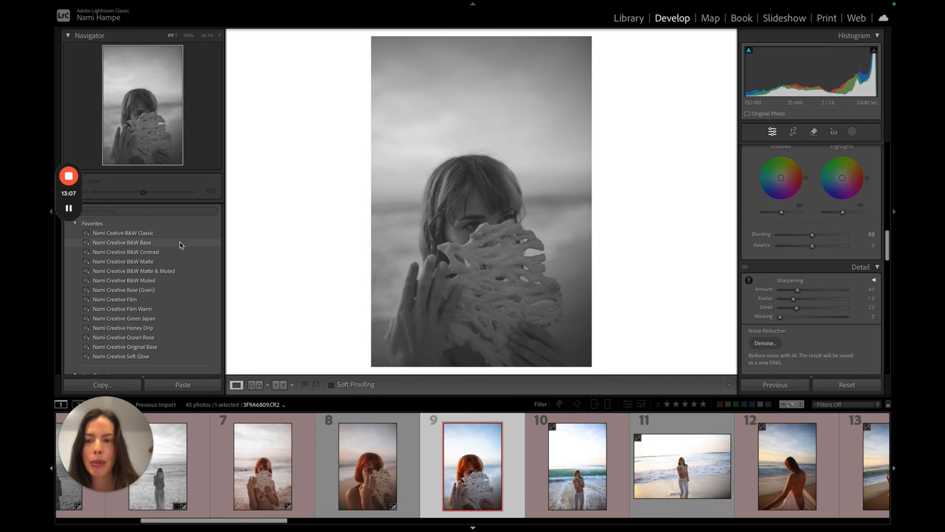
click(153, 244)
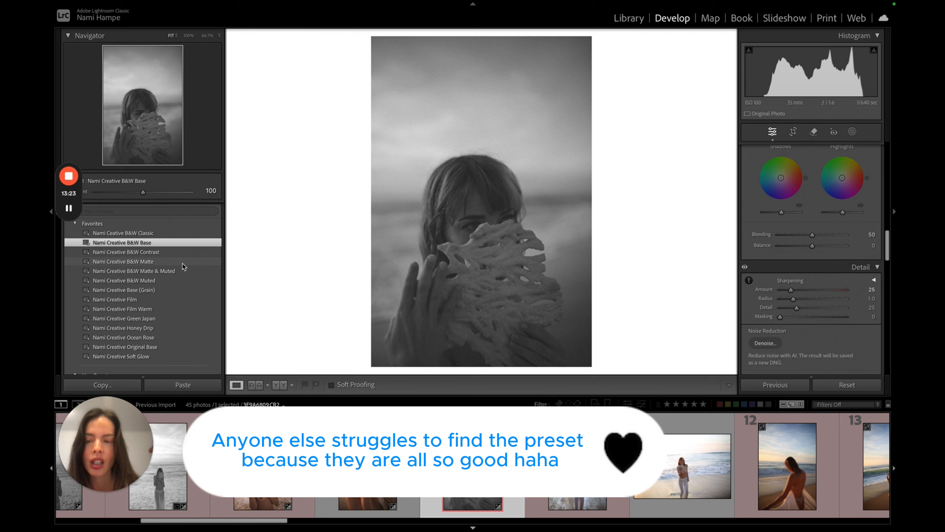
click(182, 263)
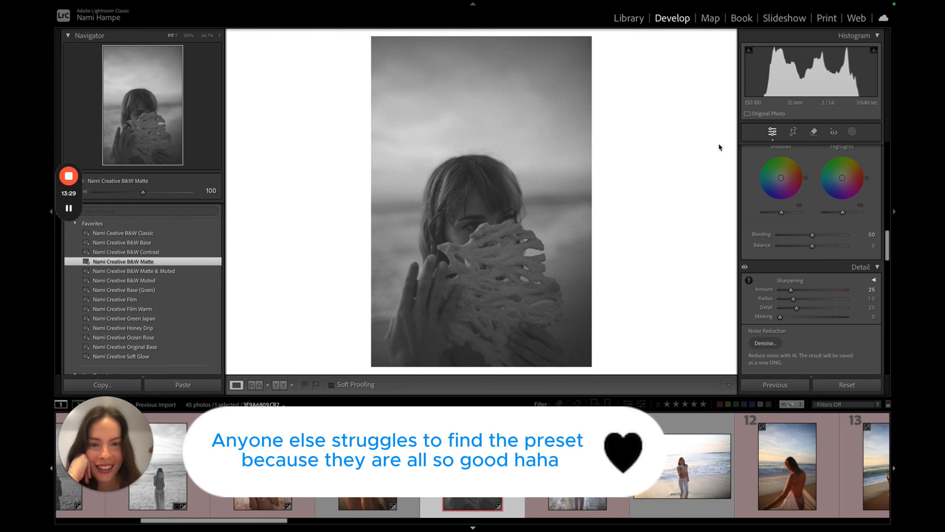
Crop the ninth photo slightly tighter around the woman and the coral, keeping the original aspect ratio.
key(r)
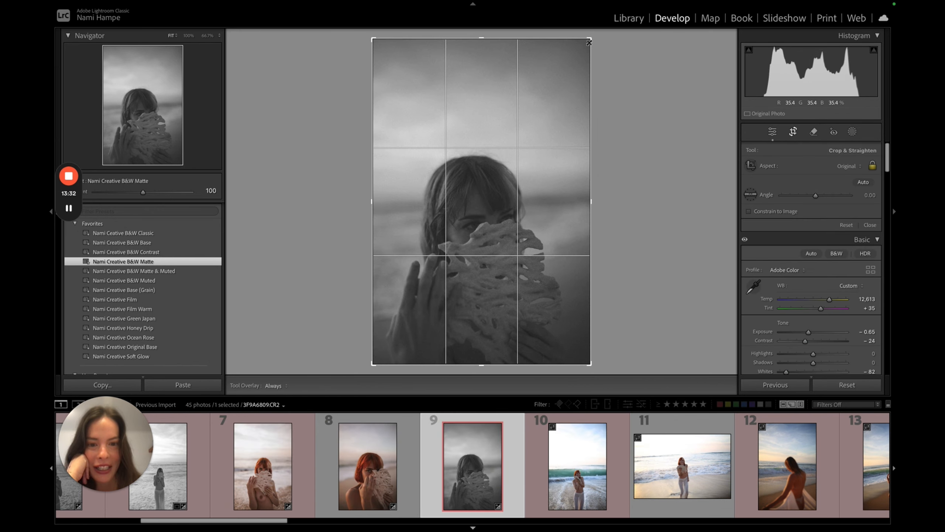
drag(589, 43, 564, 70)
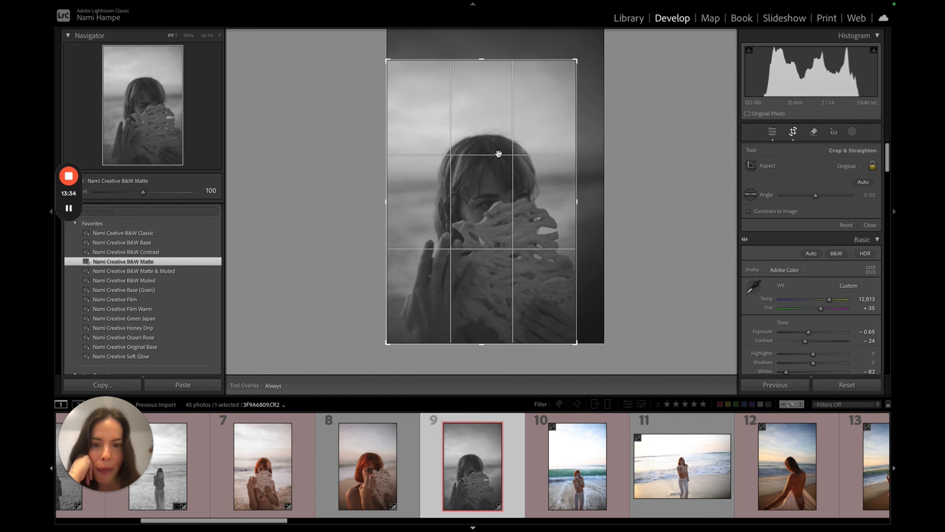
key(Return)
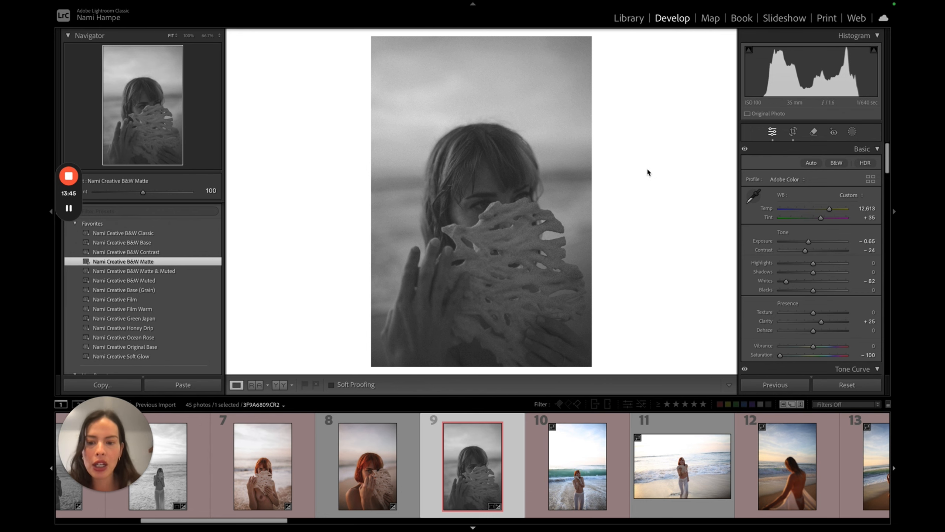
Apply the Nami Creative Base (Grain) preset to the tenth photo and reduce the preset amount to 62.
key(Right)
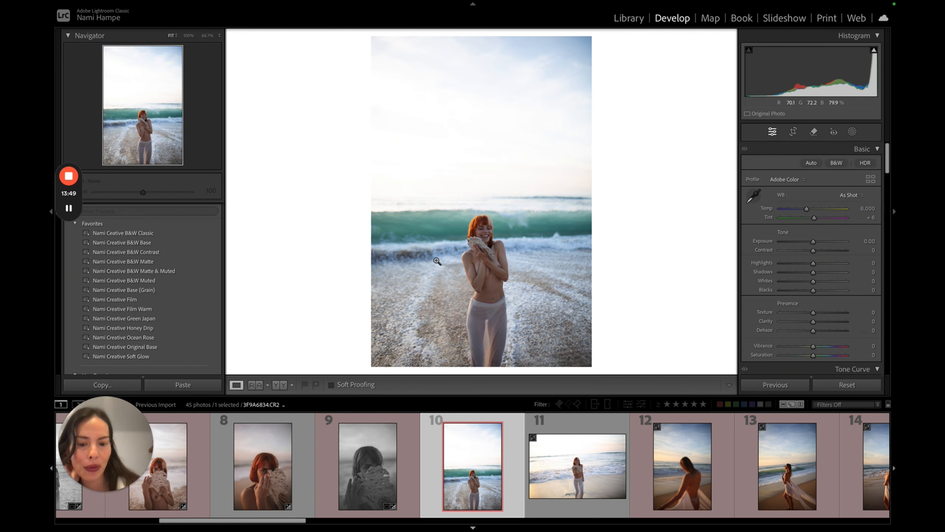
key(ctrl+shift+v)
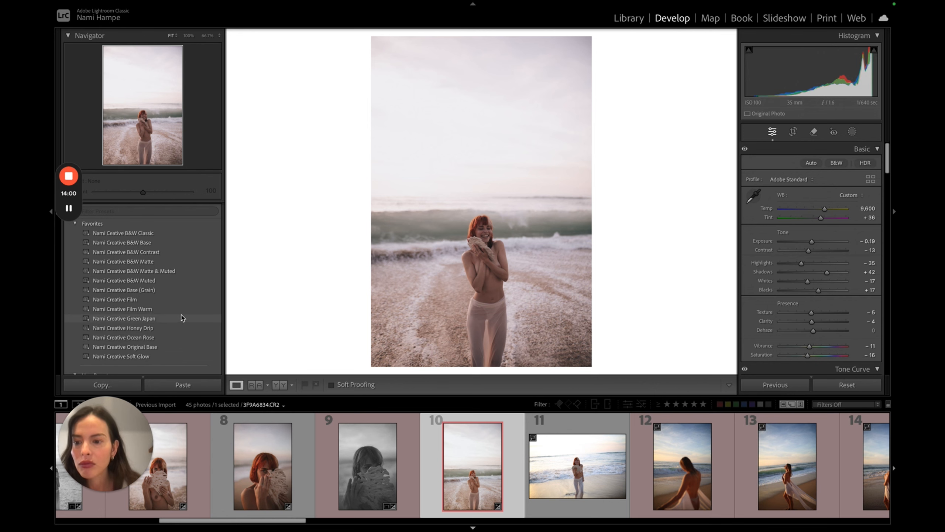
click(178, 290)
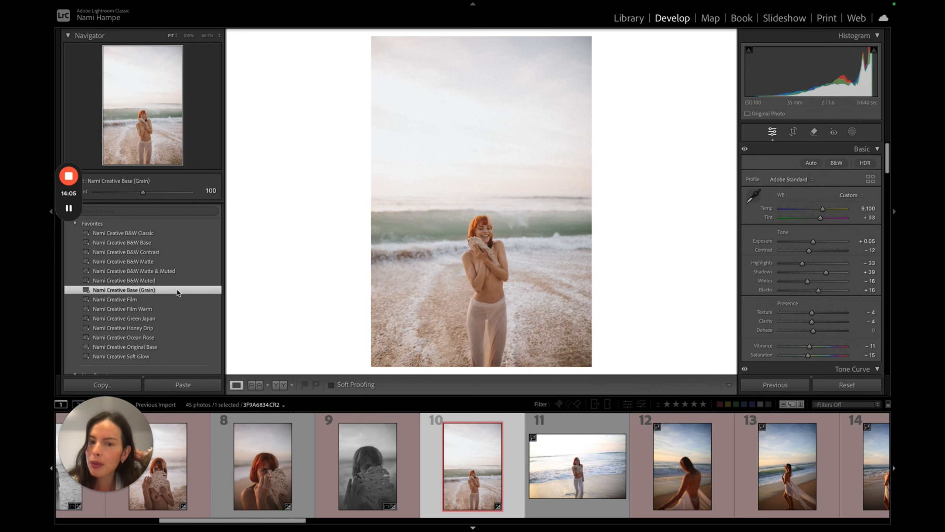
drag(142, 192, 126, 193)
Set the tenth photo's grain amount to 19, size to 21 and roughness to 23, and check the result up close.
scroll(790, 357, down, 20)
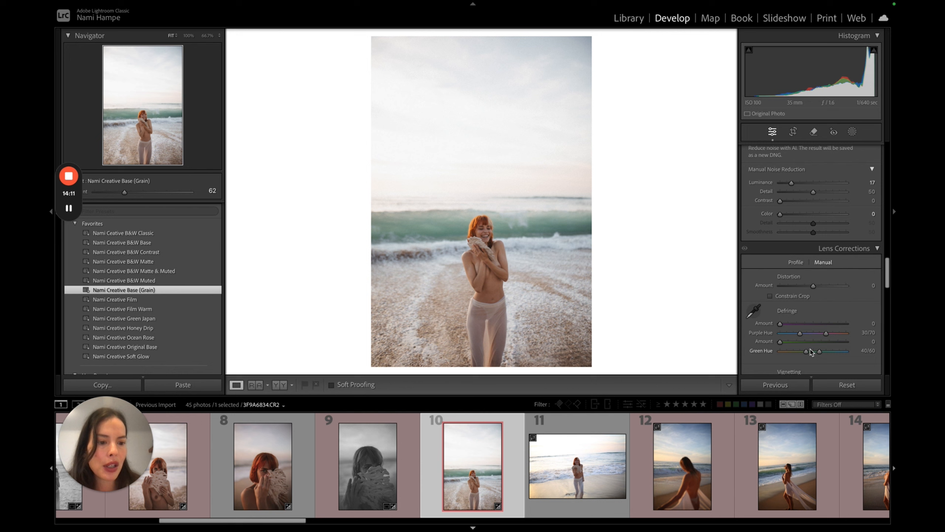
scroll(810, 349, up, 2)
drag(804, 242, 792, 244)
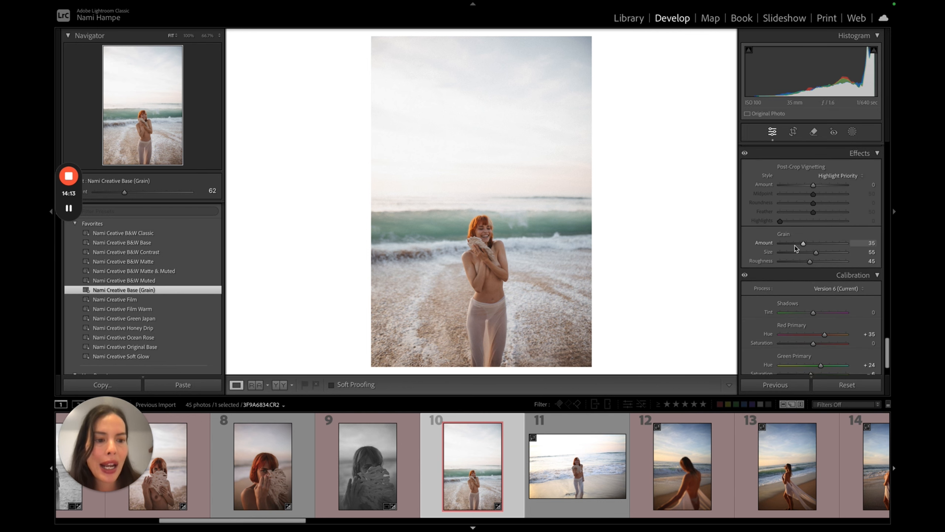
click(794, 253)
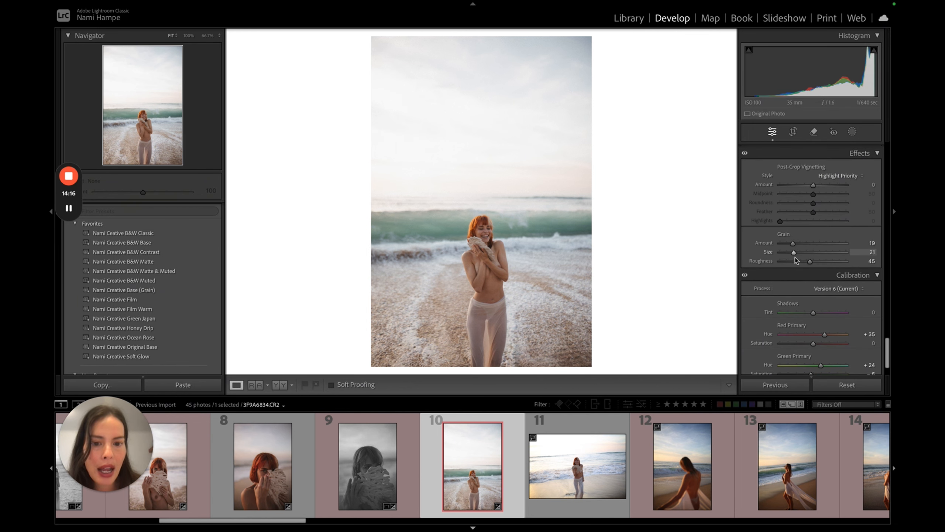
click(795, 261)
click(479, 233)
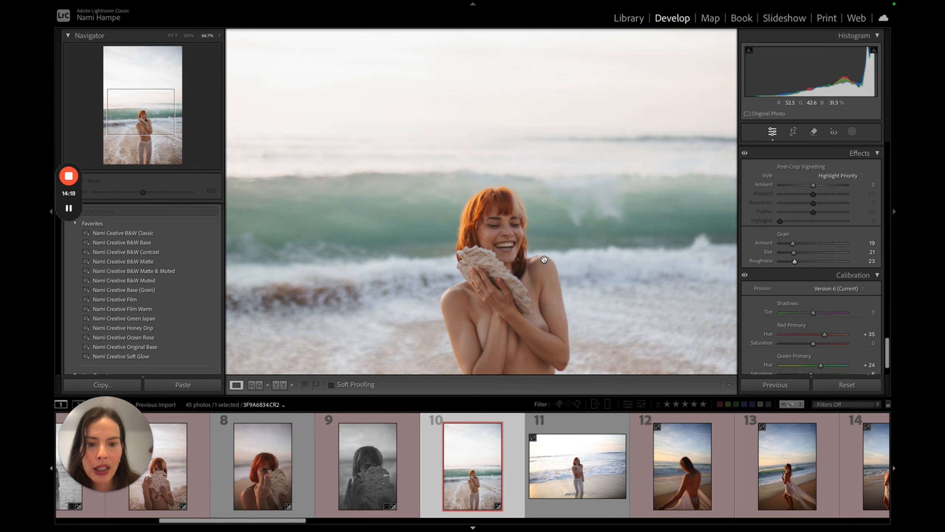
click(376, 231)
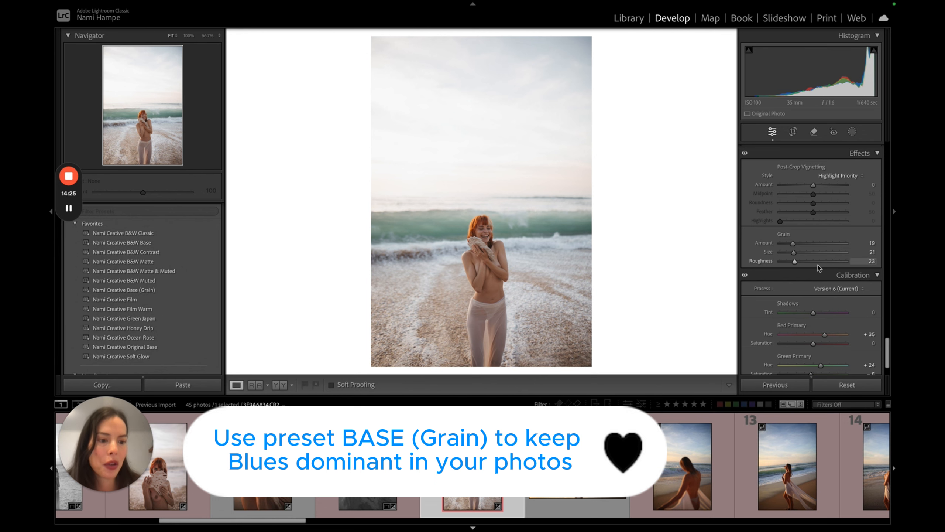
Set the aqua saturation in the tenth photo's color mixer to +19.
scroll(819, 263, up, 5)
scroll(819, 262, up, 6)
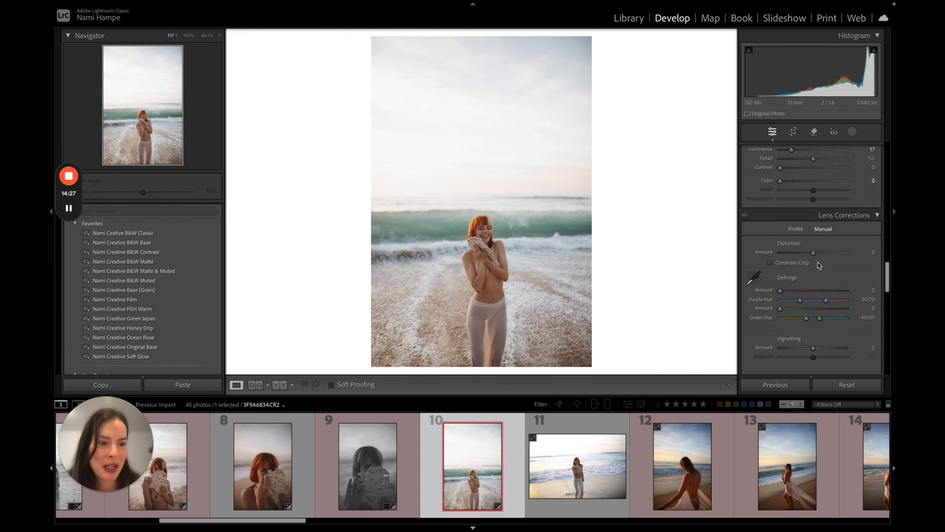
scroll(818, 262, up, 6)
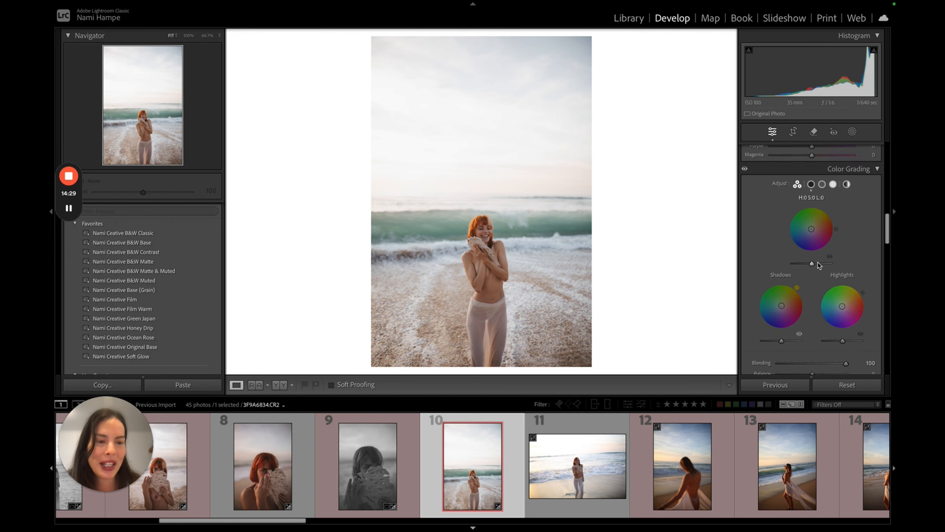
mouse_move(819, 263)
mouse_down()
mouse_move(827, 263)
mouse_move(821, 253)
mouse_up()
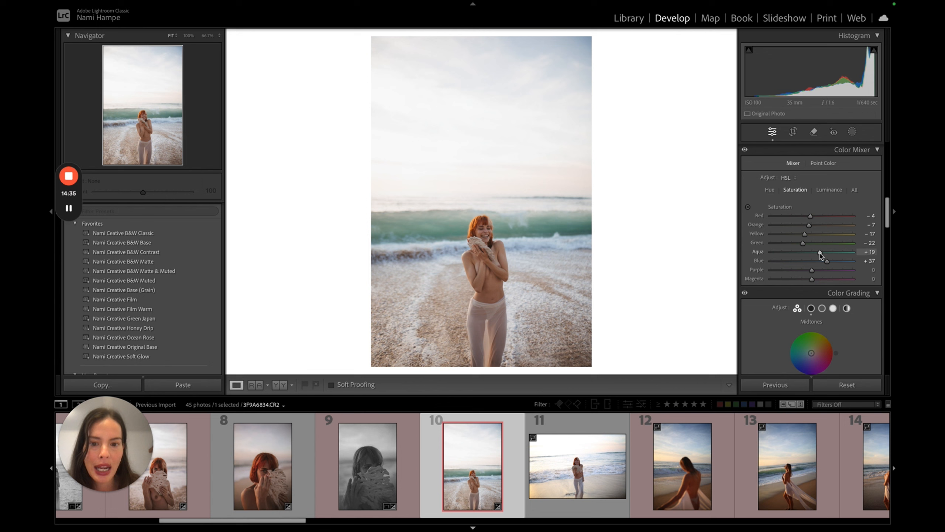
Shift the tenth photo's color mixer hues to green +8, aqua +23 and blue +19.
click(769, 190)
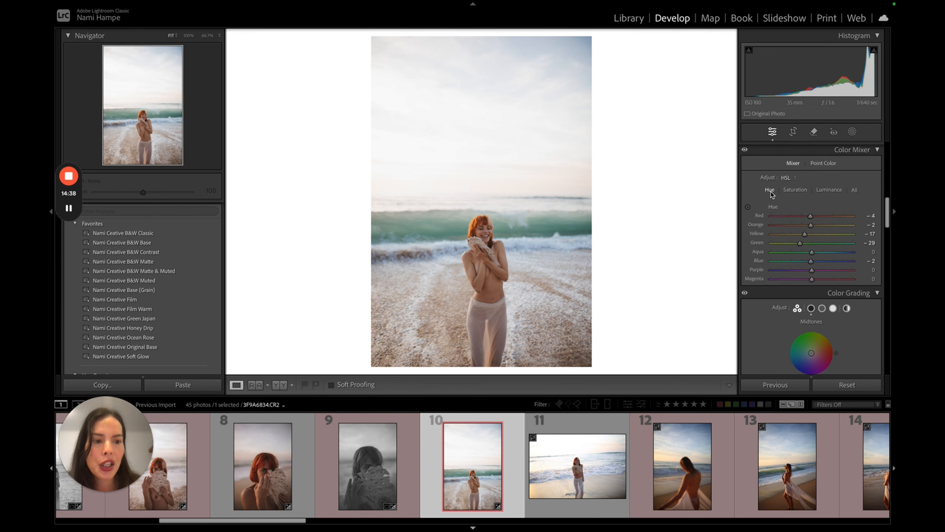
click(815, 244)
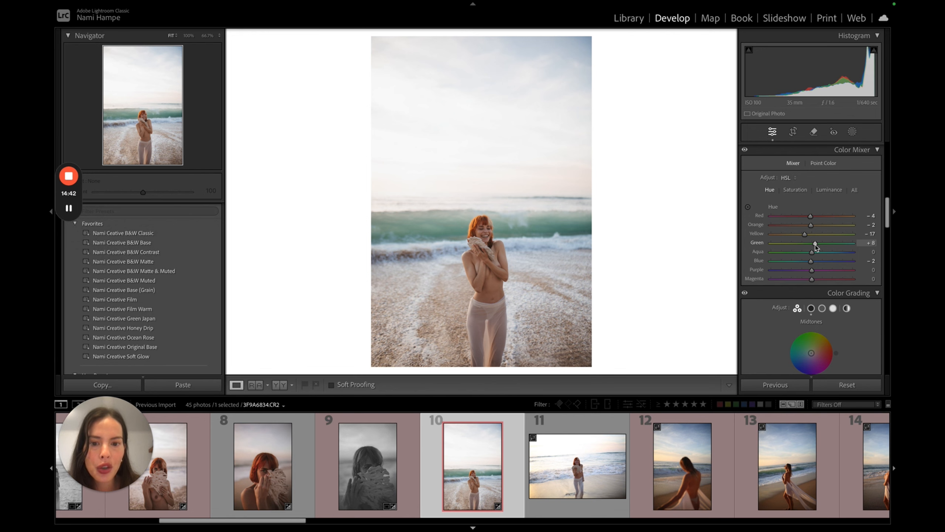
click(822, 254)
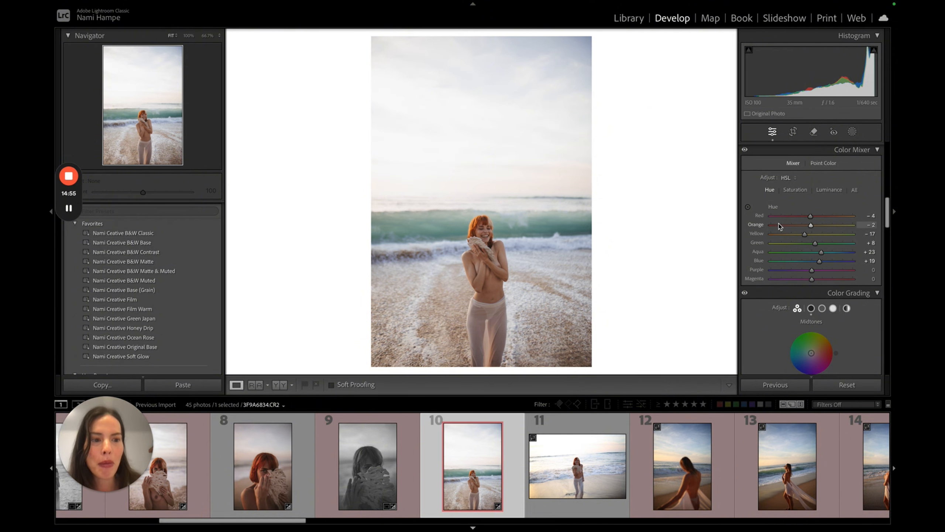
Lower the tenth photo's overall exposure to -0.25.
scroll(796, 234, up, 10)
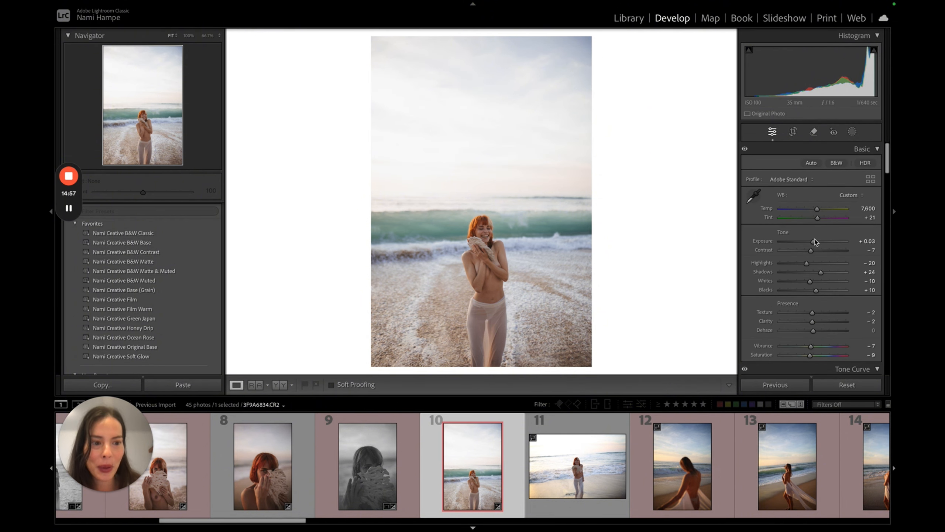
drag(815, 241, 812, 242)
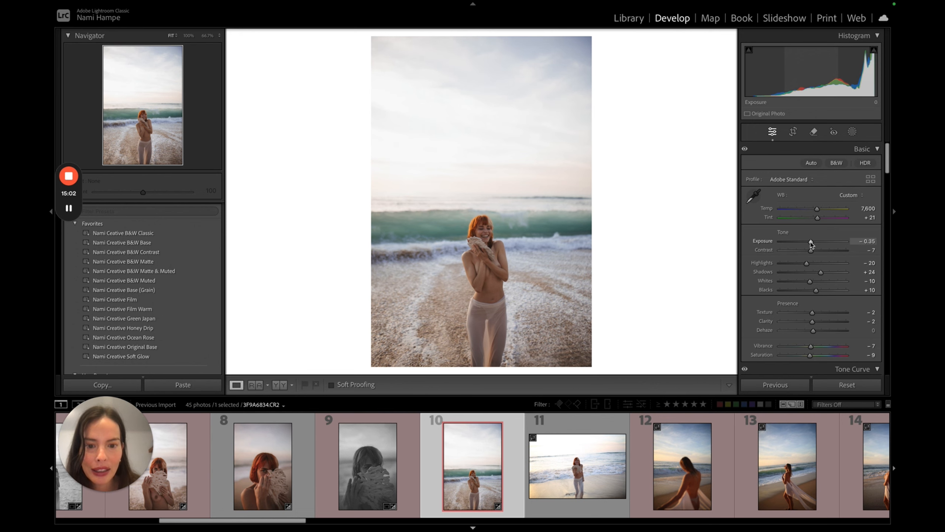
drag(811, 242, 811, 242)
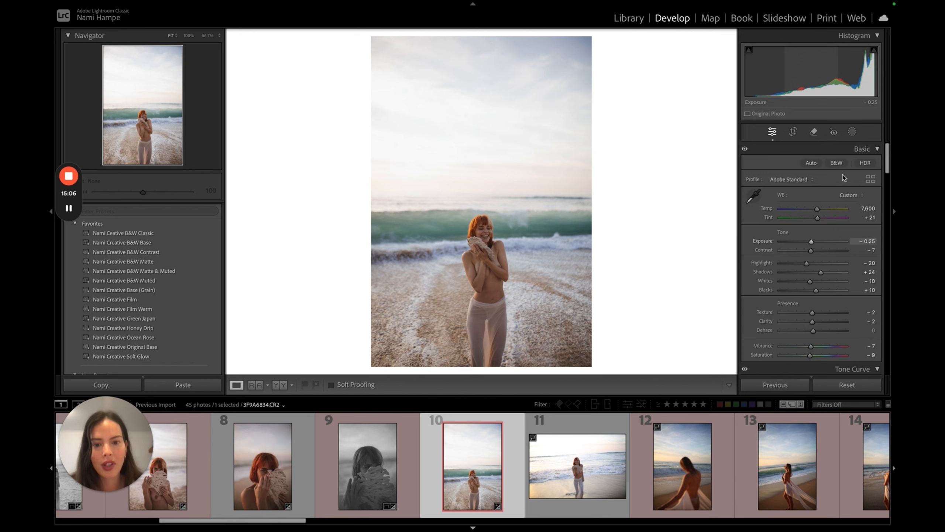
Add a subject mask over the woman in the tenth photo, raise its exposure slightly, and check the result.
click(852, 132)
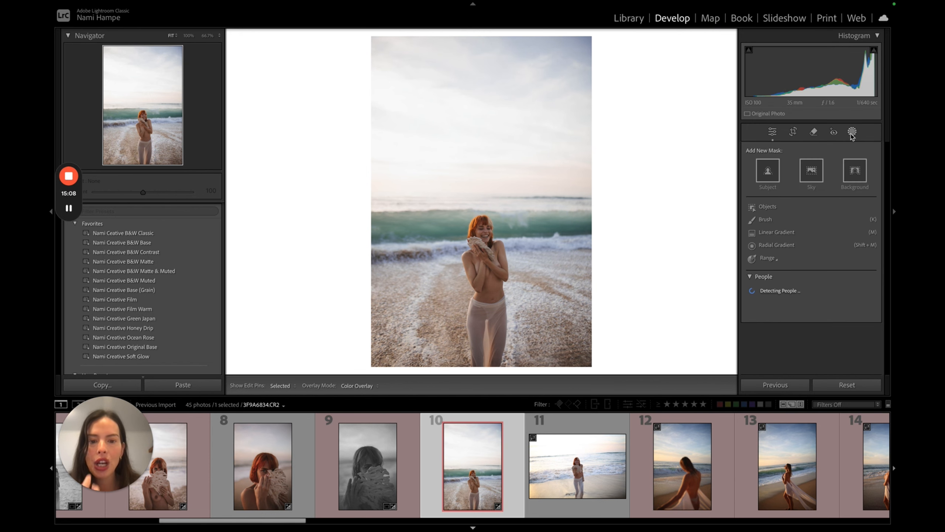
click(773, 168)
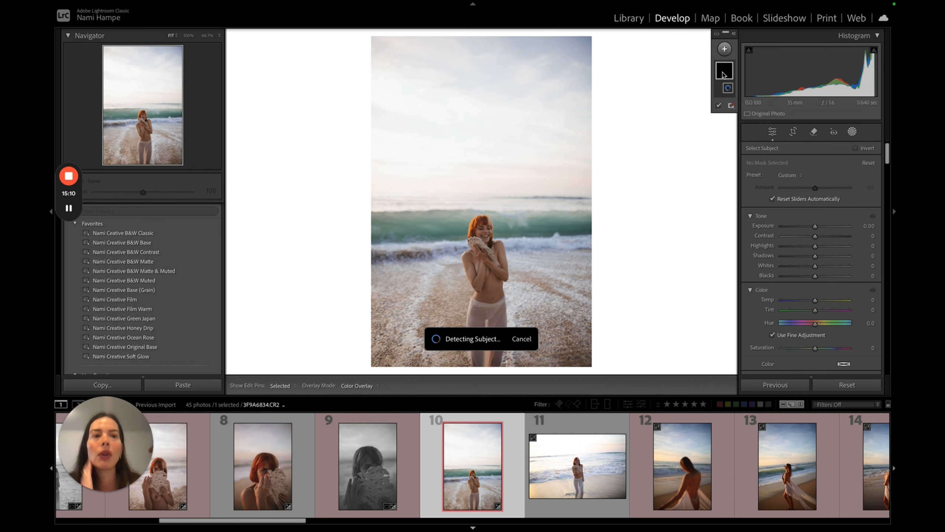
click(724, 51)
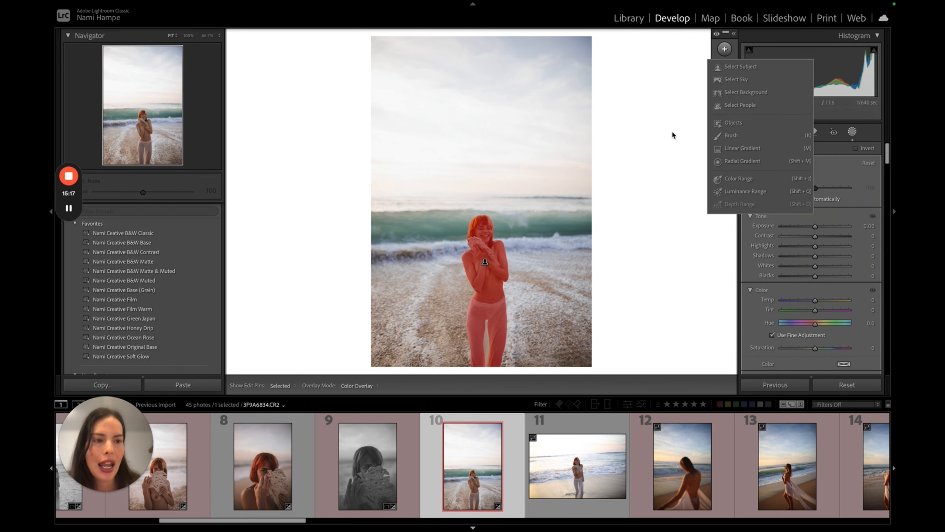
click(669, 179)
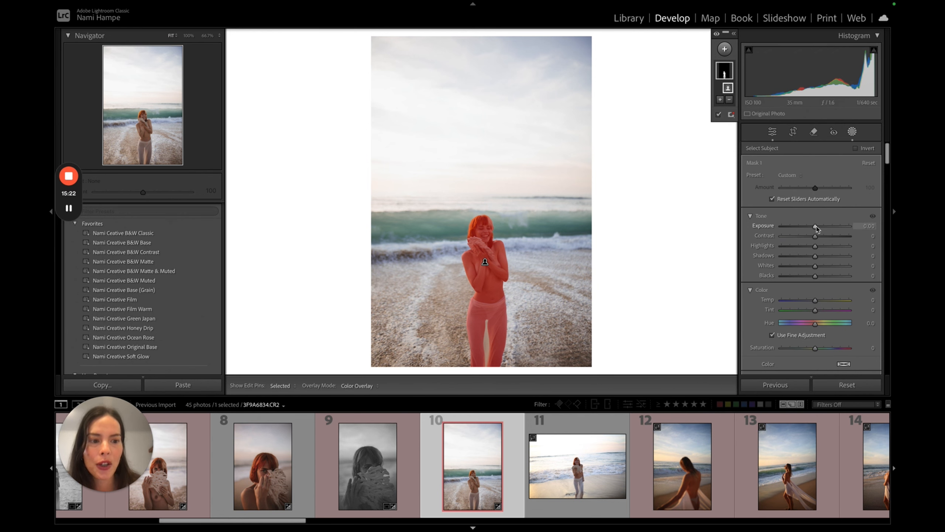
drag(816, 226, 819, 226)
key(Escape)
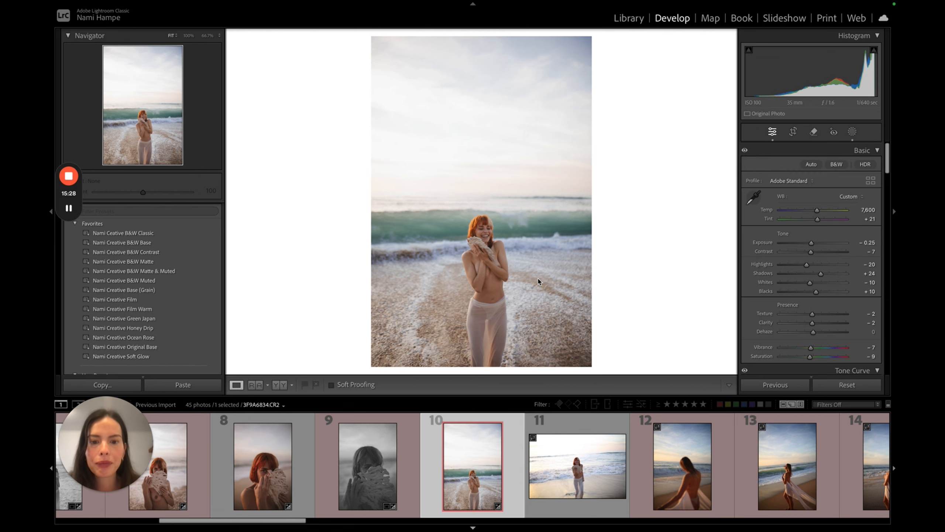
click(455, 252)
click(566, 237)
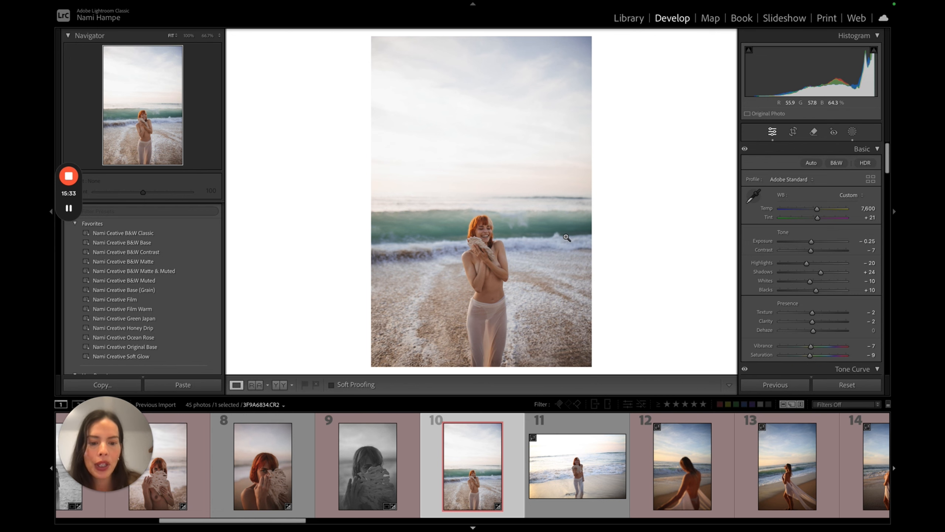
Copy the tenth photo's develop settings without crop and masking, and paste them onto the eleventh photo.
key(Right)
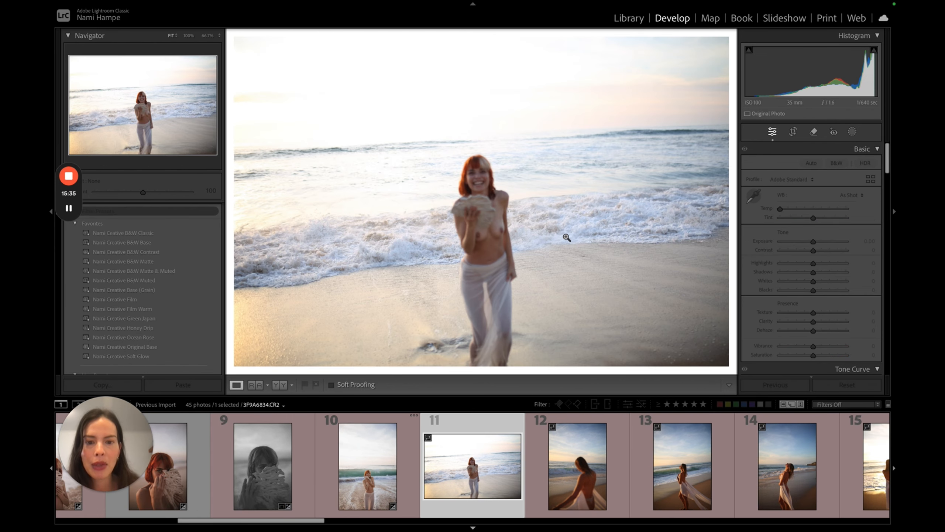
click(373, 455)
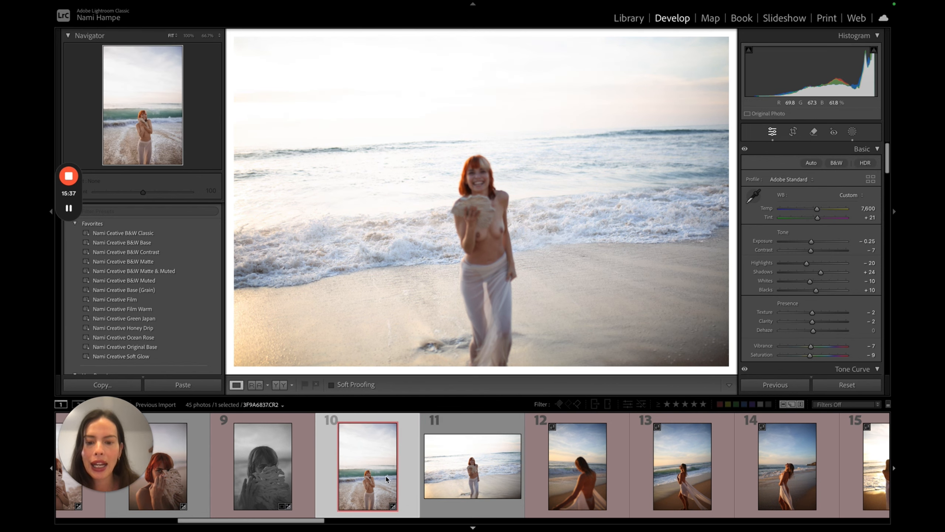
key(super+shift+c)
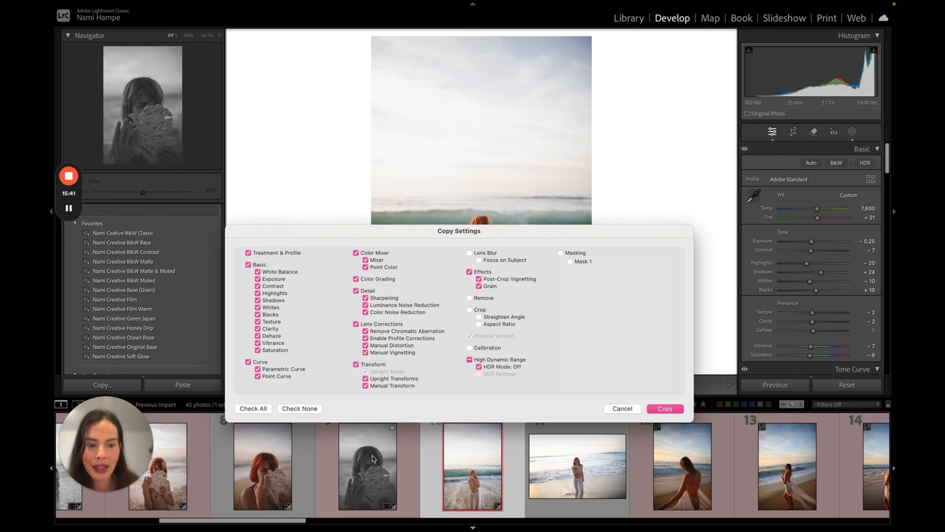
key(Return)
key(Right)
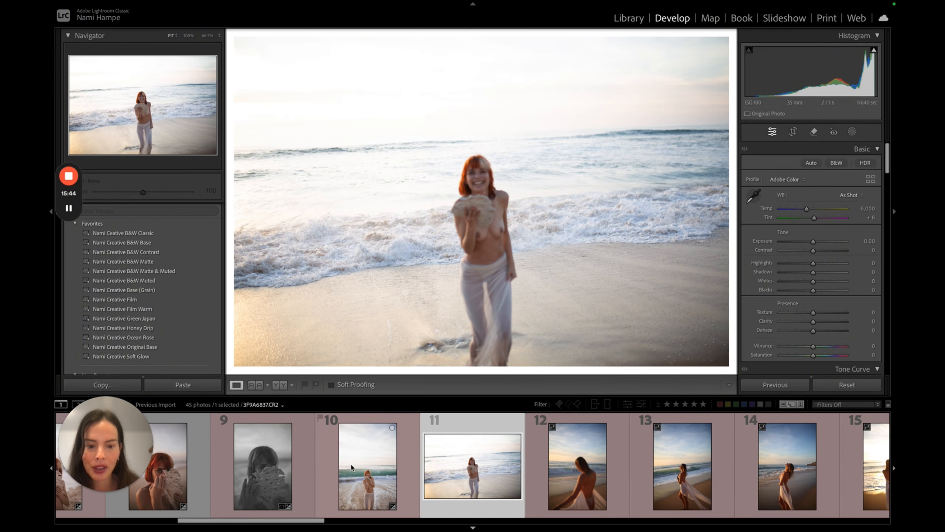
key(super+shift+v)
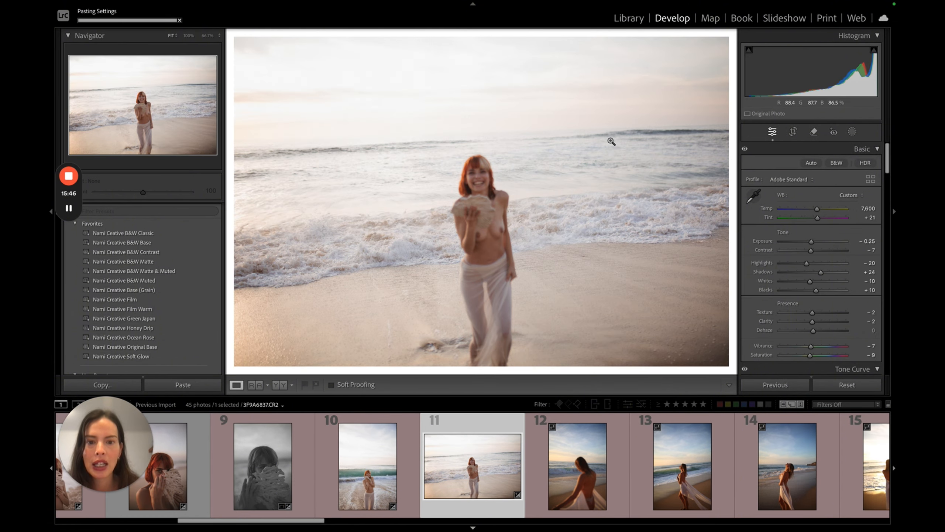
View the eleventh photo reduced to 12.5% to judge its overall look.
click(611, 142)
key(super+minus)
key(super+minus)
key(super+minus)
key(super+minus)
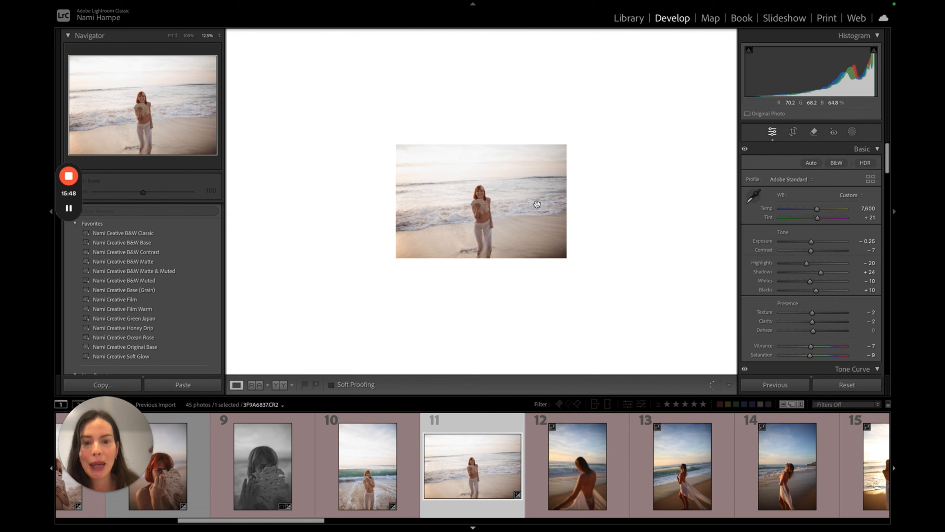
Compare the tenth and eleventh photos, and check the eleventh at both fitted and 12.5% views.
key(Left)
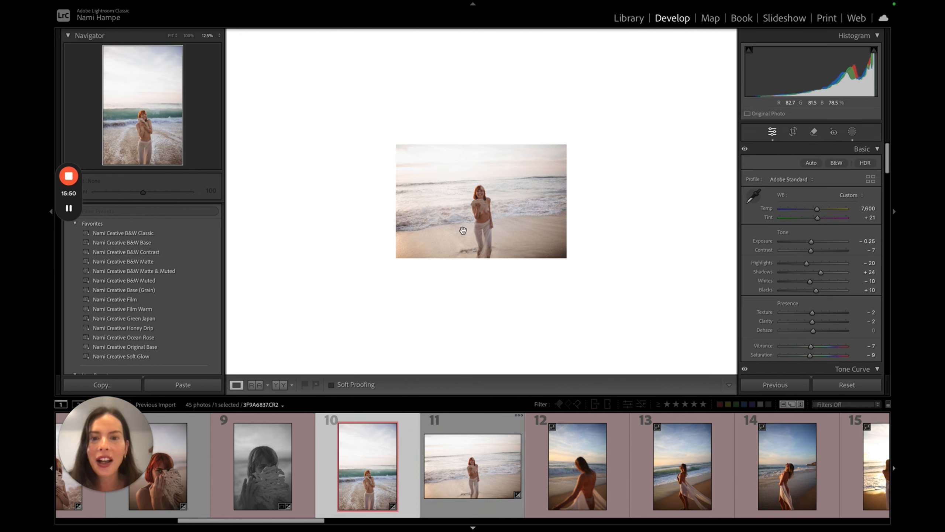
key(Right)
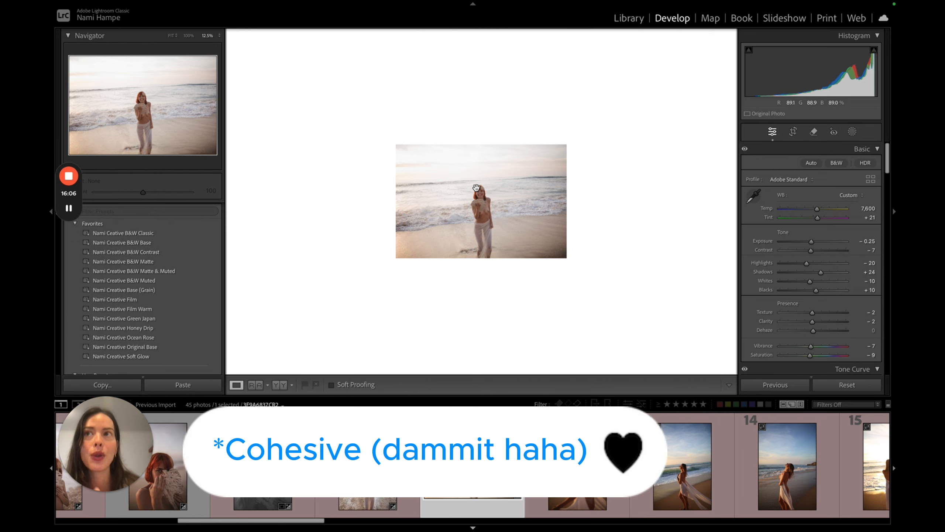
click(476, 188)
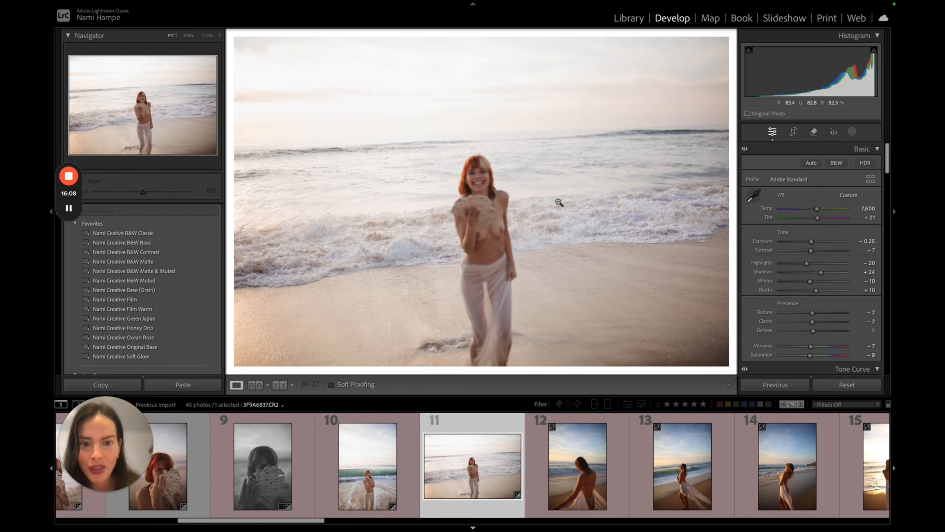
click(495, 215)
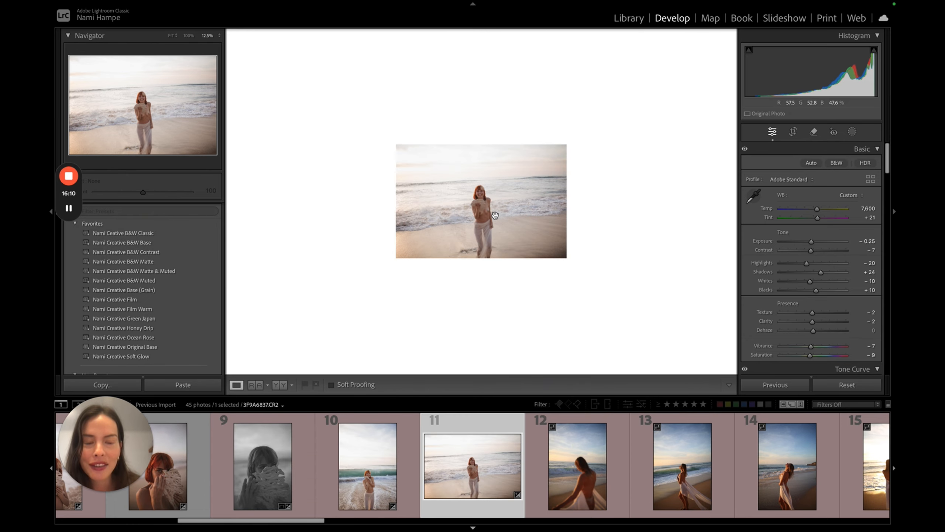
Apply the Nami Creative Base (Grain) preset to the twelfth photo at amount 75, and set its temperature to 6,868.
key(Right)
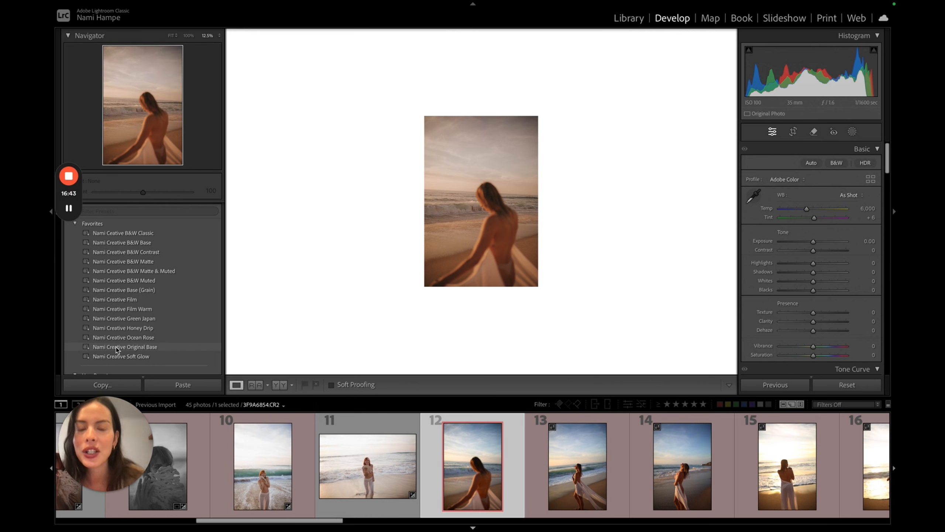
click(146, 290)
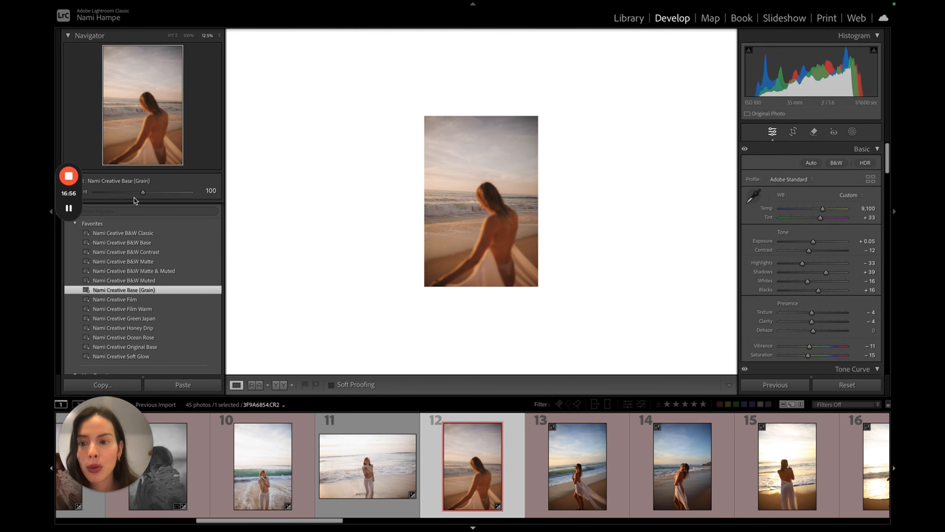
drag(143, 192, 130, 193)
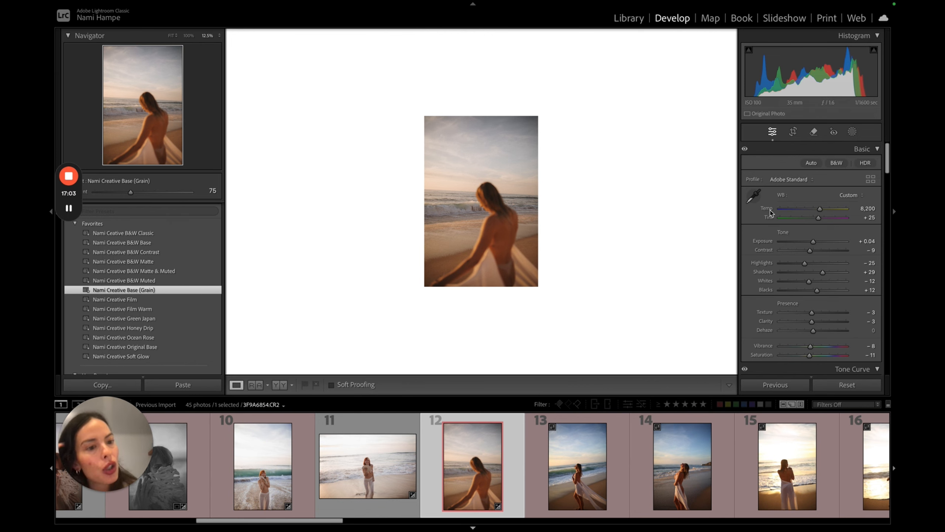
mouse_move(820, 211)
mouse_down()
mouse_move(795, 216)
mouse_move(812, 214)
mouse_up()
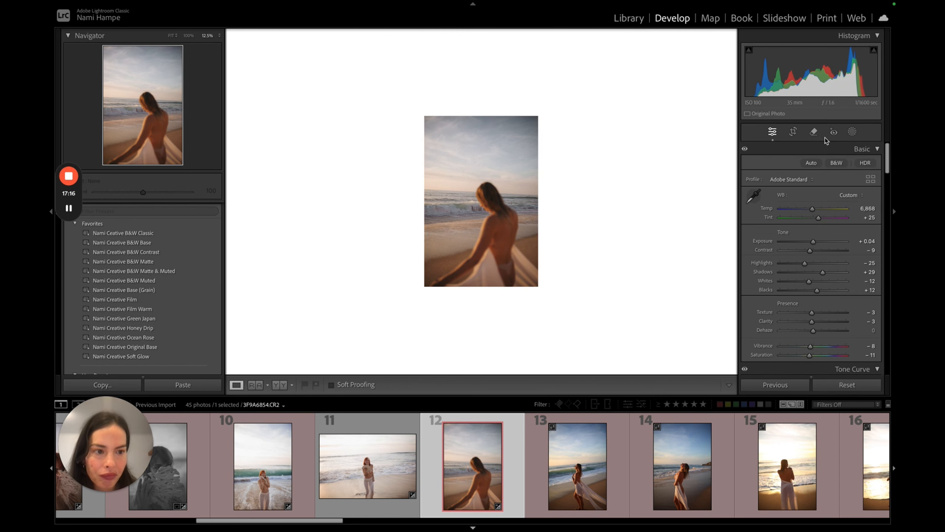
Straighten the twelfth photo with a crop angle of -3.35 so the horizon is level.
click(794, 137)
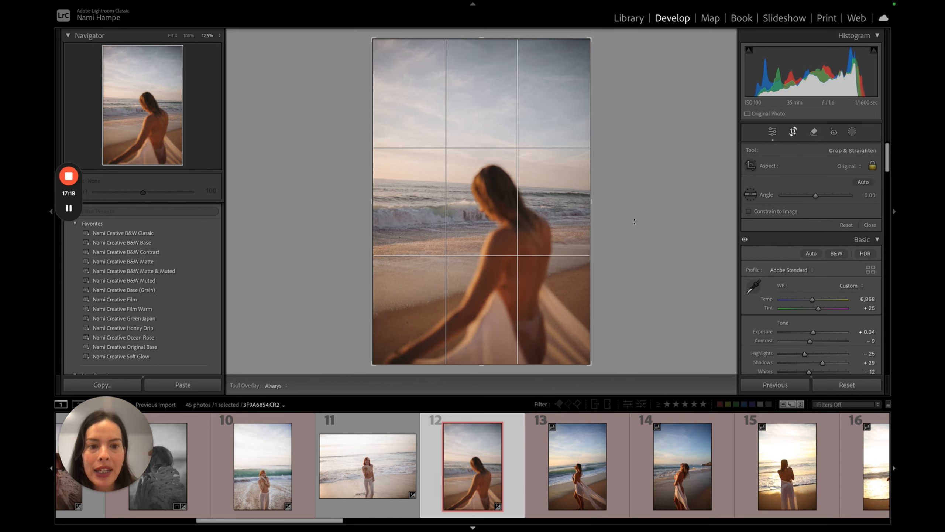
drag(634, 222, 637, 212)
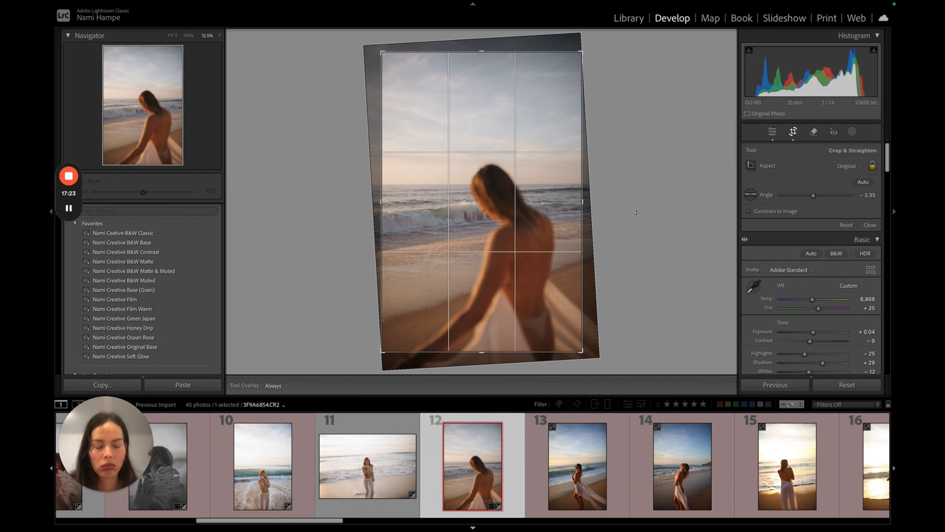
key(Return)
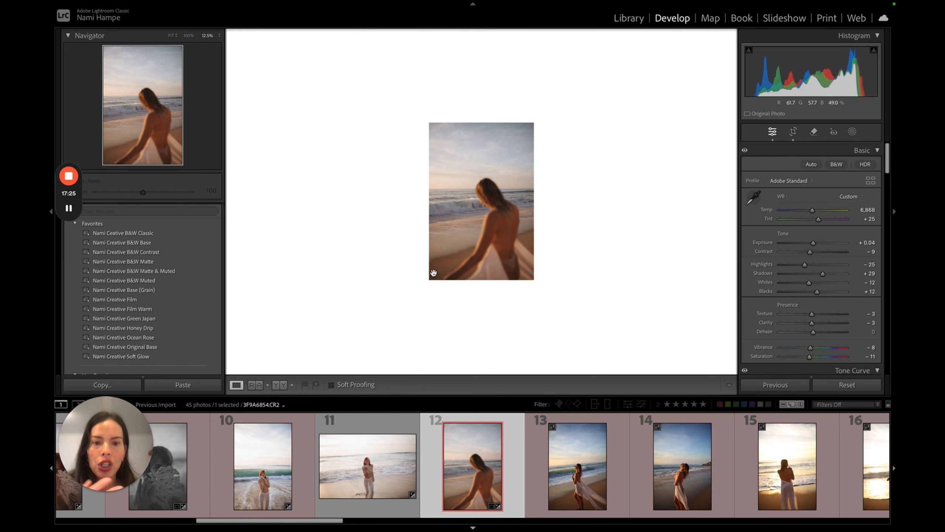
Retouch the fabric at the hip in the twelfth photo with generative Remove, brush size 18, and switch to the second variation.
click(518, 267)
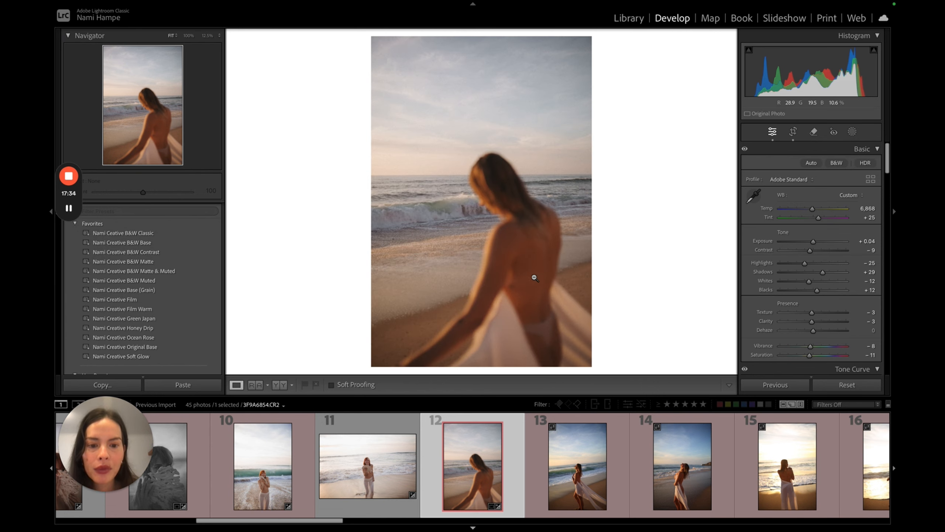
click(528, 234)
click(533, 235)
click(533, 236)
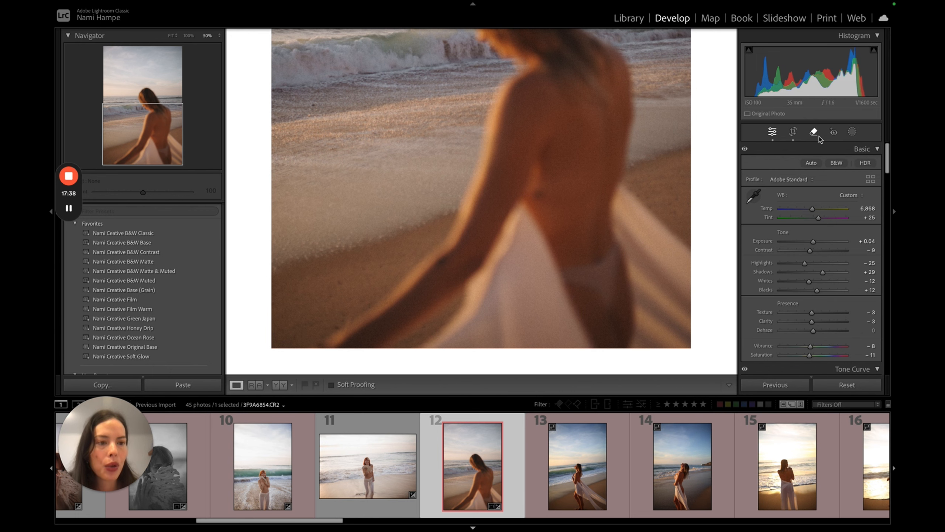
click(814, 133)
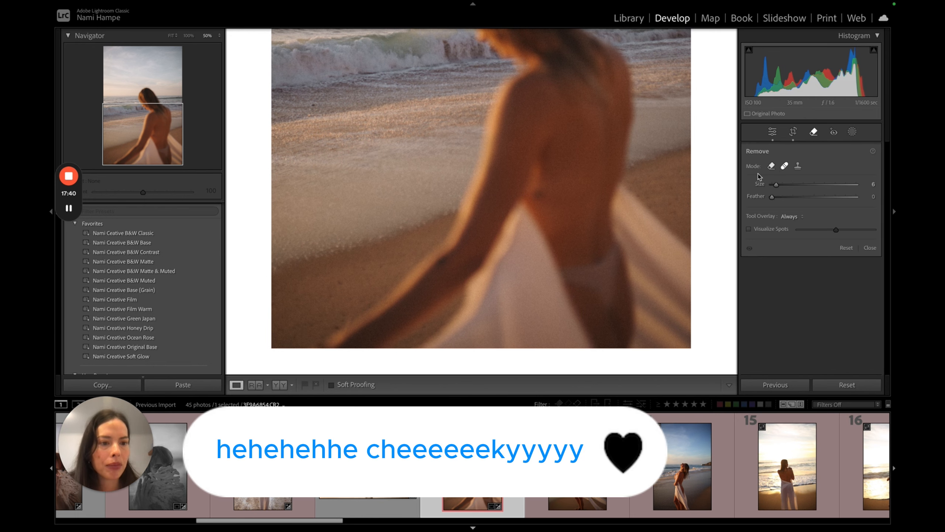
click(772, 167)
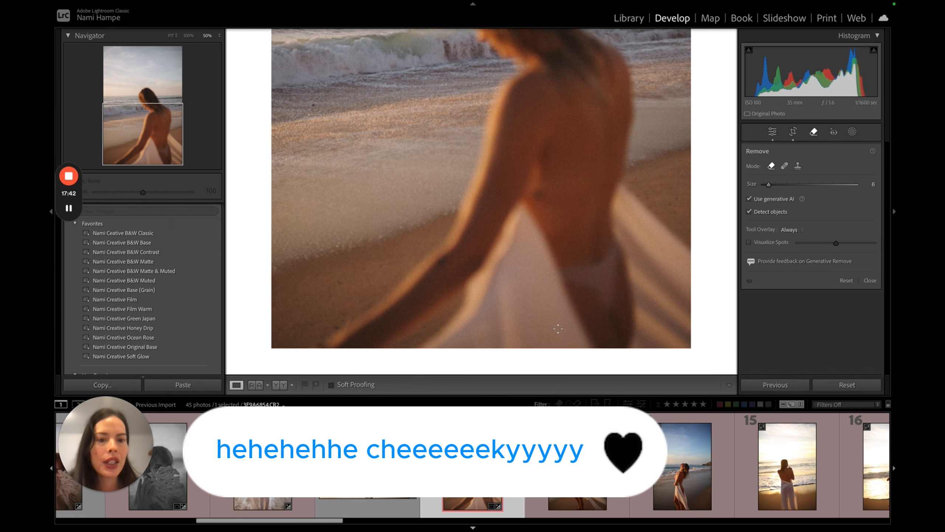
scroll(583, 286, up, 3)
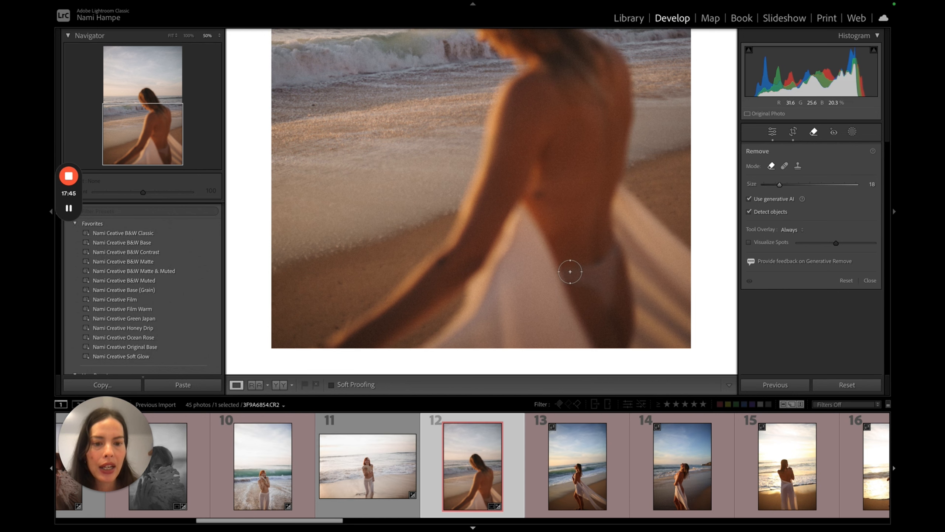
mouse_move(570, 272)
mouse_down()
mouse_move(610, 300)
mouse_move(598, 268)
mouse_move(614, 256)
mouse_move(607, 240)
mouse_move(578, 270)
mouse_up()
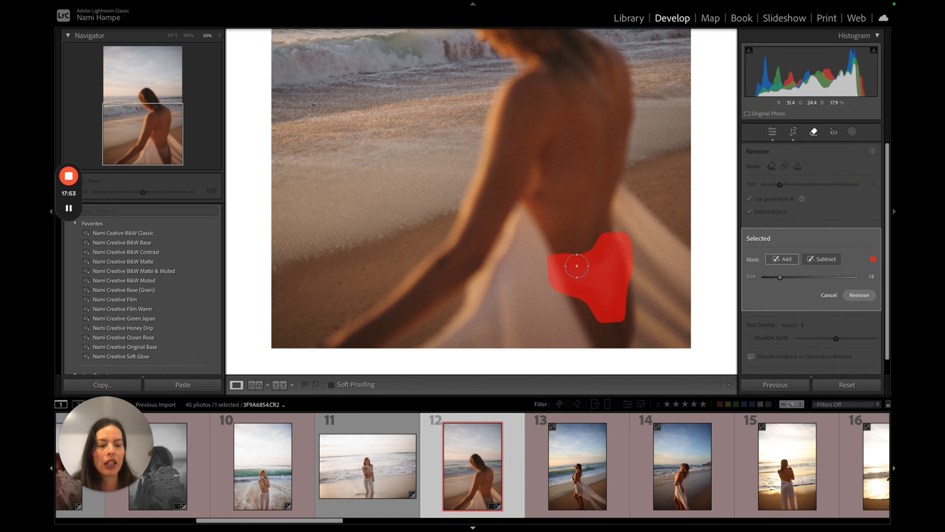
key(Return)
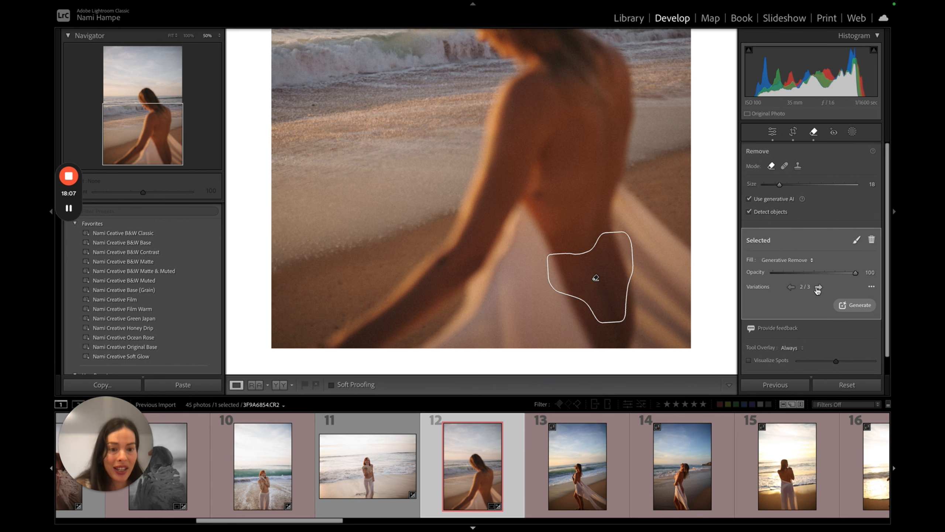
key(q)
click(672, 244)
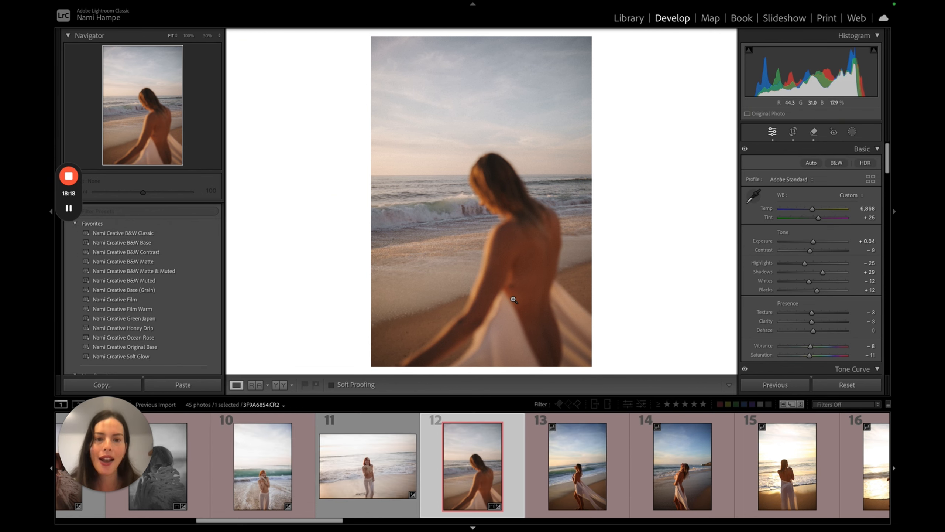
Copy the twelfth photo's settings without Remove, crop and masking, paste them onto the thirteenth photo, and set its exposure to -0.05.
key(super+shift+c)
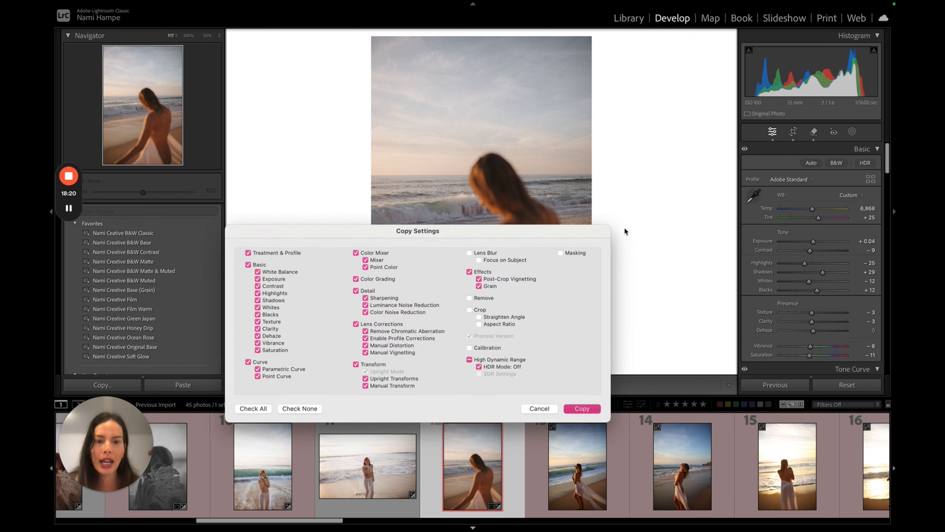
key(Return)
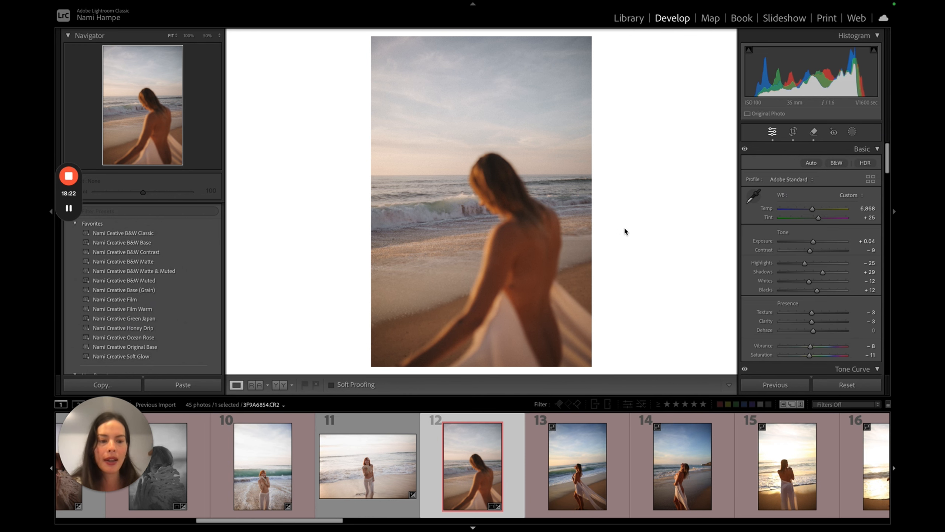
scroll(709, 449, down, 2)
scroll(710, 454, up, 2)
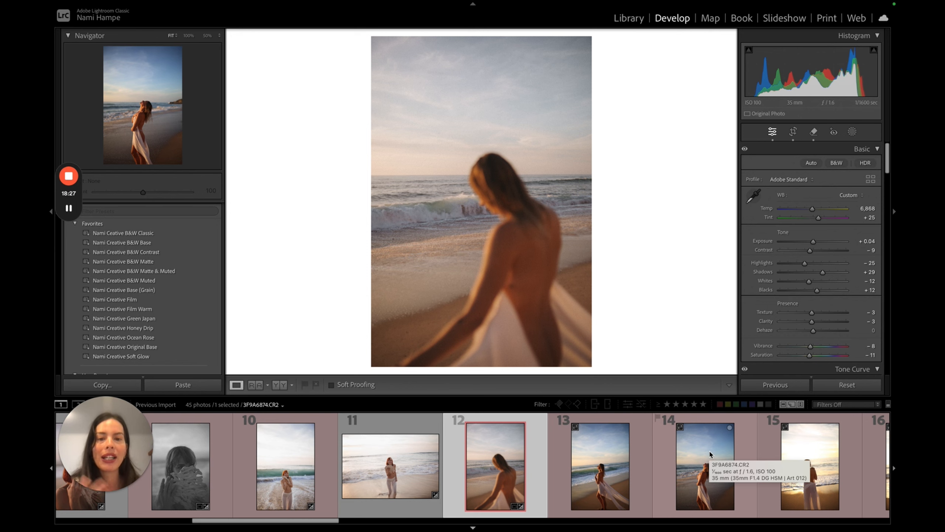
key(Right)
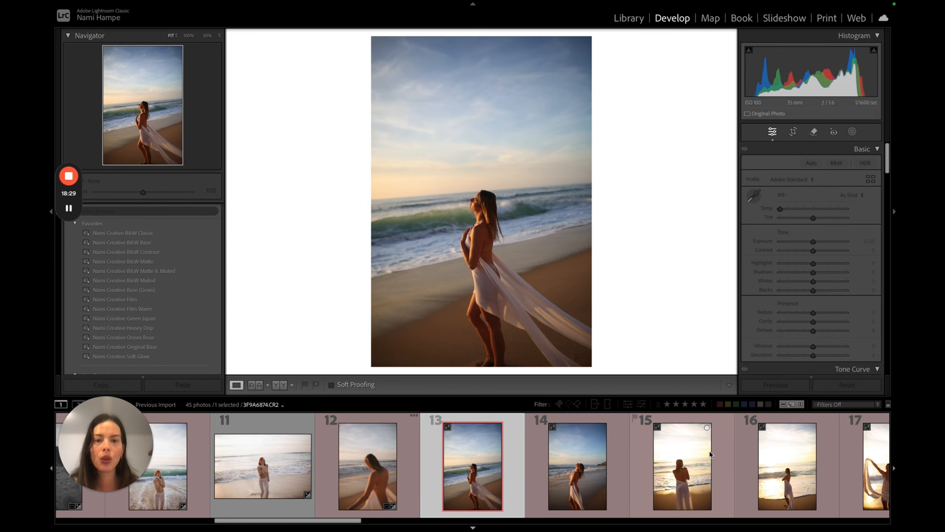
key(ctrl+shift+v)
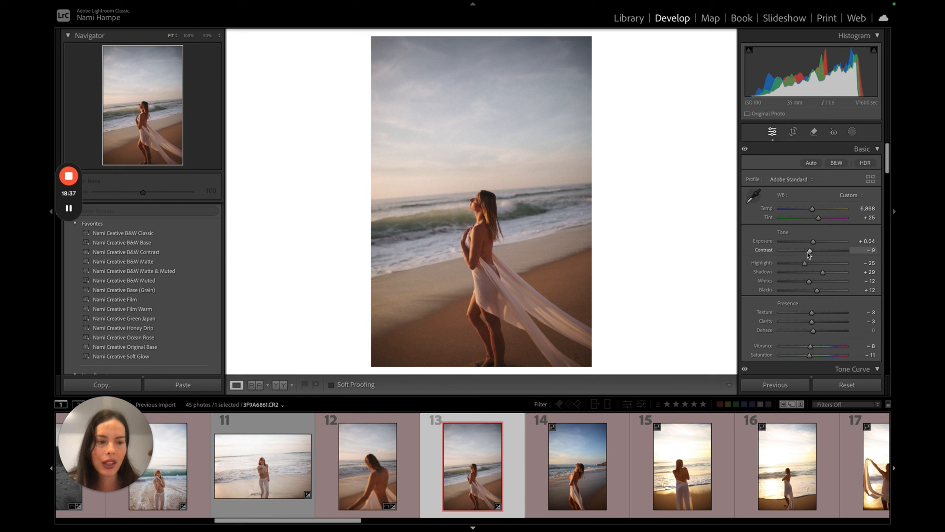
drag(813, 242, 813, 242)
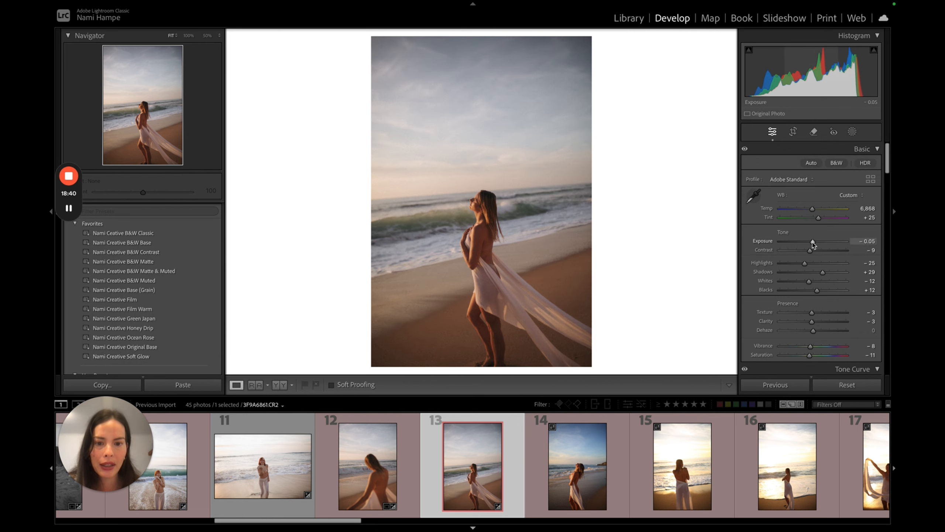
Brush over the fabric at the hip in the thirteenth photo at 100% view and retouch it with generative Remove.
click(448, 283)
key(super+equal)
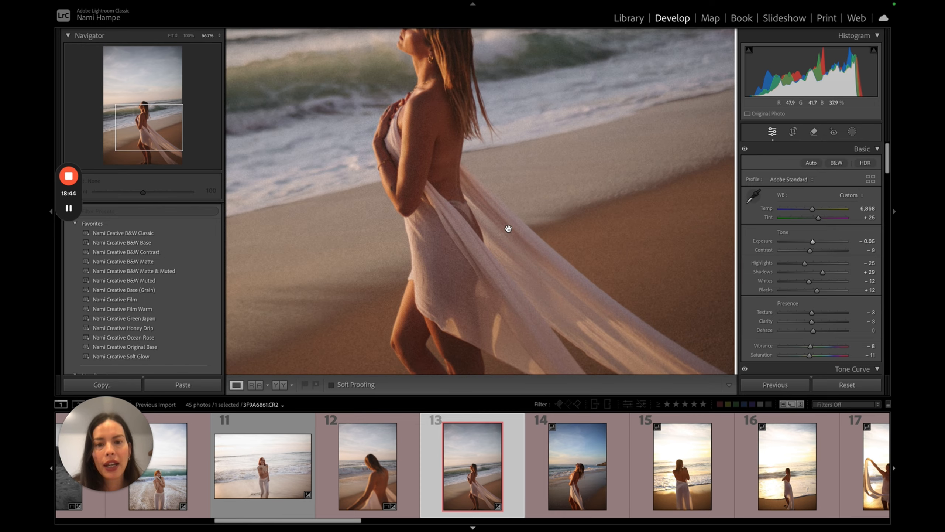
key(super+equal)
key(super+equal)
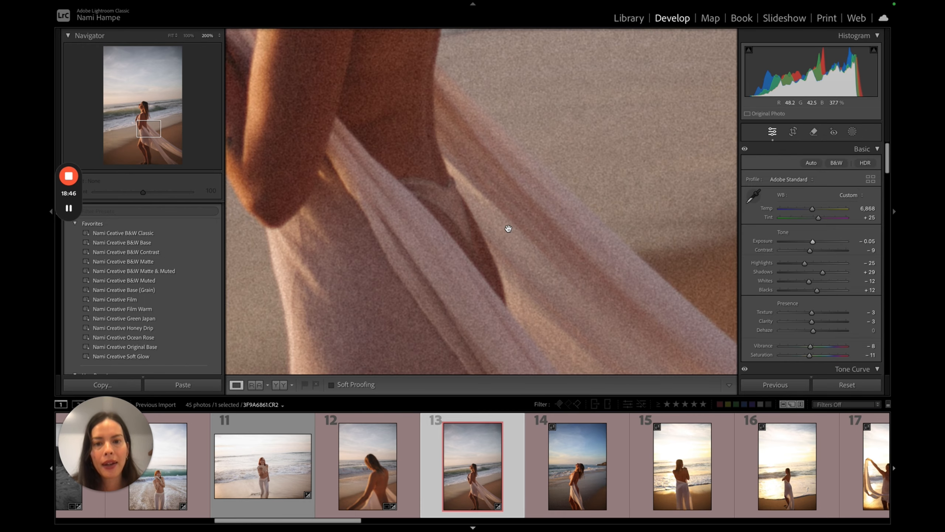
key(super+minus)
click(813, 133)
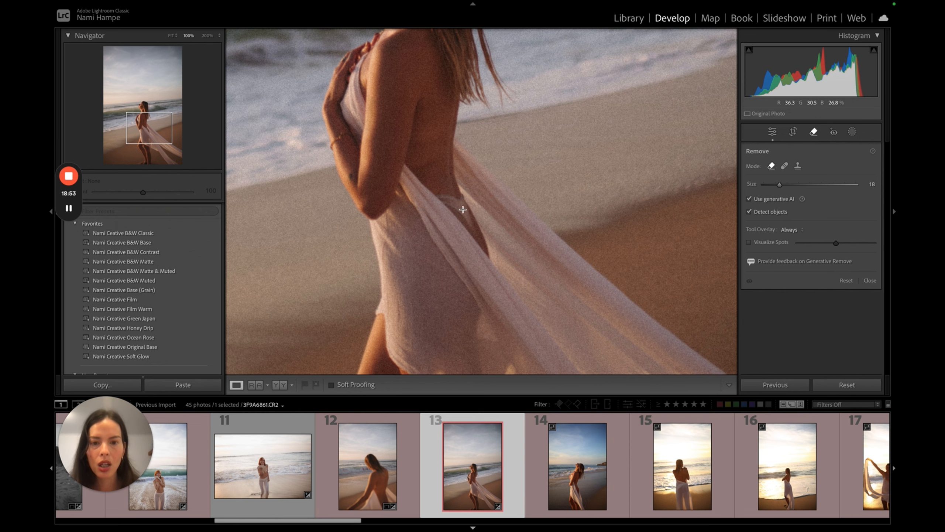
click(441, 196)
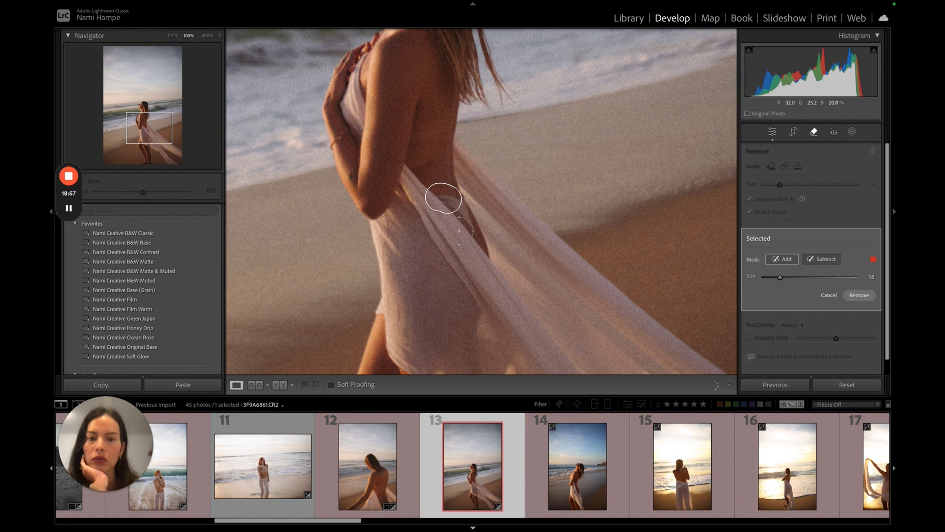
click(450, 201)
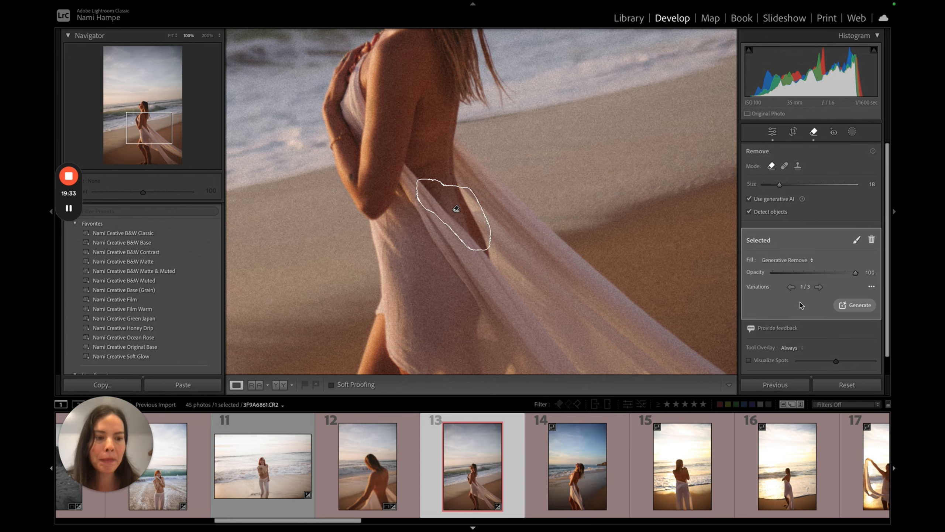
Compare the generated variations of the thirteenth photo's retouch, leave the Remove tool, and inspect the result at fitted and 100% views.
click(818, 287)
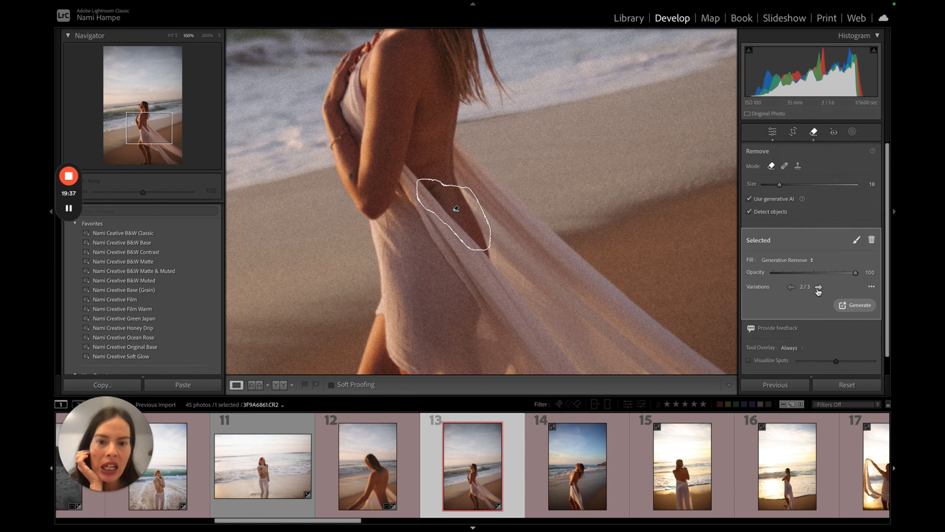
click(819, 288)
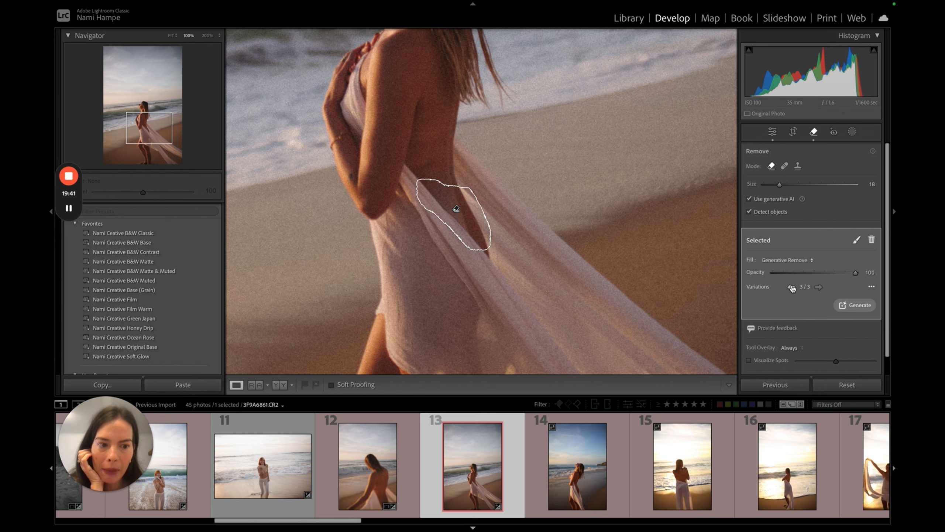
key(q)
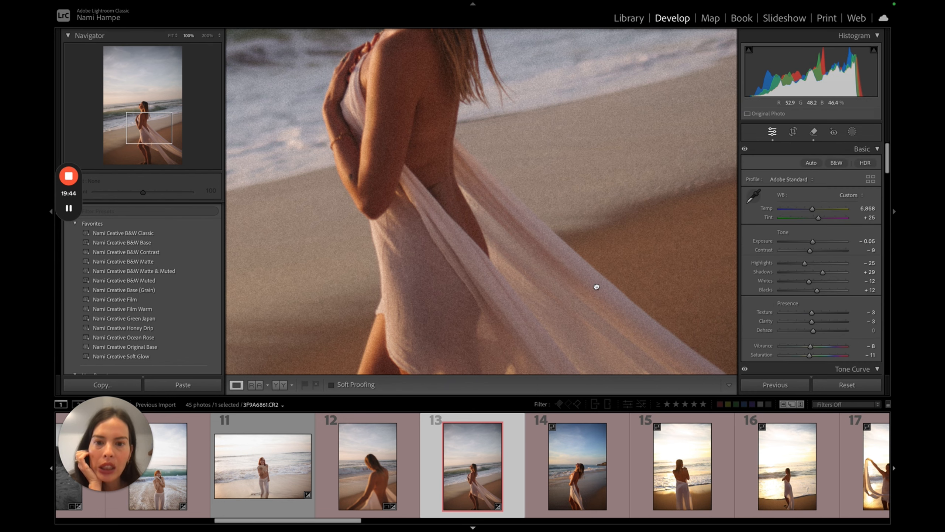
click(595, 285)
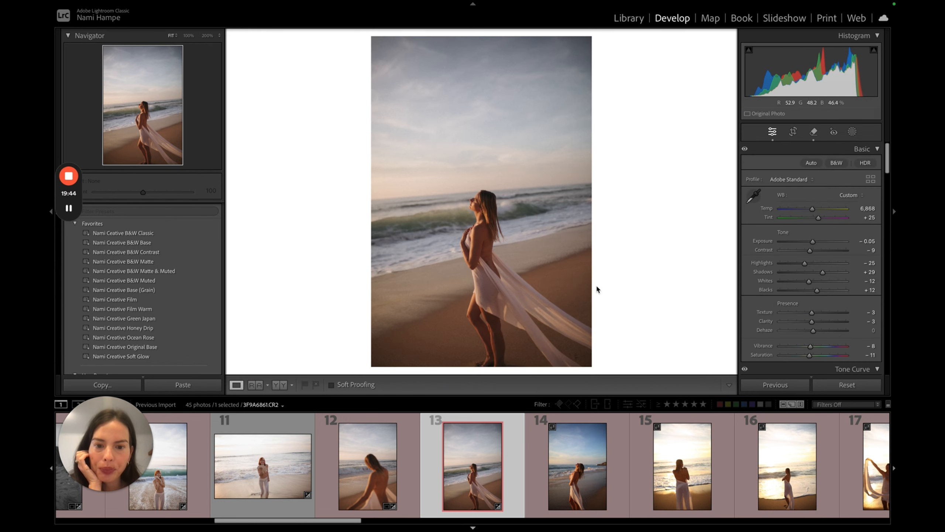
click(490, 266)
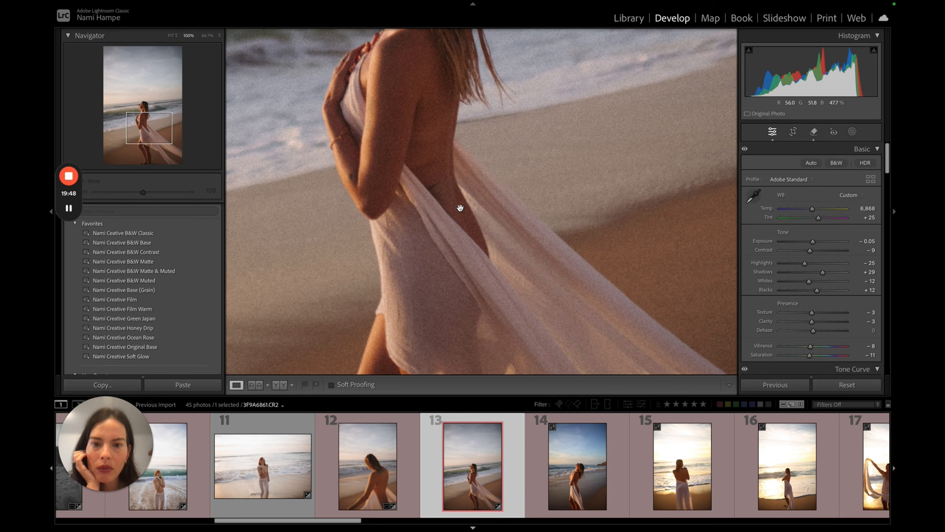
Paint over the dark mark beside the fabric at the hip in the thirteenth photo using the Remove tool's Heal mode.
key(super+equal)
drag(413, 177, 437, 213)
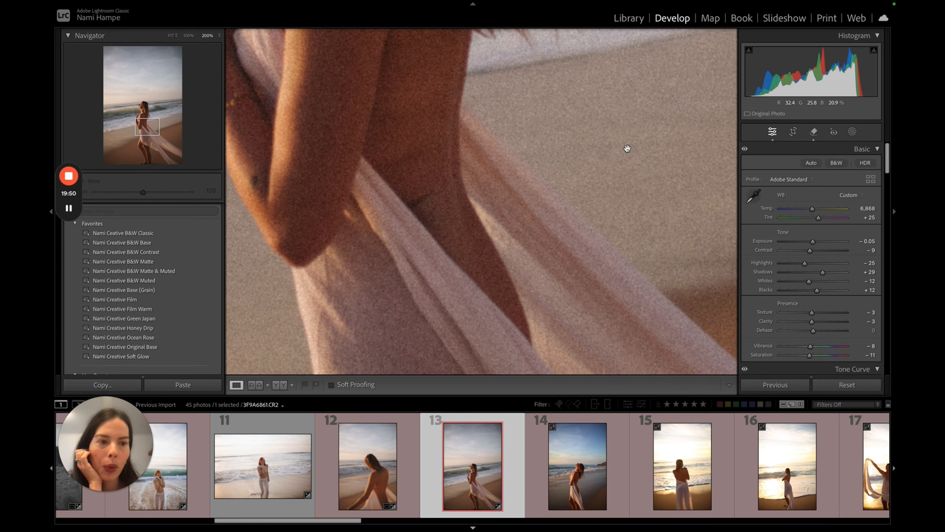
click(813, 132)
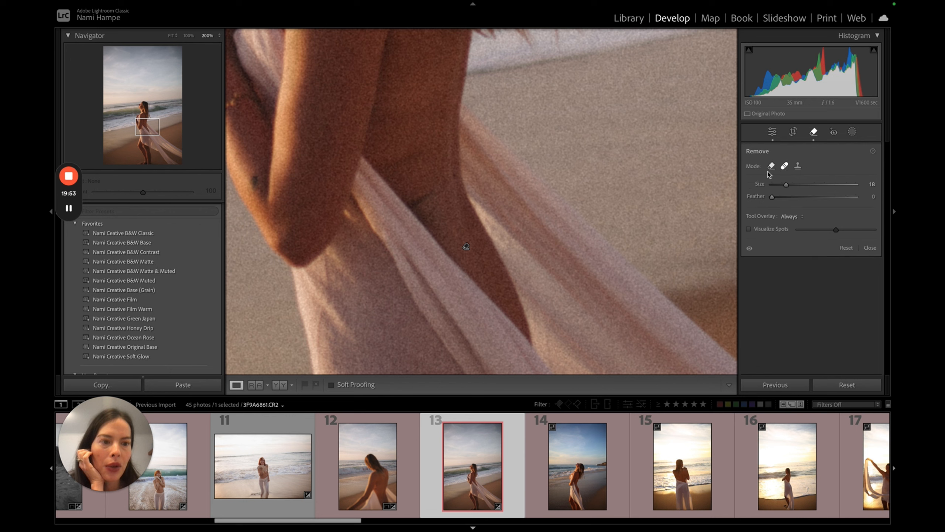
click(785, 167)
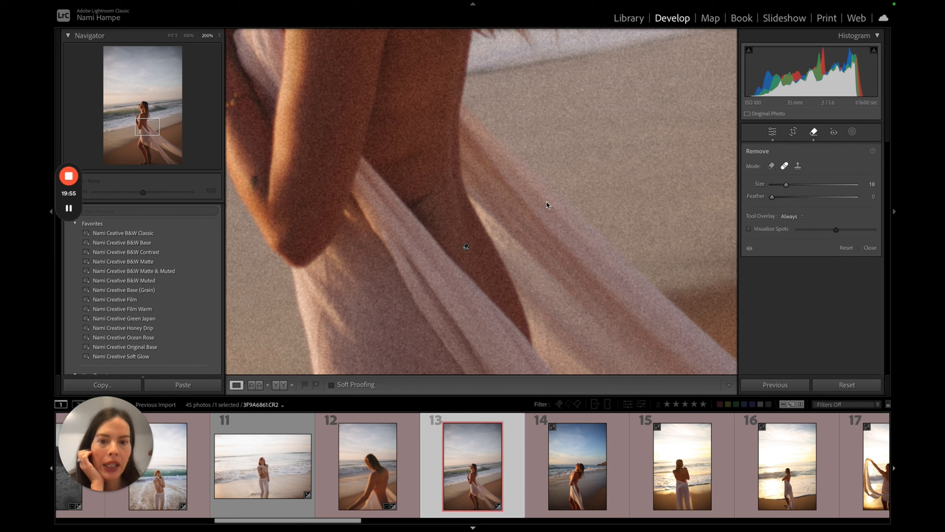
scroll(419, 195, down, 2)
scroll(419, 194, down, 4)
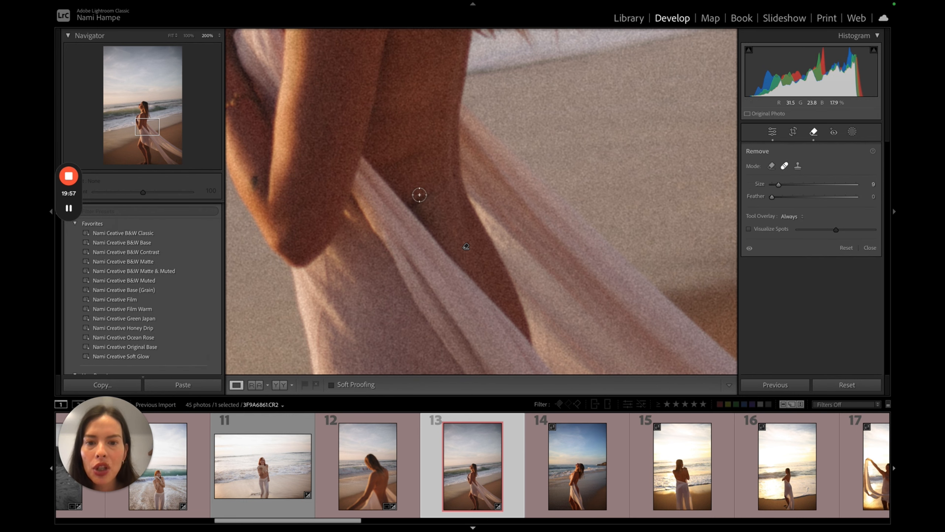
mouse_move(434, 194)
mouse_down()
mouse_move(414, 205)
mouse_move(432, 221)
mouse_up()
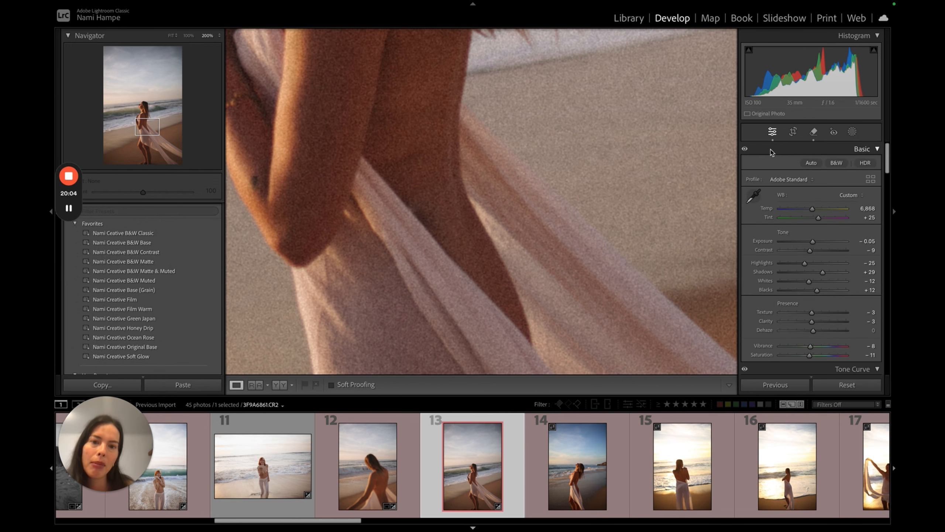
Heal a second spot along the fabric edge at the hip with brush size 12, and move its sample source to the skin below.
click(815, 133)
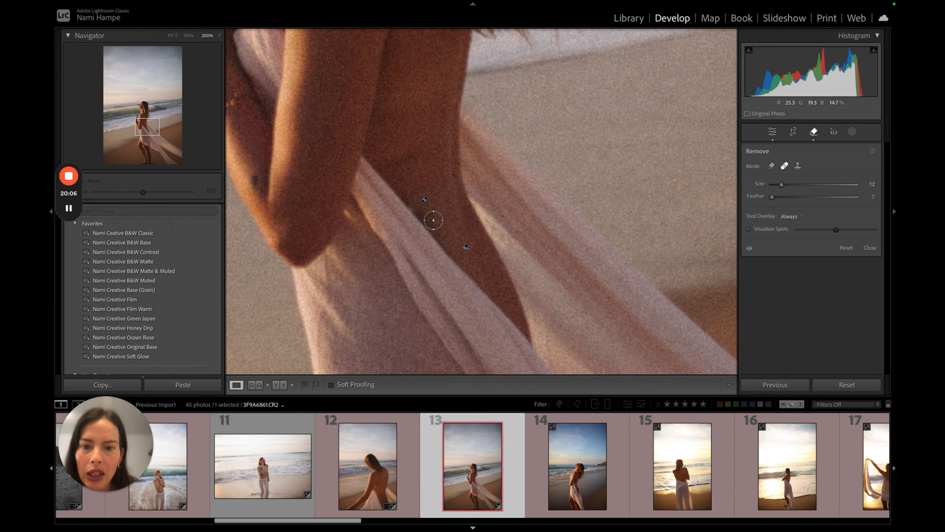
drag(434, 222, 419, 206)
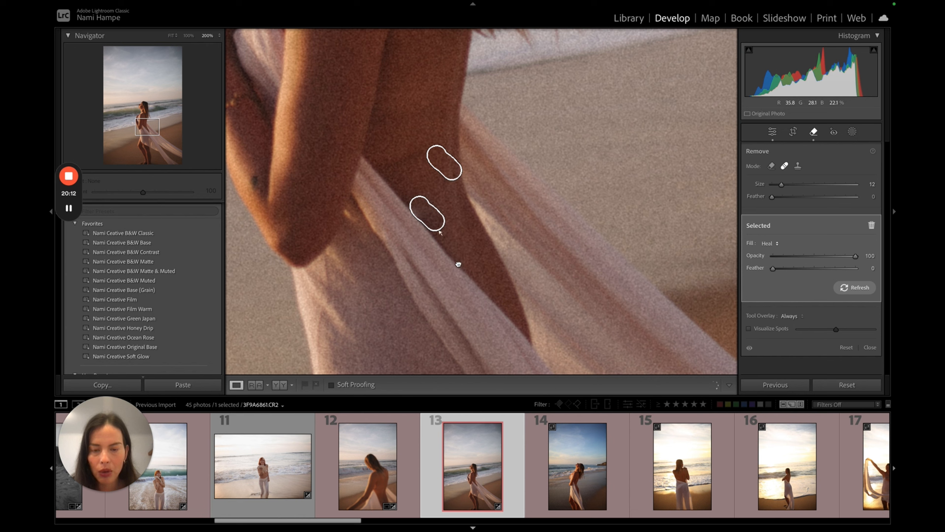
drag(449, 174, 459, 264)
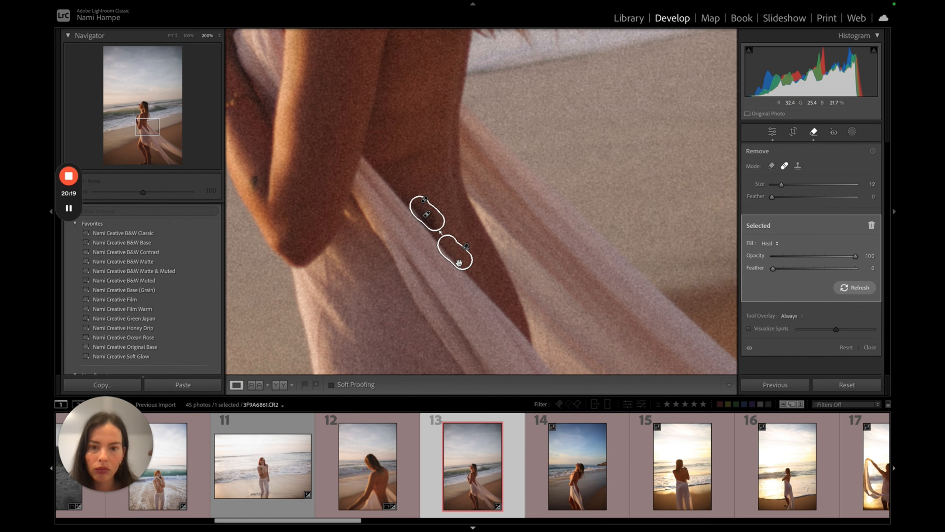
drag(459, 263, 459, 263)
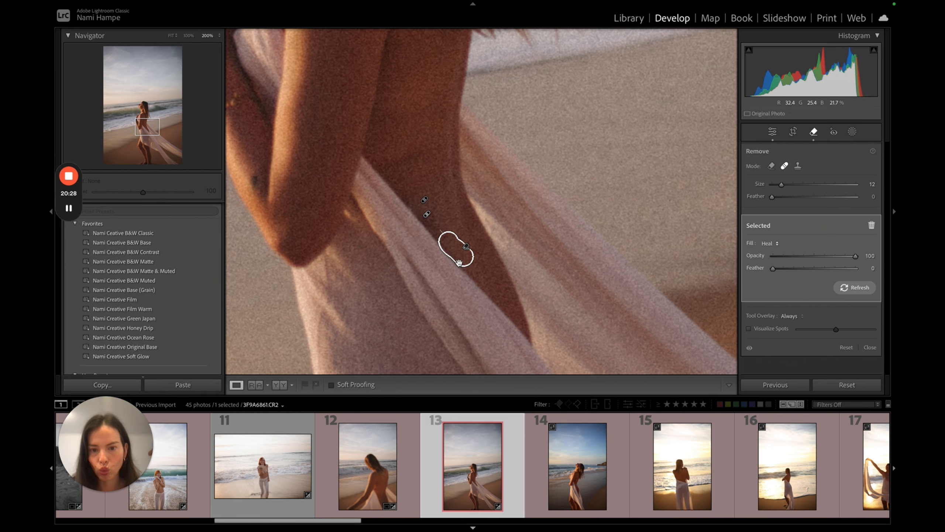
key(q)
click(461, 108)
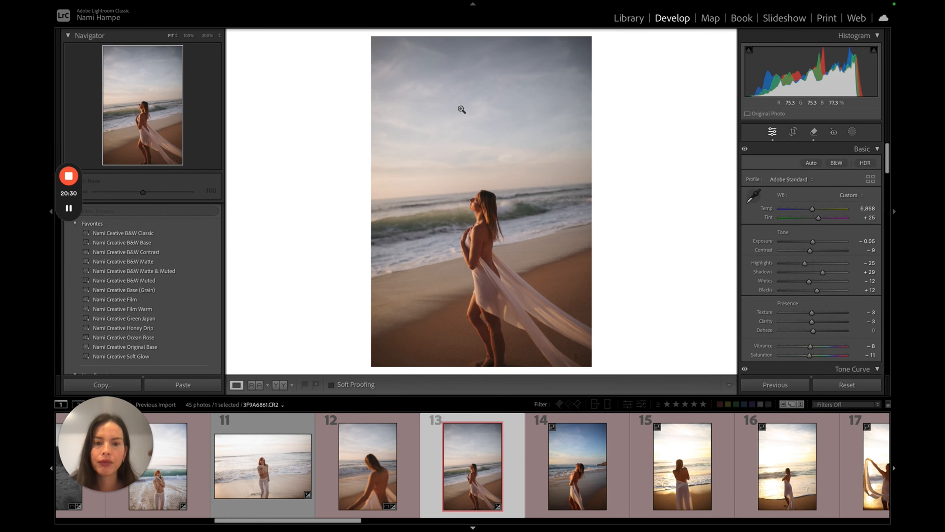
Retouch the healed hip area of the thirteenth photo with generative Remove, brush size 12, and choose the third variation.
click(492, 296)
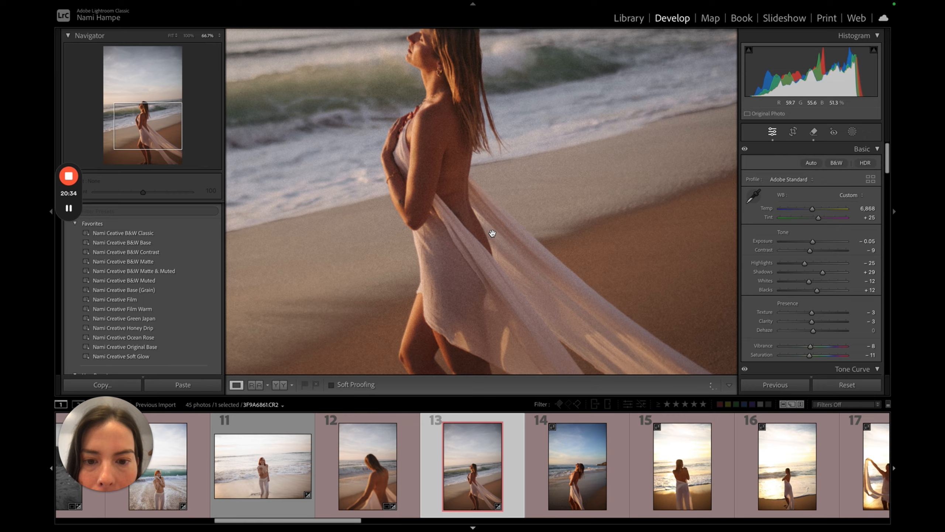
key(ctrl+equal)
key(ctrl+equal)
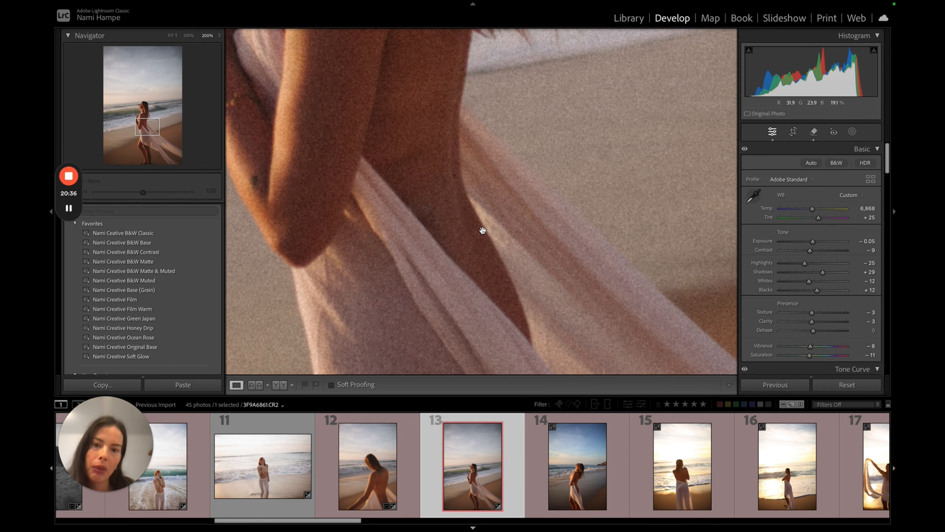
click(813, 132)
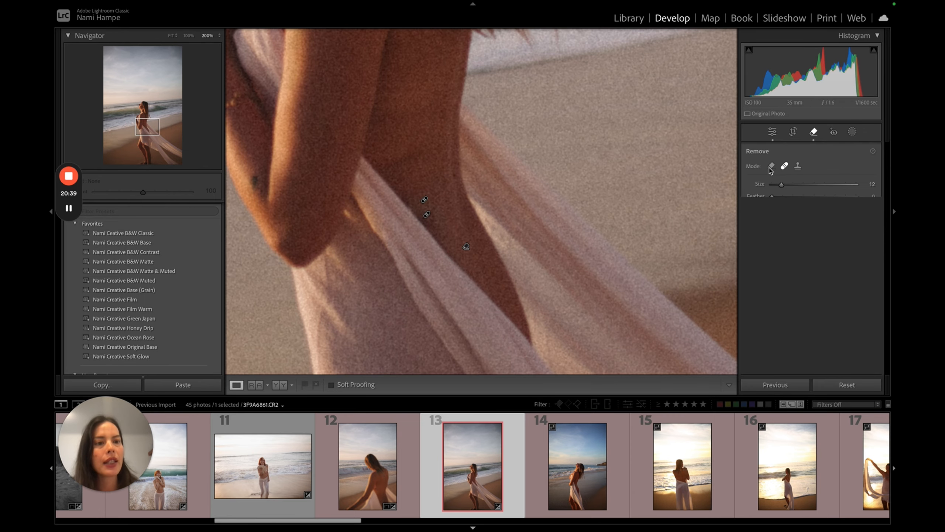
click(780, 213)
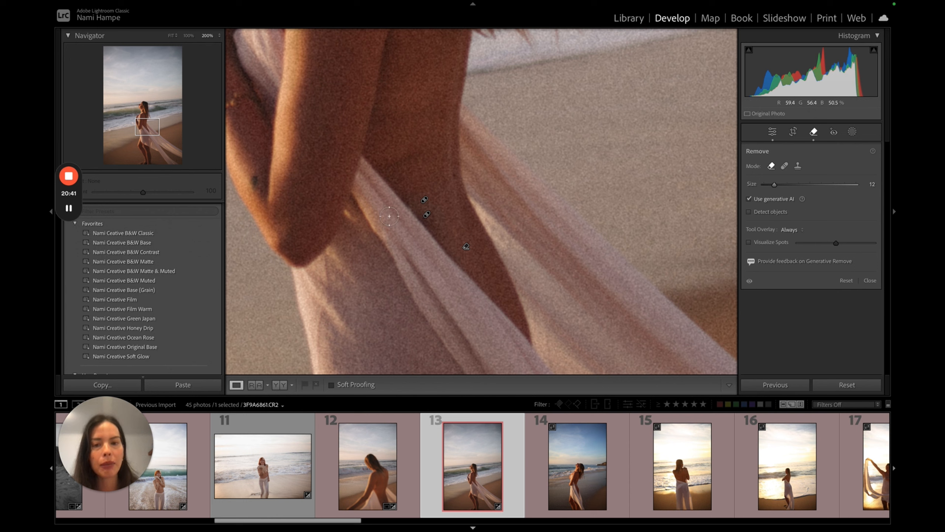
drag(415, 186, 448, 233)
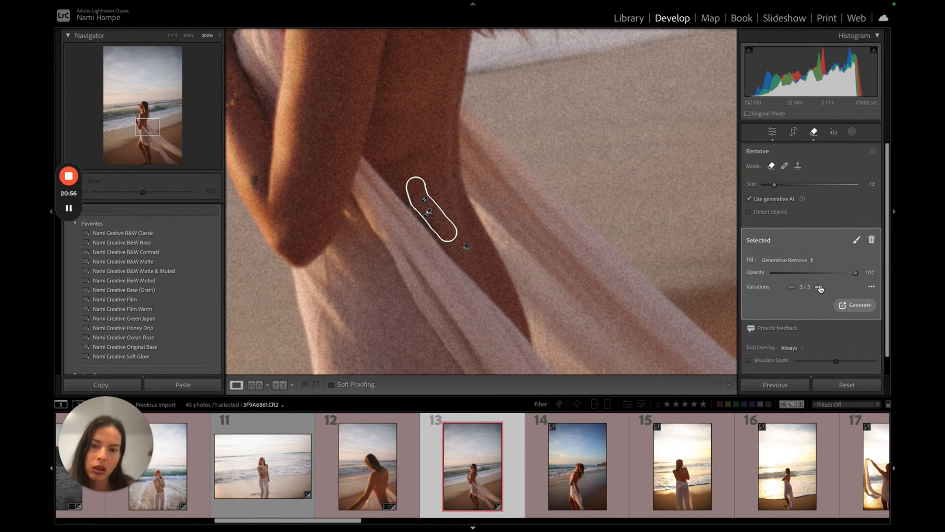
key(q)
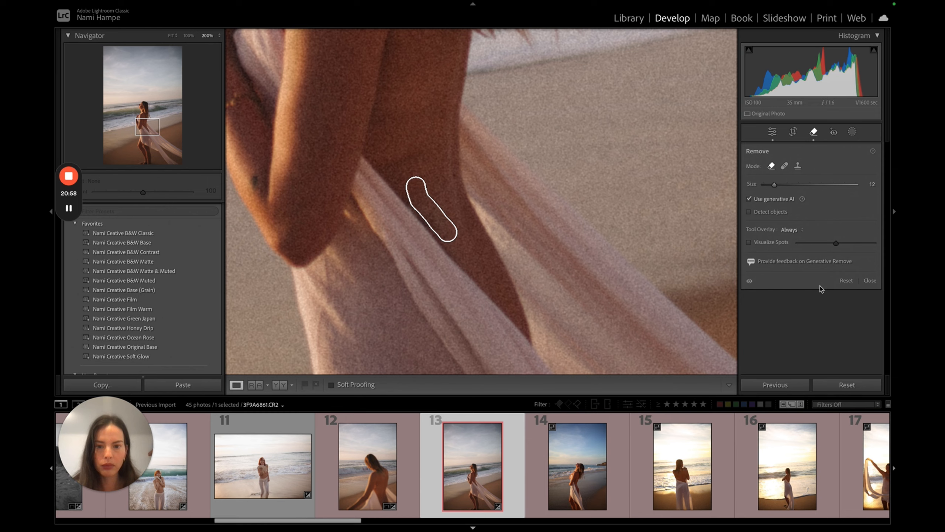
click(570, 251)
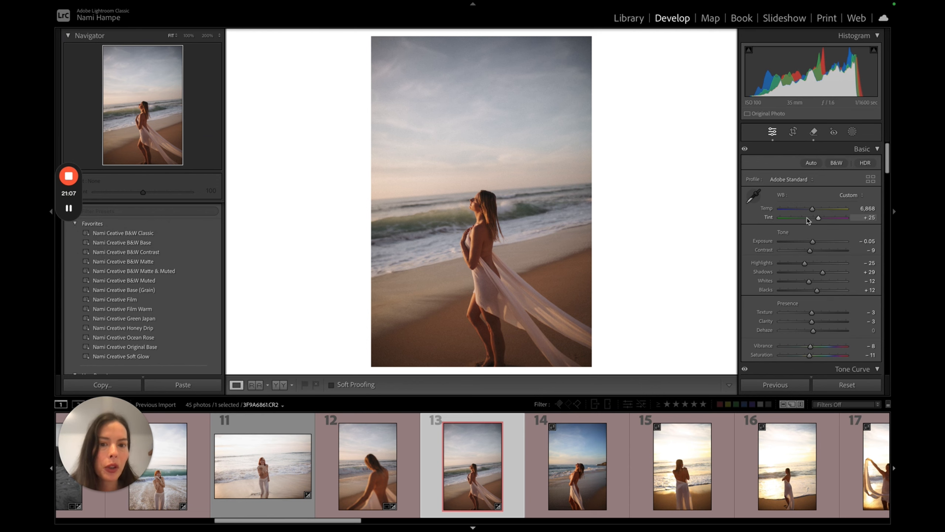
Set the thirteenth photo's exposure to -0.15 and copy its settings without Remove, crop and masking.
drag(814, 242, 812, 242)
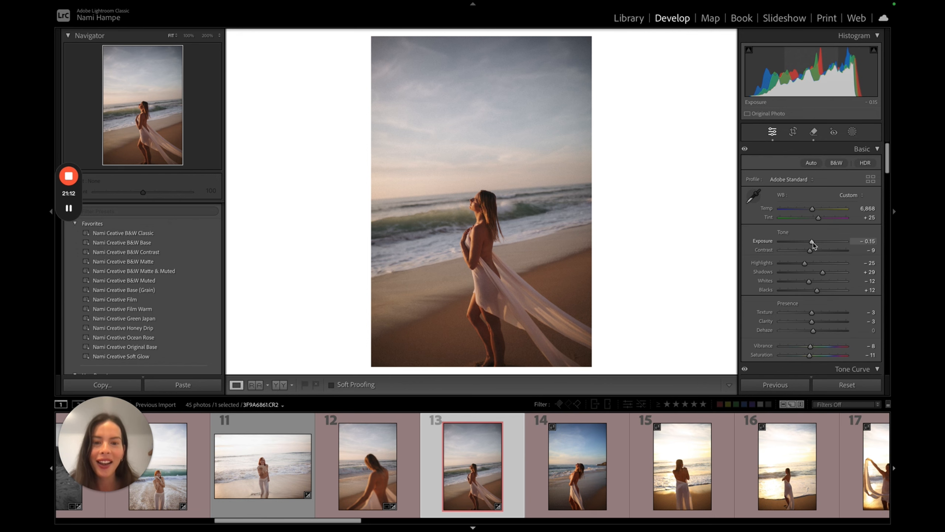
key(ctrl+shift+c)
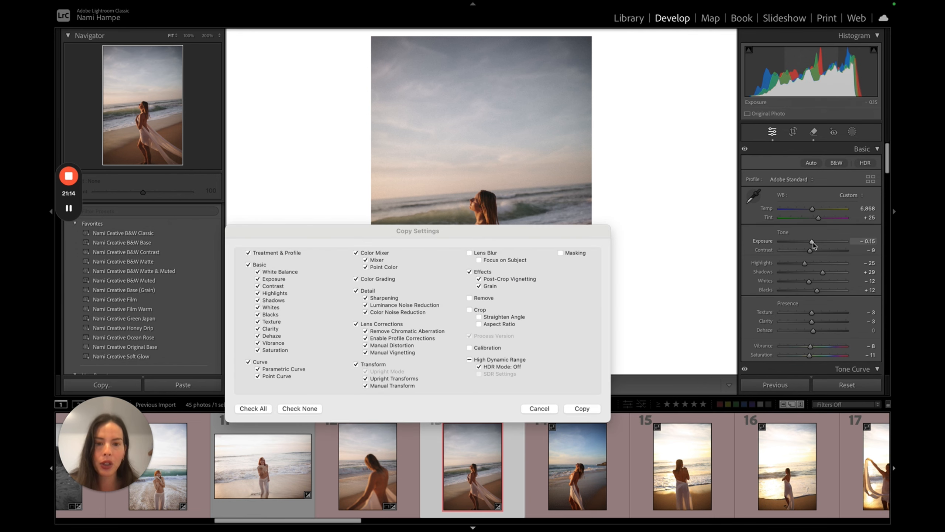
key(Return)
Compare the B&W Base and B&W Contrast presets on the fourteenth photo and keep Nami Creative B&W Base.
key(Right)
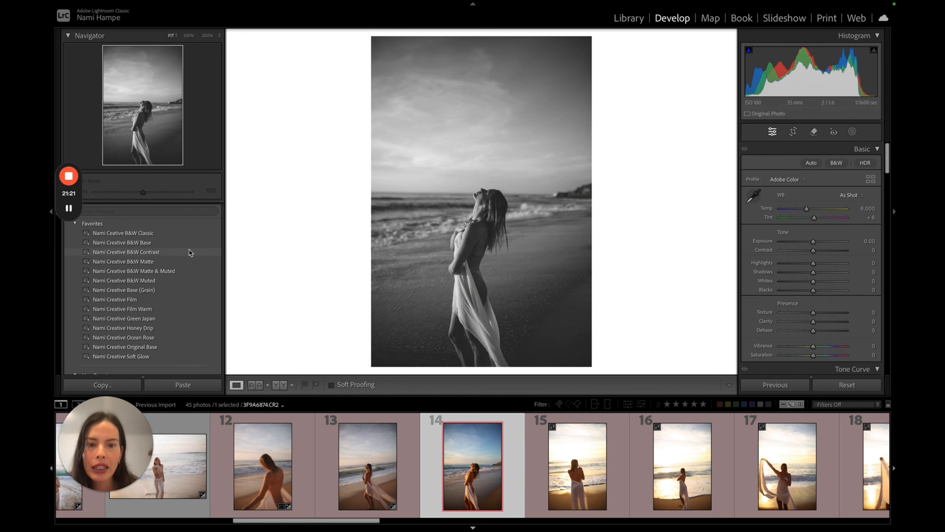
click(190, 242)
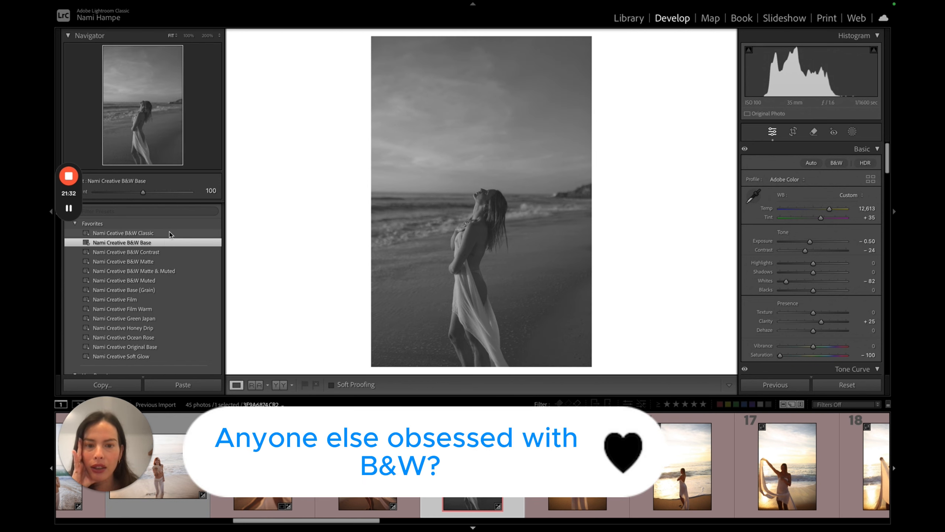
click(169, 251)
click(169, 242)
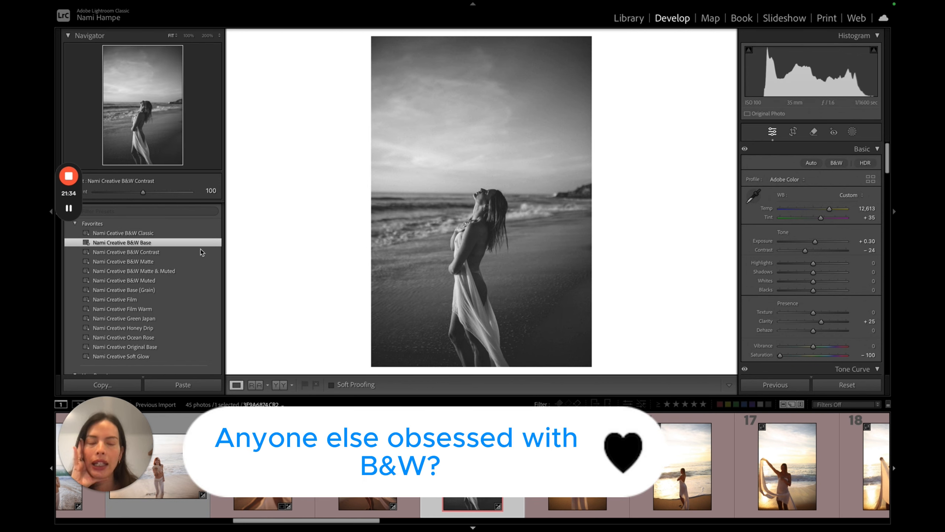
Remove the underwear line at the hip in the fourteenth photo with generative Remove, brush size 23.
click(483, 268)
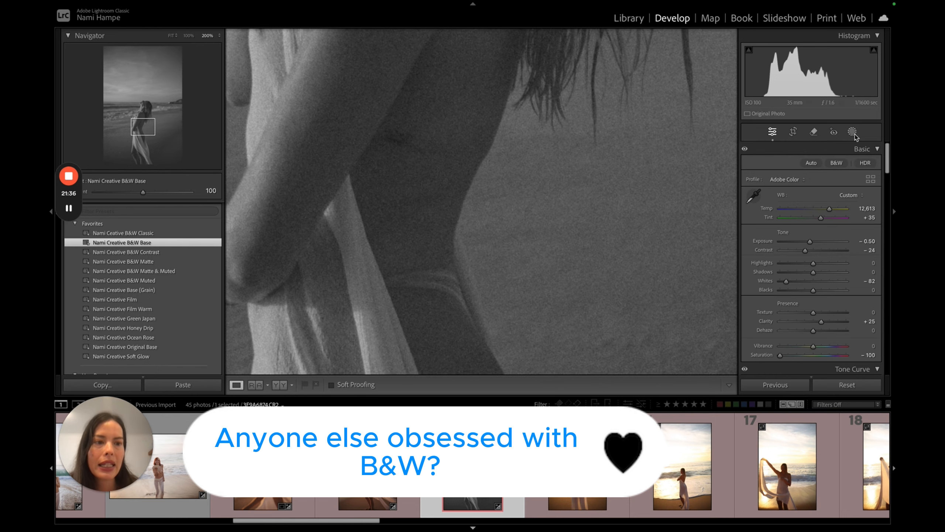
click(814, 132)
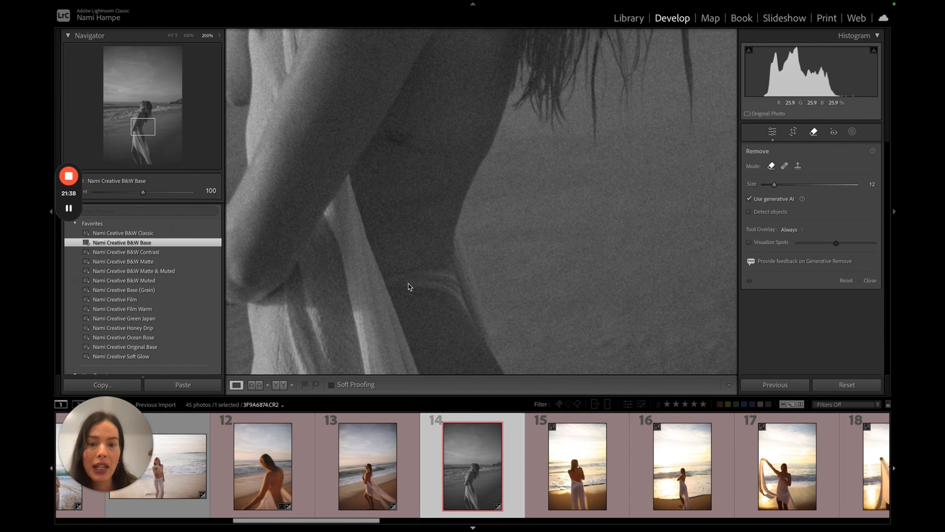
scroll(409, 284, up, 5)
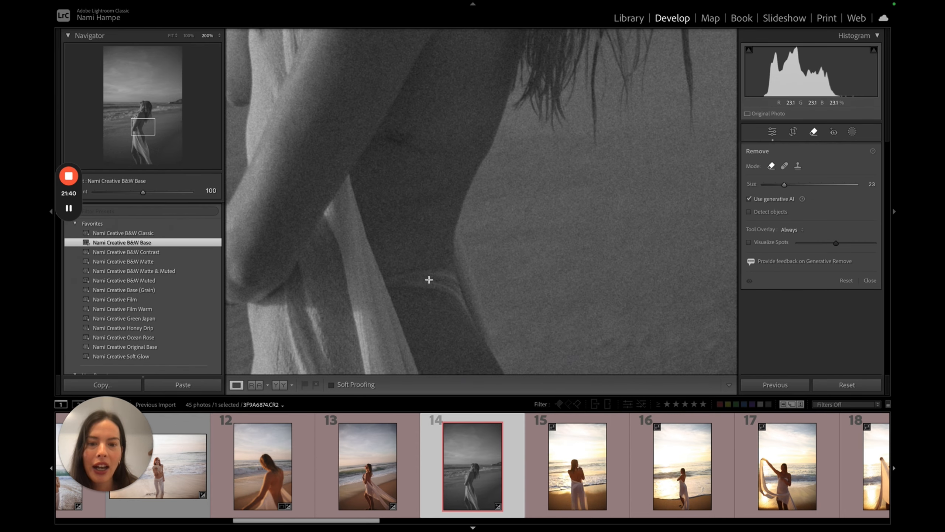
mouse_move(389, 283)
mouse_down()
mouse_move(465, 283)
mouse_move(452, 271)
mouse_up()
key(Return)
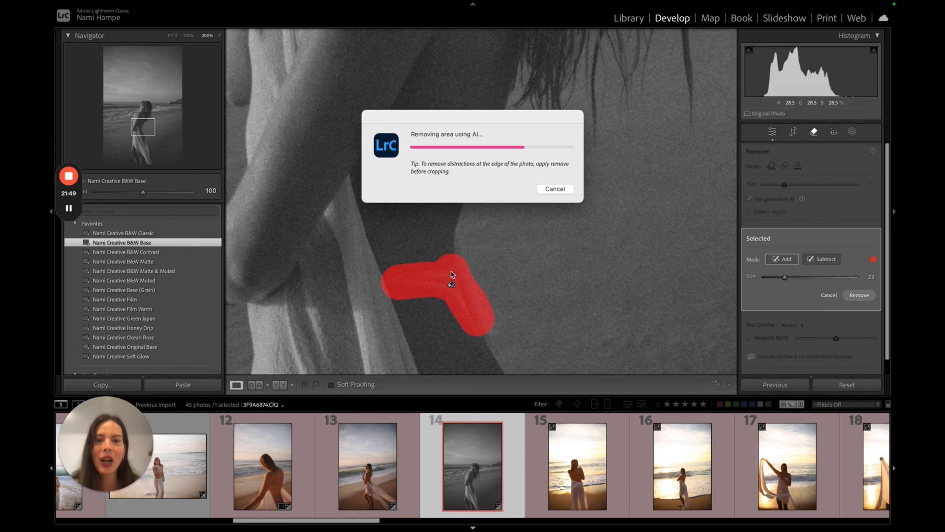
key(q)
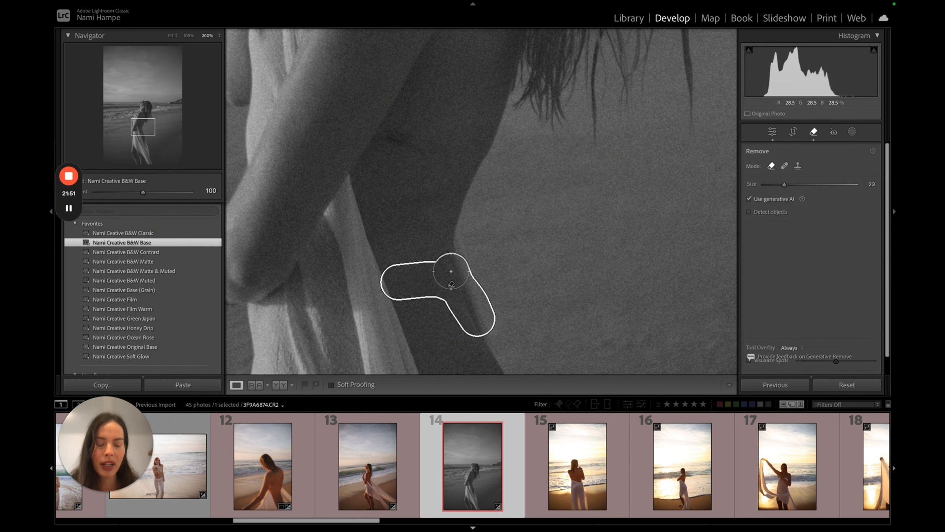
click(535, 222)
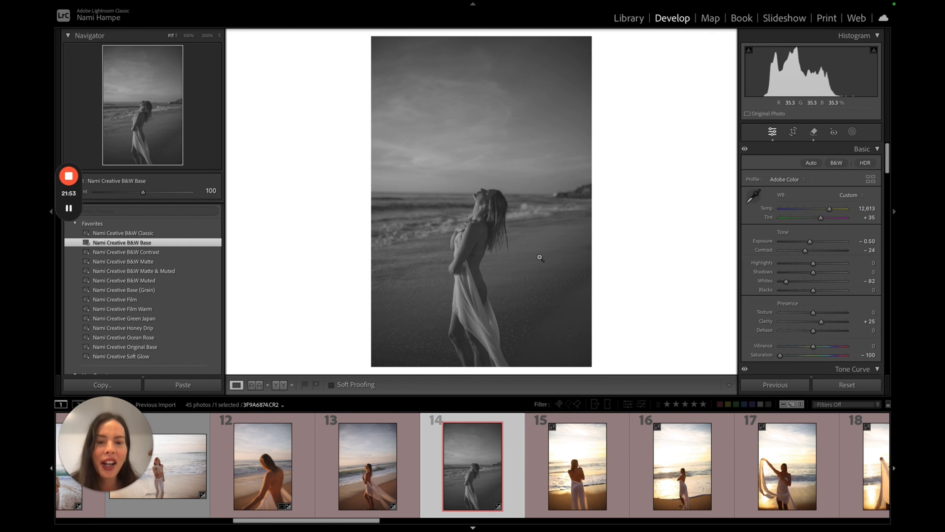
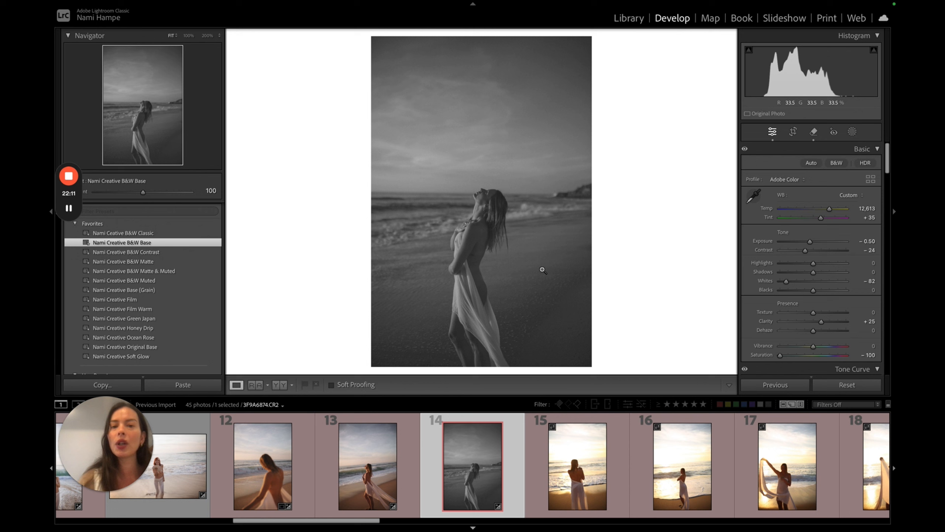
Paste the thirteenth photo's copied settings onto the fifteenth photo and inspect the woman's back at 200% view.
key(Right)
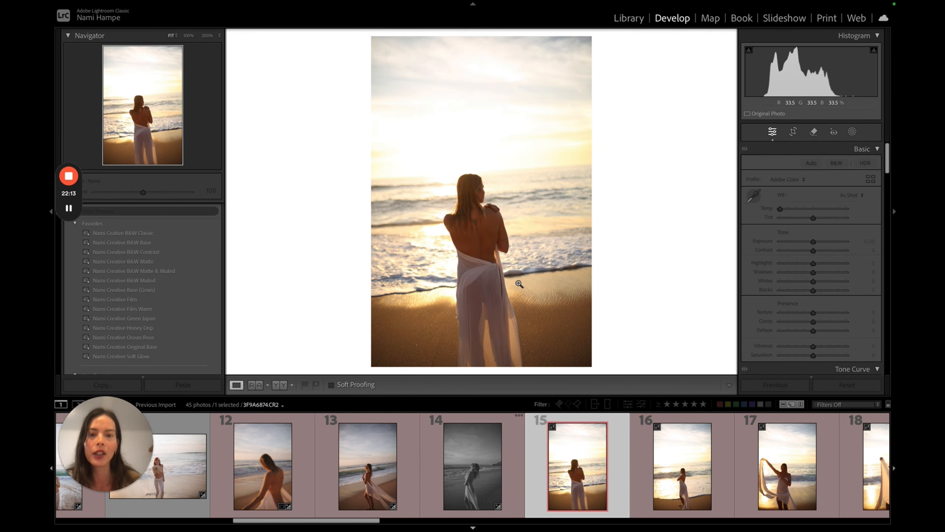
key(ctrl+shift+v)
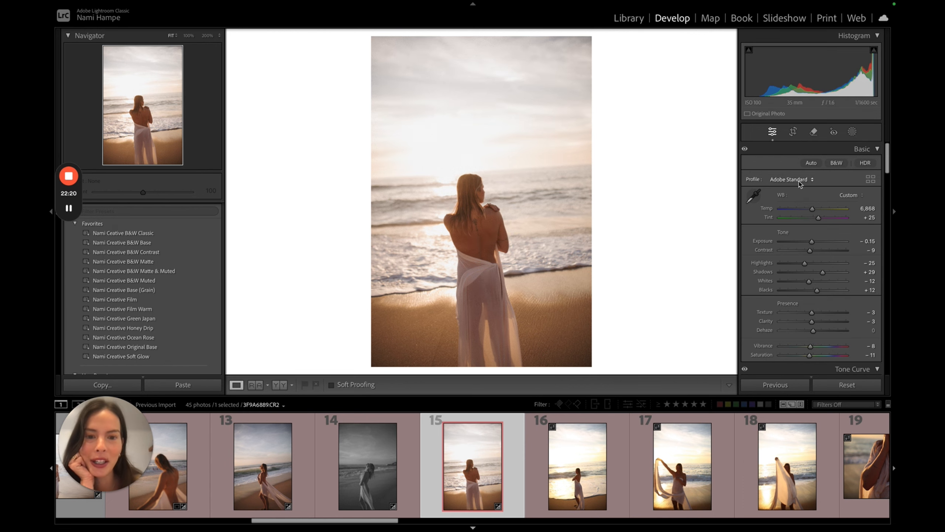
click(477, 215)
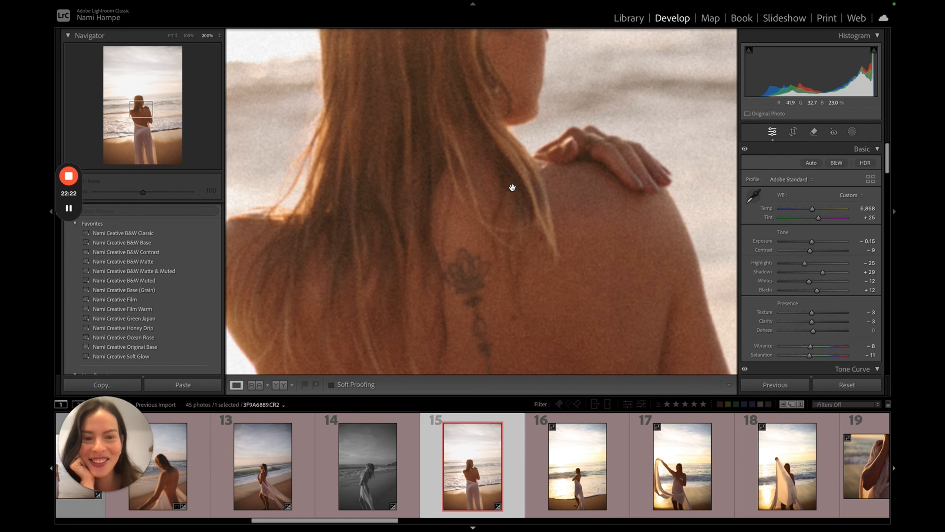
click(508, 190)
Set the fifteenth photo's grain amount to 22 and check the woman's shoulder and the sea at 200% view.
scroll(843, 338, down, 20)
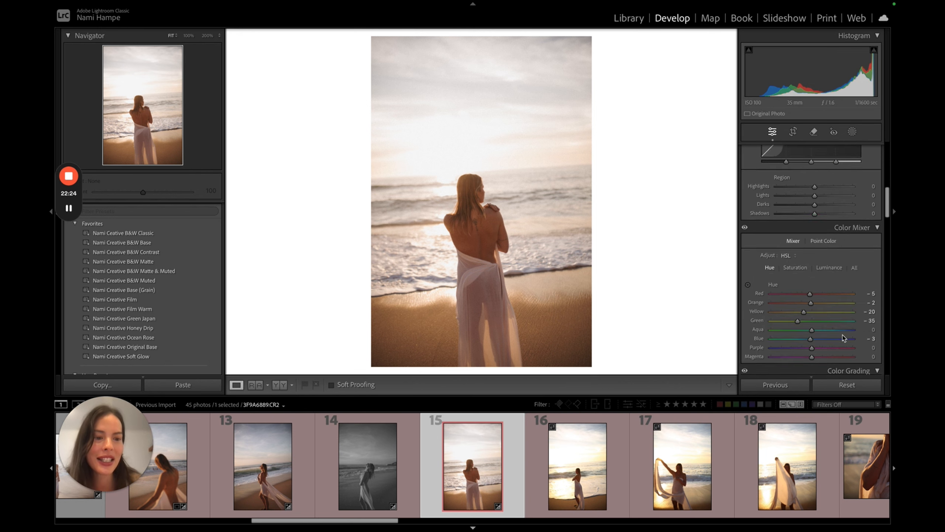
scroll(844, 338, down, 15)
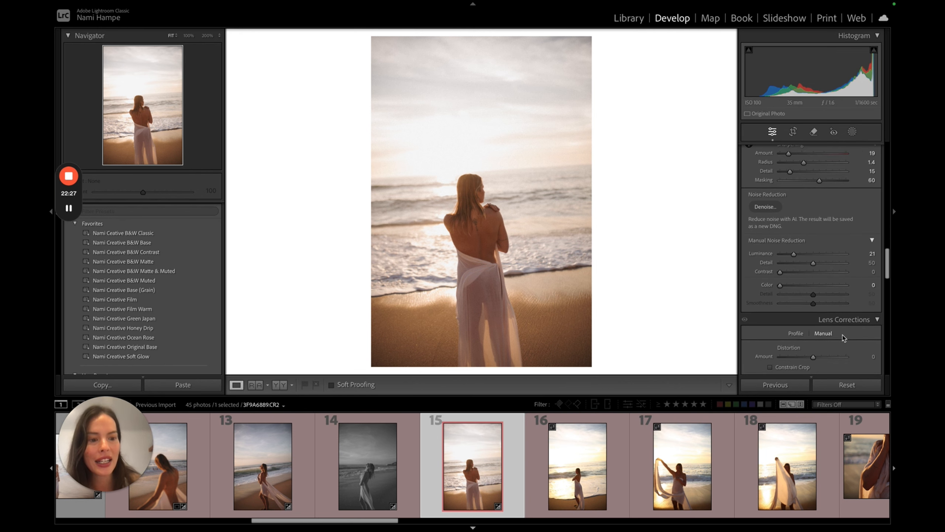
scroll(844, 338, down, 15)
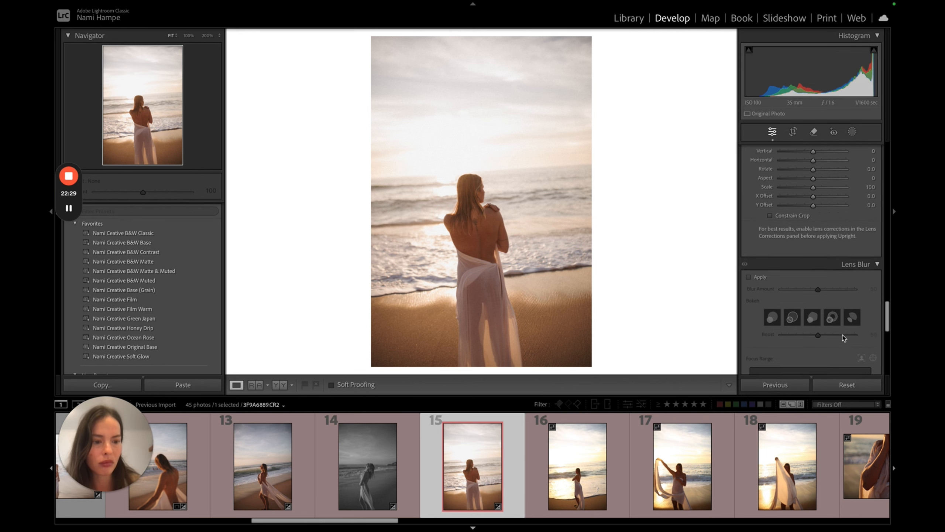
drag(807, 233, 795, 234)
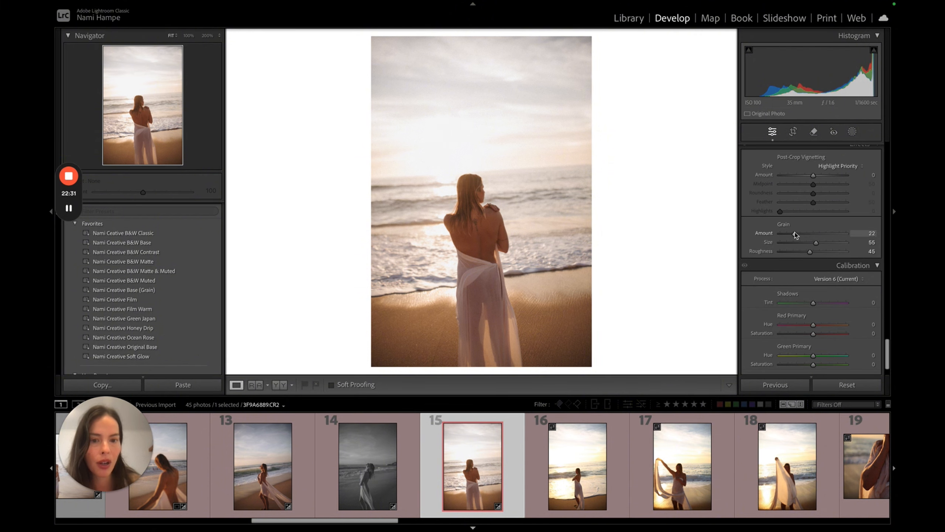
click(509, 196)
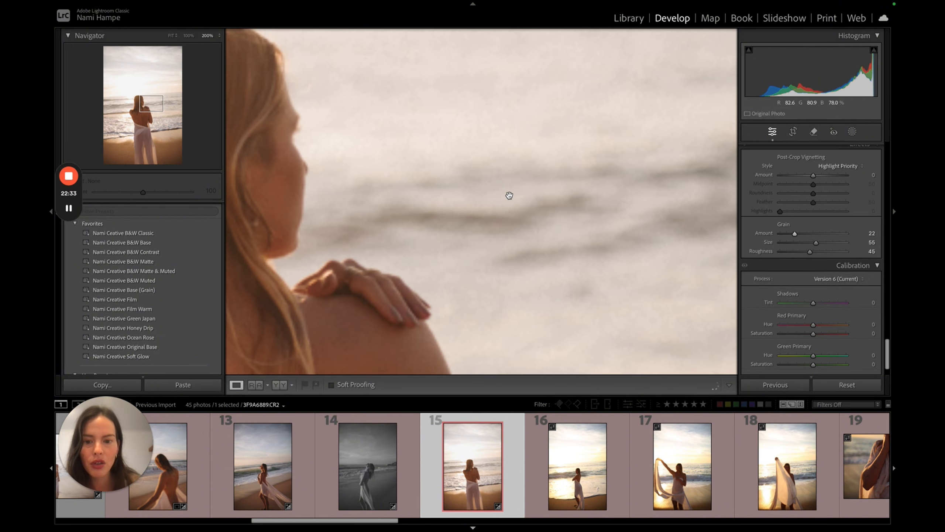
click(509, 198)
Copy the fifteenth photo's develop settings and paste them onto the sixteenth photo.
key(ctrl+shift+c)
key(Return)
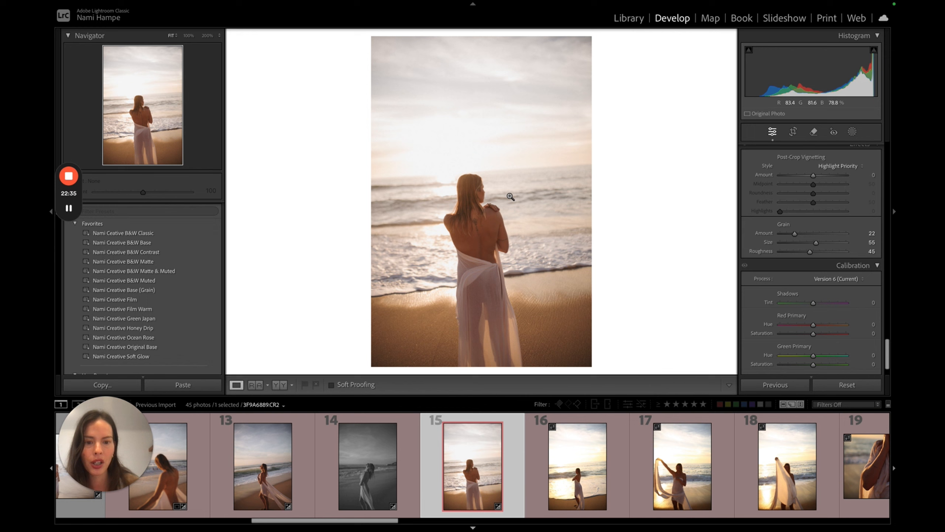
key(Right)
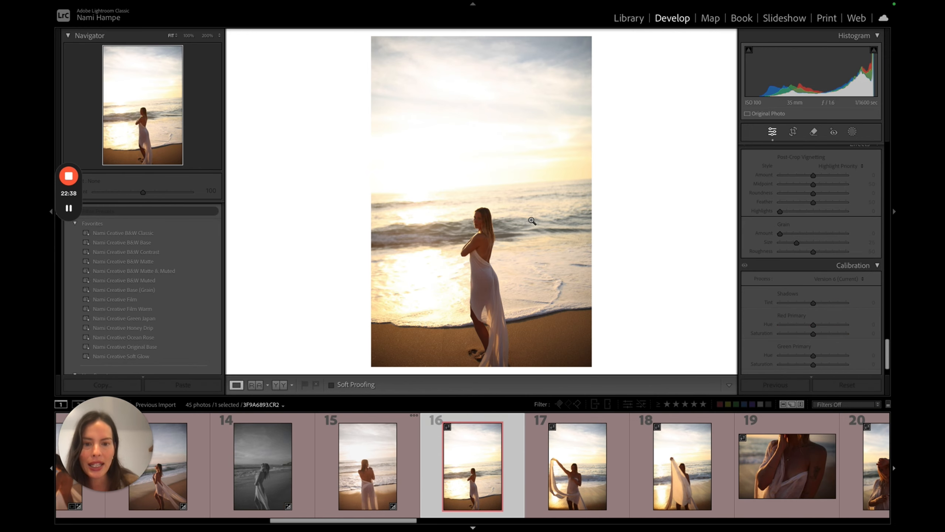
key(ctrl+shift+v)
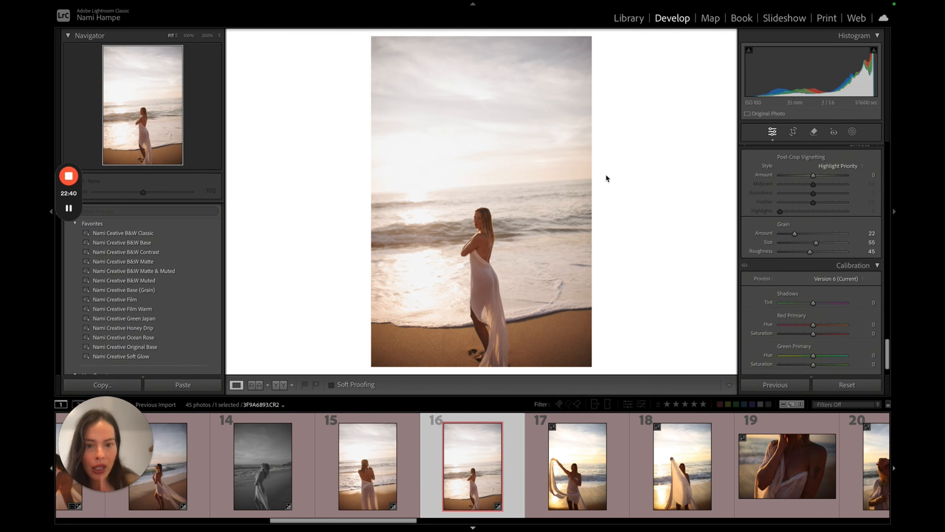
Straighten the sixteenth photo's horizon to an angle of 3.65 and reposition the image within the crop.
click(793, 132)
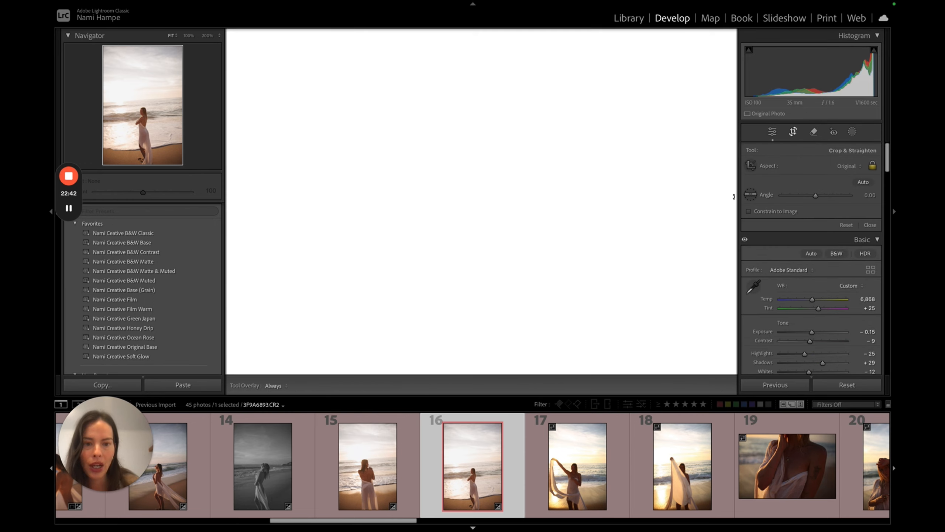
drag(689, 164, 688, 188)
drag(563, 203, 550, 195)
key(Return)
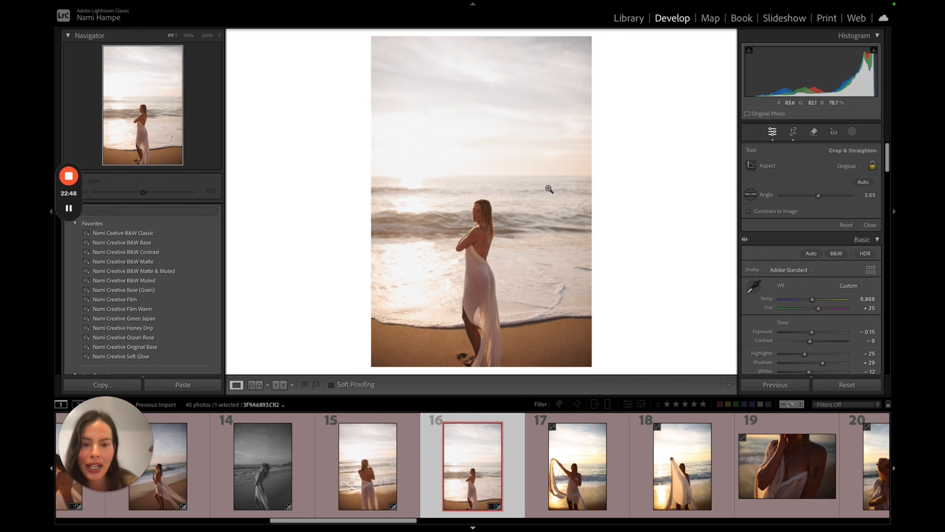
drag(500, 358, 352, 274)
click(464, 164)
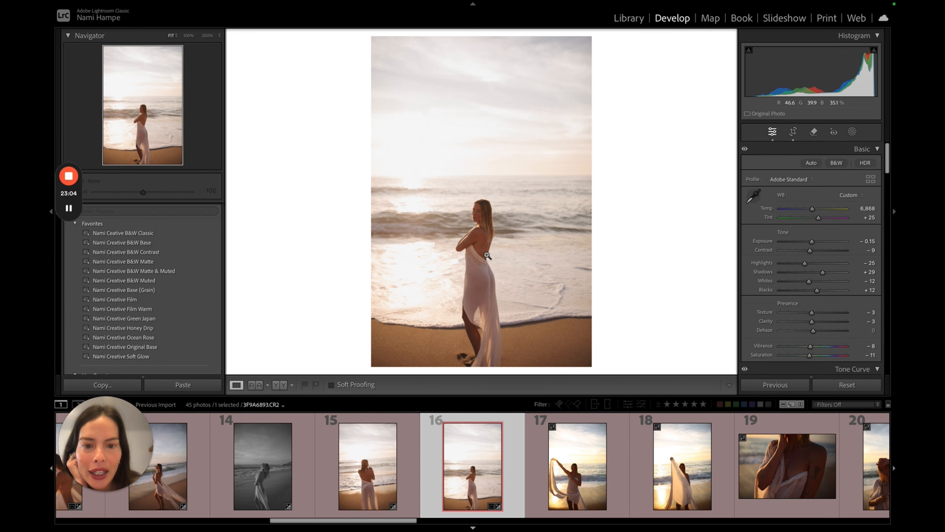
Heal away the footprint in the sand beside the woman's foot in the sixteenth photo, using brush size 39.
click(474, 335)
drag(475, 334, 526, 144)
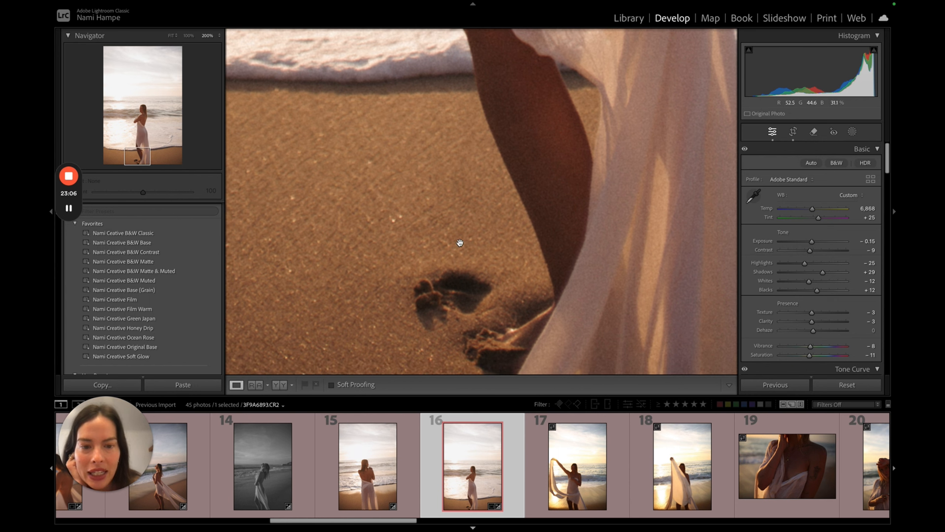
click(815, 132)
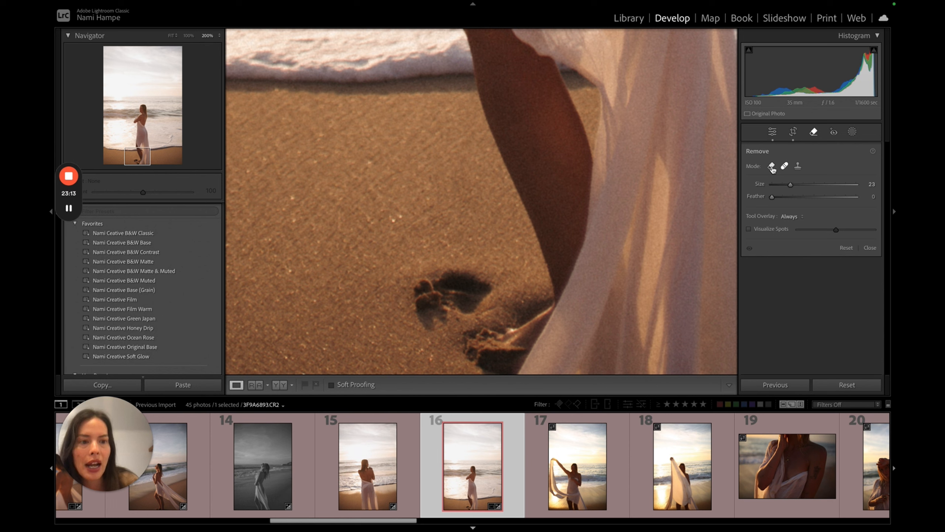
click(784, 166)
scroll(411, 287, up, 4)
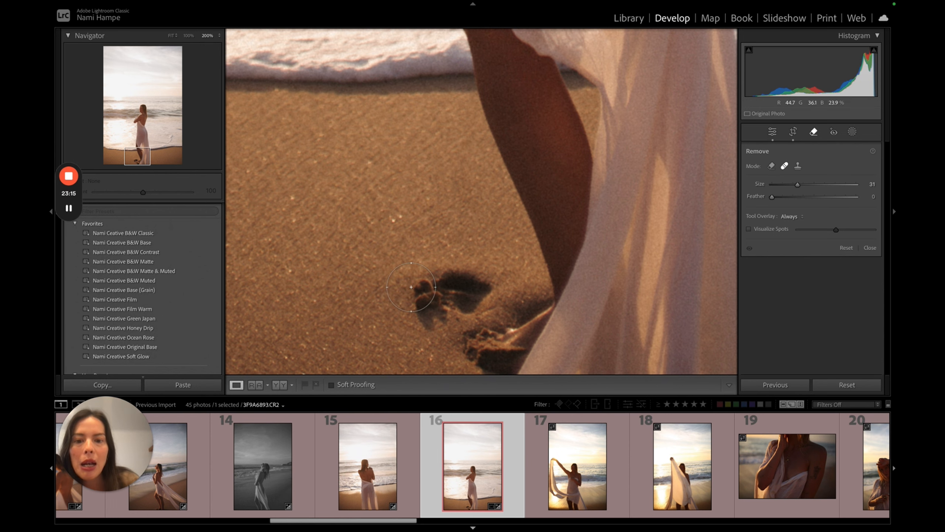
scroll(431, 296, up, 4)
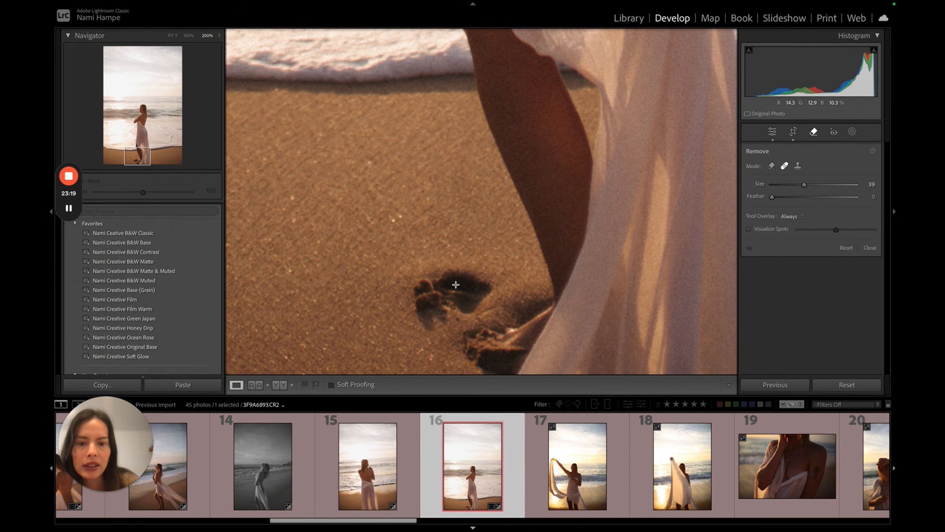
drag(468, 287, 482, 294)
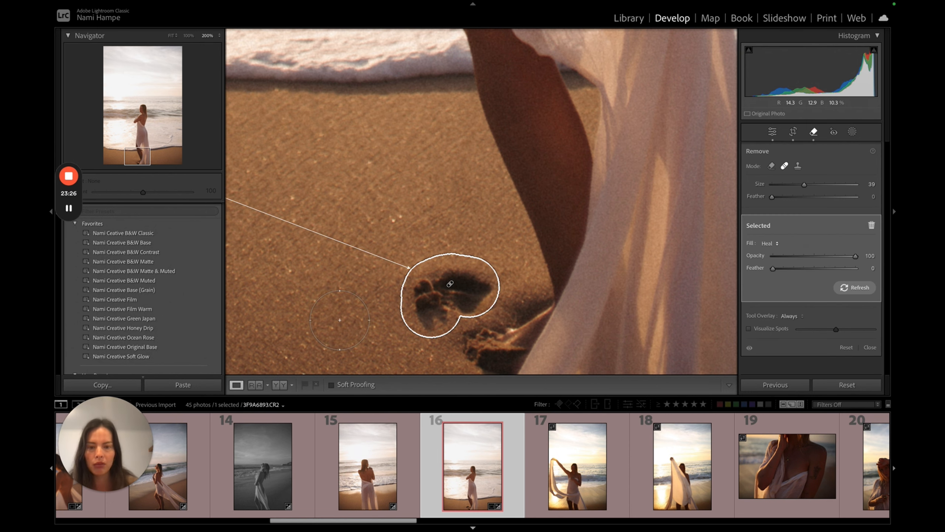
key(super+minus)
key(super+minus)
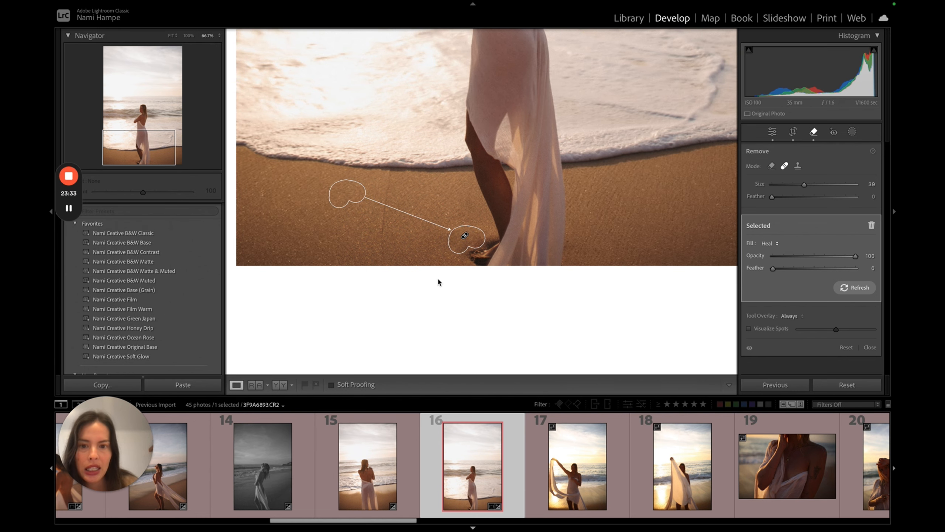
key(q)
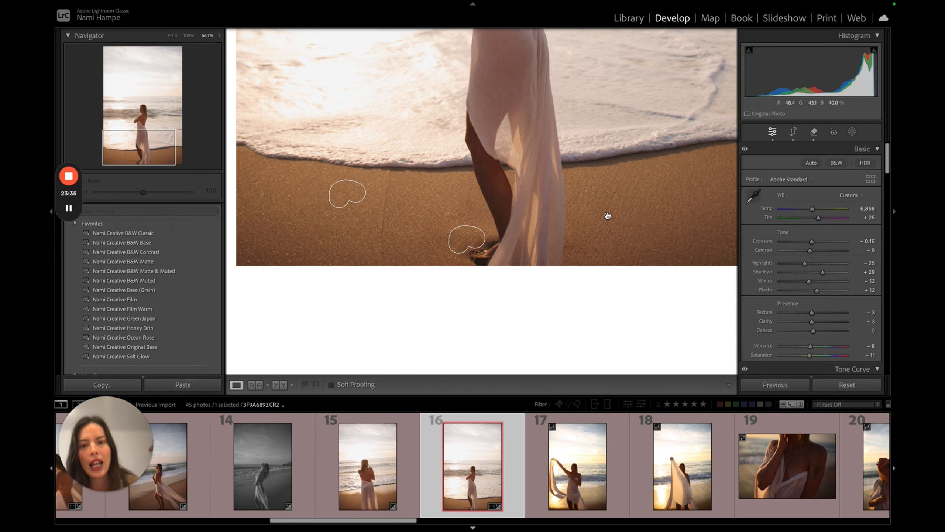
click(508, 212)
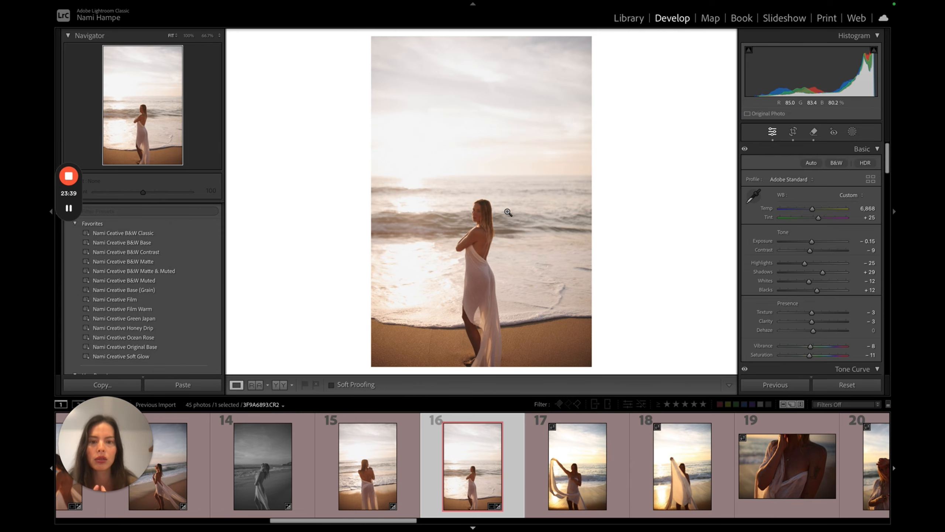
Tighten the sixteenth photo's crop slightly around the woman, keeping the original aspect ratio.
click(793, 131)
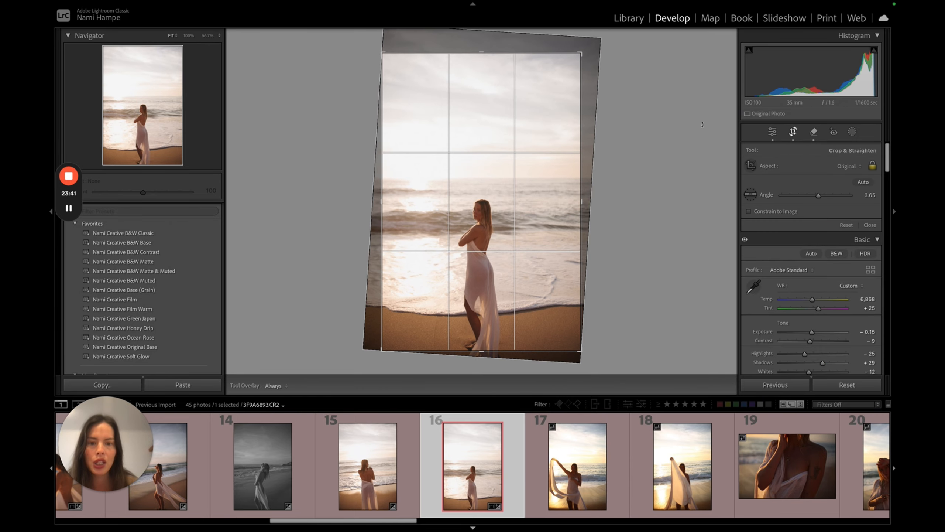
drag(581, 53, 579, 60)
key(Return)
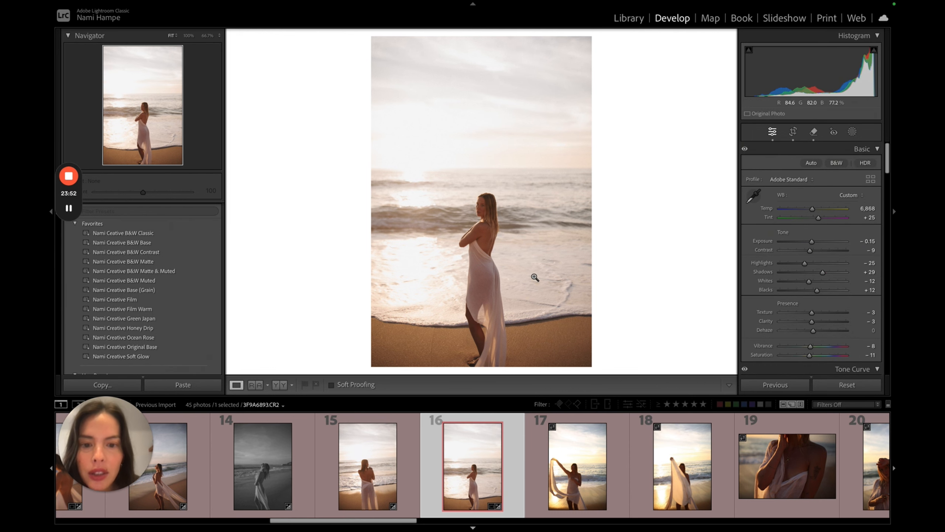
Copy the sixteenth photo's settings without Remove, crop and masking, and paste them onto the seventeenth photo.
key(ctrl+shift+c)
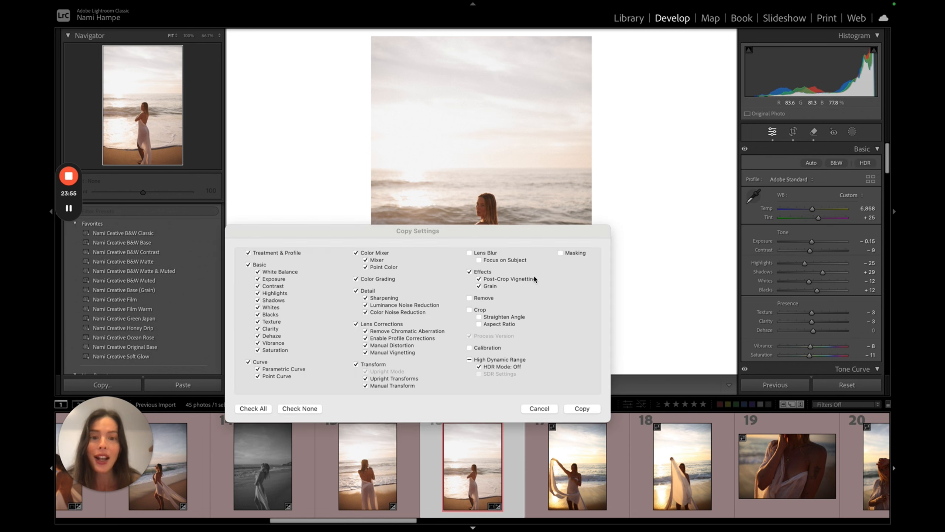
key(Return)
key(Right)
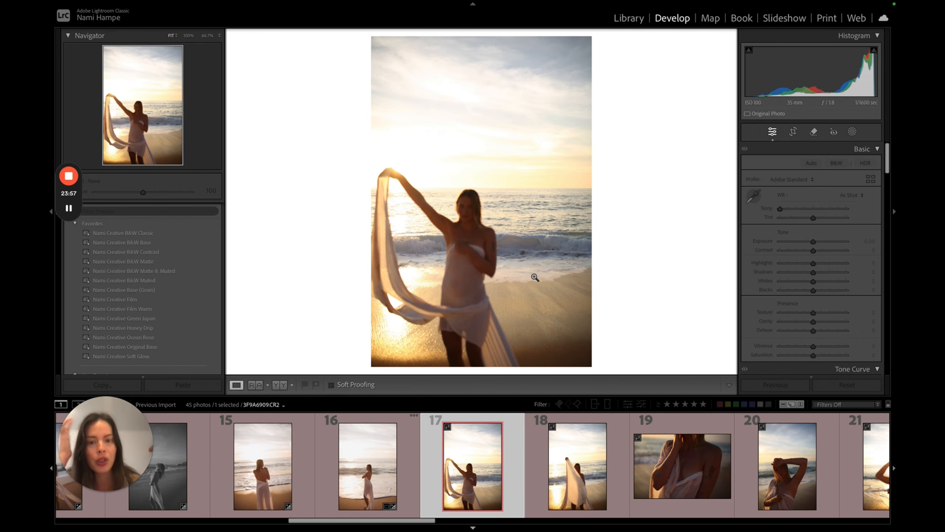
key(ctrl+shift+v)
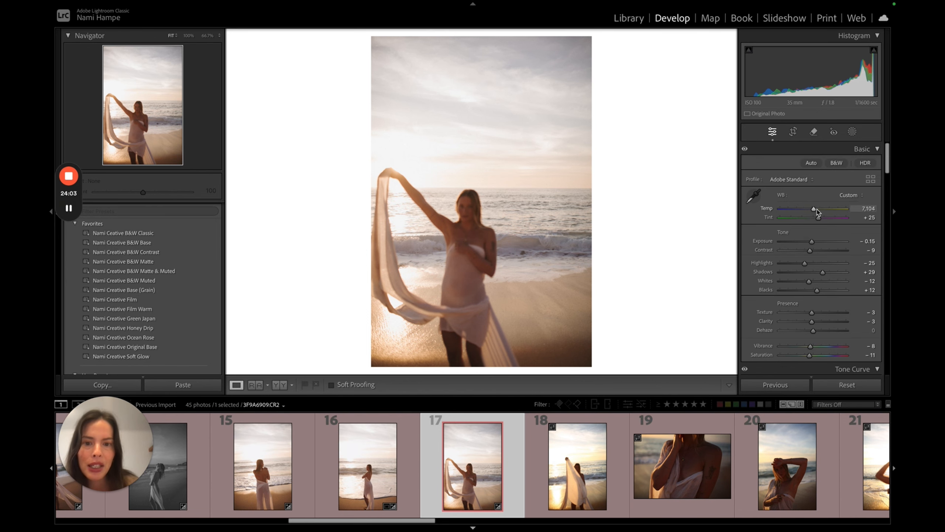
Warm the seventeenth photo to a temperature of 7,385 and inspect the woman's focus at 66.7% view.
drag(821, 211, 818, 210)
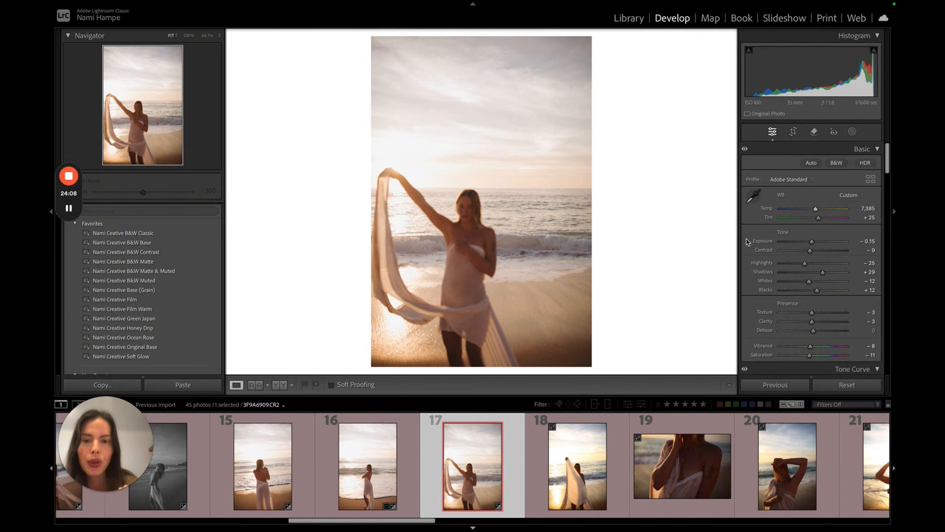
click(442, 253)
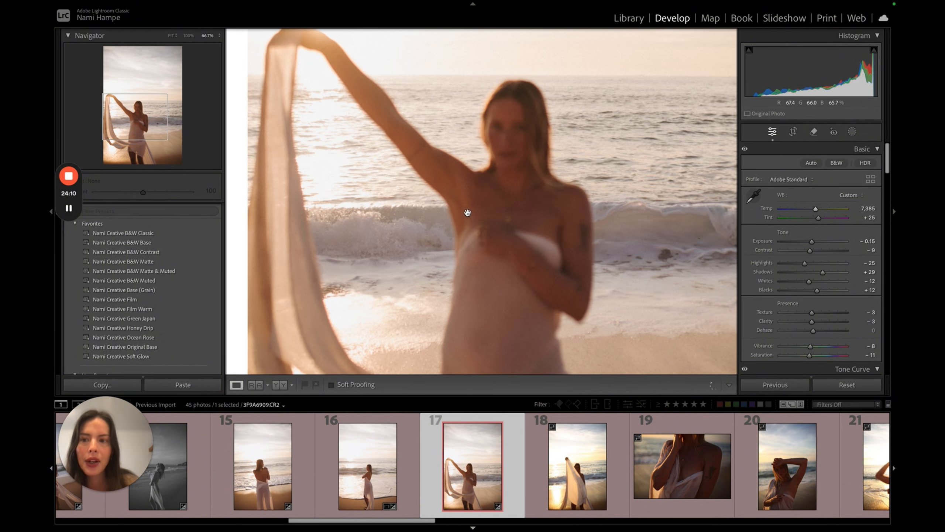
drag(578, 184, 599, 181)
click(599, 199)
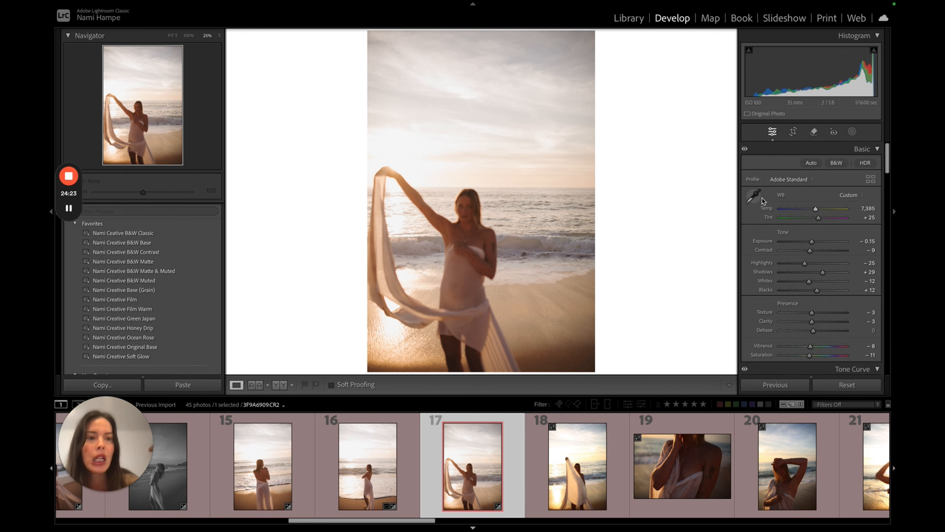
Crop the seventeenth photo tightly around the raised arm and draped fabric, cutting through the woman's face, and review the new framing.
click(793, 132)
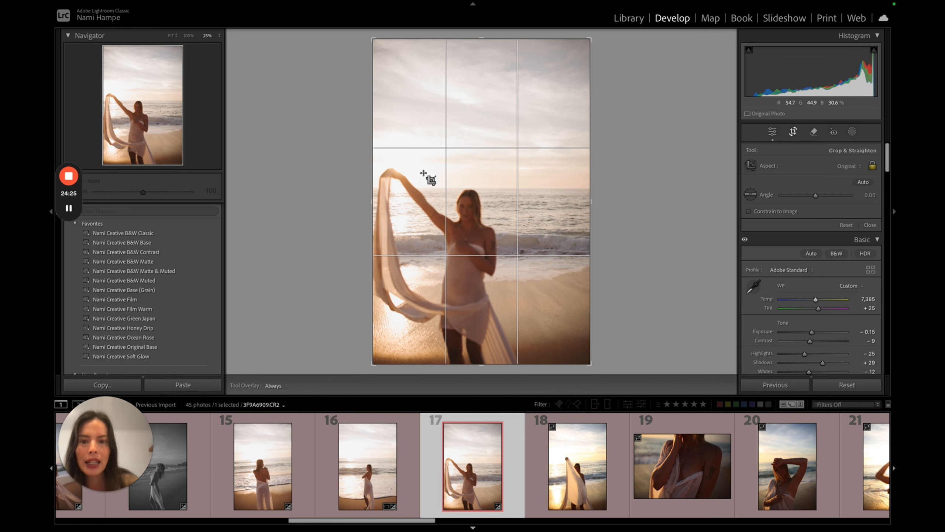
drag(589, 43, 534, 74)
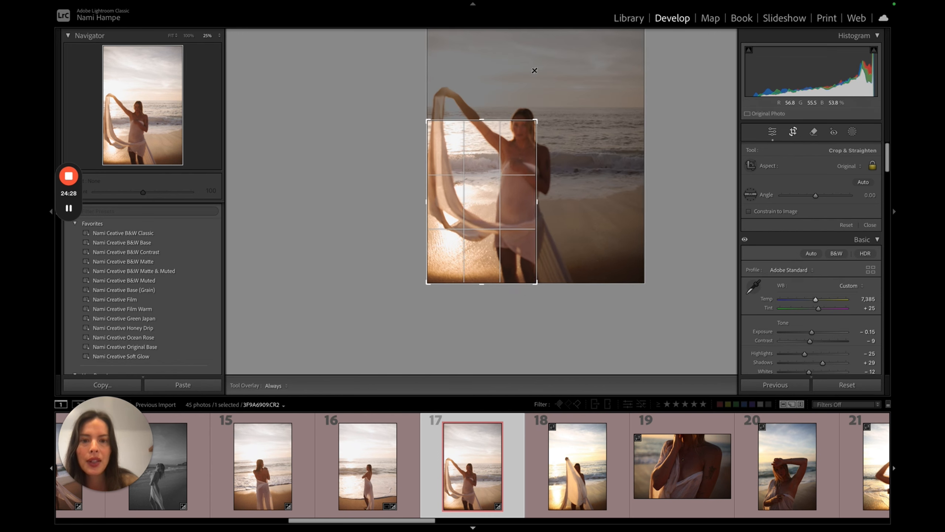
drag(487, 193, 488, 244)
mouse_move(486, 210)
mouse_down()
mouse_move(491, 228)
mouse_move(490, 217)
mouse_up()
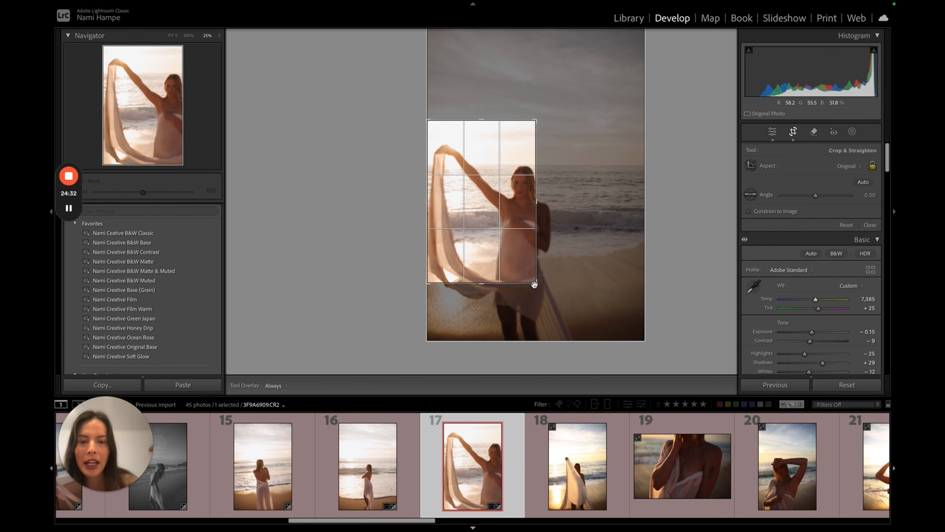
drag(534, 284, 528, 283)
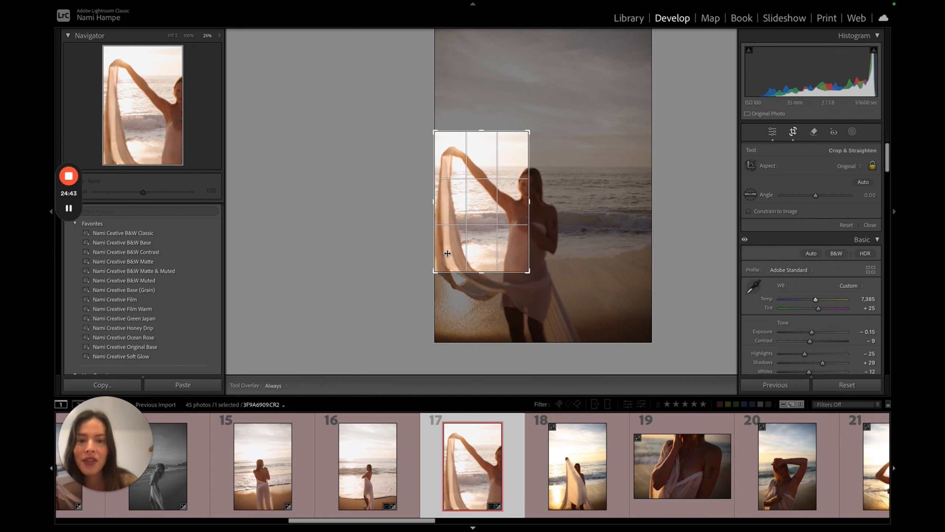
drag(470, 230, 470, 219)
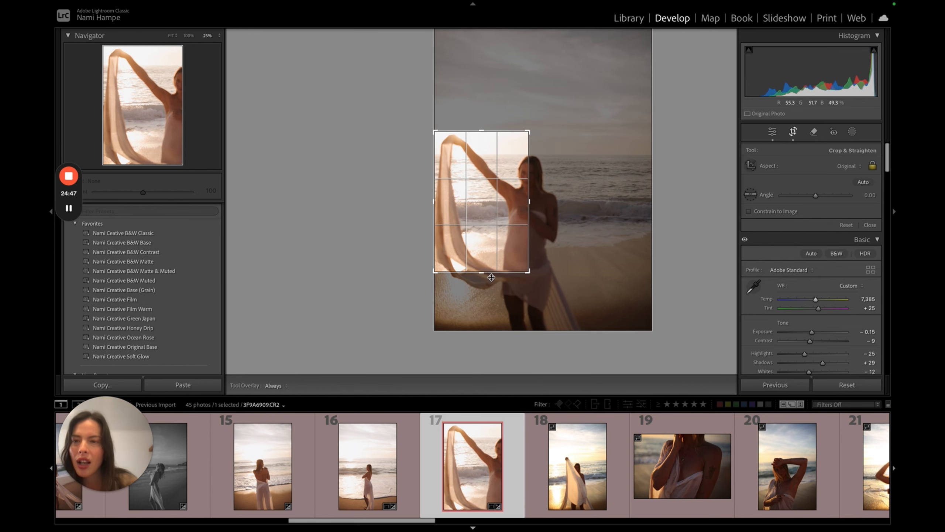
key(Return)
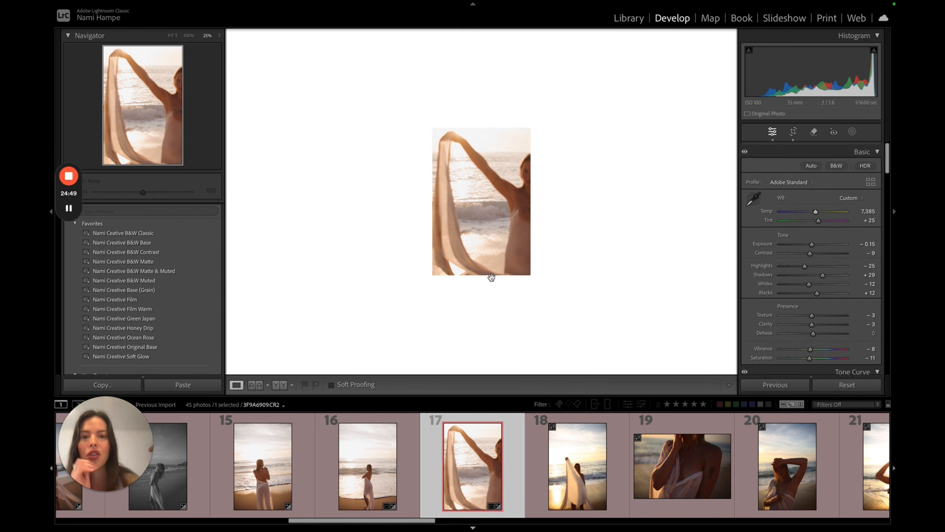
click(488, 208)
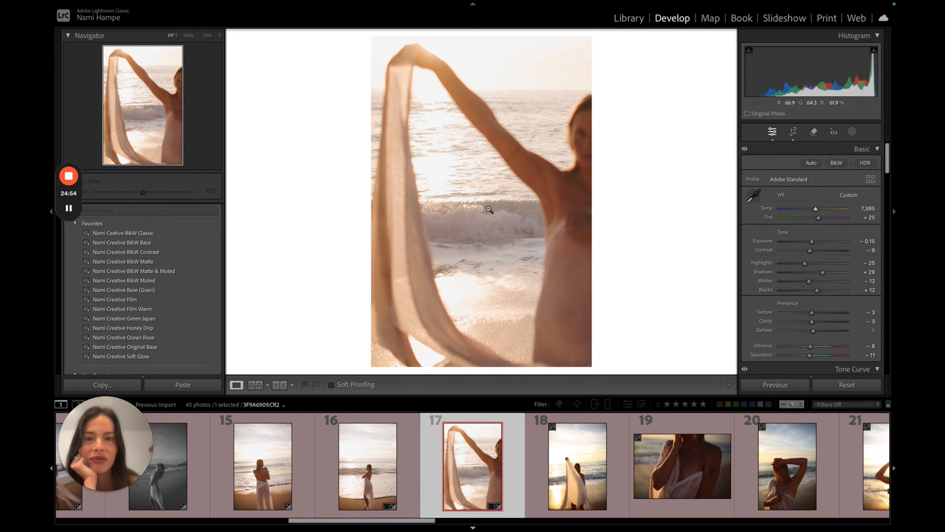
click(489, 209)
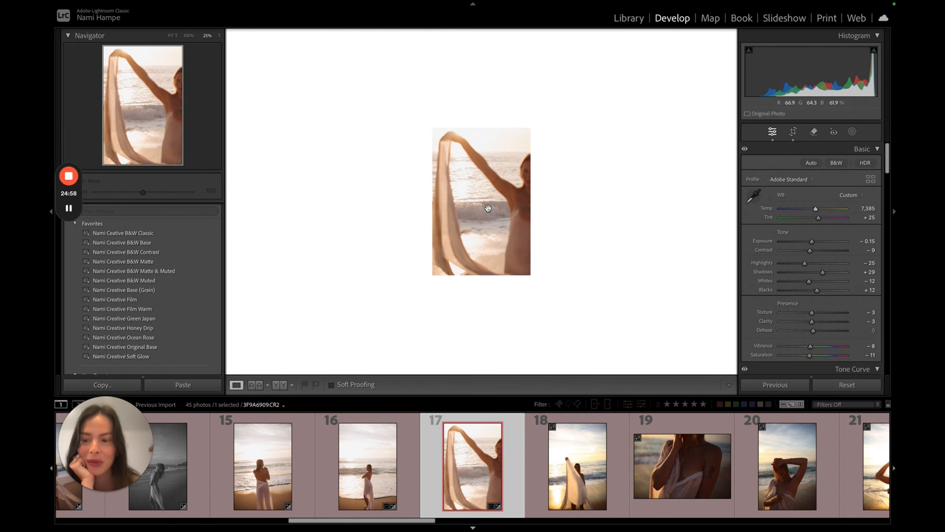
Apply the Nami Creative B&W Muted preset to the eighteenth photo and set its exposure to -0.30.
key(Right)
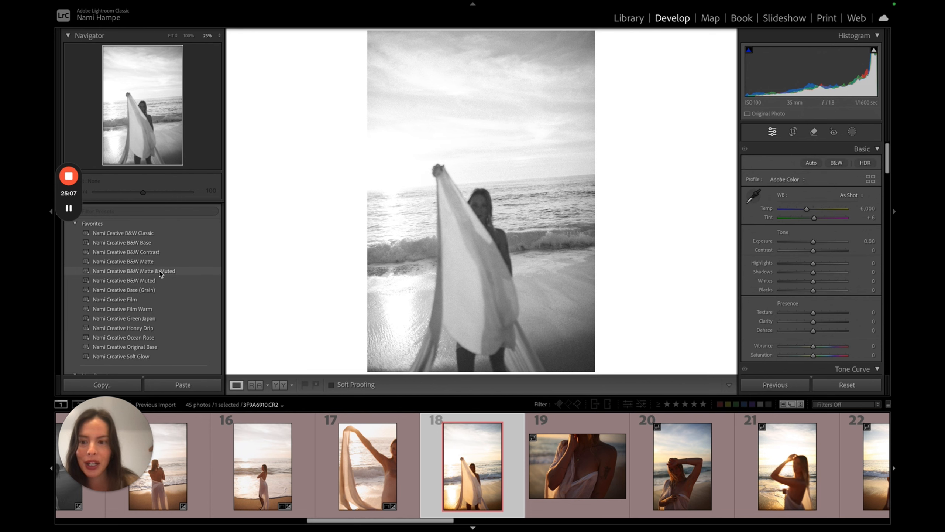
click(159, 272)
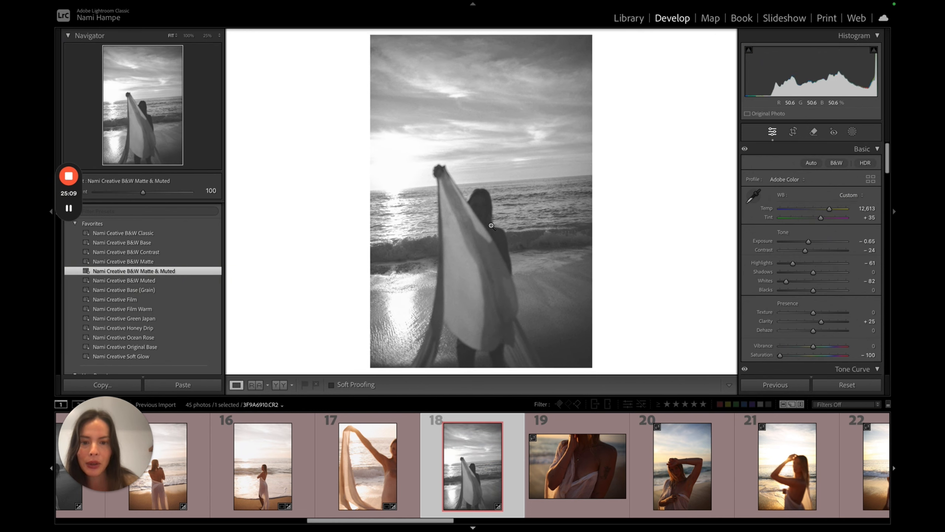
click(203, 280)
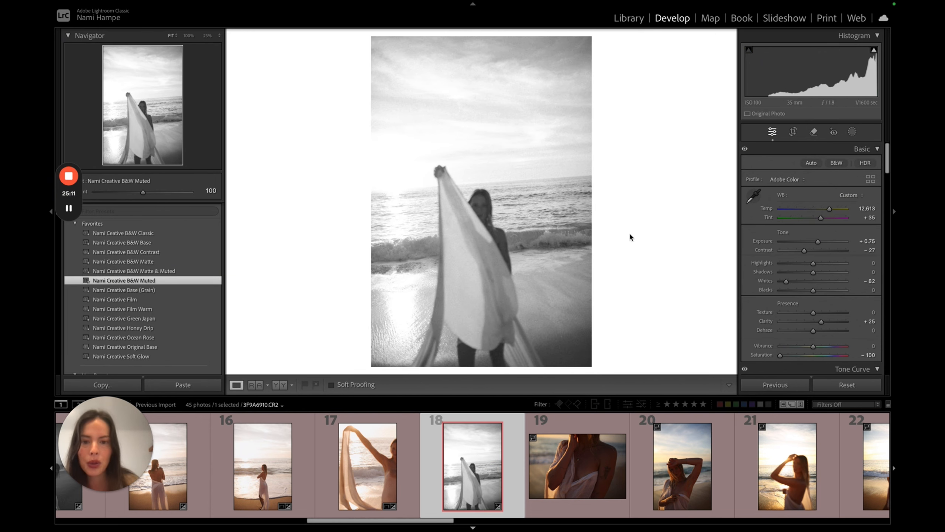
drag(818, 241, 811, 244)
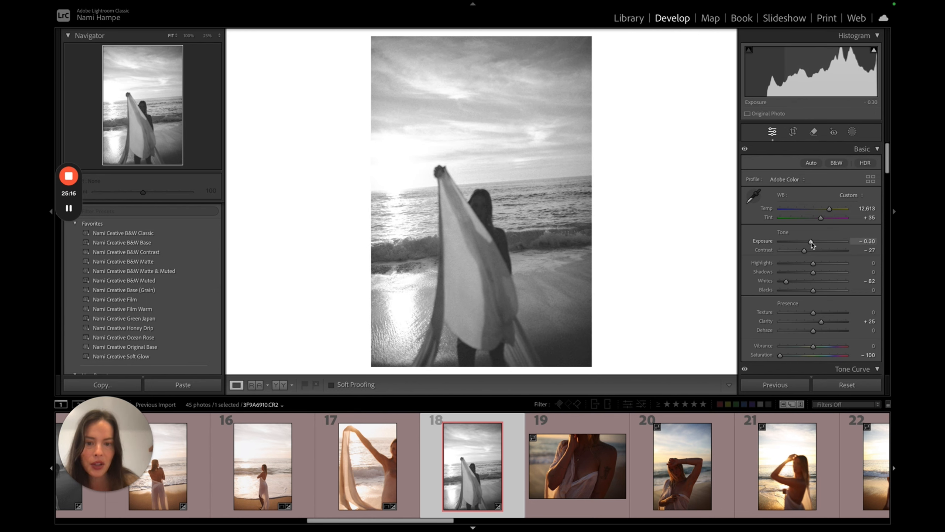
Rotate the eighteenth photo's crop so the image tilts slightly counterclockwise, and apply the new framing.
key(r)
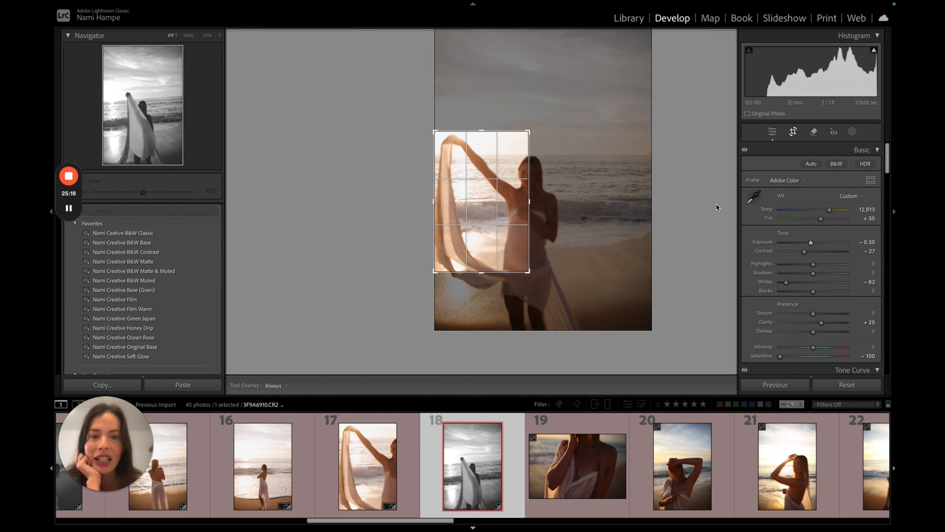
drag(688, 260, 689, 233)
drag(450, 267, 450, 217)
key(Return)
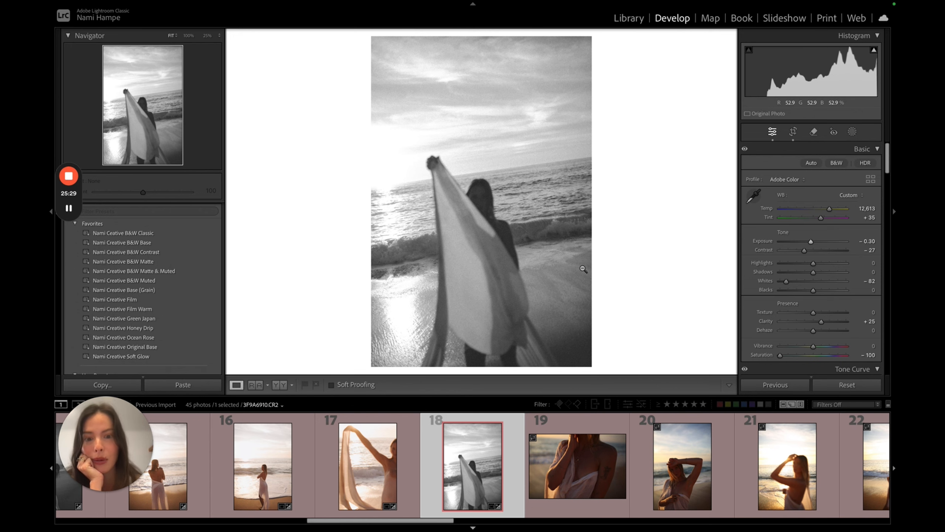
Paste the copied settings onto the nineteenth photo, warm its temperature to 9,027 and reset its exposure to 0.00.
key(Right)
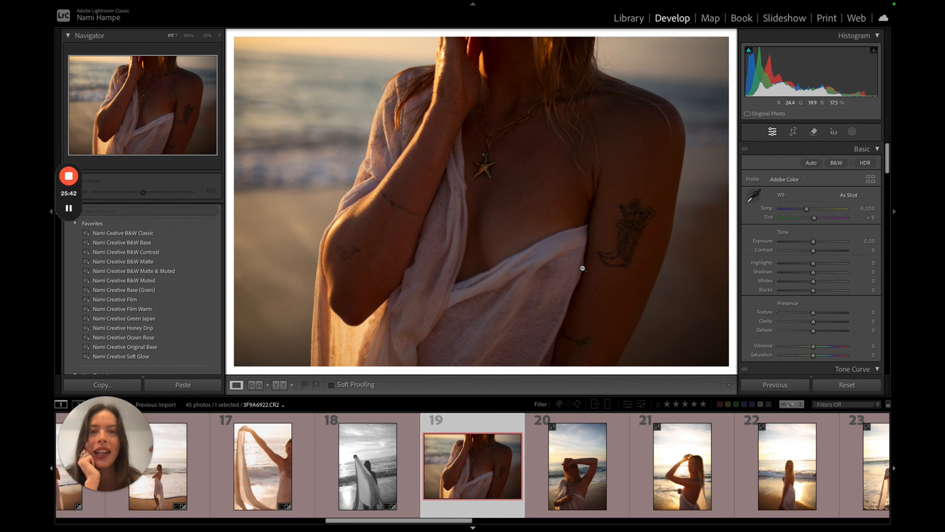
key(ctrl+shift+v)
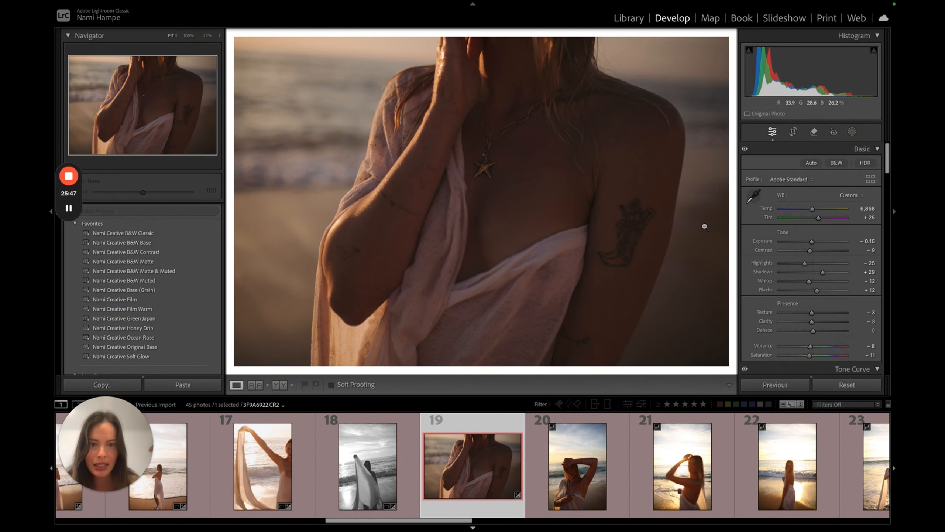
key(XF86MonBrightnessUp)
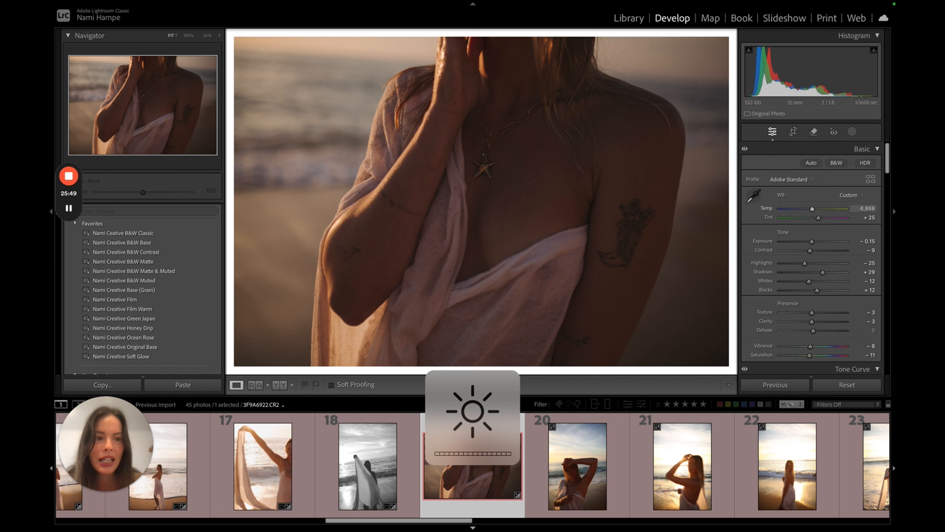
drag(813, 209, 823, 212)
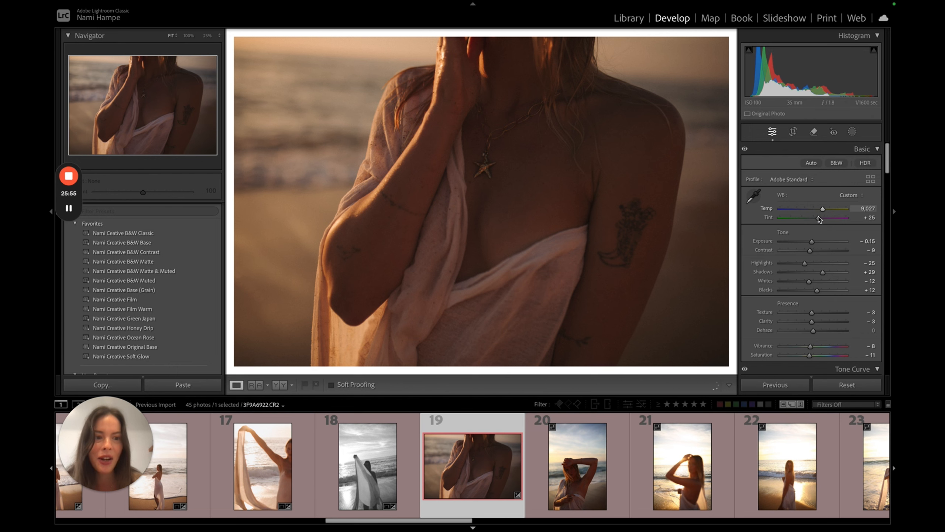
double_click(814, 241)
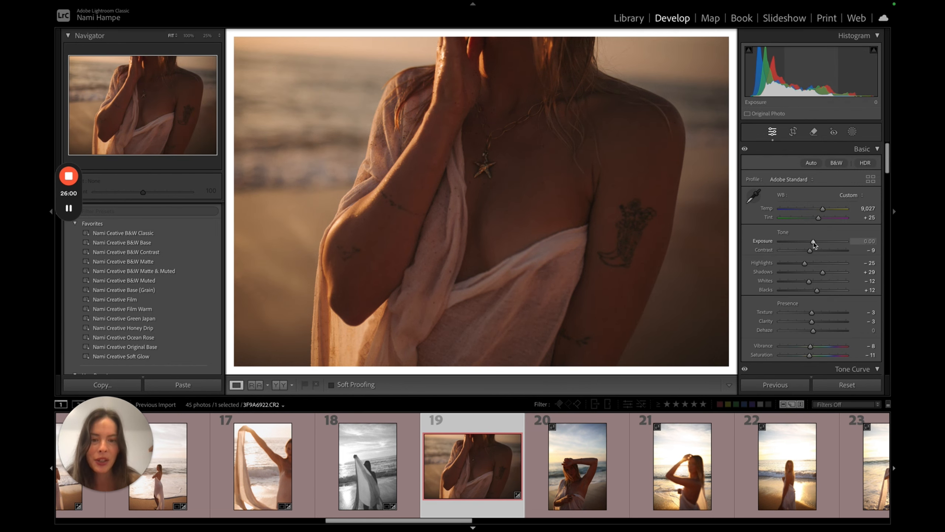
Paste the copied settings onto the twentieth photo and raise its exposure to 0.00.
key(Right)
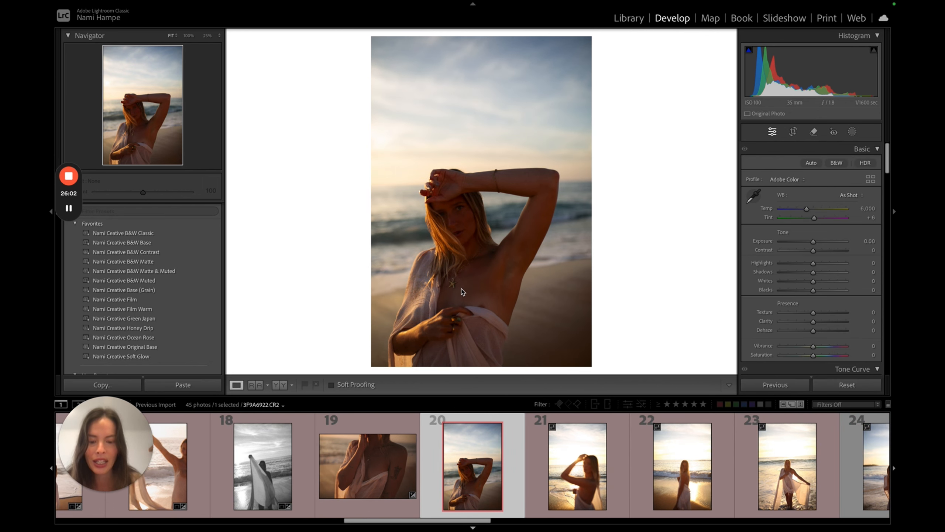
key(ctrl+shift+v)
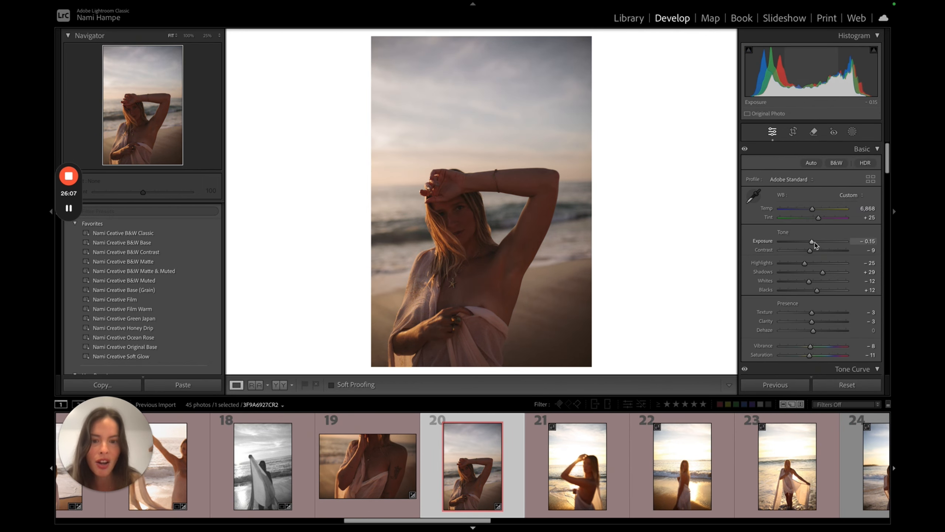
drag(815, 242, 818, 243)
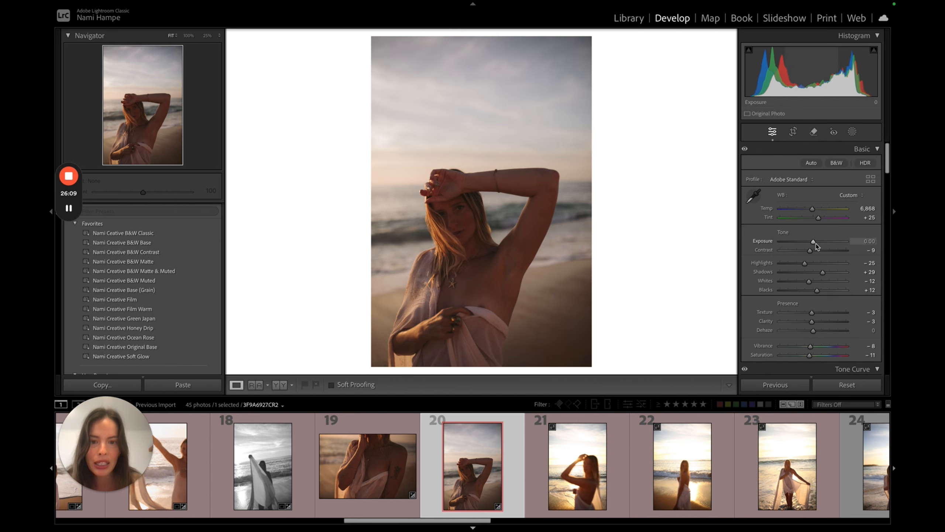
Brighten the woman in the twentieth photo with a subject mask at 0.41 exposure, and warm the overall temperature to 7,293.
click(852, 132)
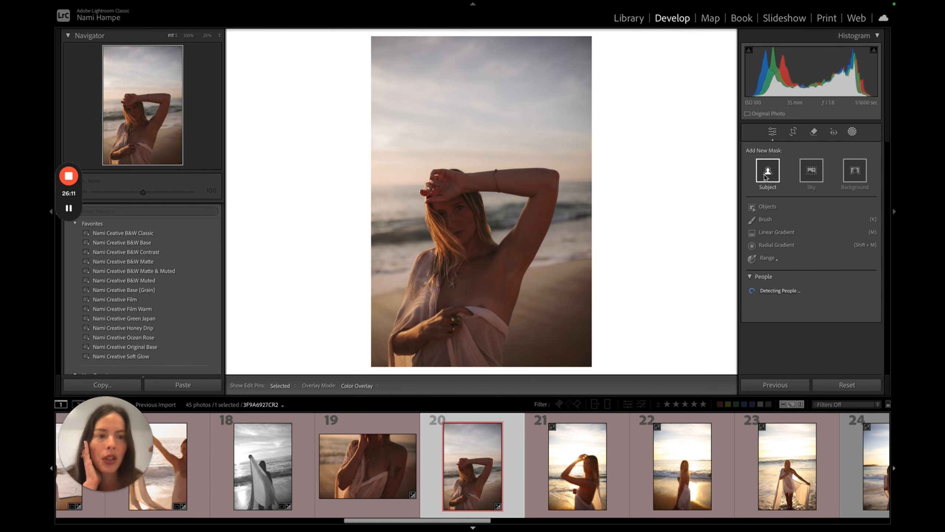
click(766, 177)
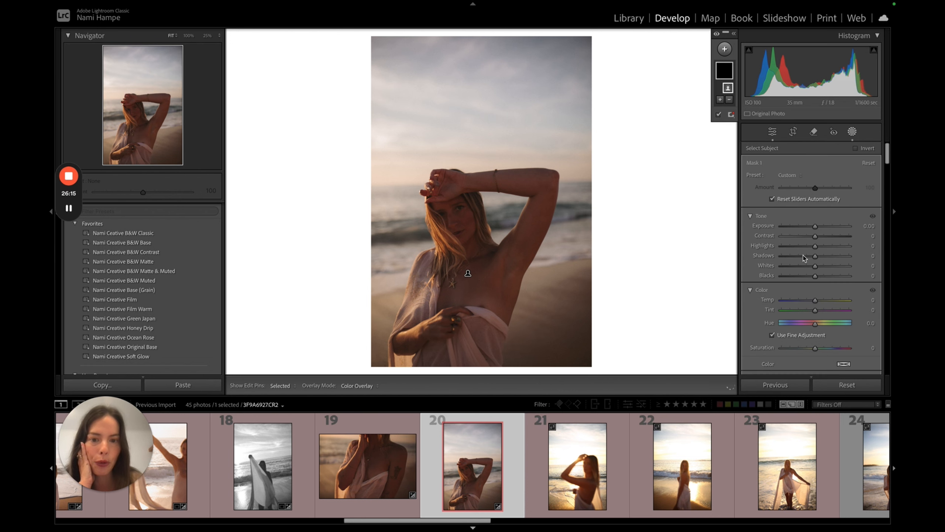
click(818, 227)
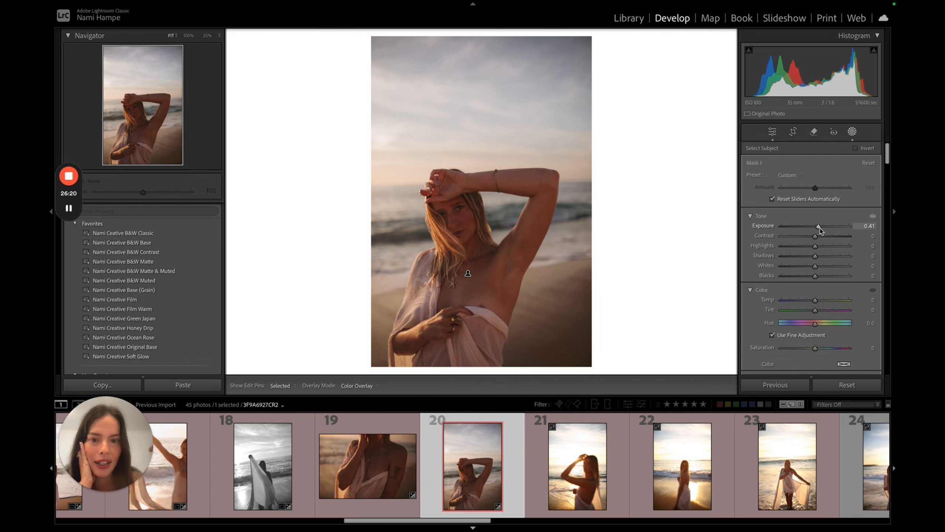
key(shift+w)
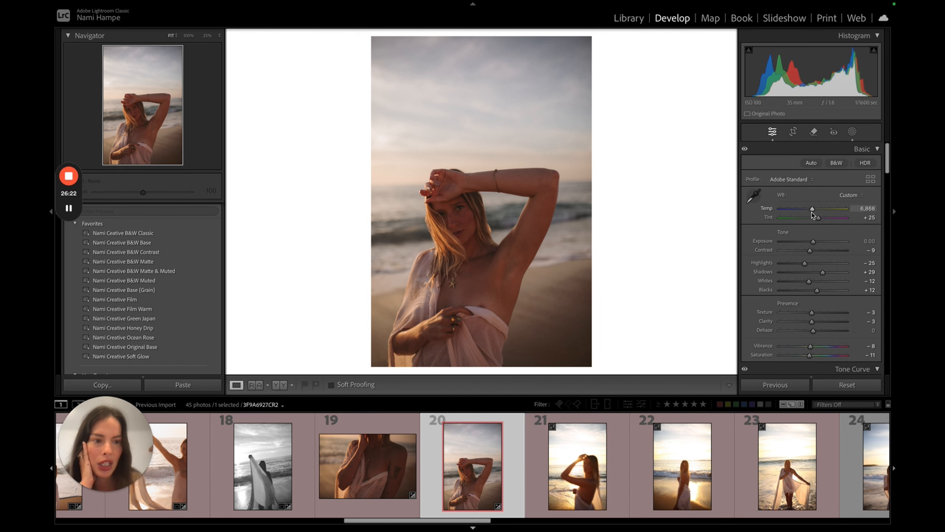
drag(813, 210, 816, 209)
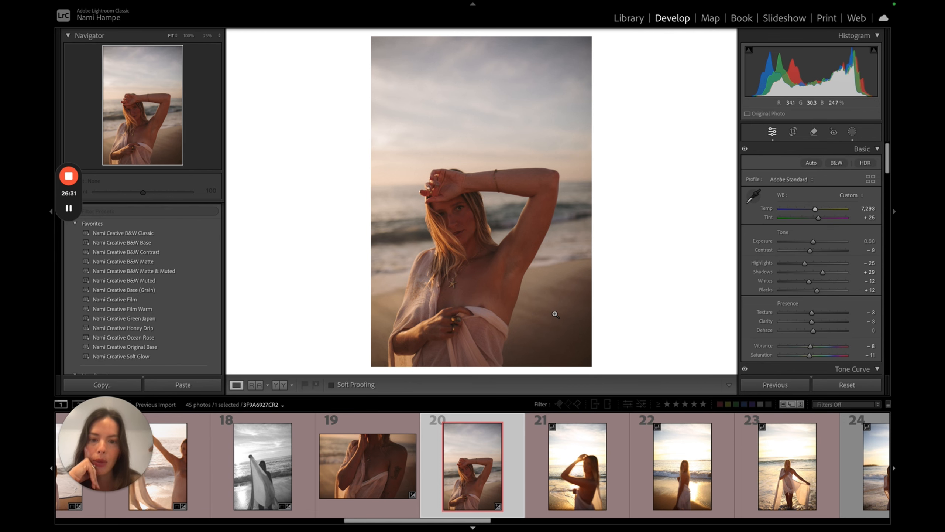
Create a brush mask at size 13 and paint it over the woman's underarm at 100% view.
click(519, 258)
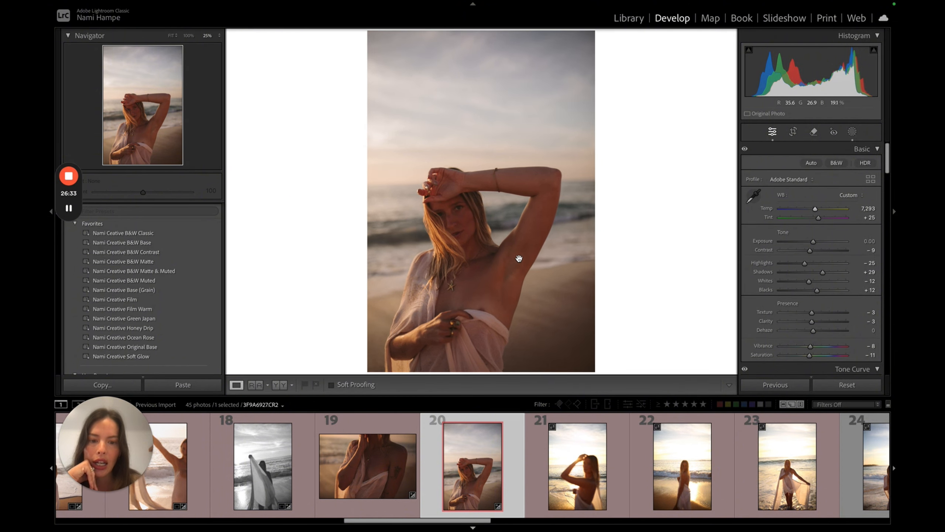
click(519, 258)
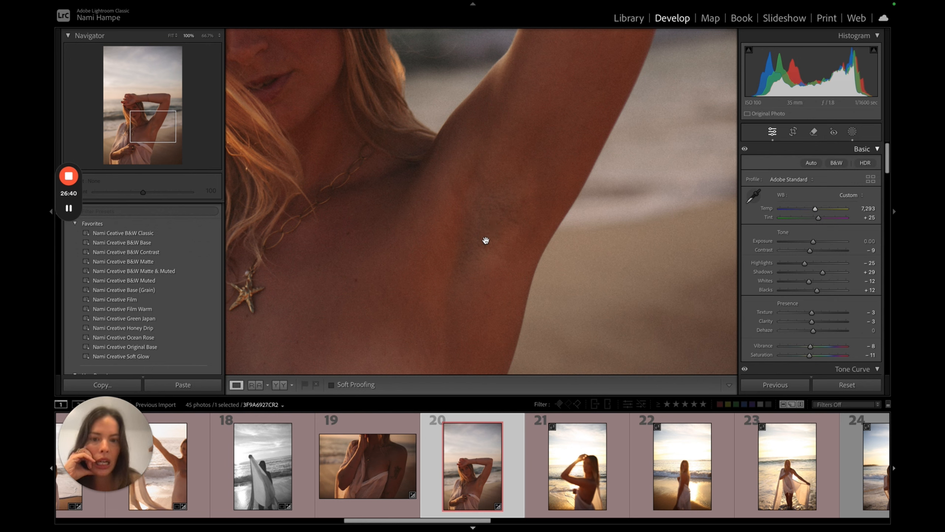
click(814, 134)
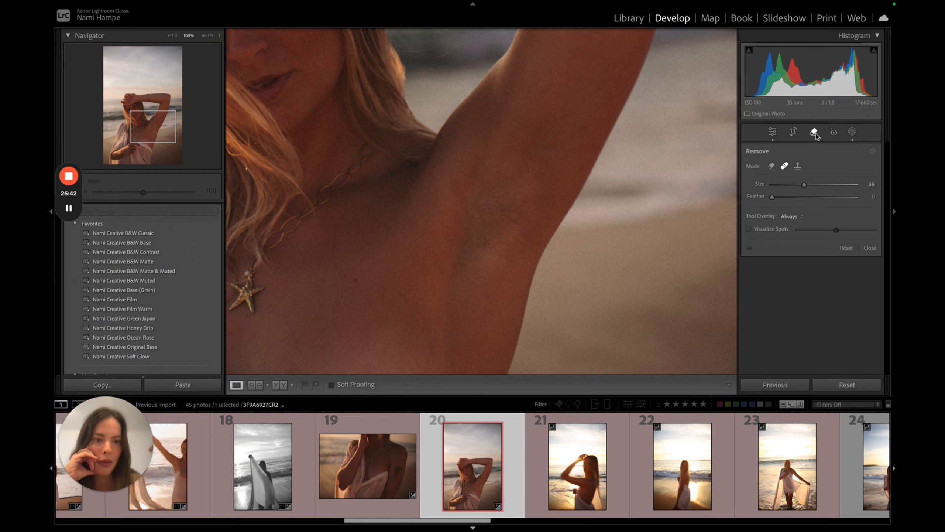
click(772, 166)
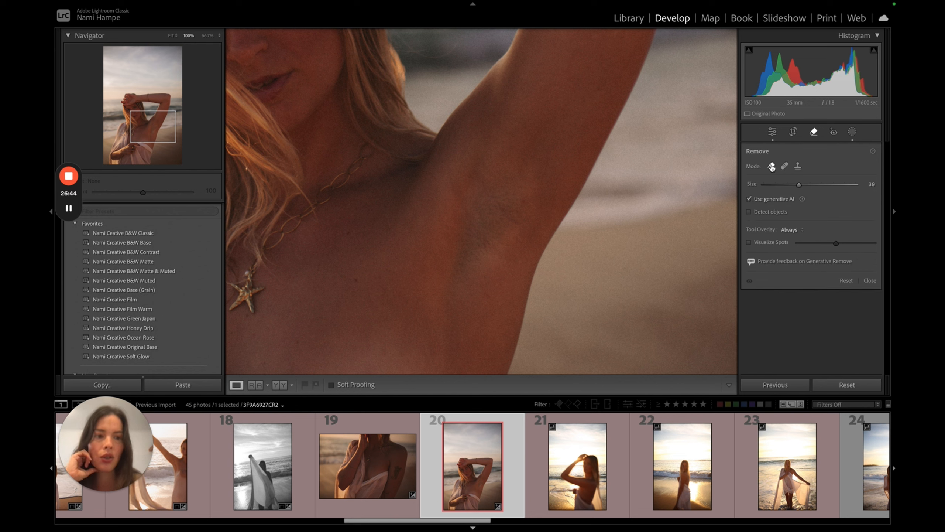
click(852, 132)
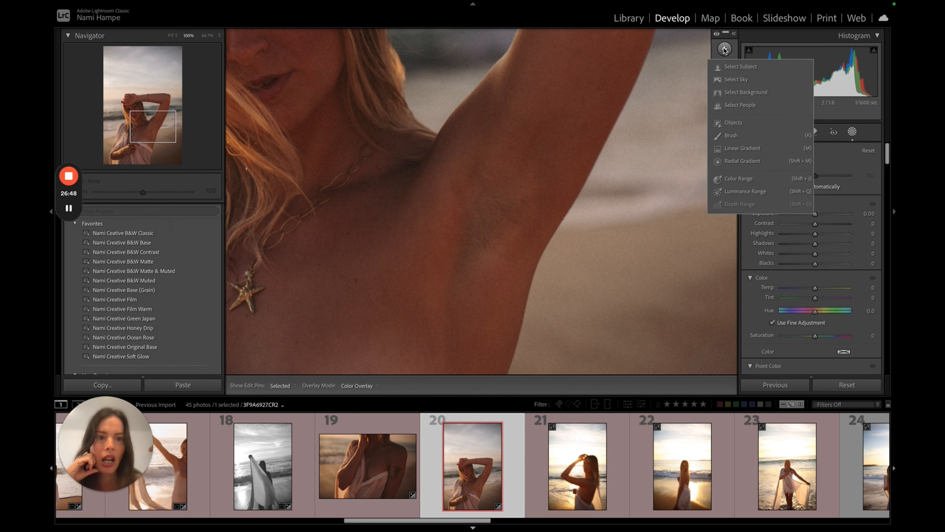
click(725, 49)
click(731, 137)
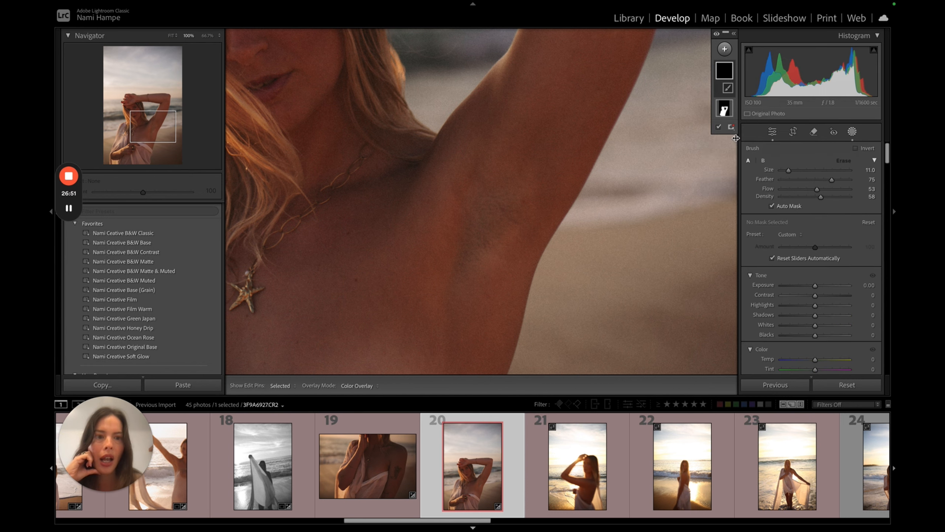
scroll(469, 268, up, 1)
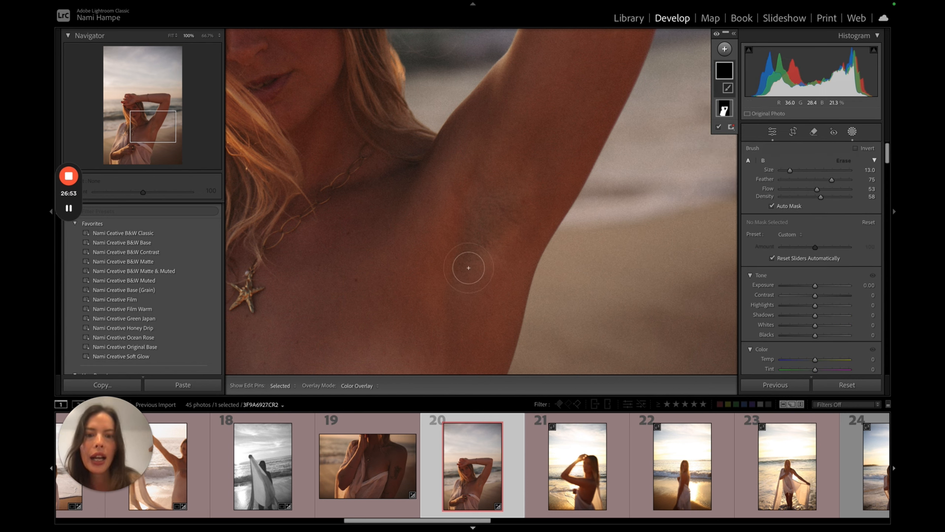
mouse_move(462, 271)
mouse_down()
mouse_move(489, 201)
mouse_move(506, 188)
mouse_move(506, 226)
mouse_move(531, 188)
mouse_move(482, 210)
mouse_move(480, 247)
mouse_up()
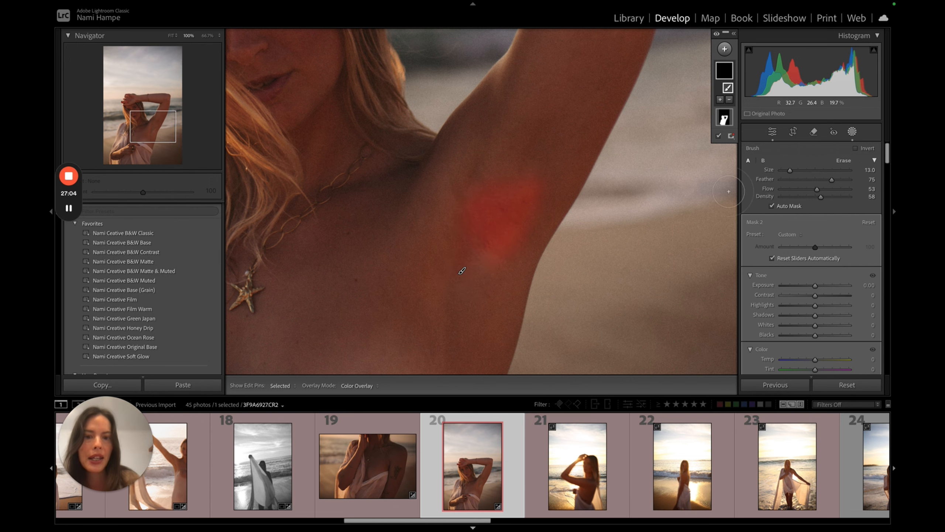
Soften the underarm mask with texture -51, clarity -65 and dehaze -6.
scroll(795, 309, down, 10)
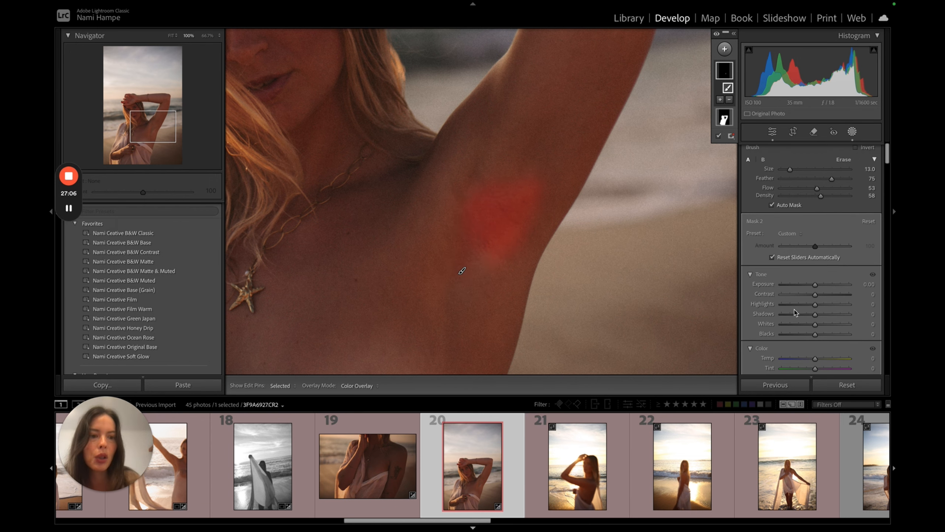
scroll(794, 310, down, 8)
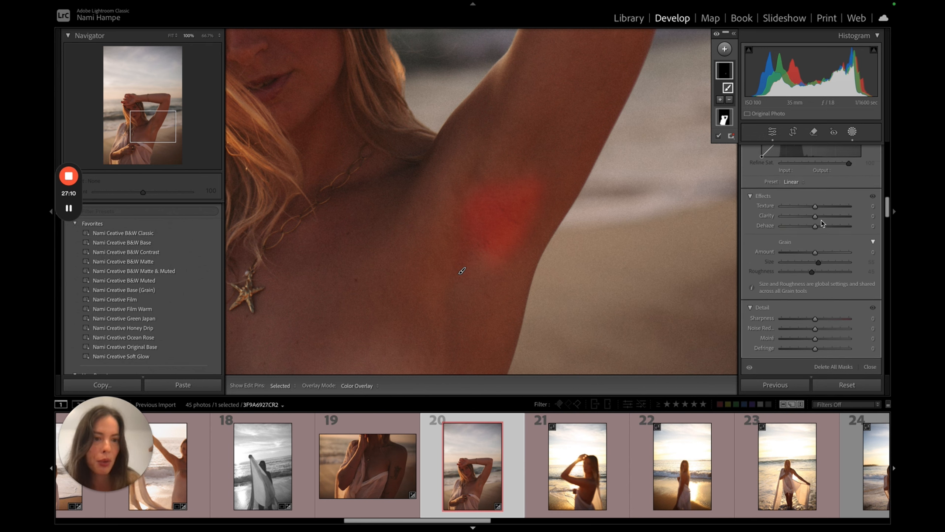
drag(815, 208, 811, 229)
click(799, 216)
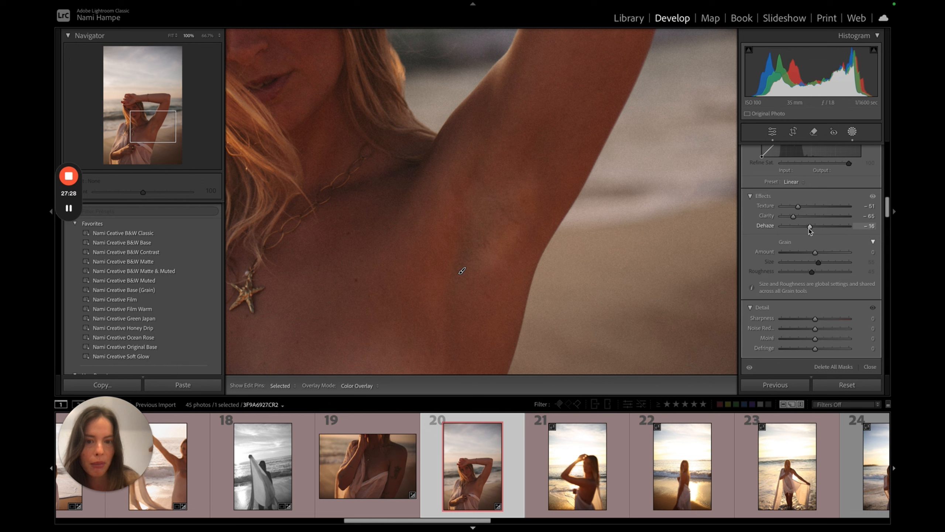
drag(809, 228, 813, 229)
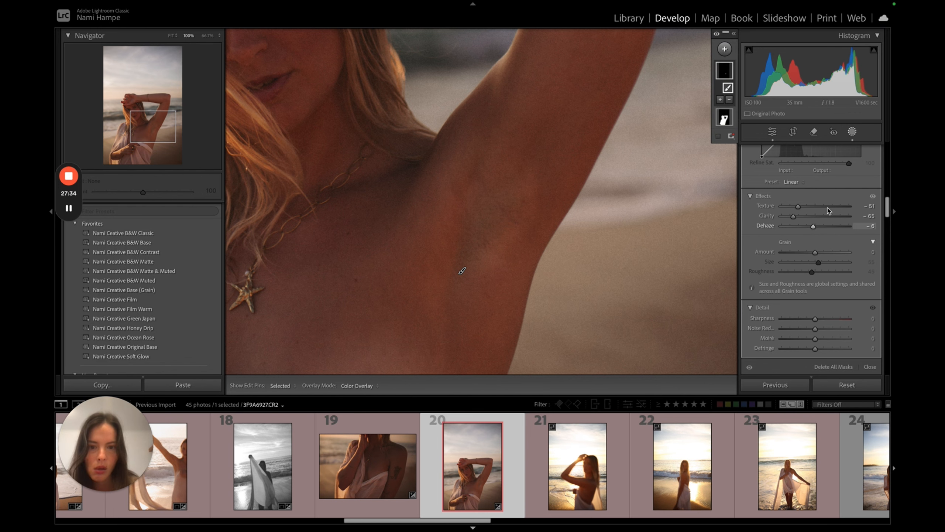
Set the underarm mask's blacks to 3 and close the masking tool.
scroll(825, 229, up, 10)
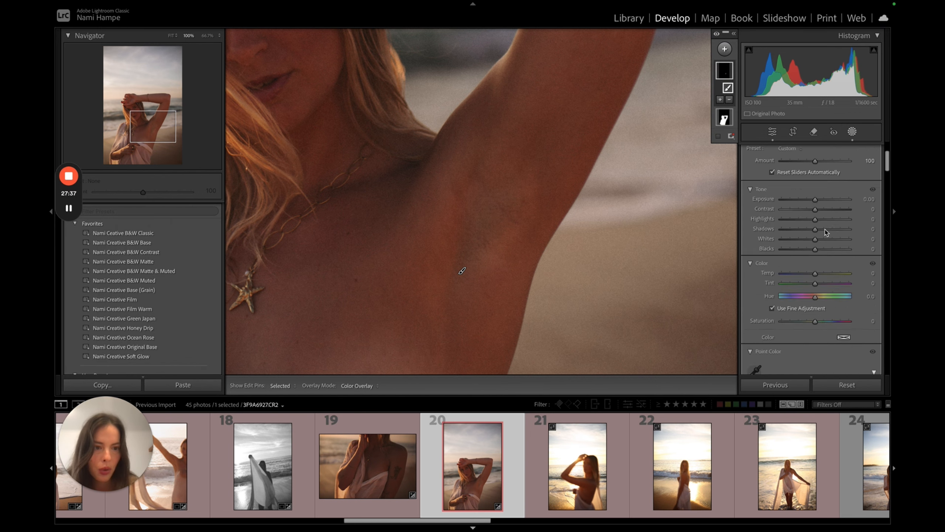
scroll(825, 229, up, 5)
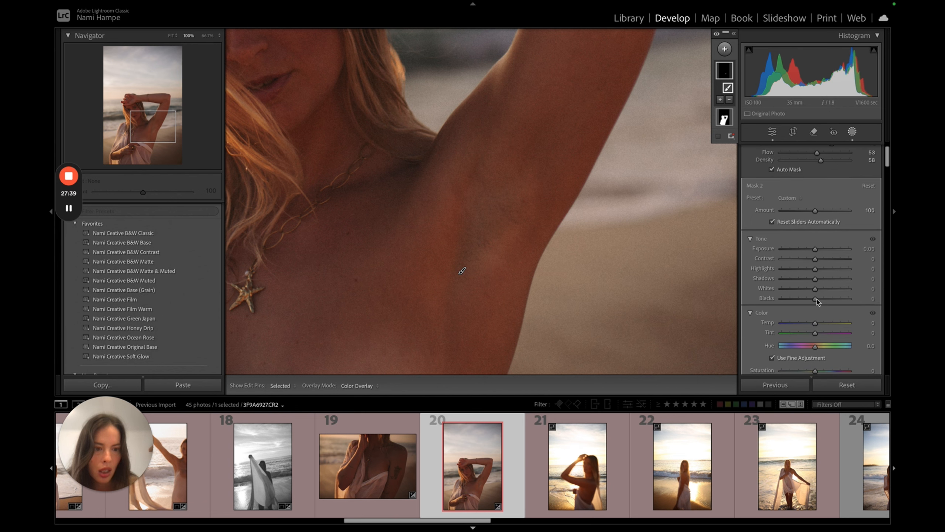
mouse_move(818, 300)
mouse_down()
mouse_move(827, 299)
mouse_move(818, 299)
mouse_up()
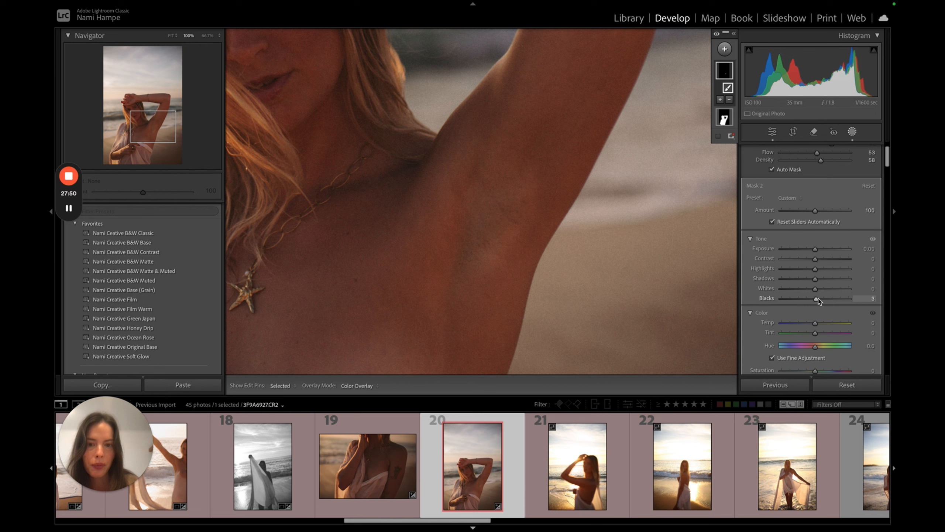
key(Return)
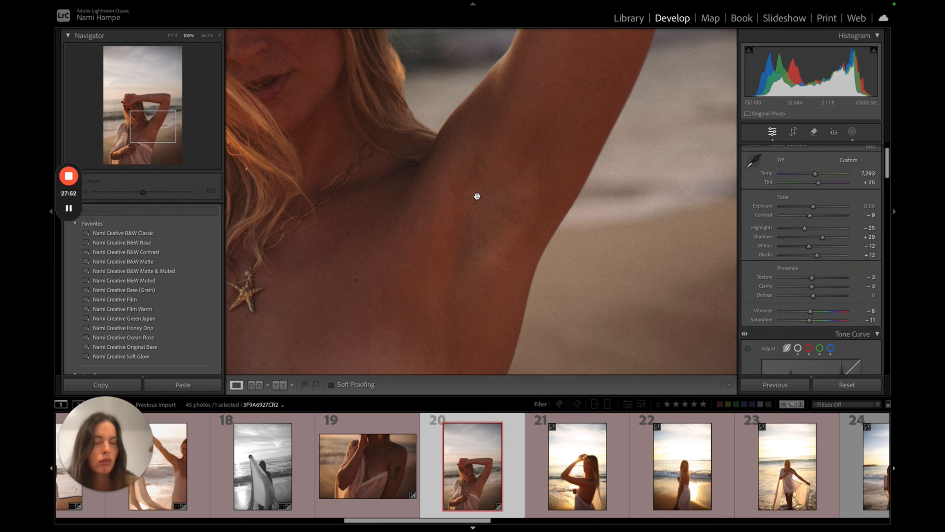
Compare the twentieth photo before and after editing side by side, and inspect the softened underarm at 100% view.
click(501, 168)
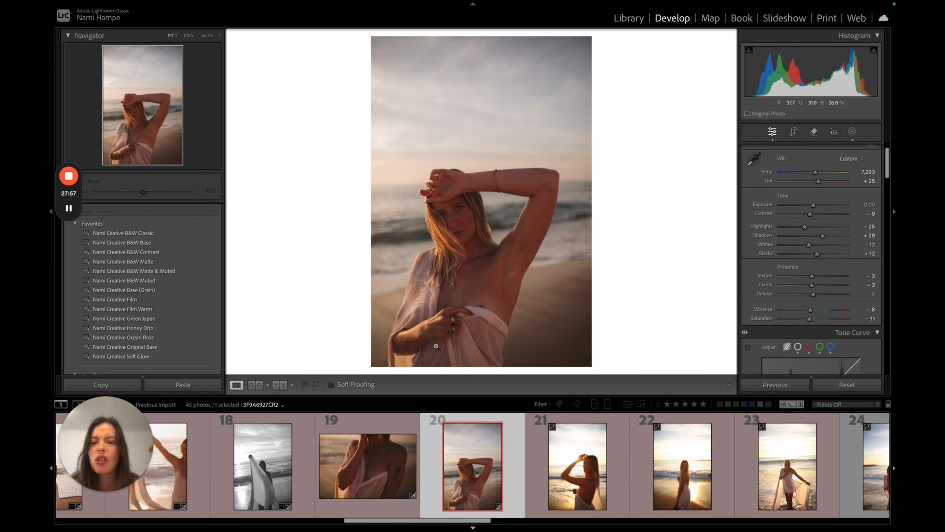
click(282, 384)
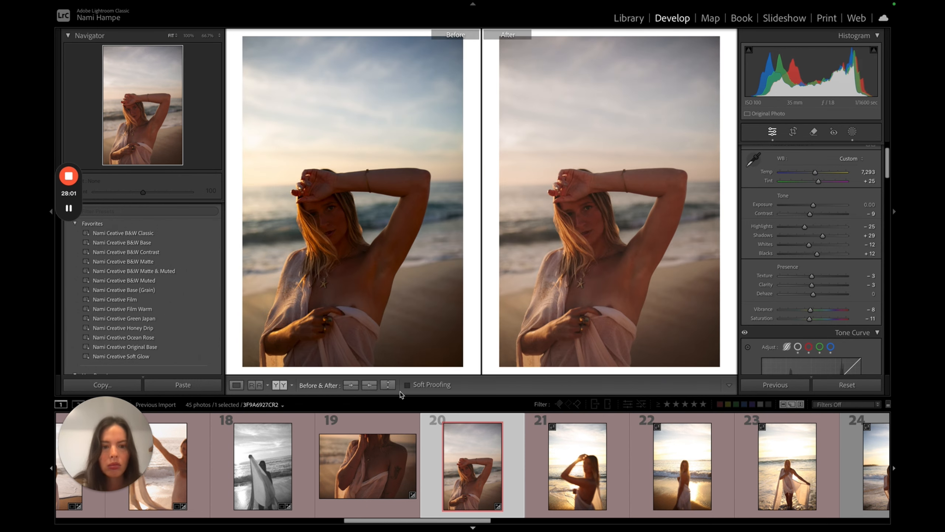
click(236, 385)
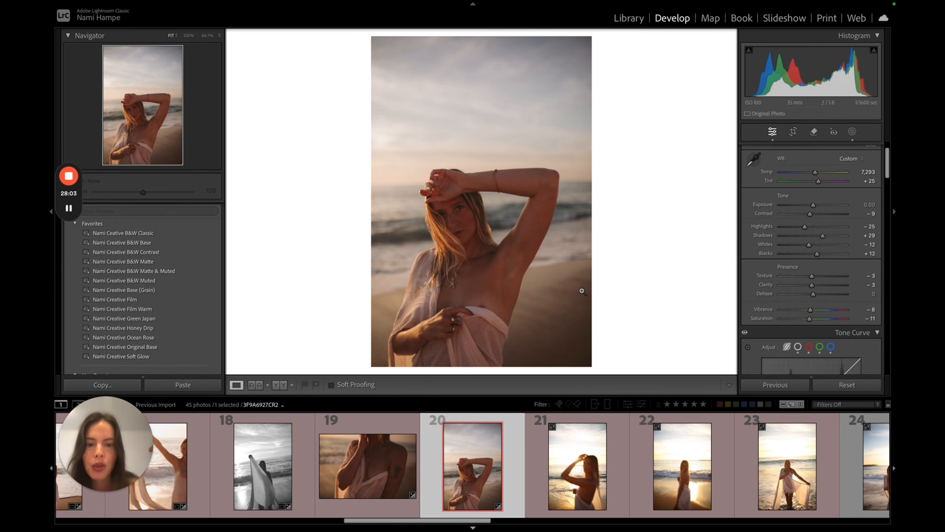
click(510, 249)
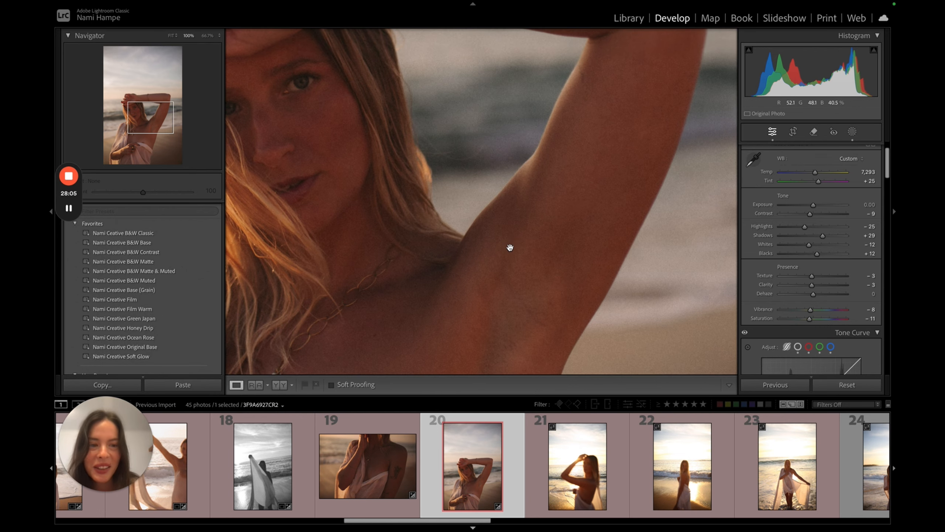
click(623, 210)
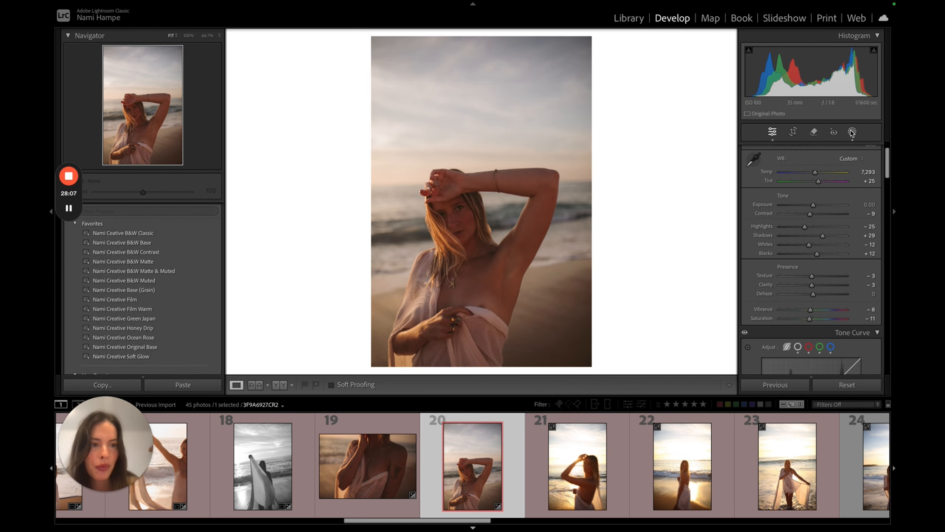
Delete the whole underarm mask to compare the skin without it, and undo the deletion.
click(852, 133)
click(725, 73)
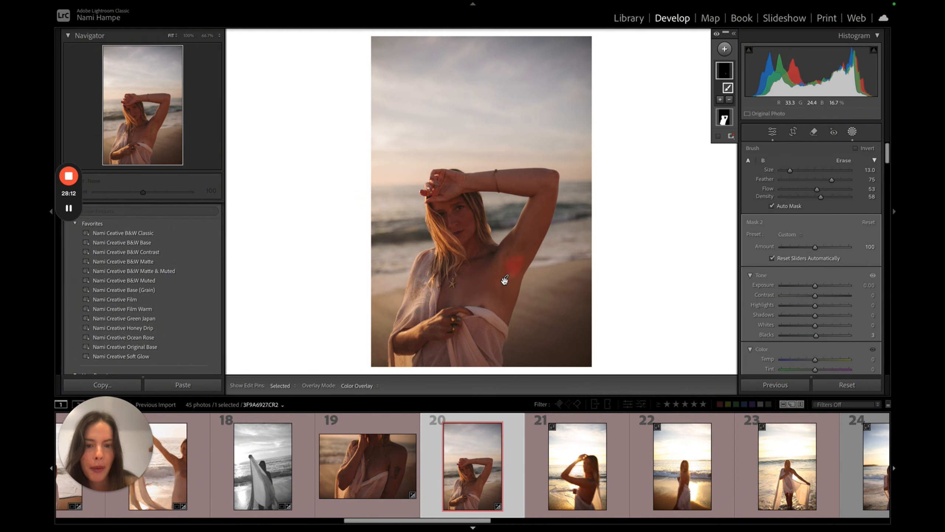
right_click(506, 281)
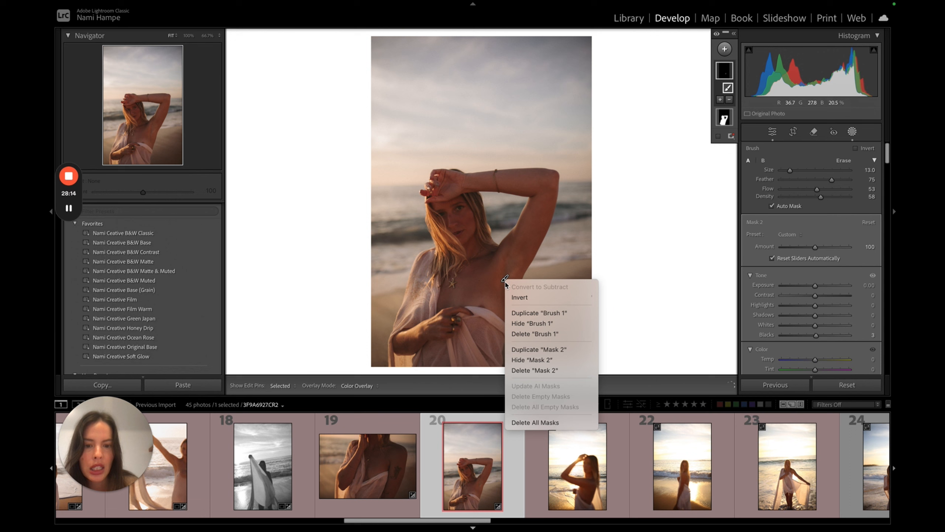
click(537, 371)
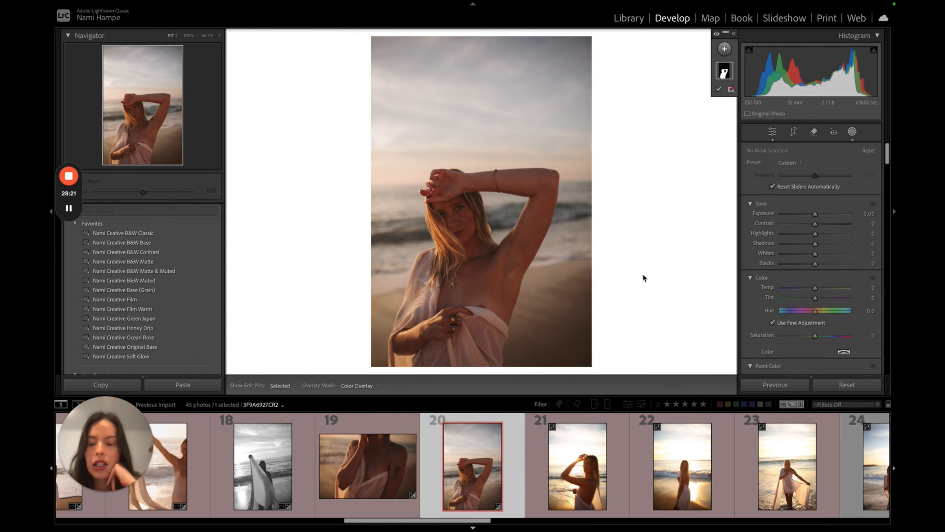
key(ctrl+z)
key(ctrl+z)
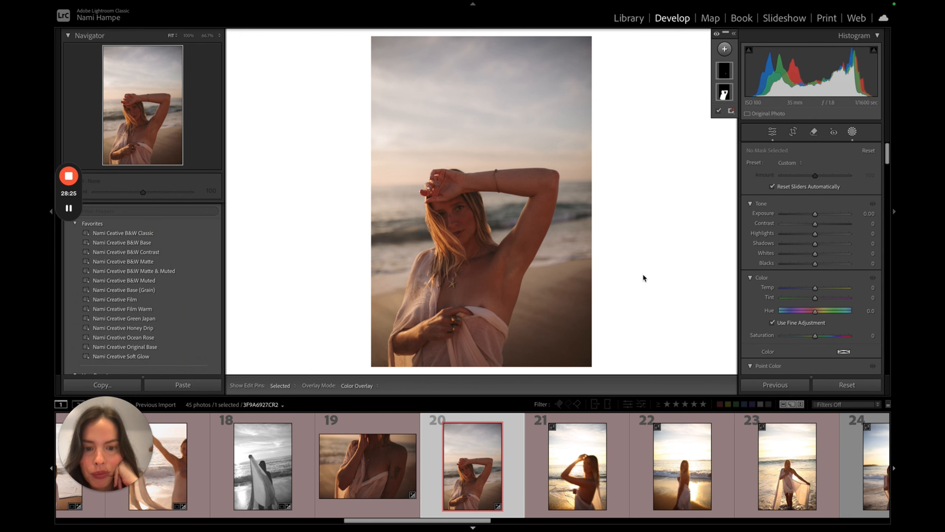
Delete only the brush component of the underarm mask for comparison, and restore it before leaving the masking tool.
click(725, 71)
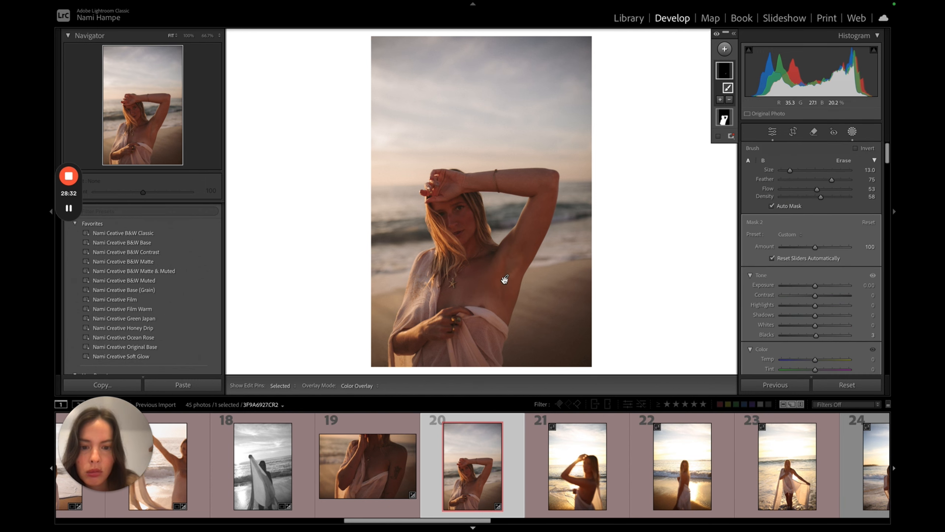
right_click(505, 279)
click(524, 333)
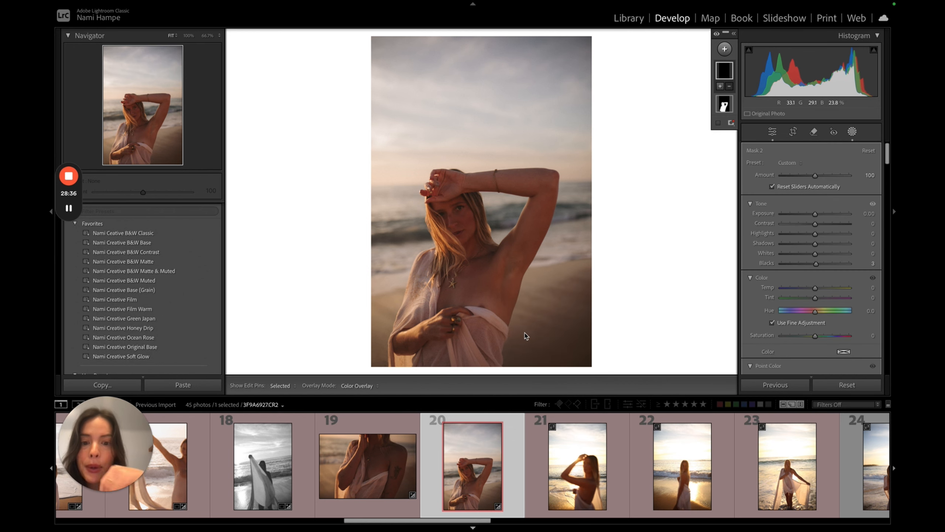
key(super+z)
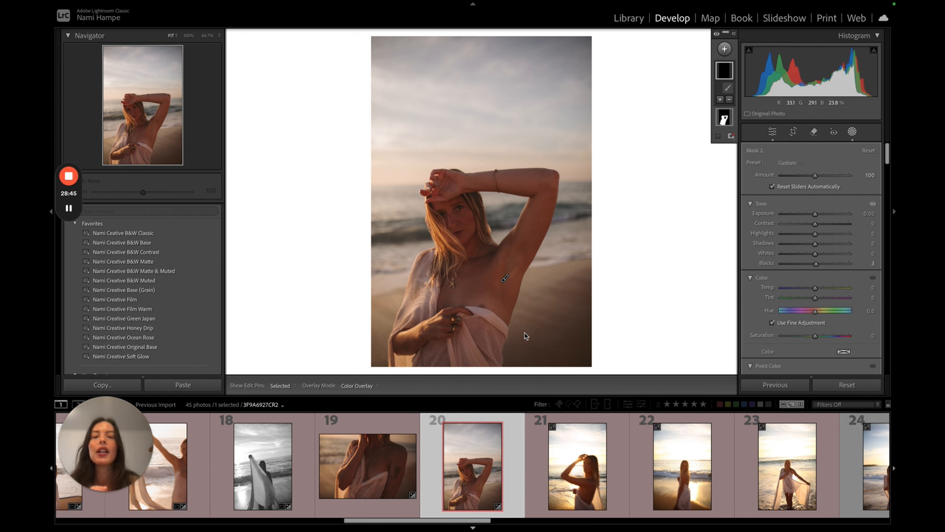
key(Escape)
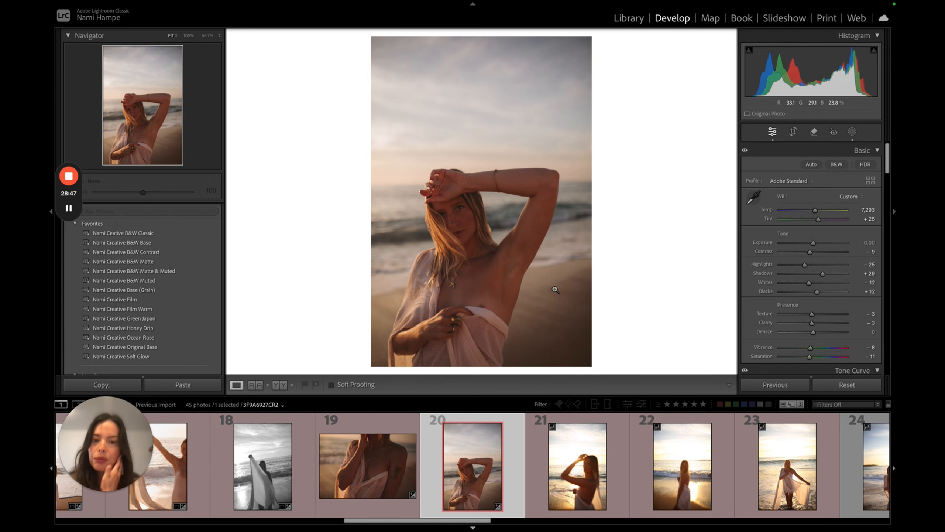
Apply the copied edit settings to the next photo, 3F9A6934.CR2.
click(557, 280)
click(557, 280)
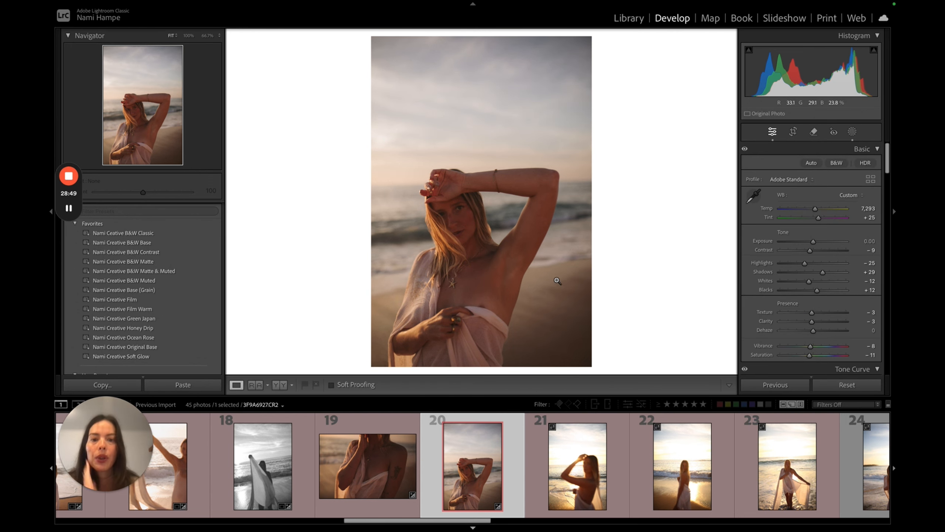
key(Right)
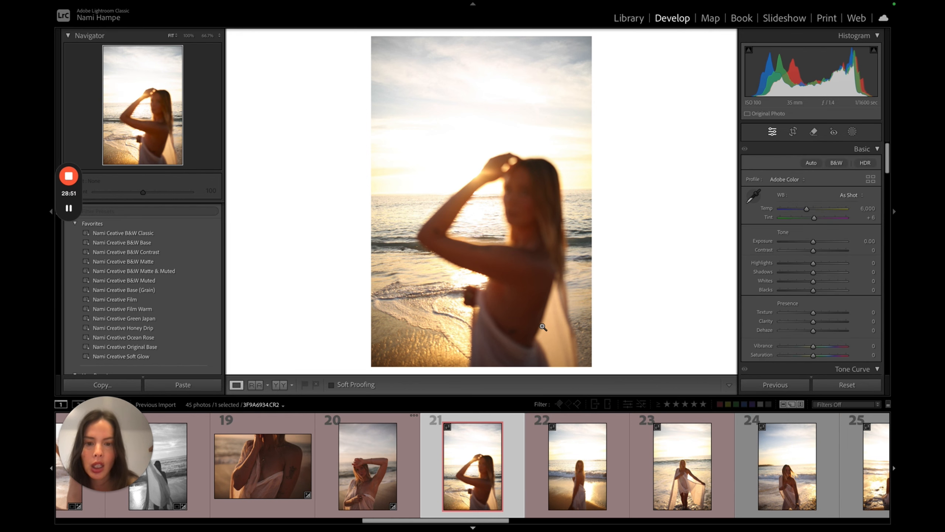
key(super+v)
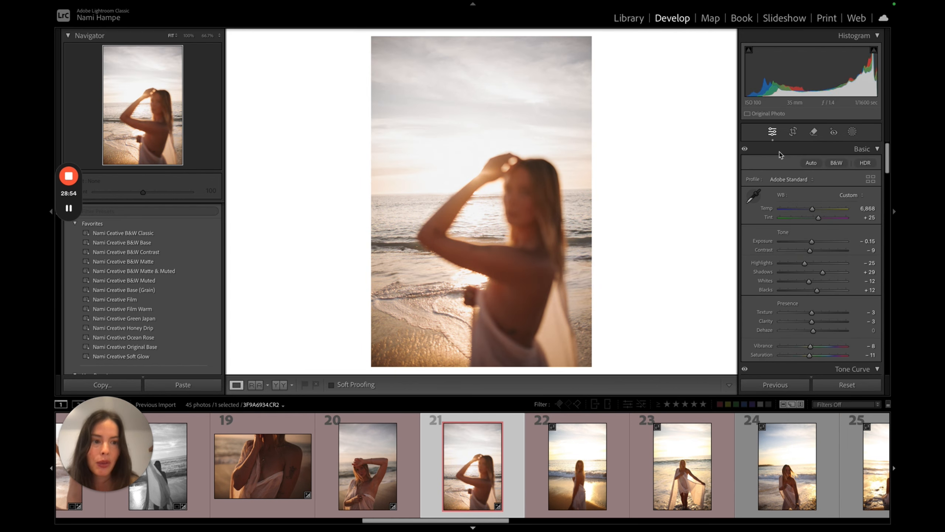
Straighten the horizon of 3F9A6934.CR2 by rotating the crop to an angle of about -0.01.
click(793, 131)
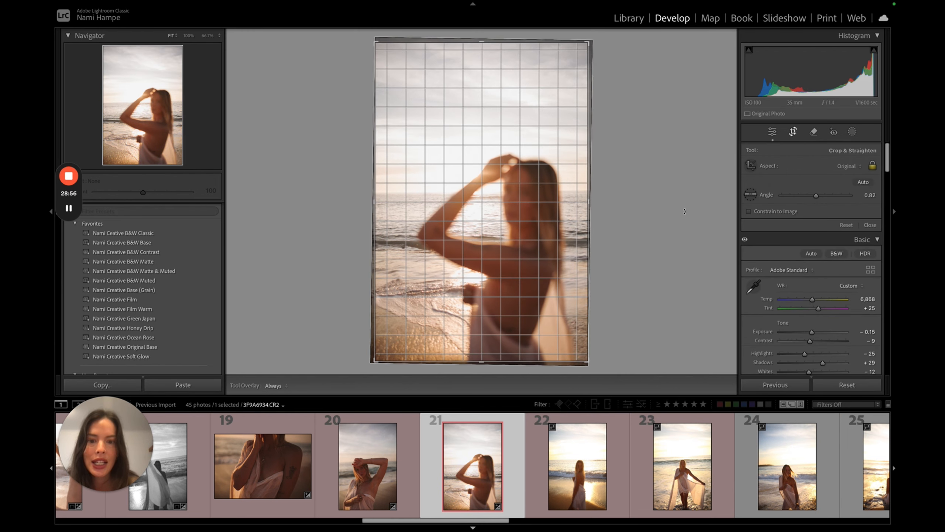
drag(684, 212, 685, 209)
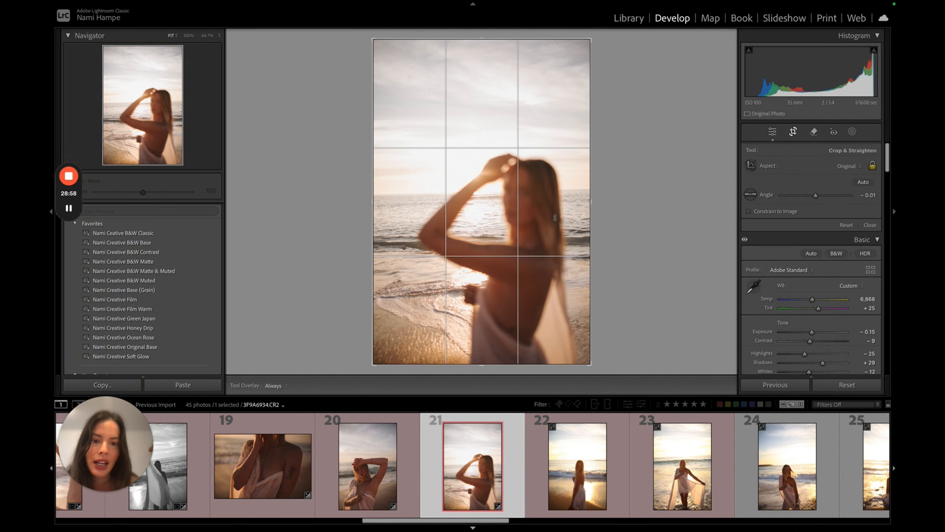
double_click(554, 195)
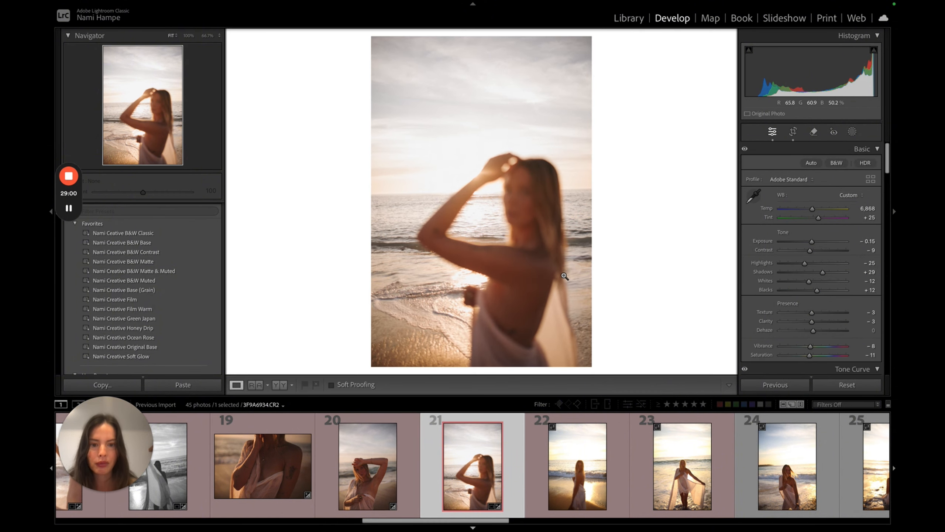
Apply the copied edit settings to 3F9A6939.CR2 and warm its white balance to a temperature of 7,332.
key(Right)
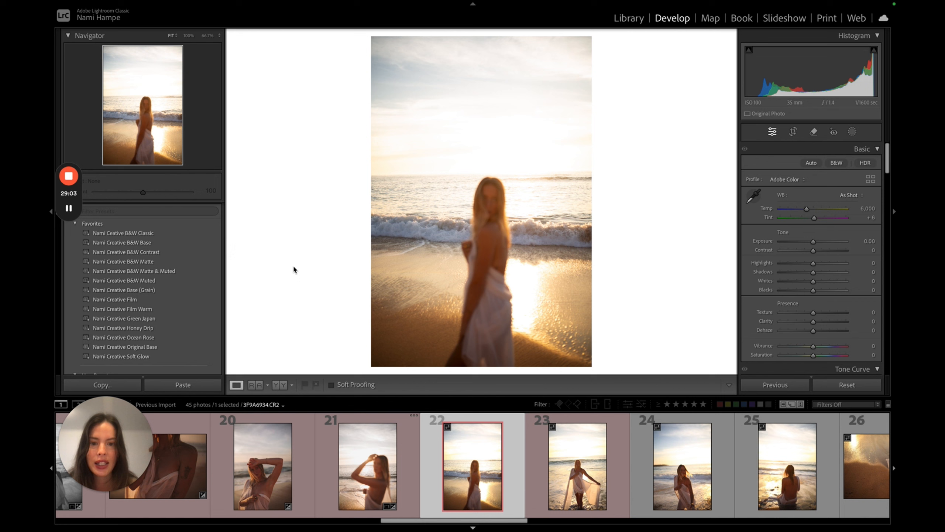
key(ctrl+shift+v)
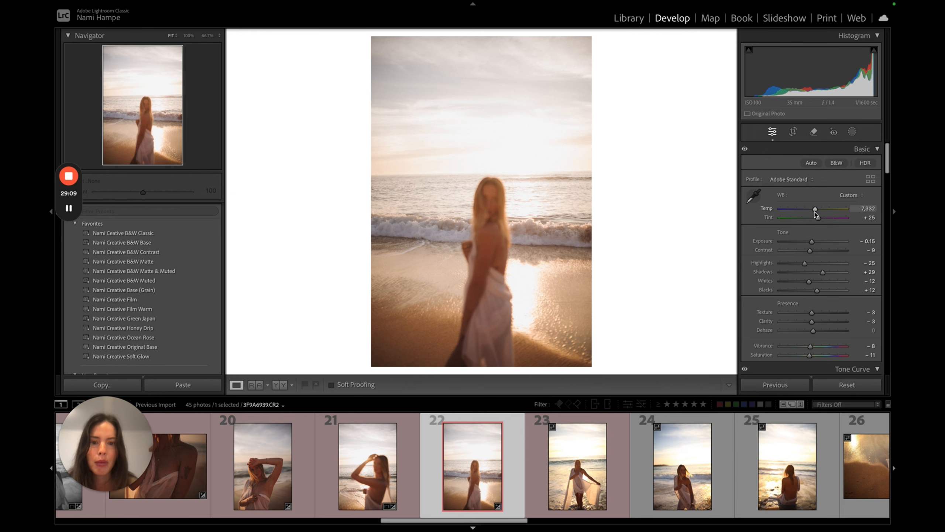
Apply the copied edit settings to 3F9A6961.CR2 and warm its white balance to a temperature of 8,799.
key(Right)
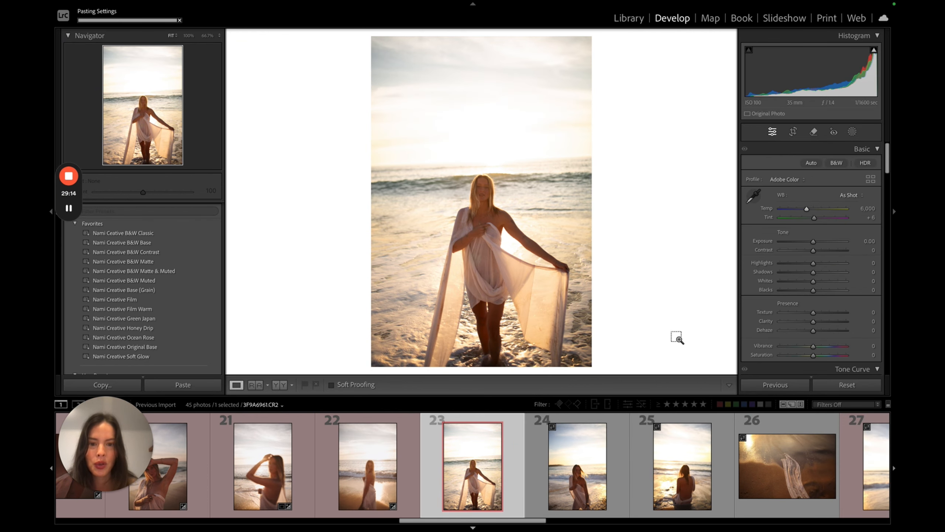
key(ctrl+shift+v)
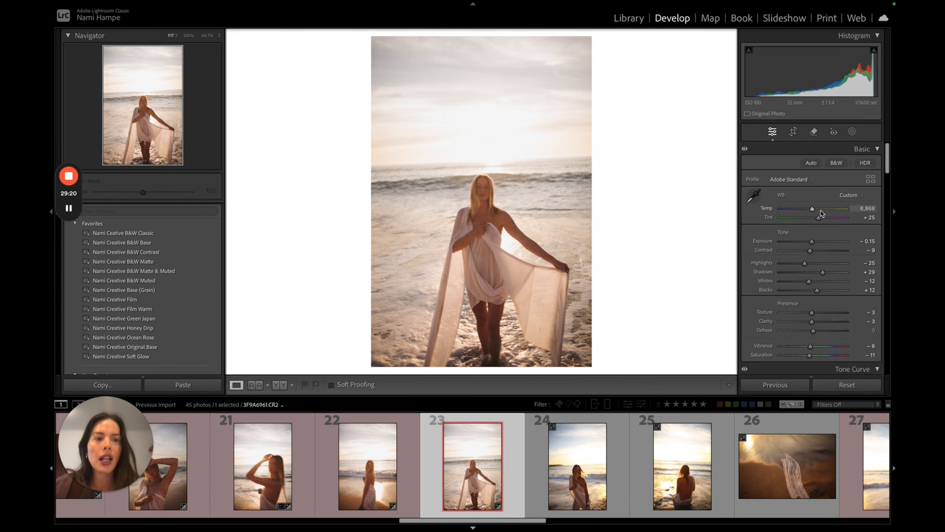
key(ctrl+z)
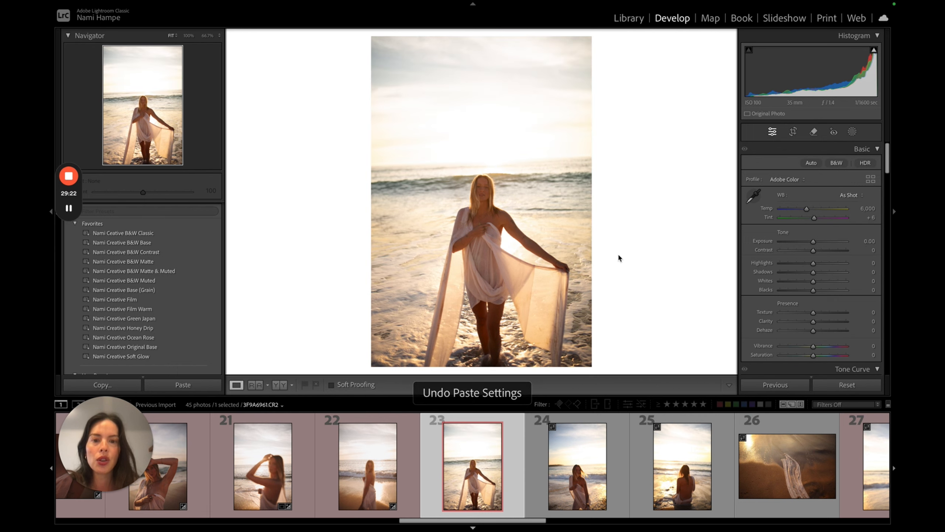
key(ctrl+shift+v)
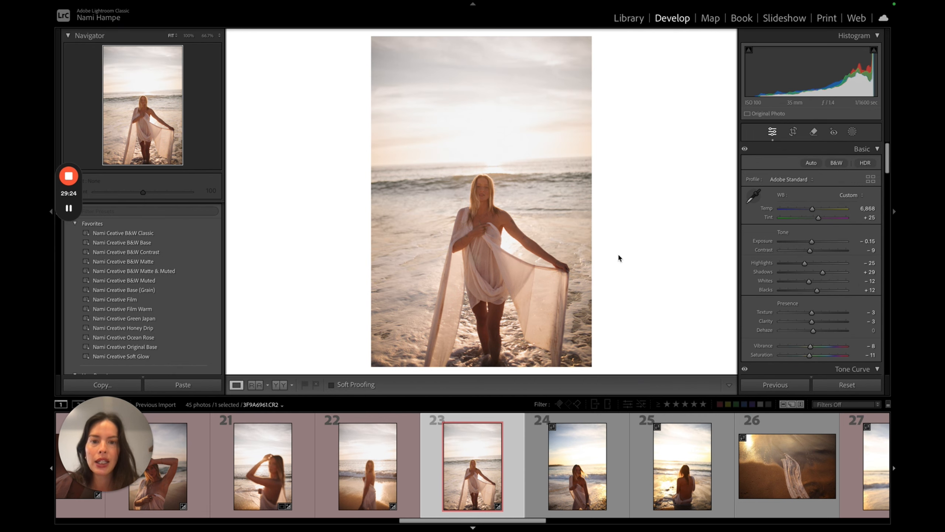
click(824, 211)
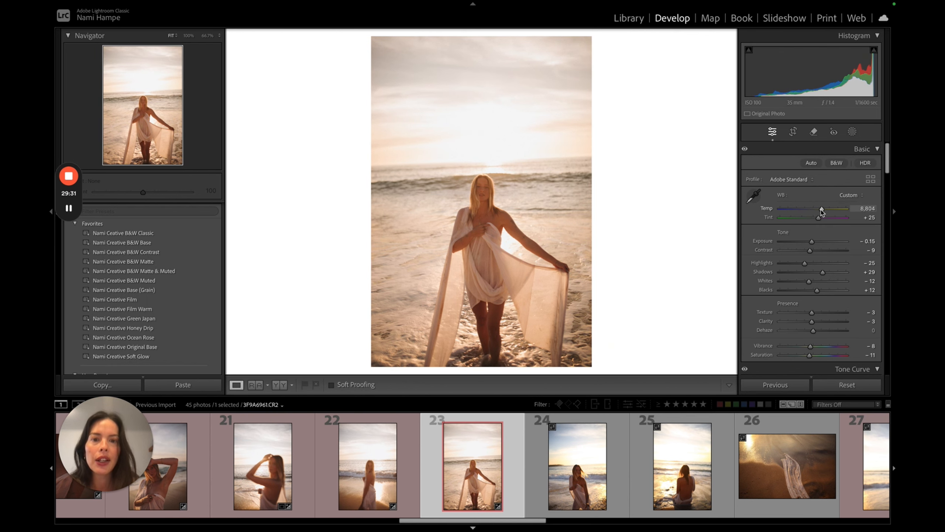
drag(822, 210, 821, 210)
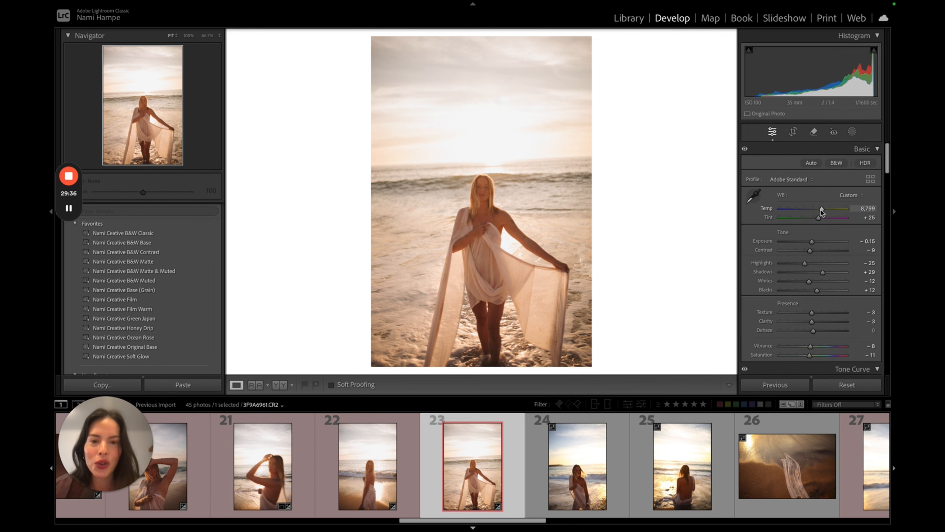
Straighten the horizon of 3F9A6961.CR2 by rotating the crop to an angle of about 3.13.
click(795, 134)
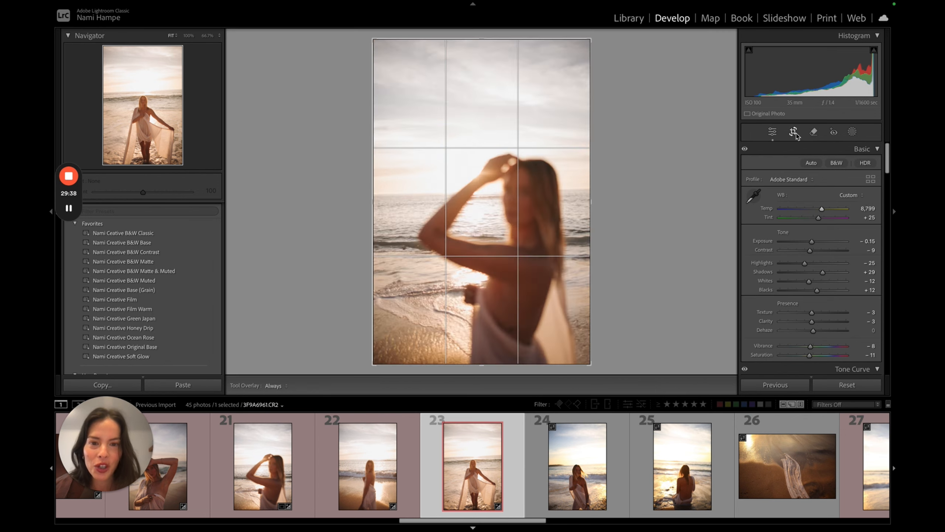
drag(625, 207, 625, 229)
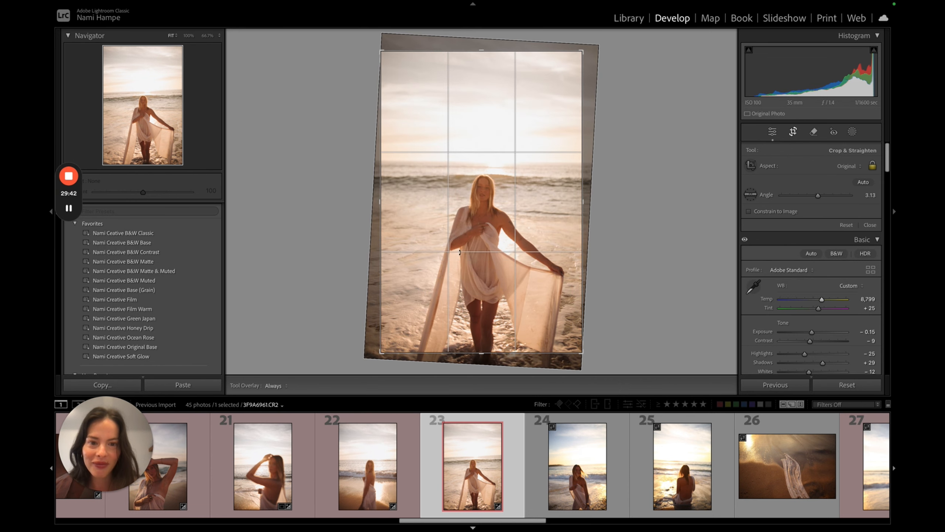
key(Return)
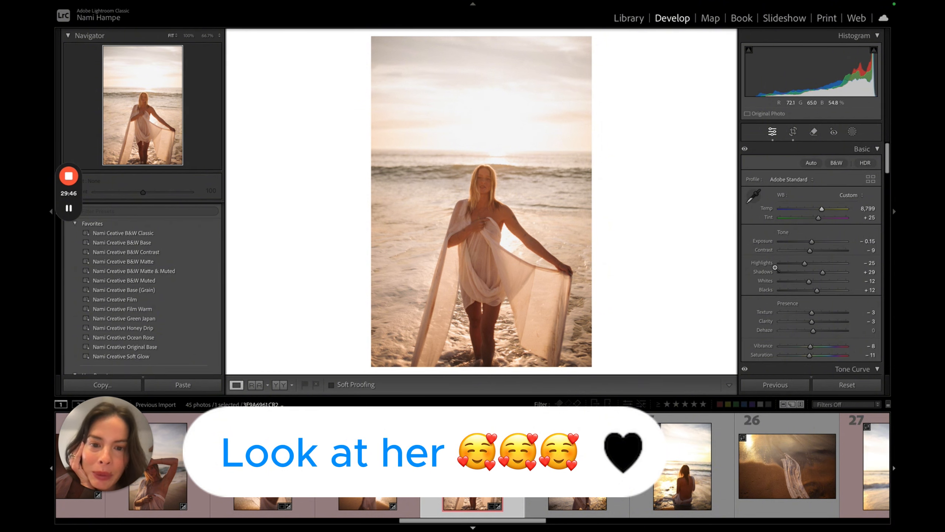
Reduce the photo's grain to Amount 10, Size 20 and Roughness 22 while checking the subject's face close up.
click(499, 180)
scroll(784, 294, down, 1)
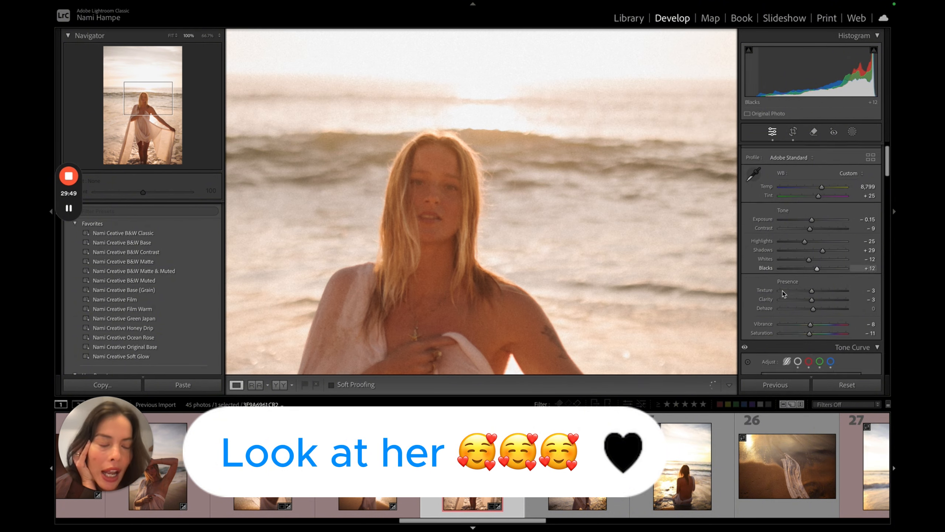
scroll(784, 294, down, 15)
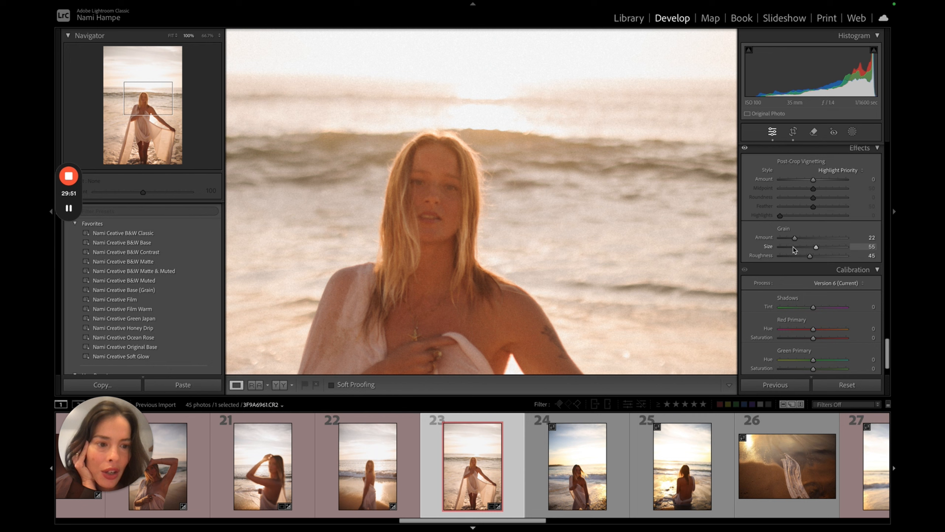
click(795, 256)
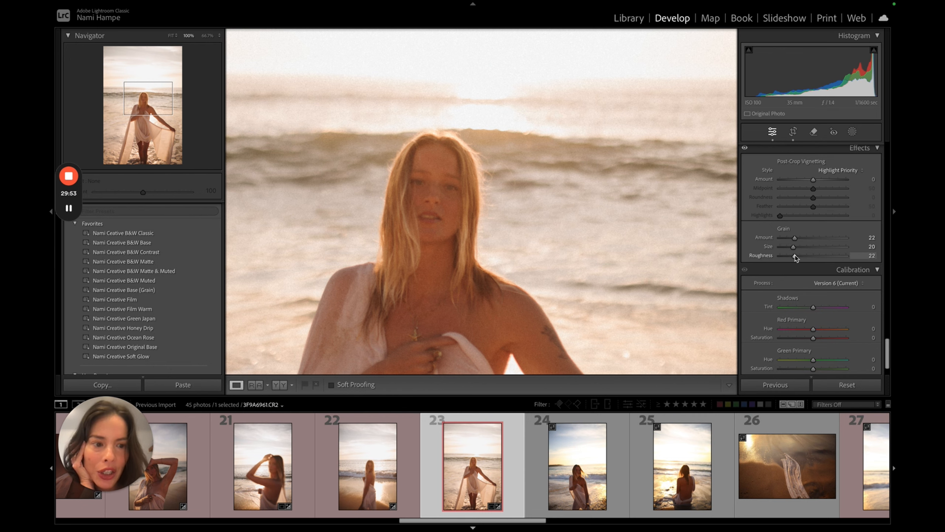
click(787, 237)
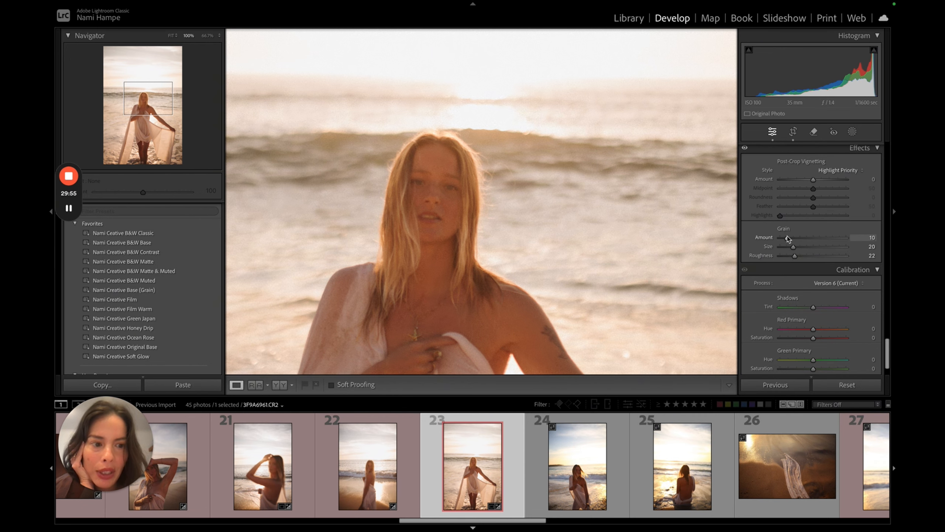
click(525, 229)
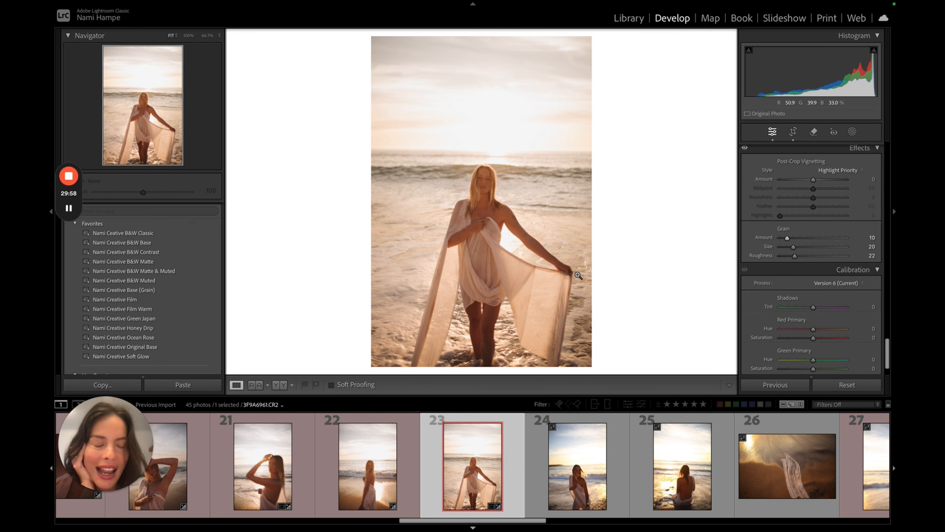
Set the photo's sharpening Amount to 39 and its manual luminance noise reduction to 36.
scroll(785, 258, up, 4)
scroll(785, 258, up, 10)
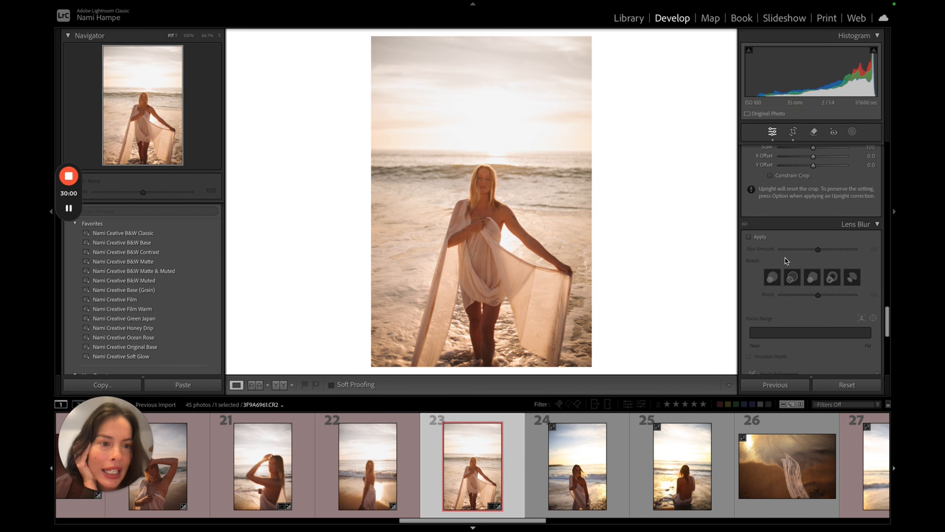
scroll(785, 259, up, 10)
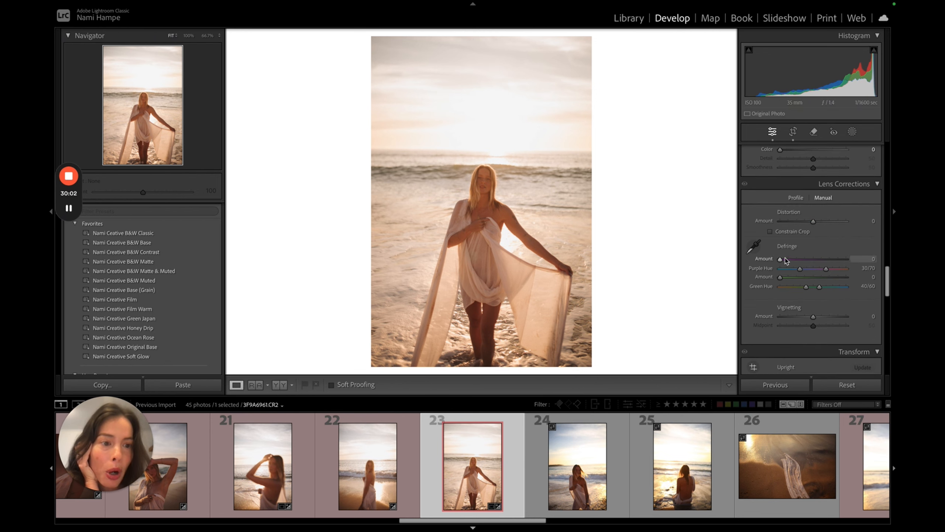
scroll(785, 260, up, 2)
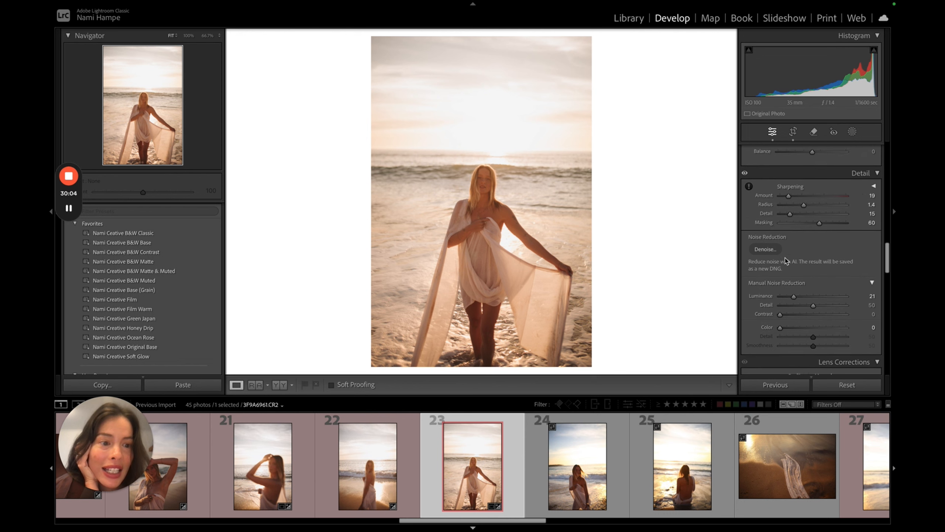
drag(788, 198, 798, 199)
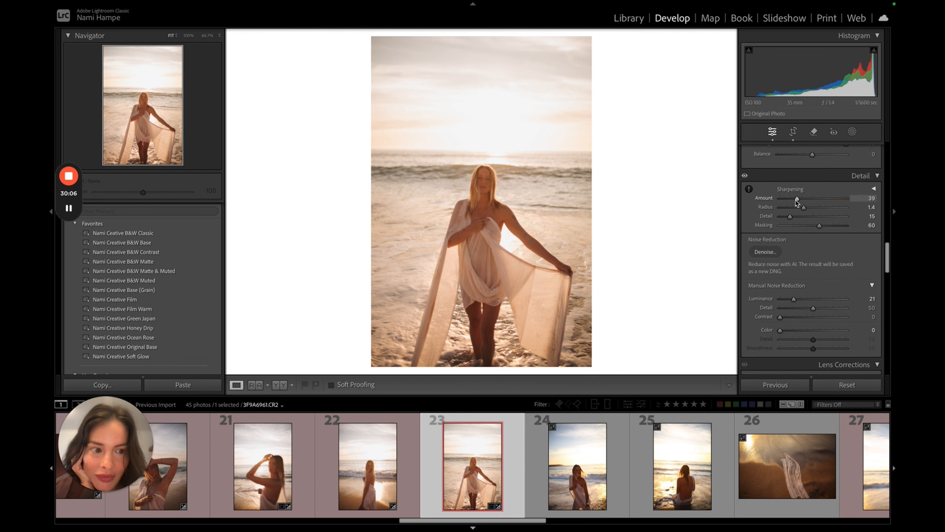
scroll(795, 273, down, 1)
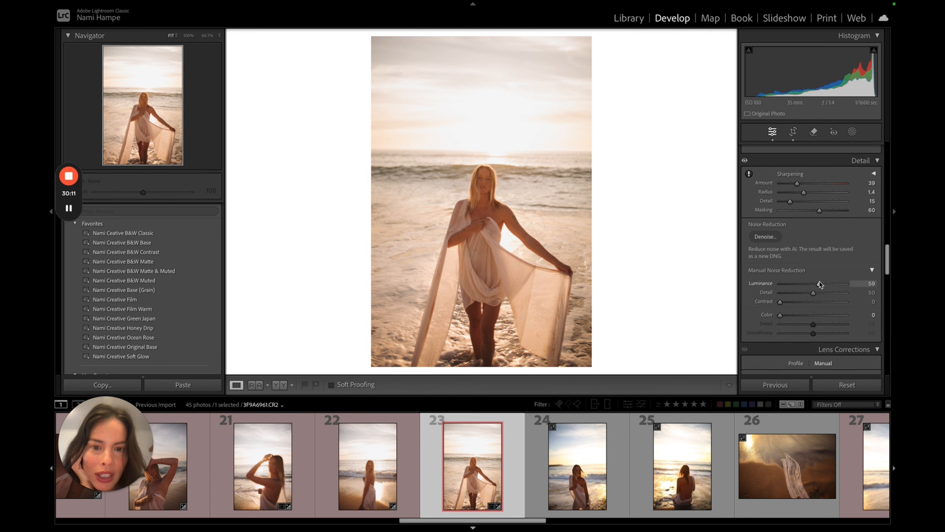
drag(819, 282, 804, 282)
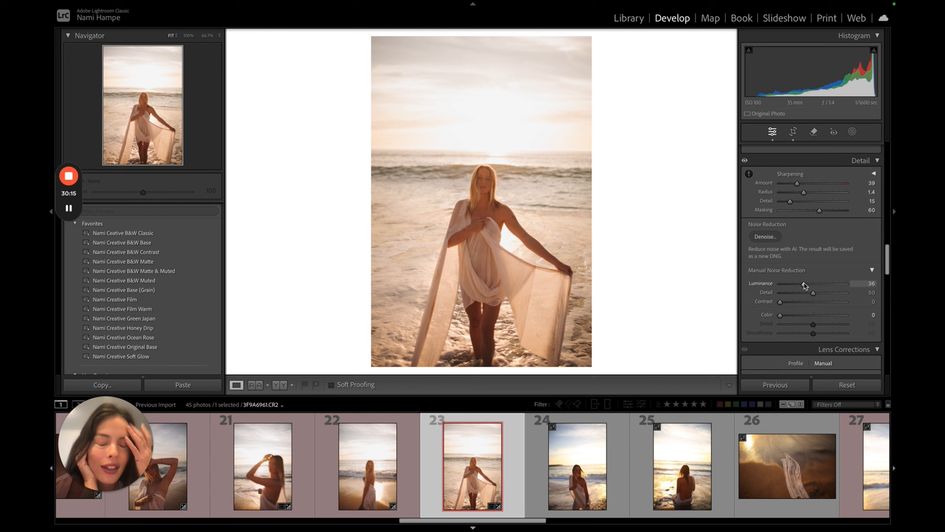
Soften the beach photo by lowering Dehaze to -13.
scroll(803, 268, up, 5)
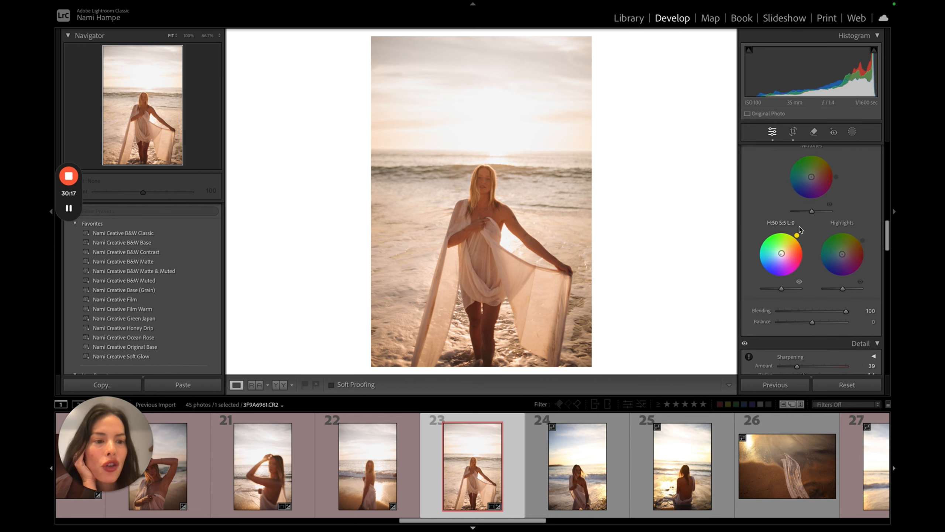
scroll(800, 230, up, 10)
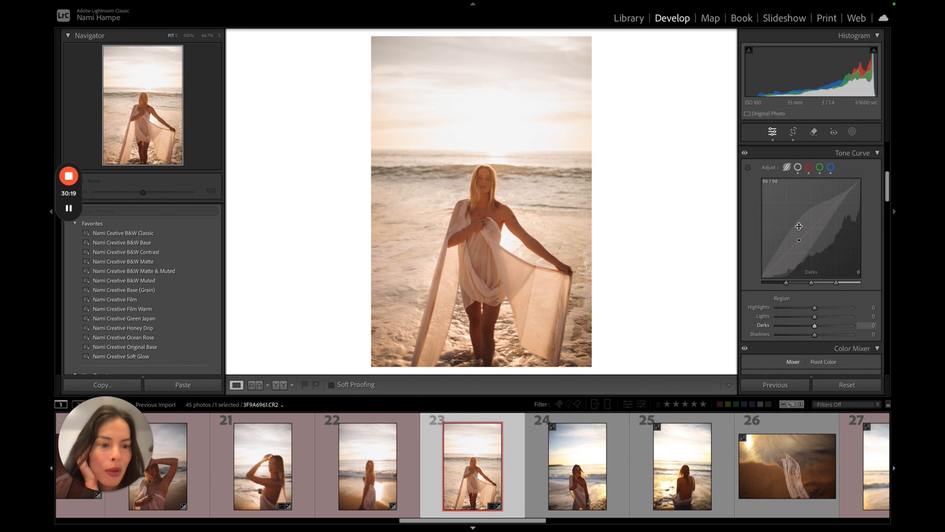
scroll(799, 226, up, 6)
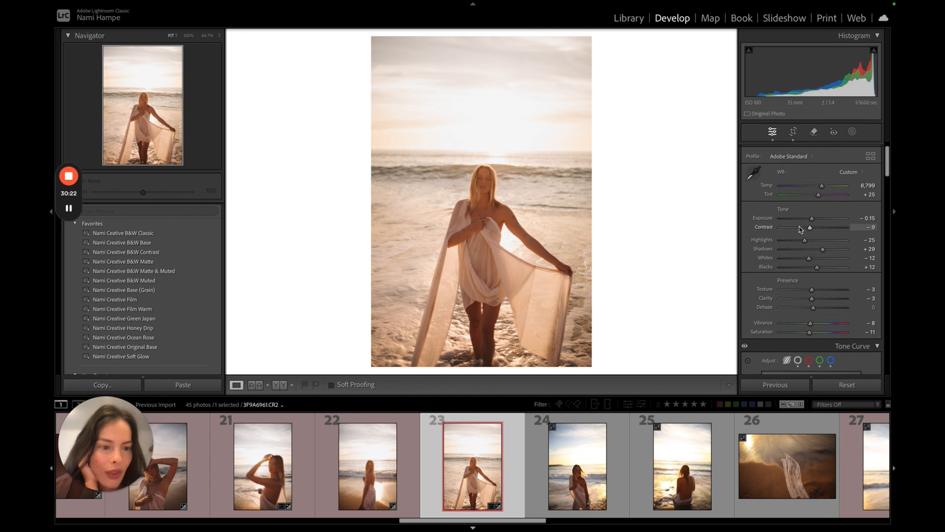
scroll(801, 229, down, 1)
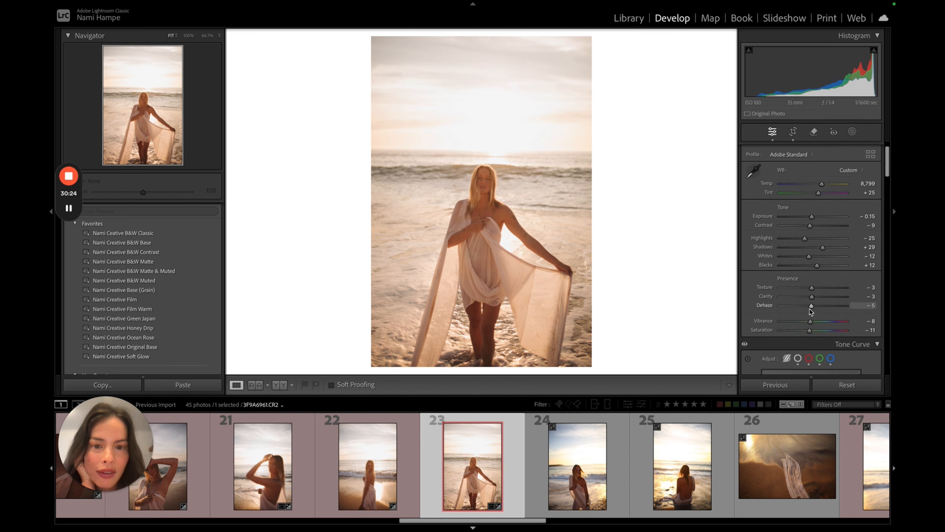
drag(810, 309, 811, 309)
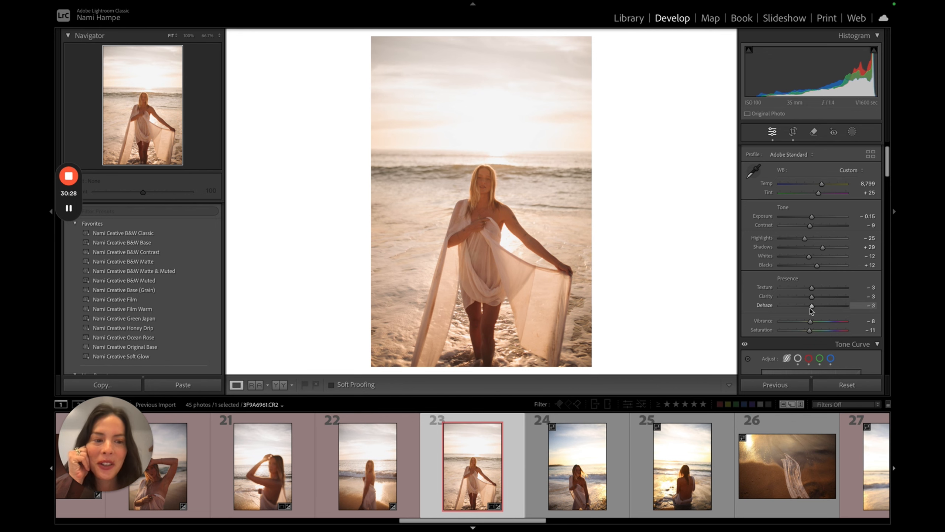
mouse_move(812, 309)
mouse_down()
mouse_move(798, 310)
mouse_move(808, 310)
mouse_up()
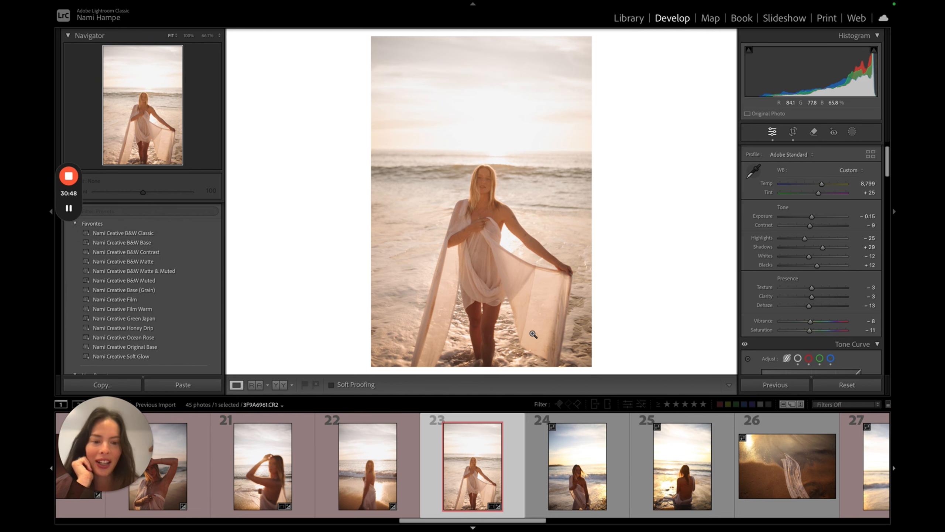
Move on to the next beach portrait in the gallery, 3F9A6971.CR2.
key(Right)
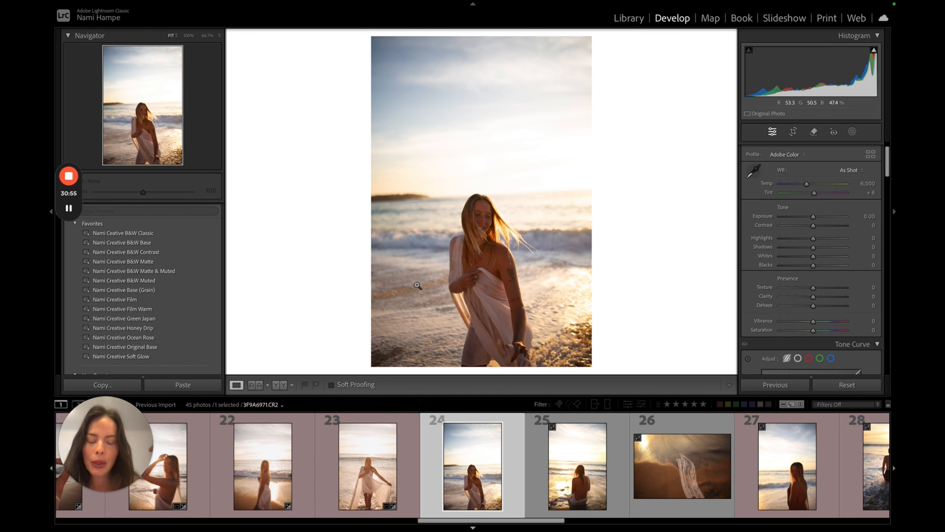
click(796, 130)
drag(570, 46, 538, 116)
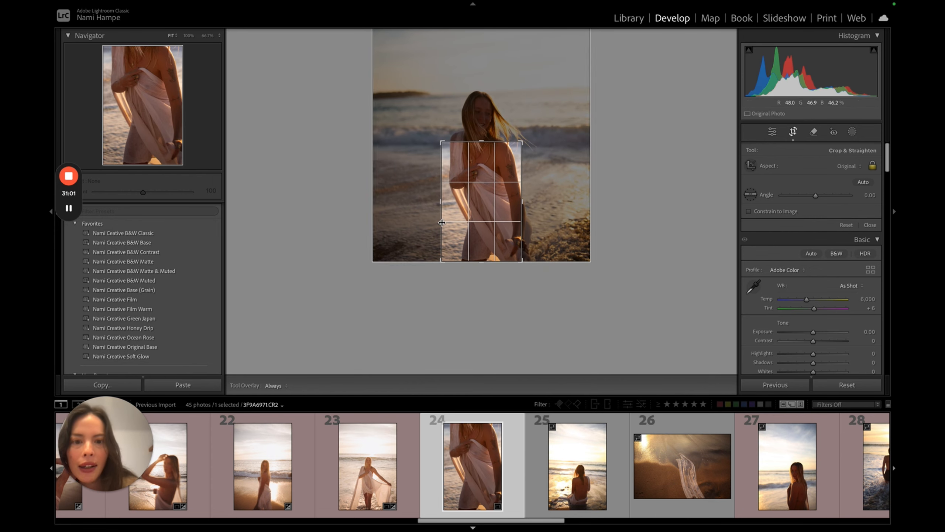
drag(473, 187, 480, 203)
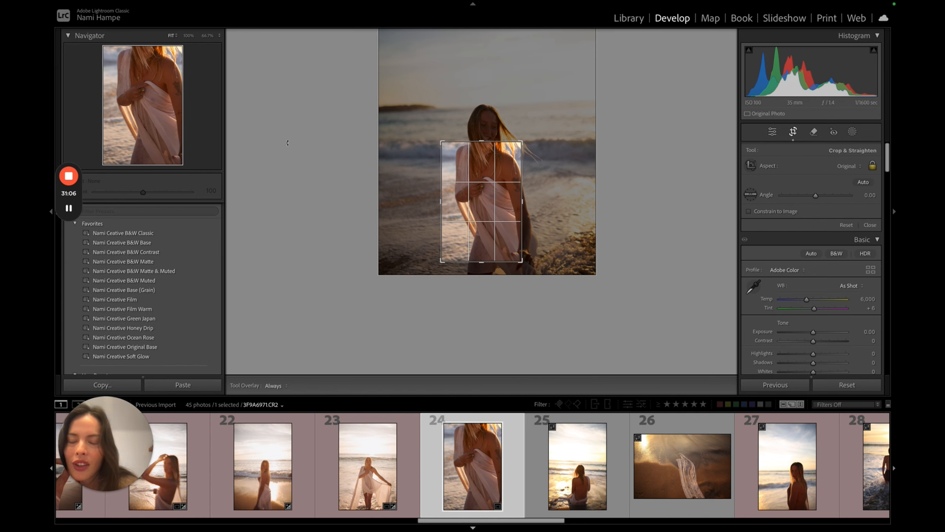
key(Return)
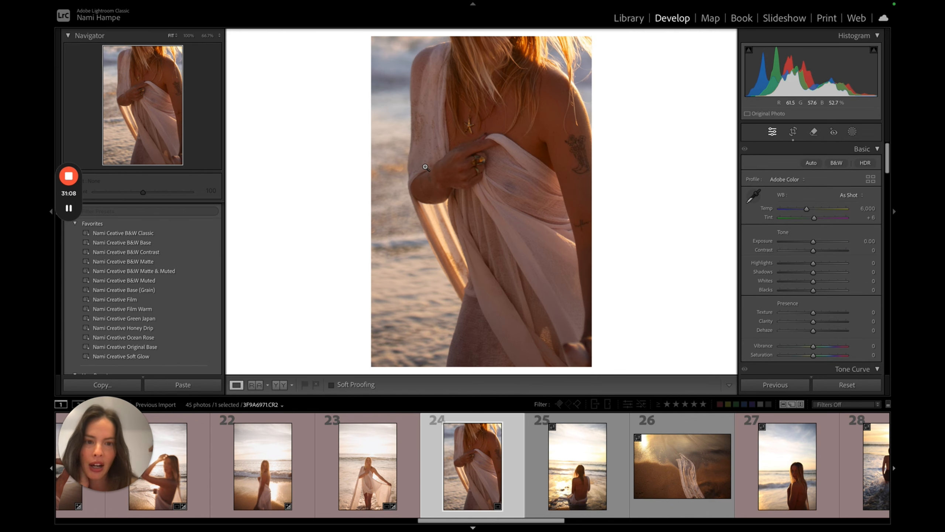
key(ctrl+z)
key(ctrl+z)
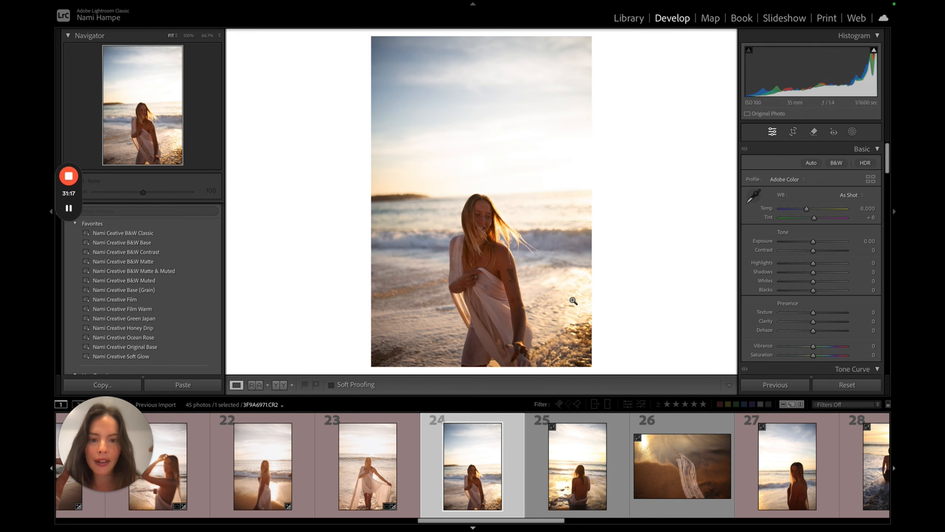
Crop 3F9A6971.CR2 at its original aspect ratio to a tight vertical frame of the draped body, cutting off the upper face.
click(801, 131)
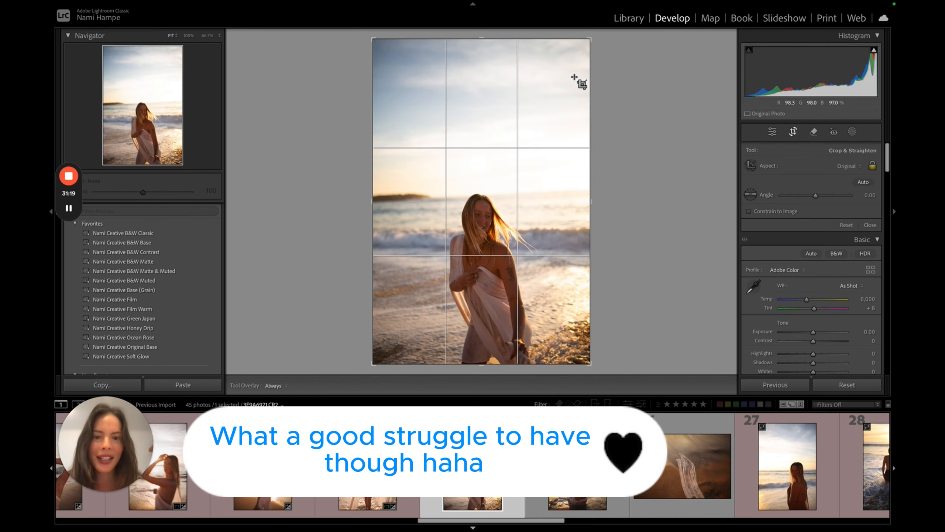
drag(593, 40, 545, 136)
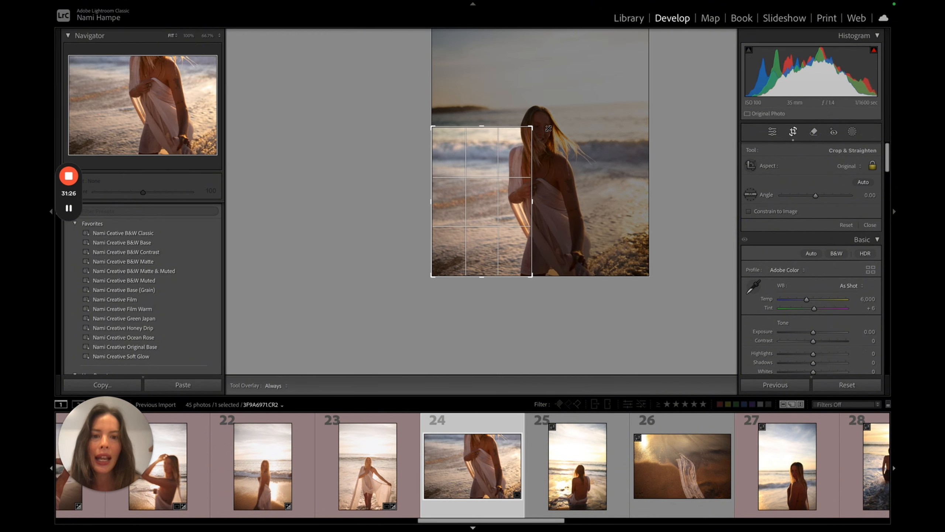
drag(487, 186, 417, 179)
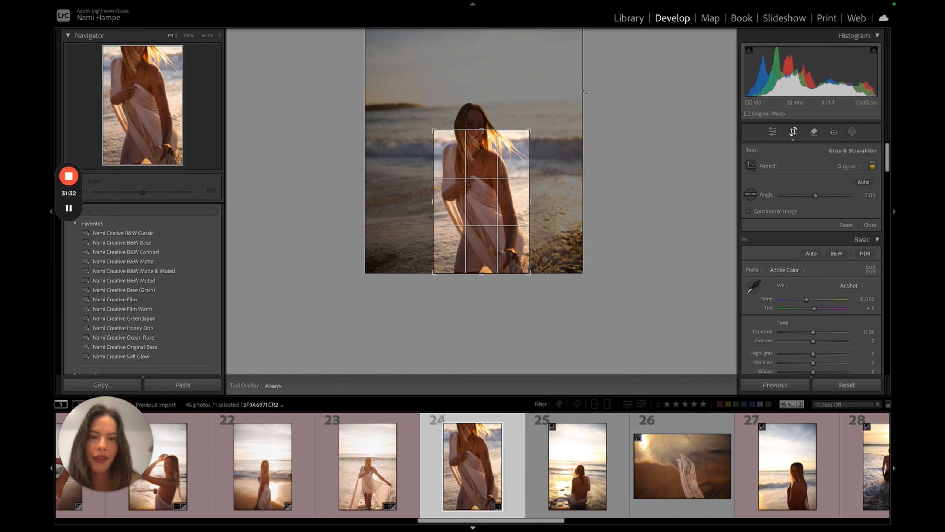
drag(527, 138, 524, 142)
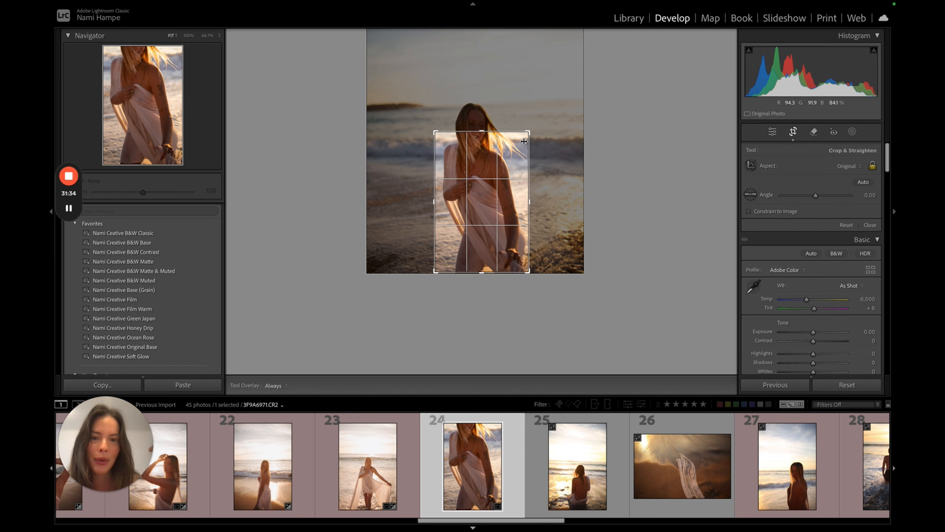
drag(474, 199, 470, 200)
key(Return)
Paste the copied settings onto the cropped close-up and adjust its white balance to Temp 7,564 and Tint +17.
click(505, 202)
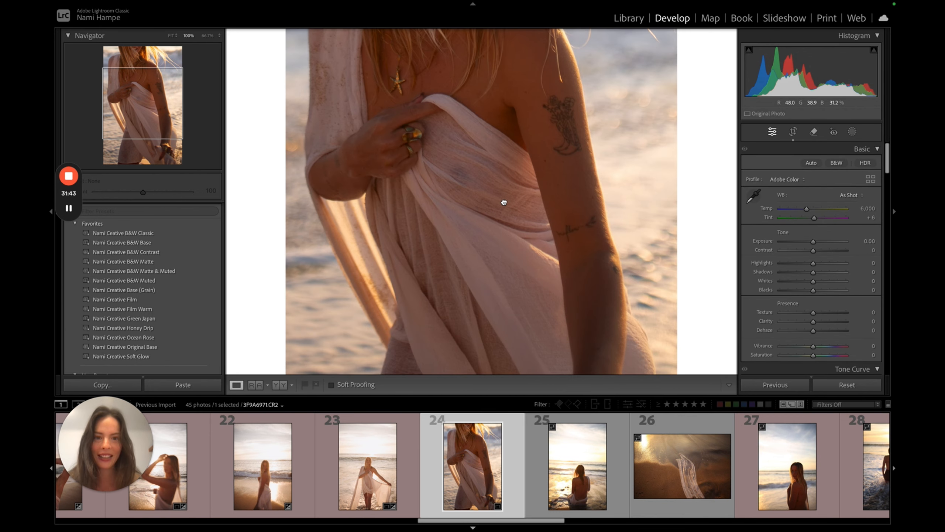
click(504, 202)
key(super+minus)
key(super+minus)
key(super+minus)
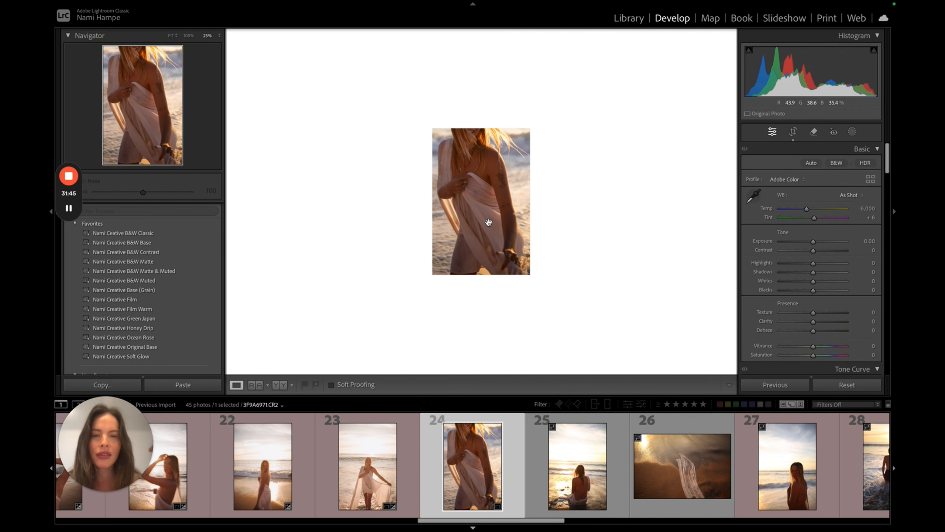
key(super+shift+v)
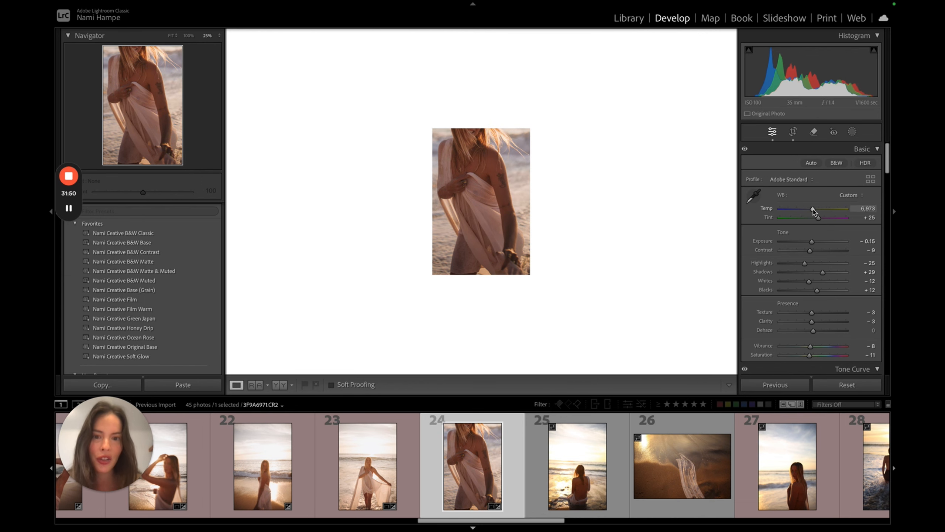
drag(813, 211, 817, 212)
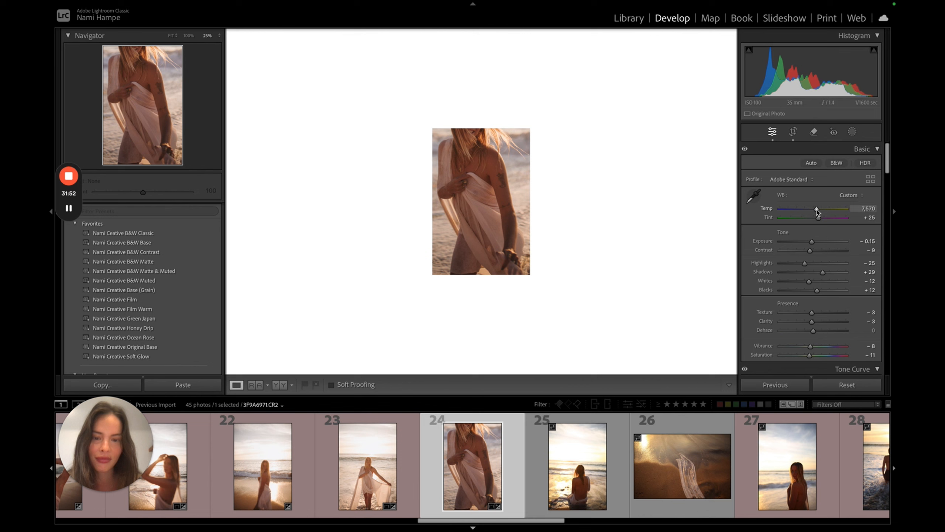
drag(819, 221, 818, 212)
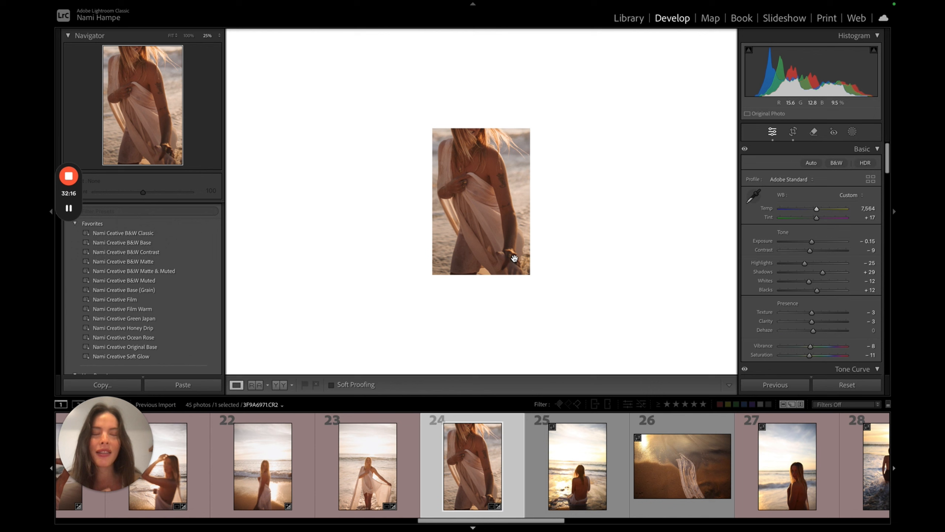
Paste the copied settings onto photo 3F9A6977.CR2, the woman sitting with her back to the camera.
click(564, 466)
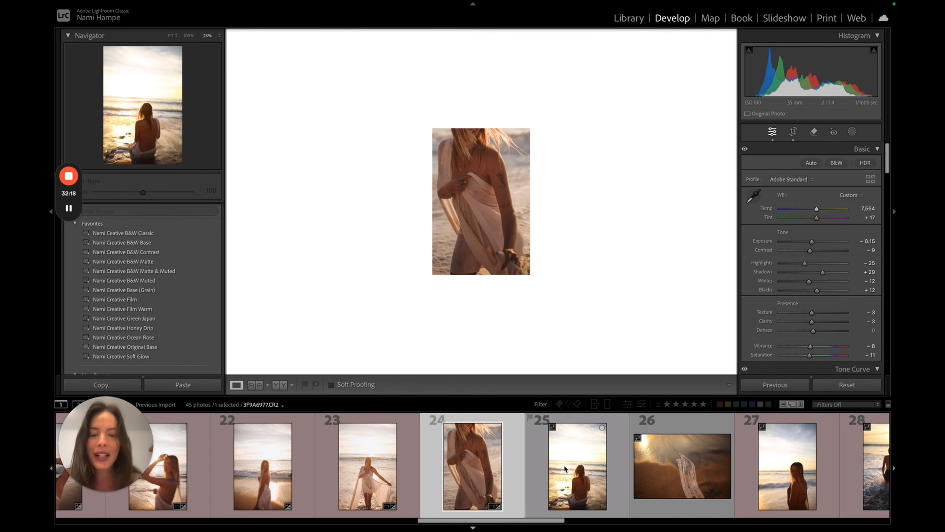
key(super+shift+v)
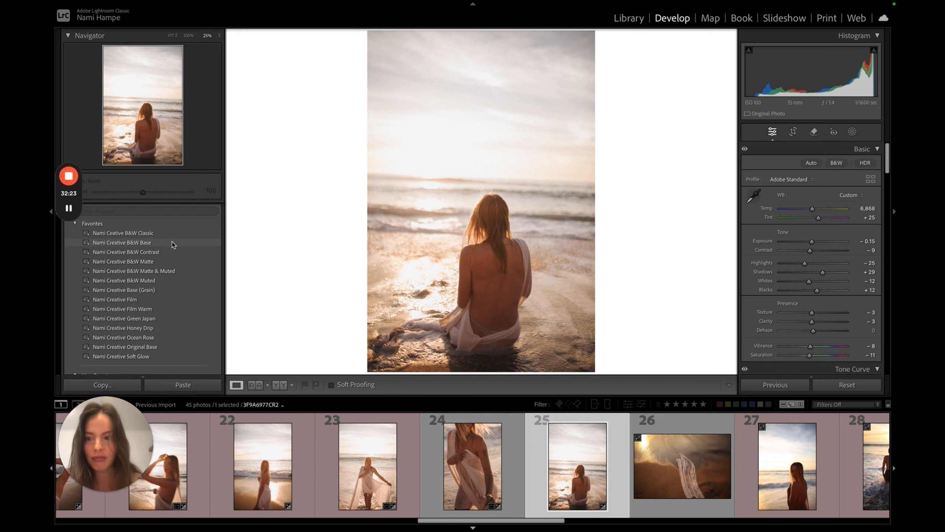
Convert the seated back-view photo to black and white with the B&W Muted preset and set Exposure to 0.00.
click(170, 270)
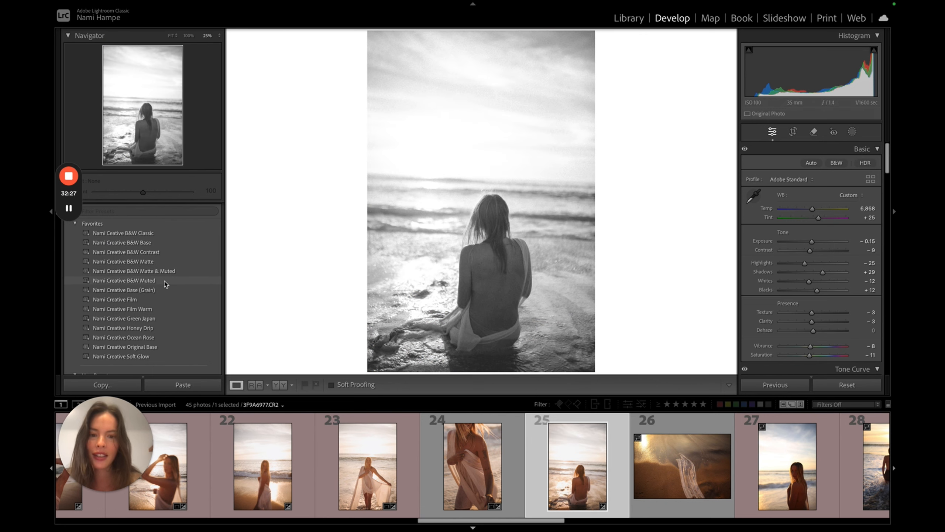
click(164, 281)
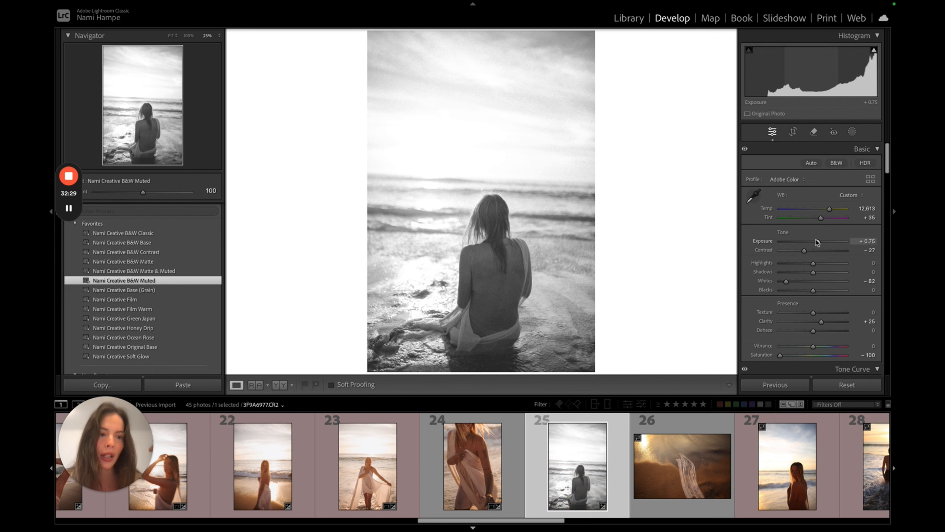
drag(816, 242, 813, 242)
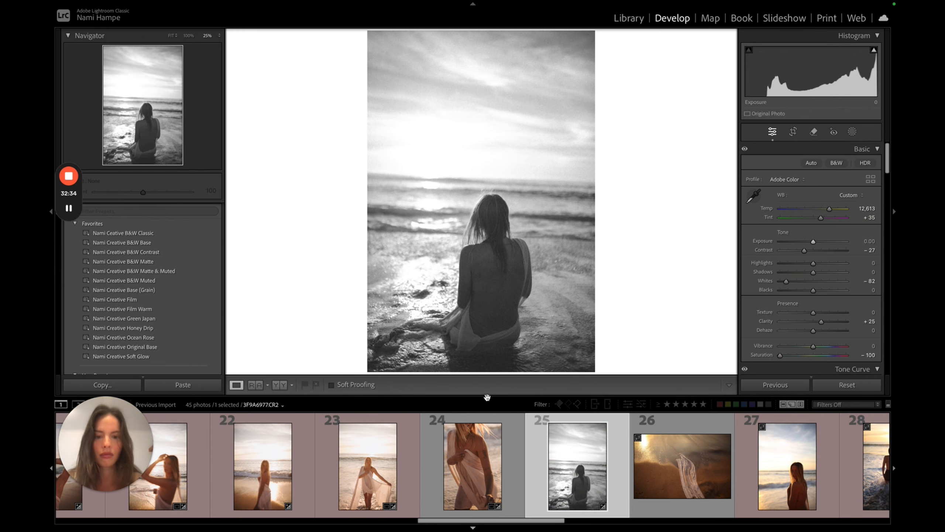
Retouch the lower back just above the fabric with a size 19 generative Remove stroke, choosing variation 2.
click(485, 317)
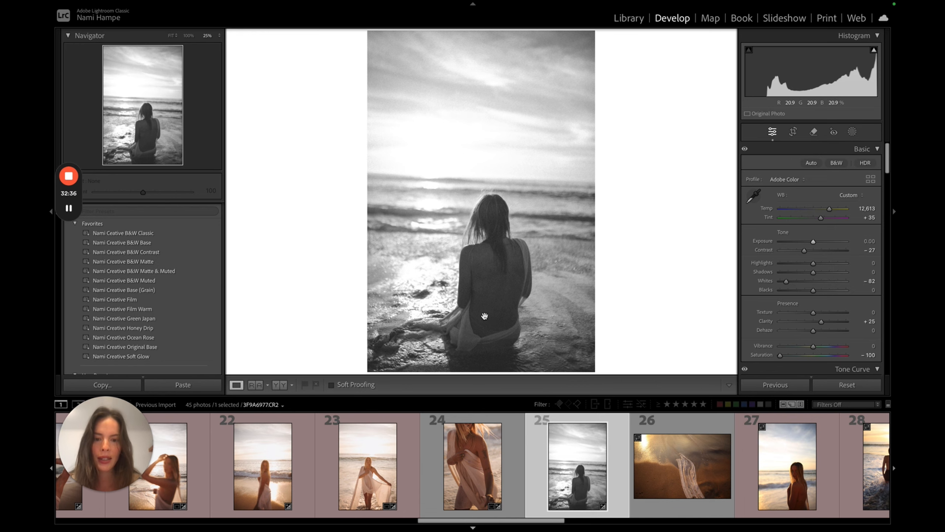
click(484, 317)
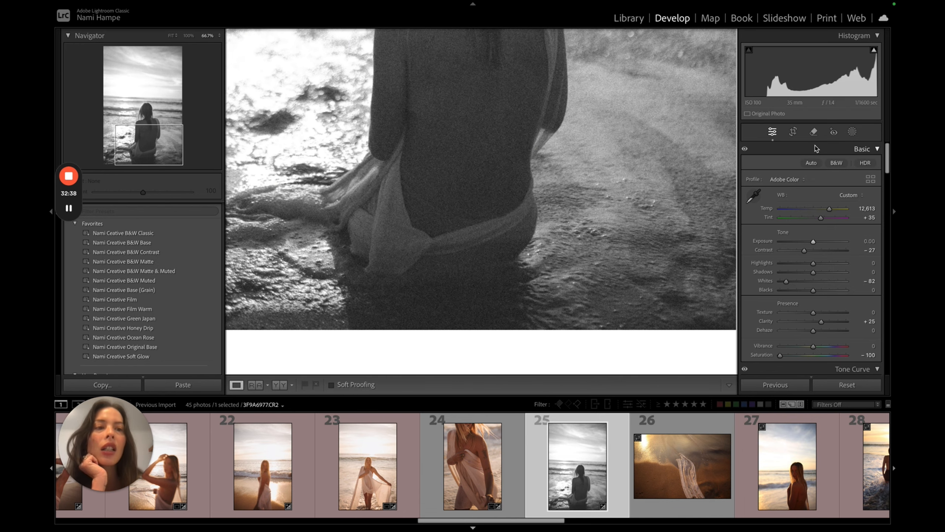
click(813, 134)
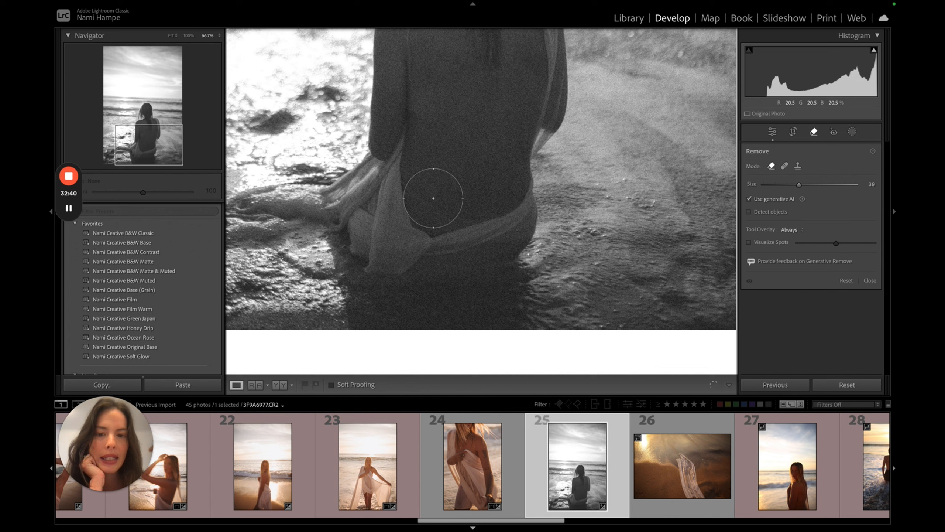
scroll(409, 195, down, 5)
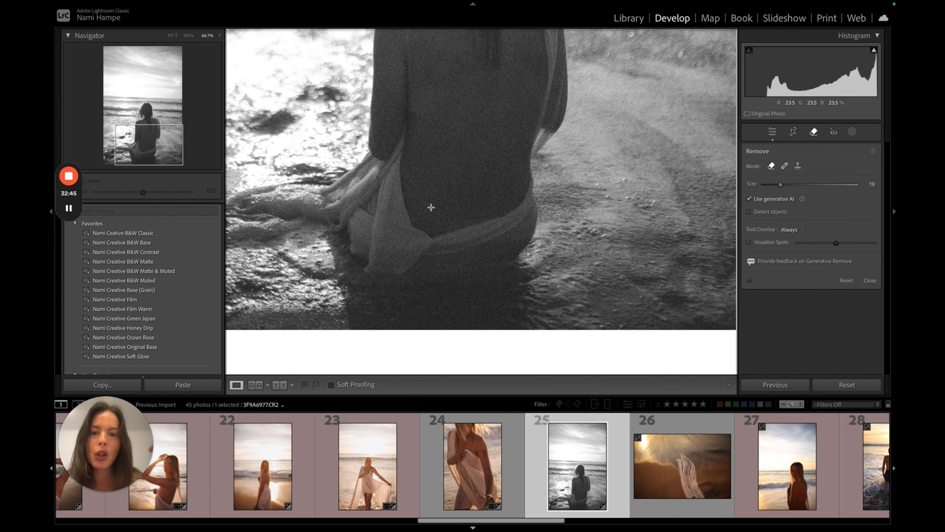
drag(470, 221, 469, 221)
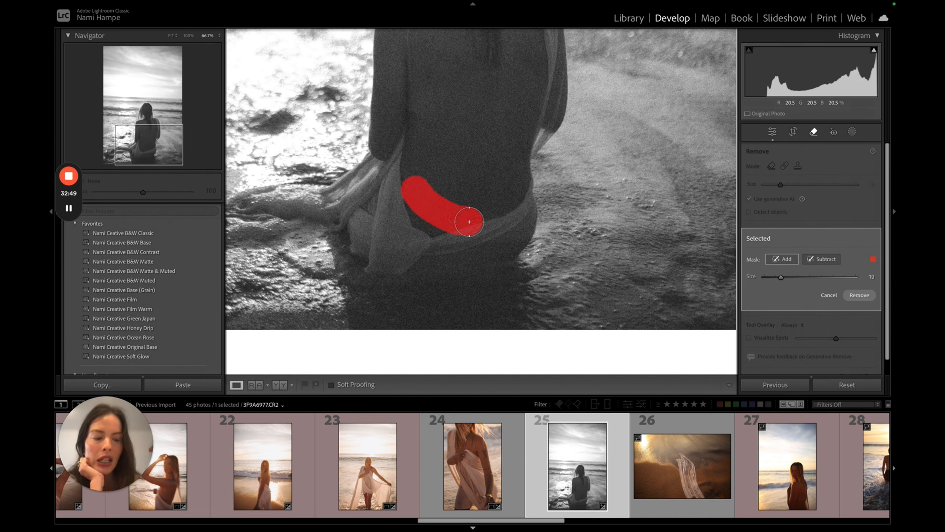
key(Return)
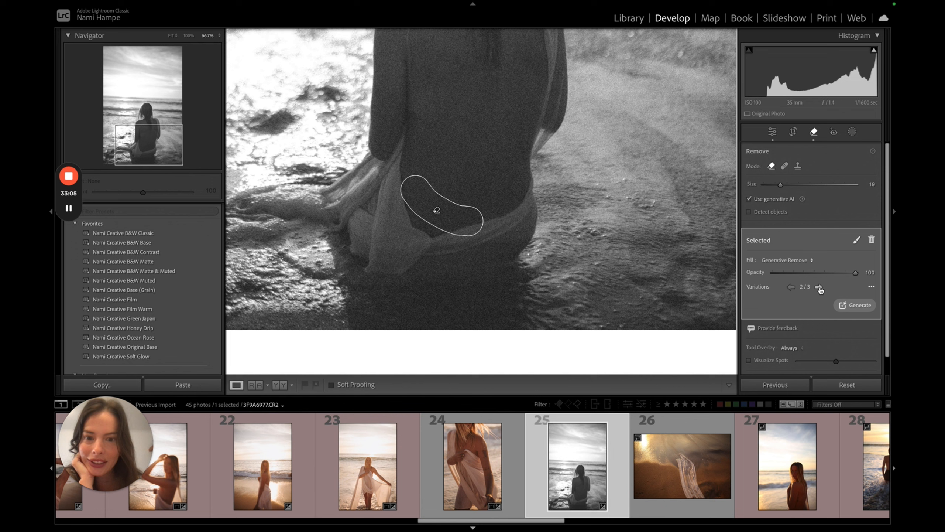
key(q)
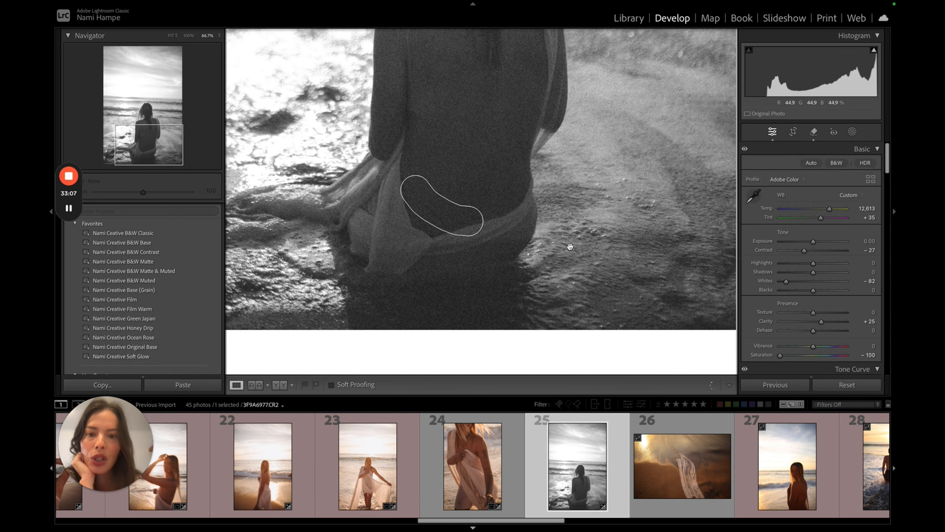
Straighten the black-and-white photo's horizon by rotating the crop to an angle of about -2.97.
click(561, 226)
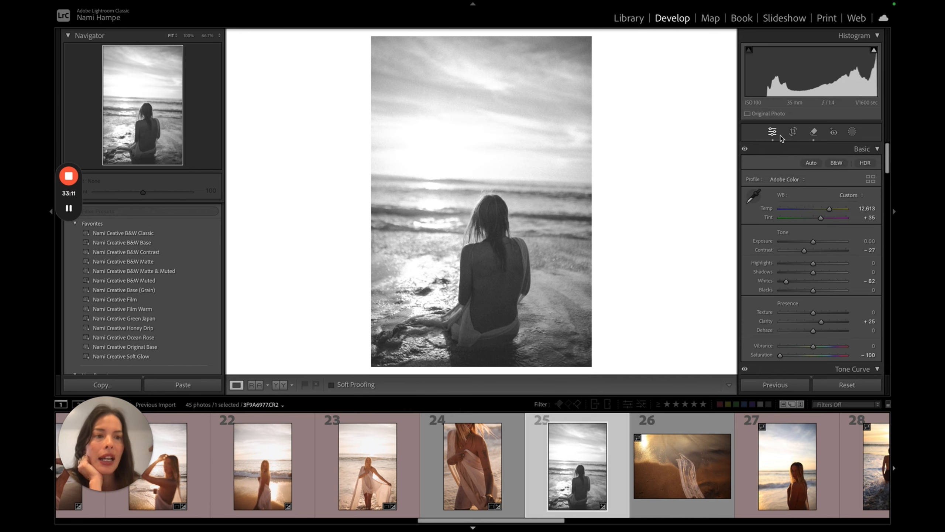
click(793, 132)
drag(664, 232, 664, 223)
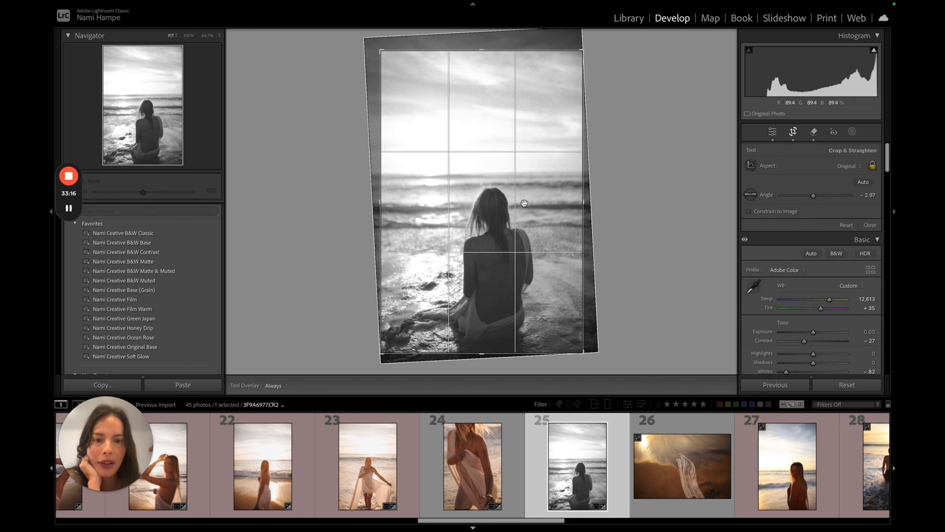
key(Return)
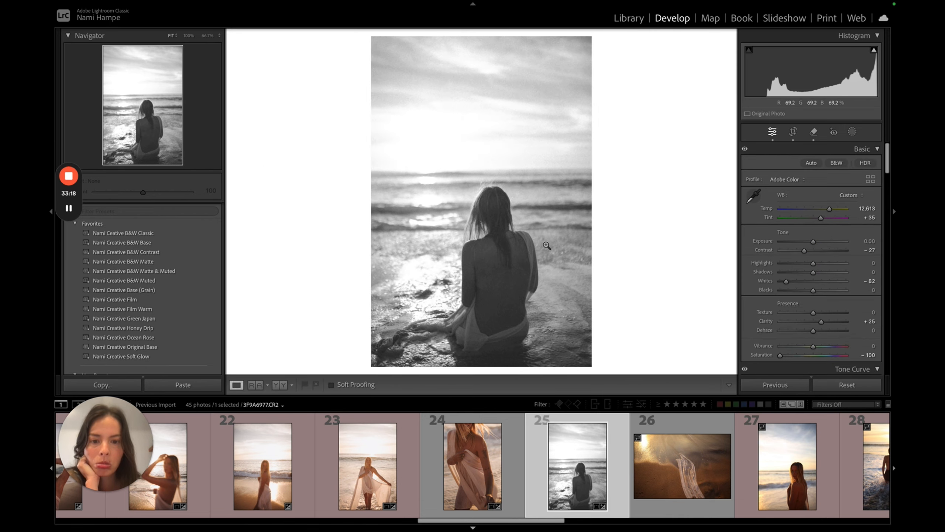
Paste the copied settings onto 3F9A6988.CR2 and adjust it to Temp 10,120 and Exposure -0.90.
key(Right)
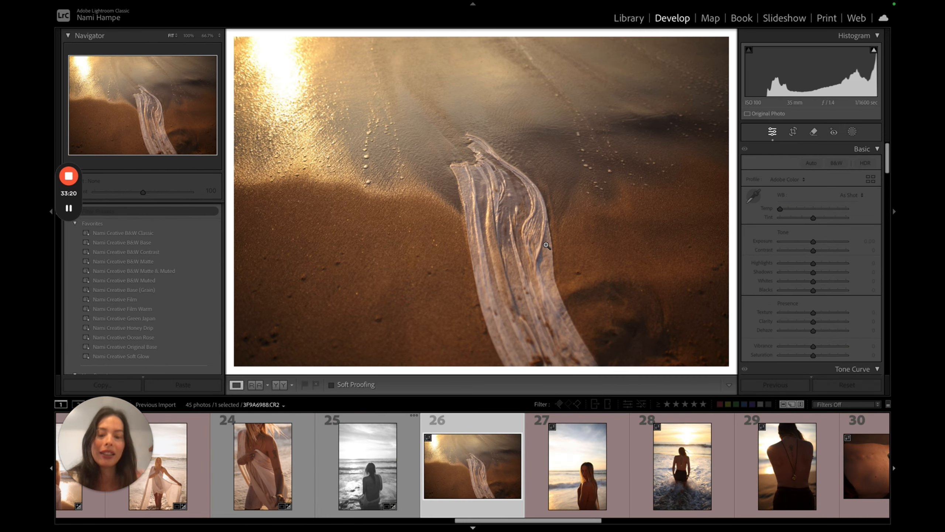
key(ctrl+shift+v)
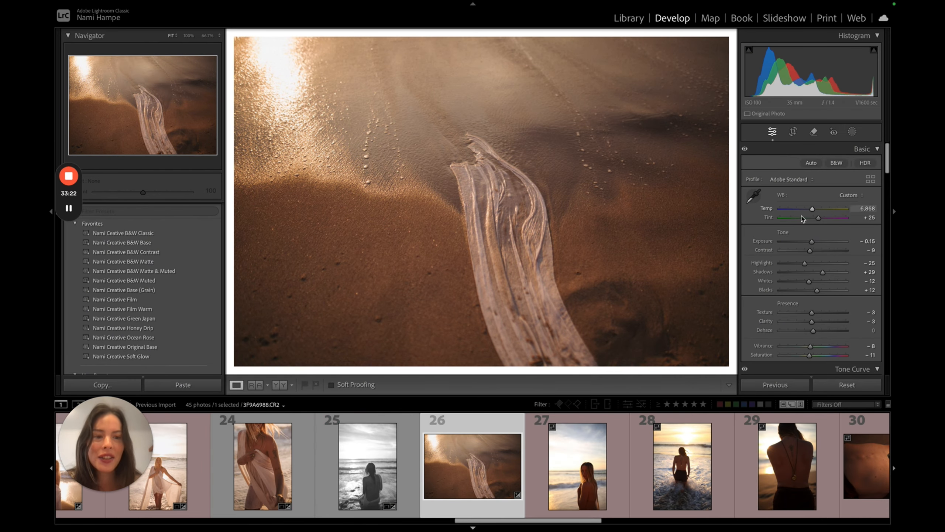
drag(833, 212, 807, 242)
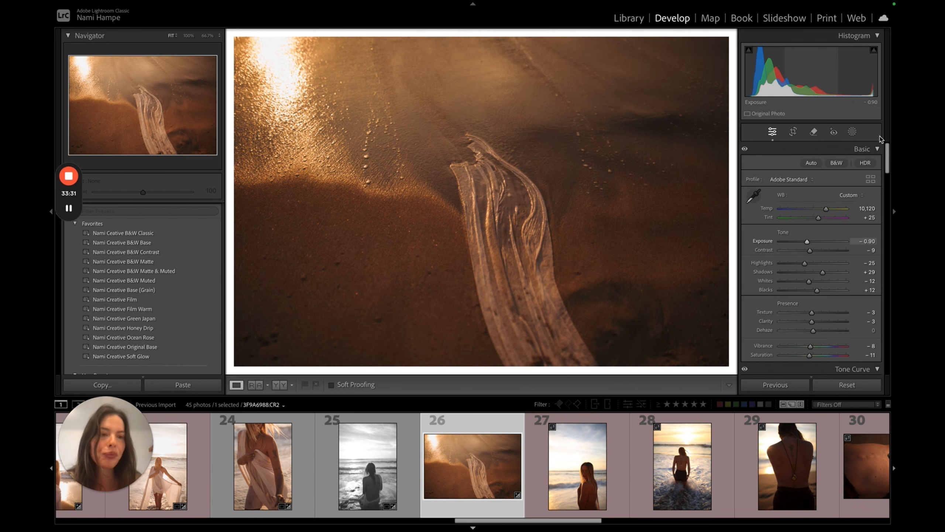
Paint a size 27 brush mask over the pale rippled strip on the wet sand and raise its Exposure to 3.24.
click(852, 131)
click(762, 214)
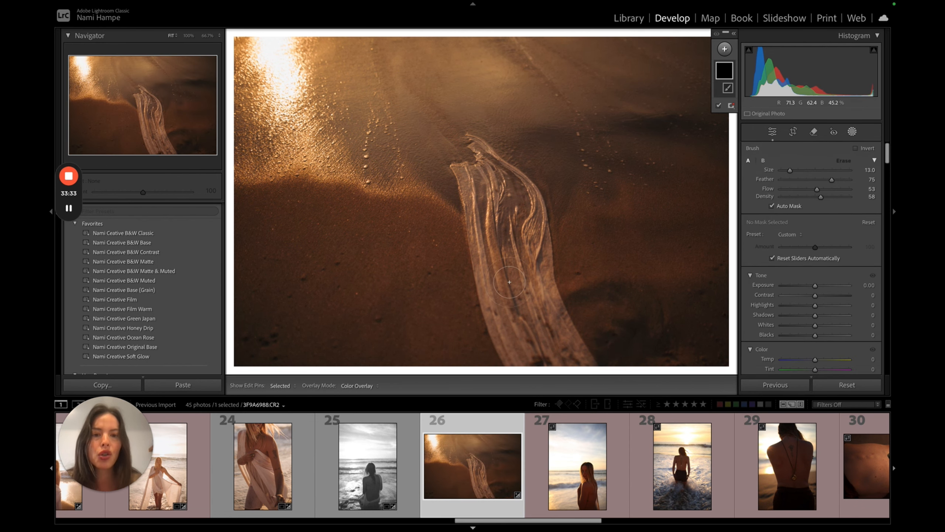
scroll(510, 282, up, 5)
mouse_move(481, 191)
mouse_down()
mouse_move(549, 341)
mouse_move(499, 145)
mouse_move(546, 244)
mouse_move(540, 332)
mouse_up()
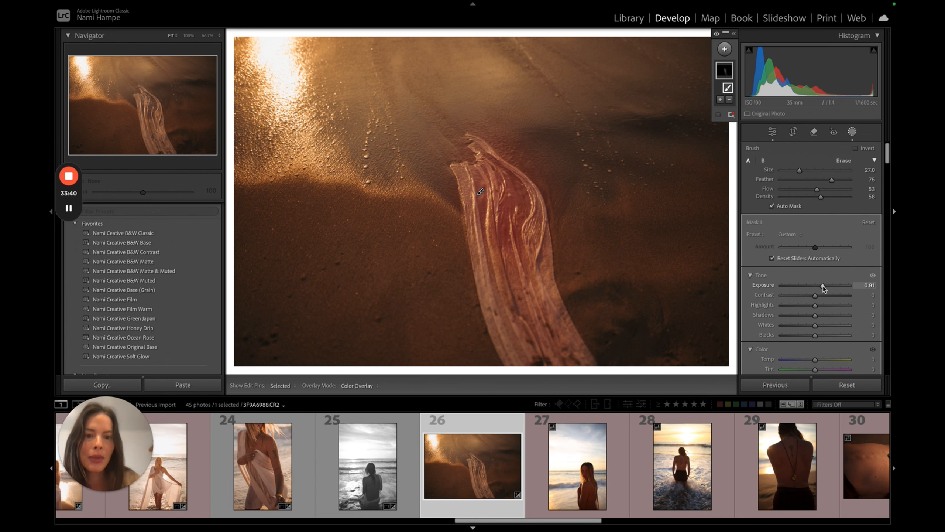
drag(822, 286, 844, 288)
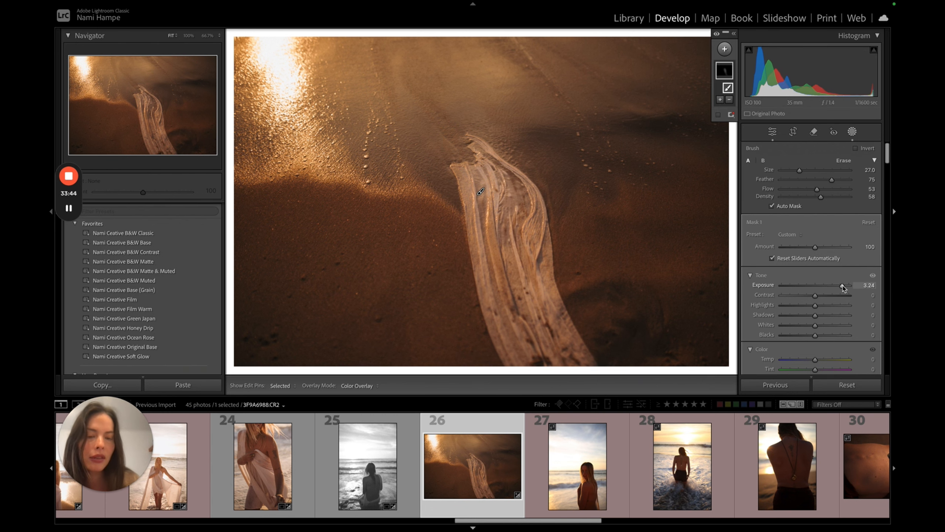
Lower the wet sand photo's overall Exposure to -1.35 outside the mask and check the overall look.
click(772, 132)
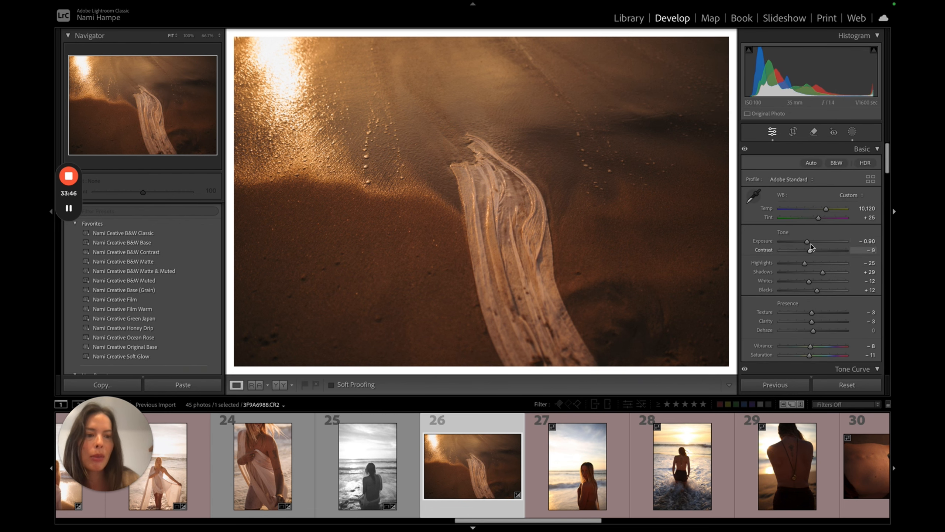
drag(807, 243, 805, 243)
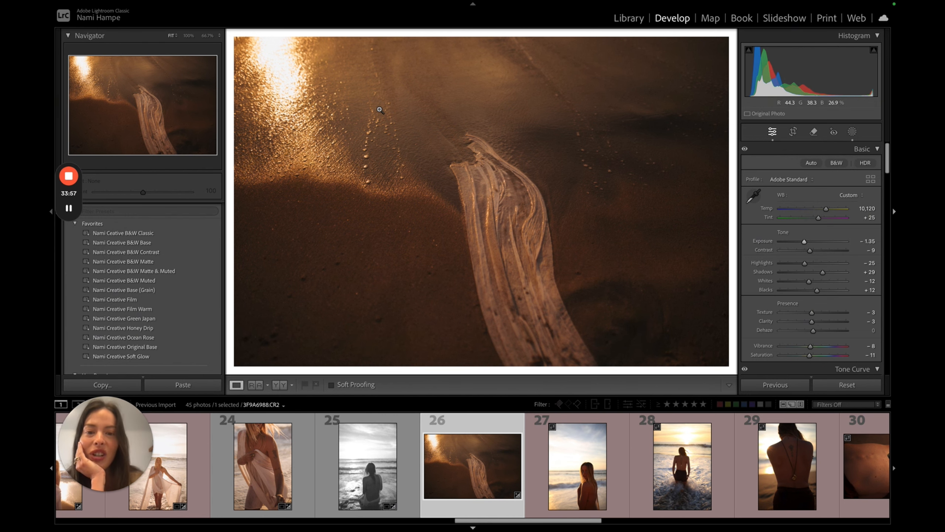
key(super+minus)
key(super+minus)
key(super+minus)
key(super+minus)
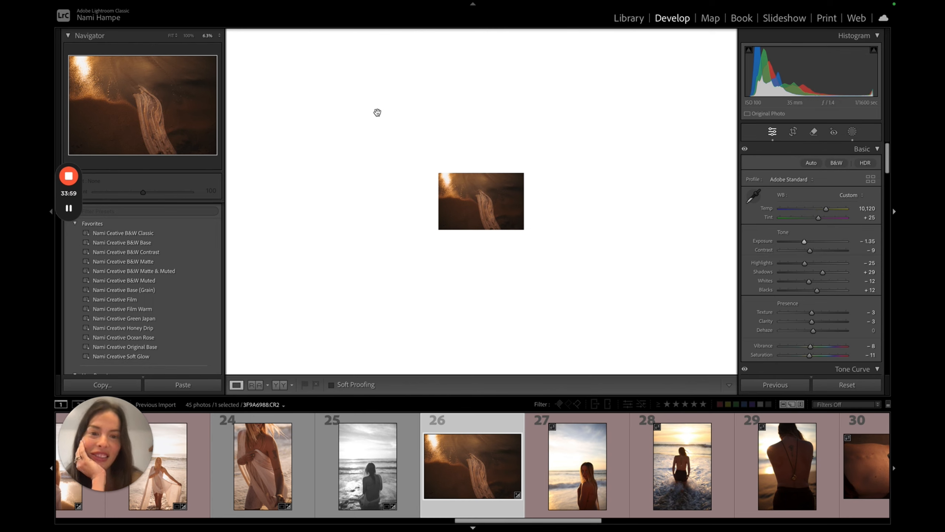
click(478, 190)
click(481, 196)
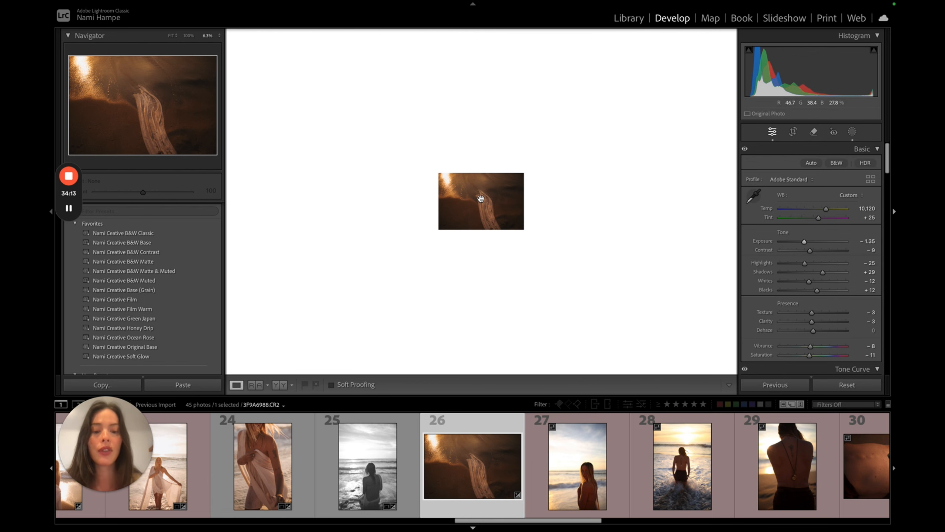
Apply the Nami Creative B&W Base preset to 3F9A6990.CR2, the portrait of the woman looking over her shoulder.
key(Right)
key(Right)
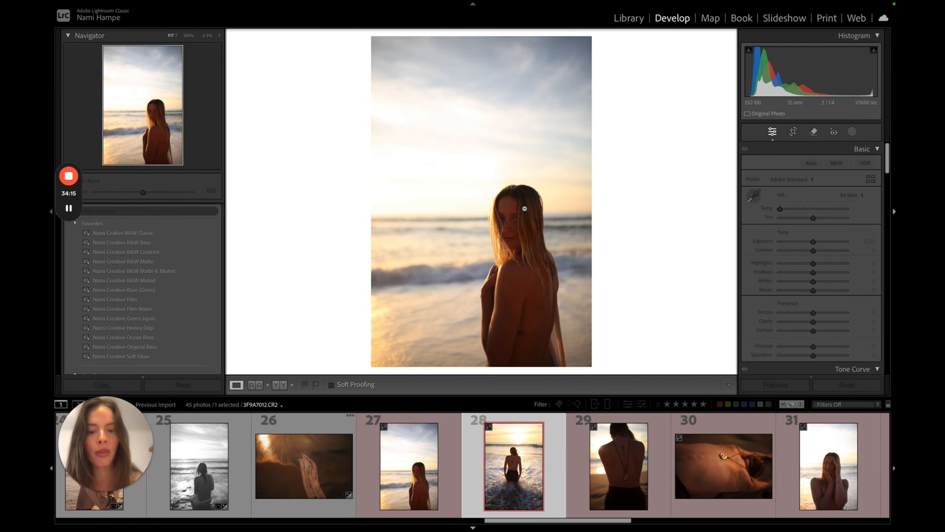
key(Left)
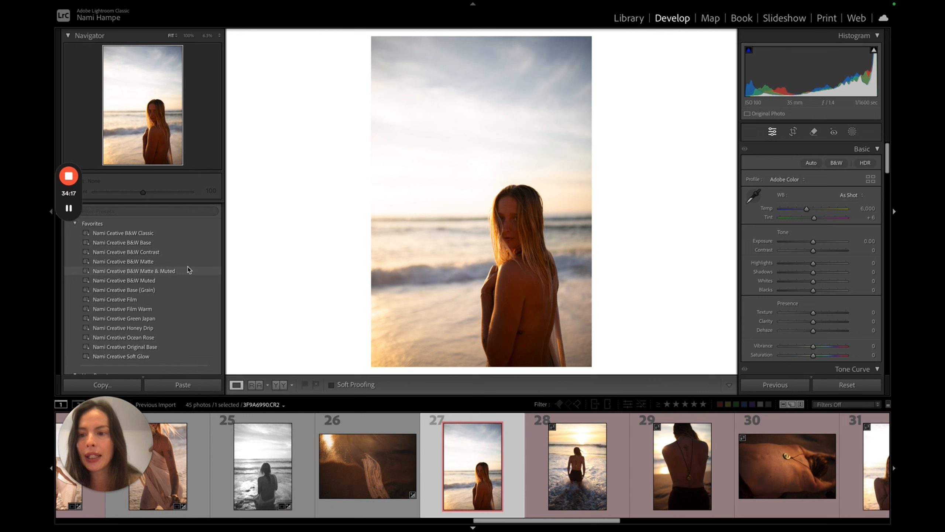
click(185, 271)
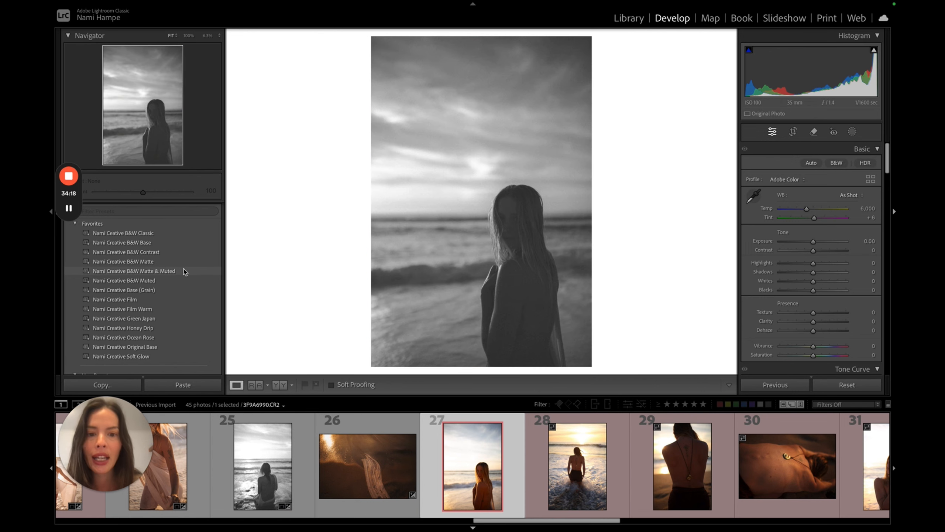
click(180, 249)
click(180, 247)
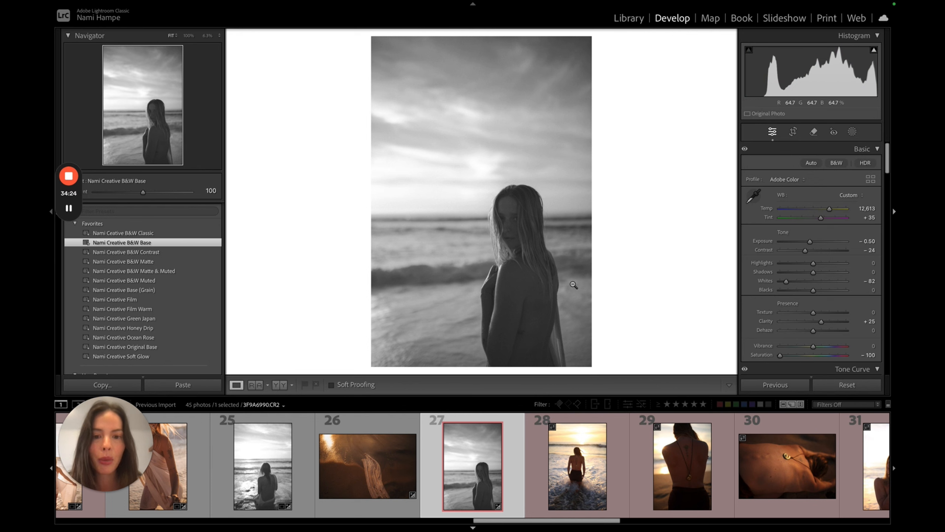
Crop the black-and-white portrait slightly tighter around the woman.
click(793, 132)
drag(373, 39, 384, 55)
key(Return)
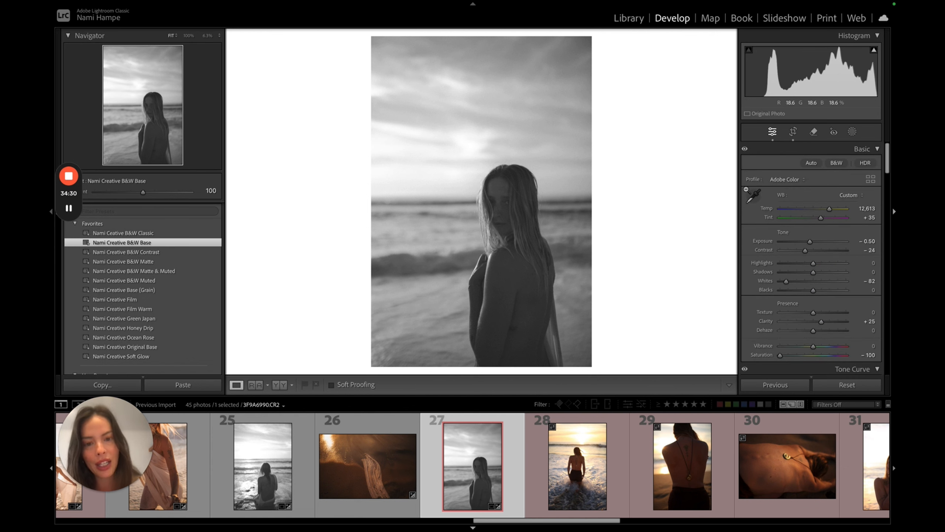
Add a subject mask to the black-and-white portrait and raise its Exposure to 0.47.
click(853, 132)
click(770, 181)
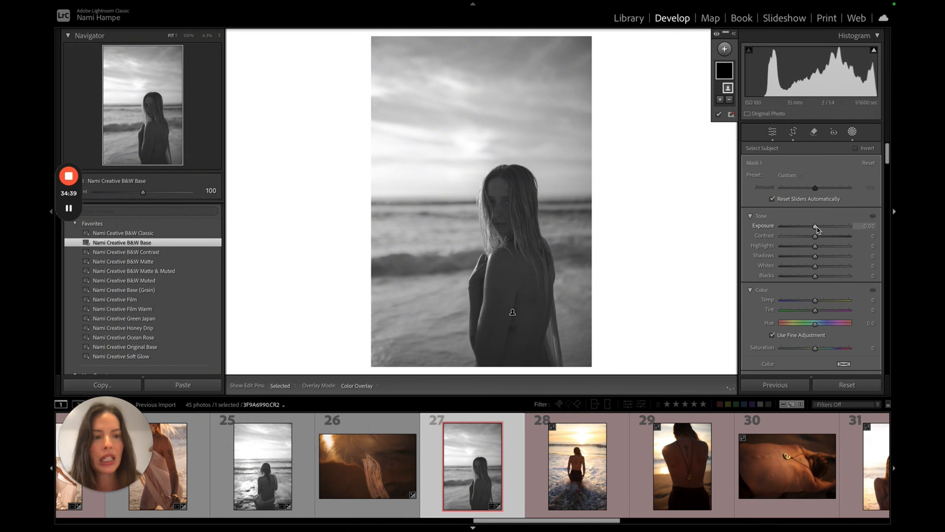
drag(817, 227, 820, 227)
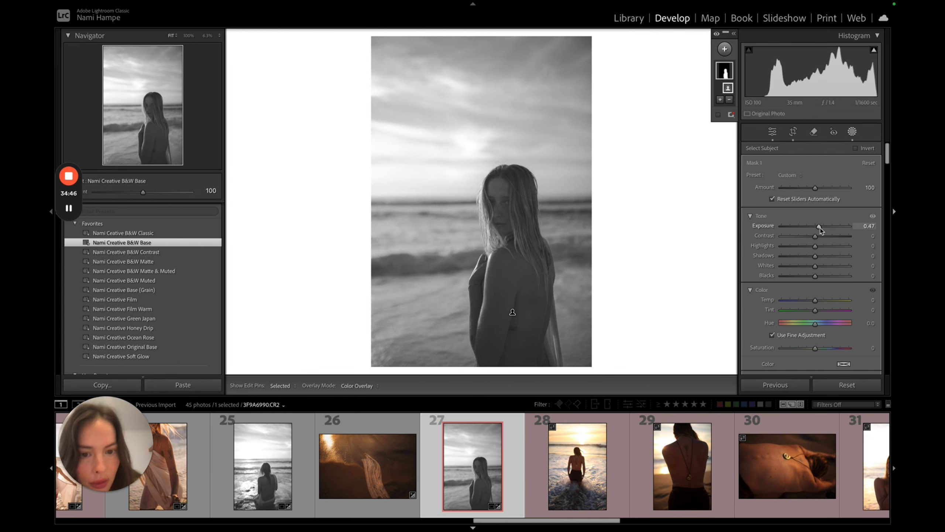
key(shift+w)
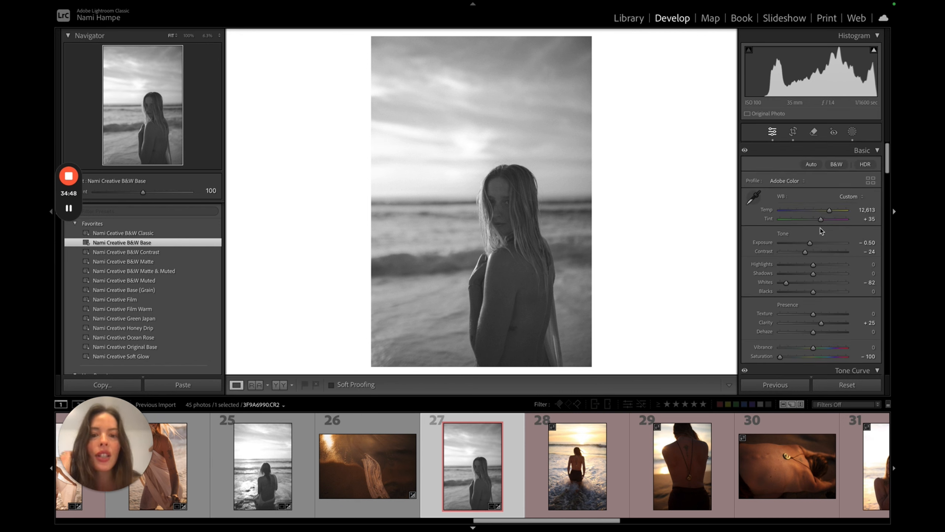
Paste the copied settings onto 3F9A7012.CR2 and adjust it to Temp 8,319 and Exposure -0.80.
key(Right)
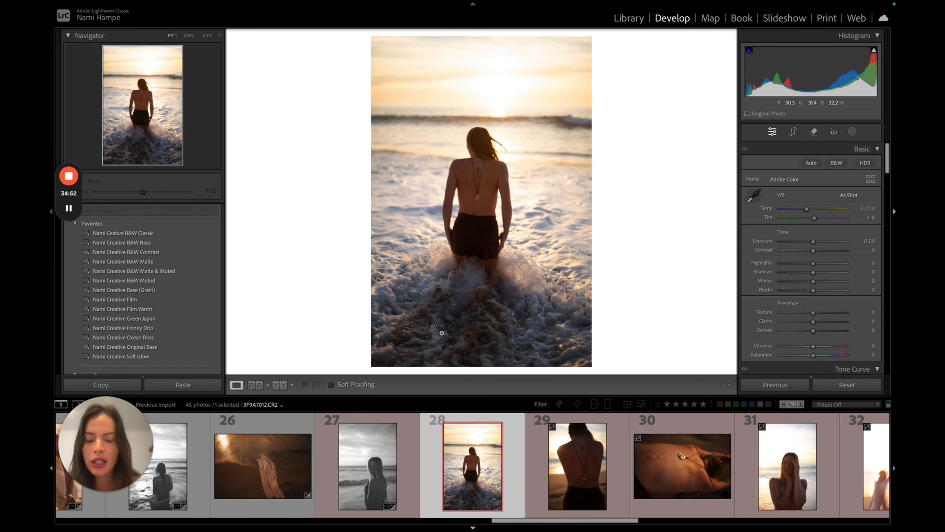
key(ctrl+shift+v)
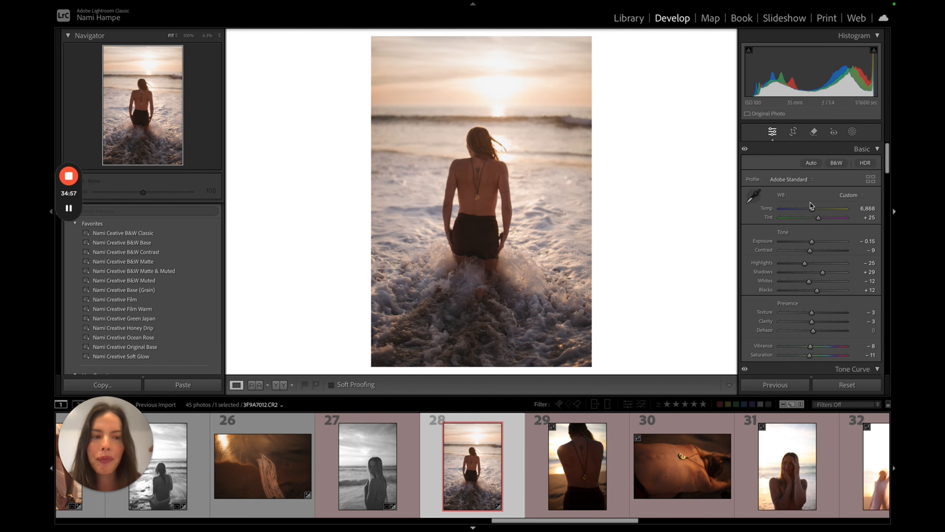
click(822, 209)
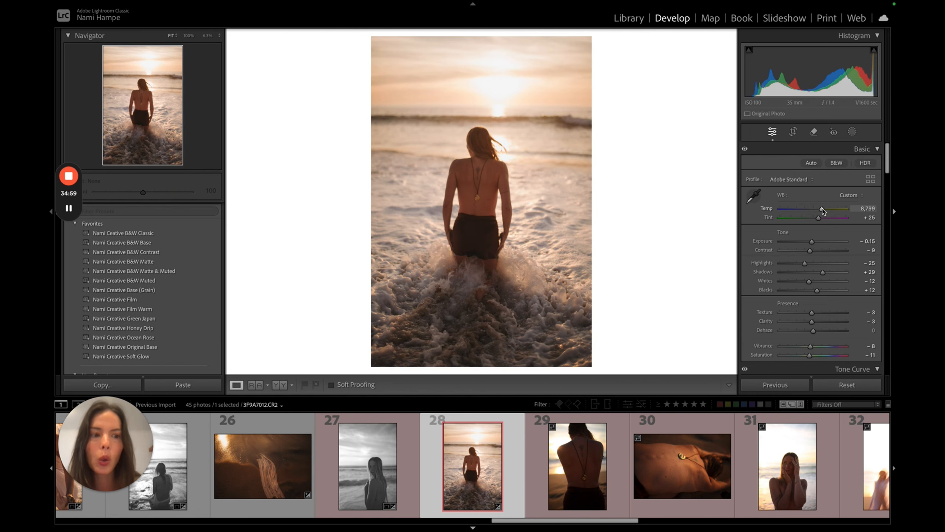
drag(822, 209, 810, 245)
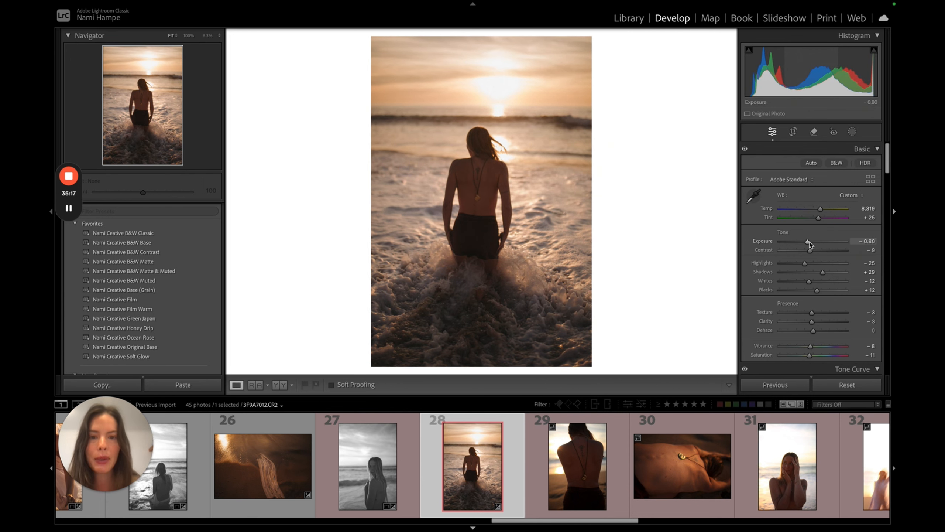
Straighten the photo of the woman in the surf to an angle of -0.58 and copy its develop settings.
click(793, 132)
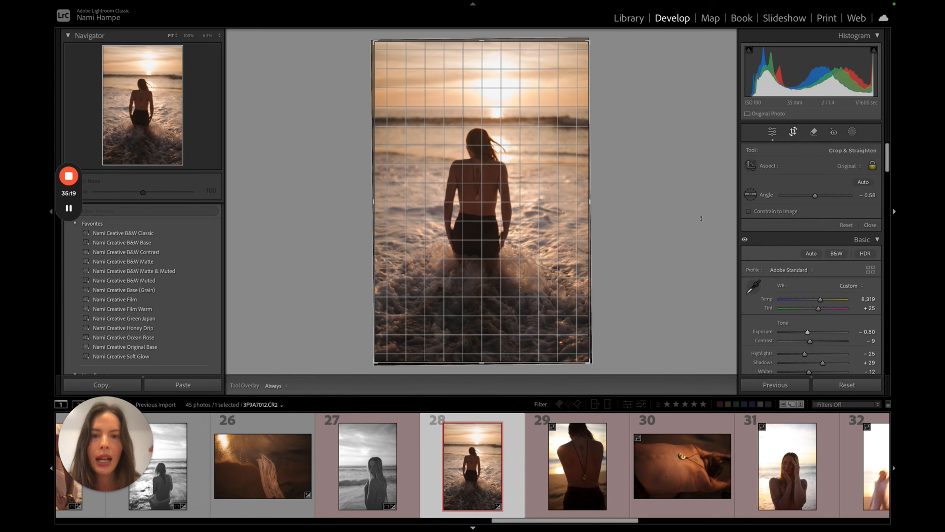
key(r)
key(super+shift+c)
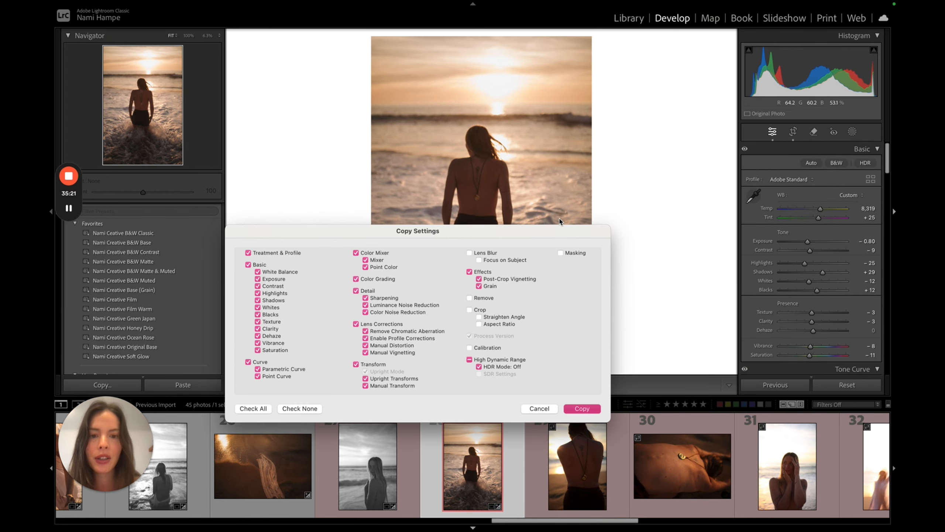
key(Return)
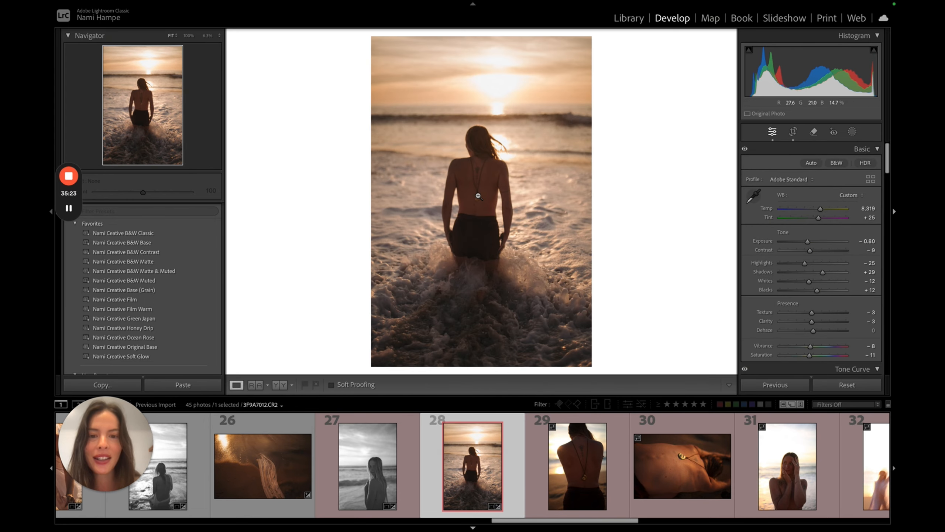
Paint a size 4 brush mask over the shell pendant on the woman's back.
click(478, 196)
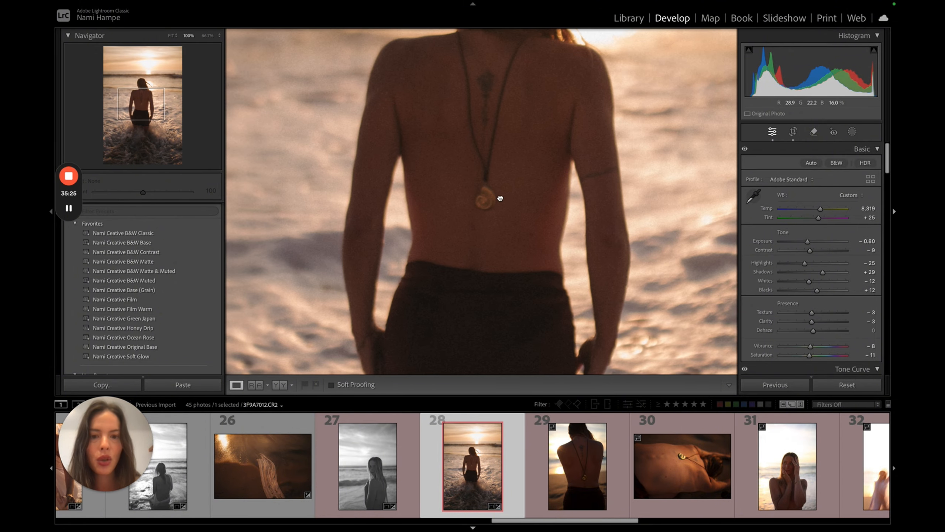
click(852, 132)
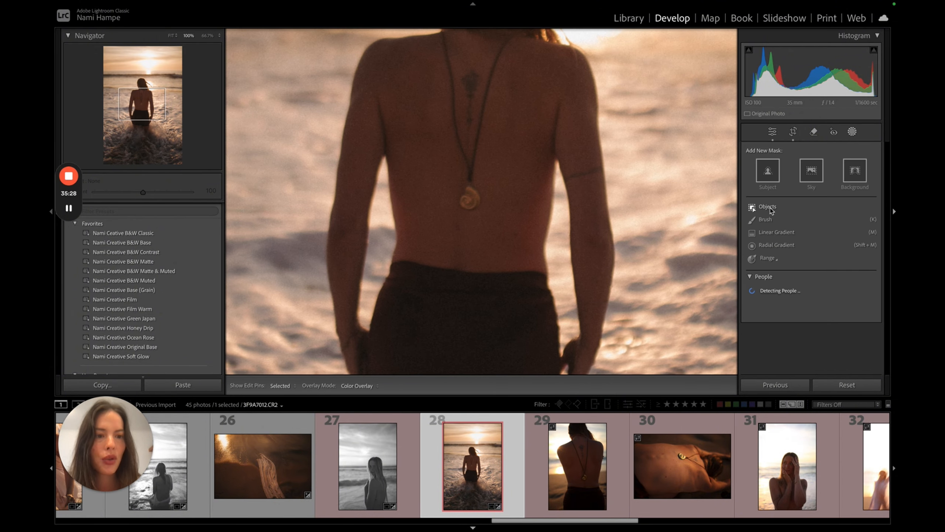
click(766, 217)
scroll(467, 200, down, 8)
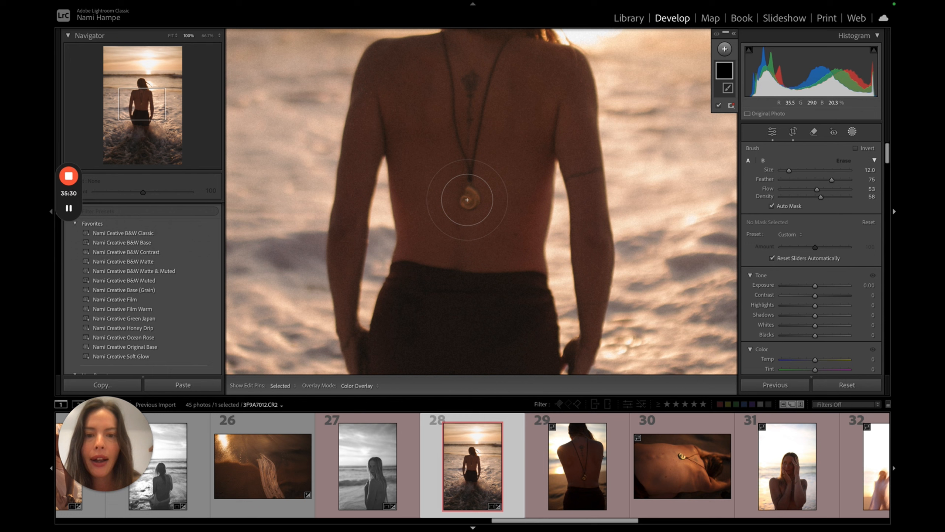
key(h)
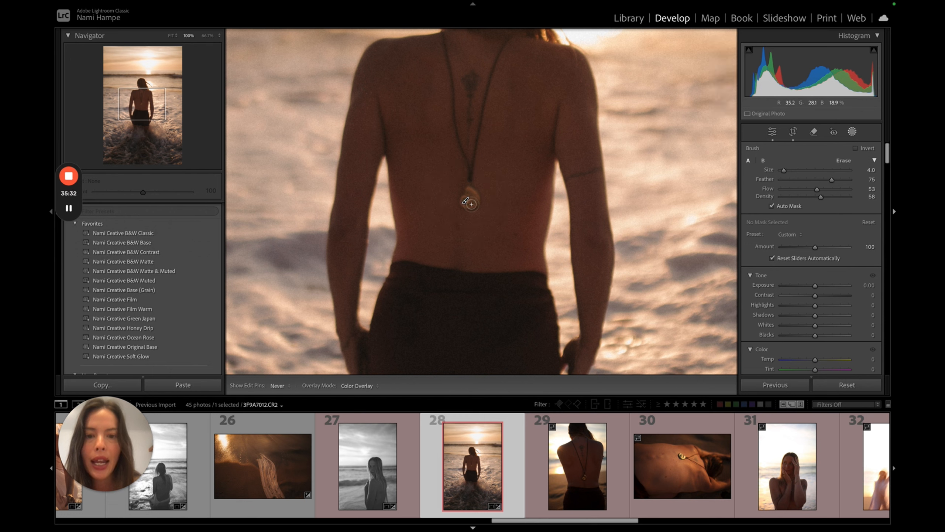
drag(468, 202, 471, 193)
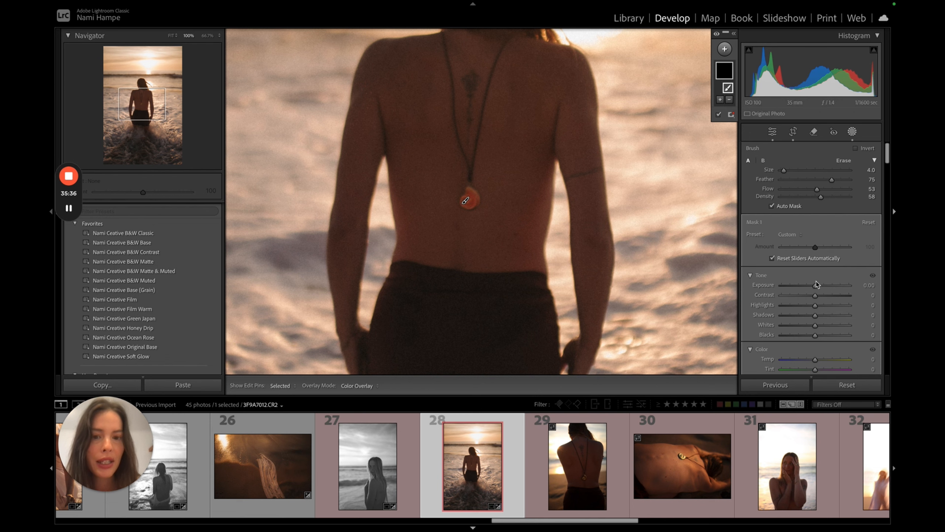
Brighten and warm the shell pendant's mask with Exposure 1.75 and Temp 27.
drag(816, 286, 821, 289)
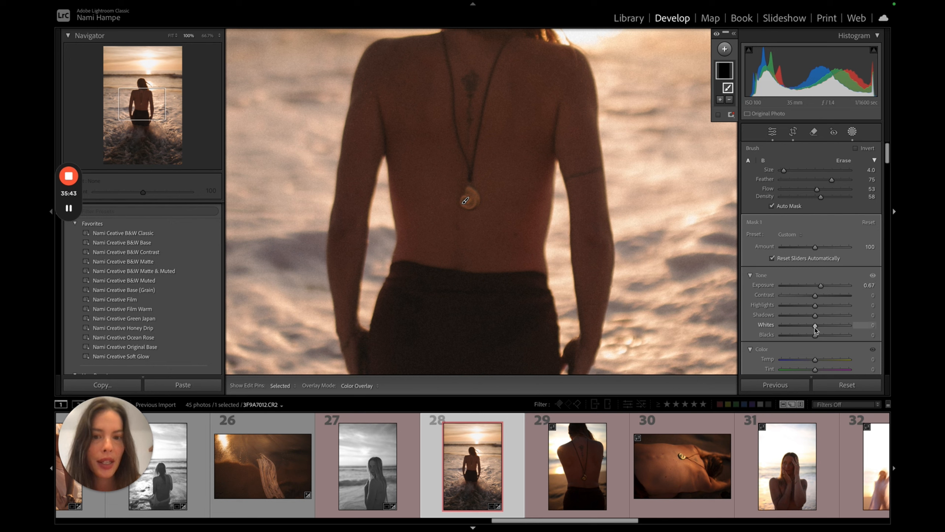
drag(815, 361, 825, 360)
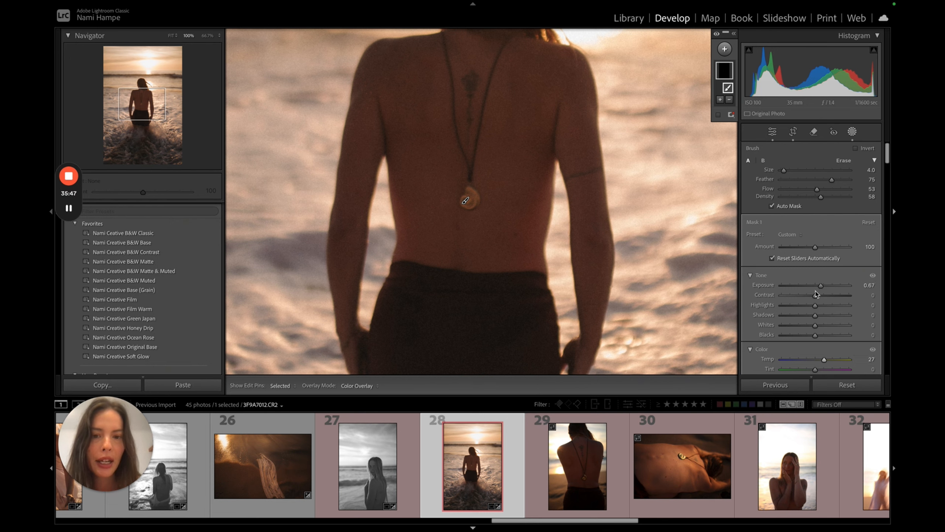
drag(821, 285, 845, 284)
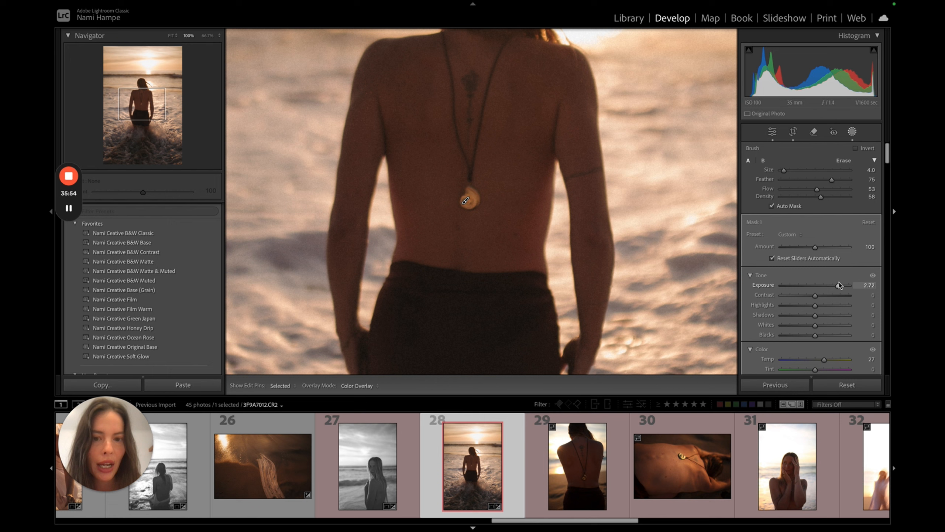
drag(838, 285, 831, 288)
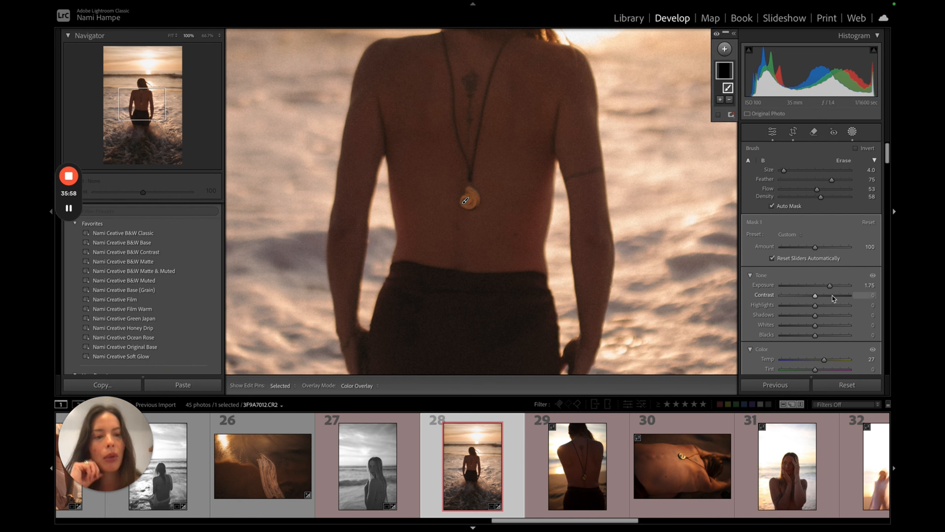
key(k)
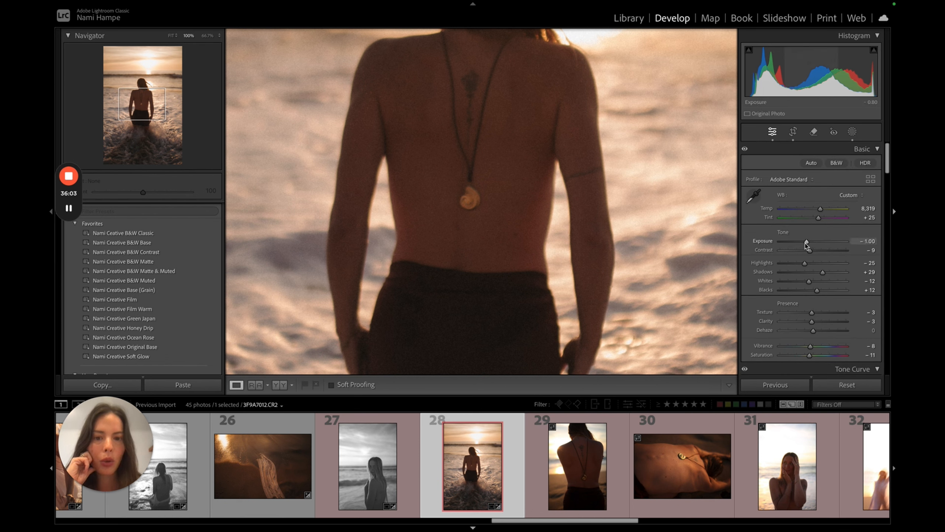
Lower the surf photo's overall Exposure to -1.15 and copy its updated develop settings.
drag(806, 245, 805, 244)
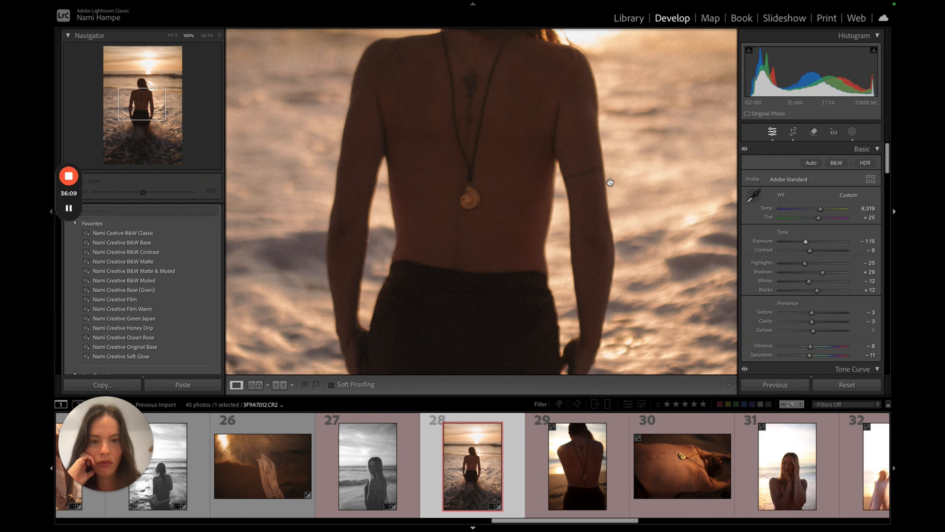
click(611, 182)
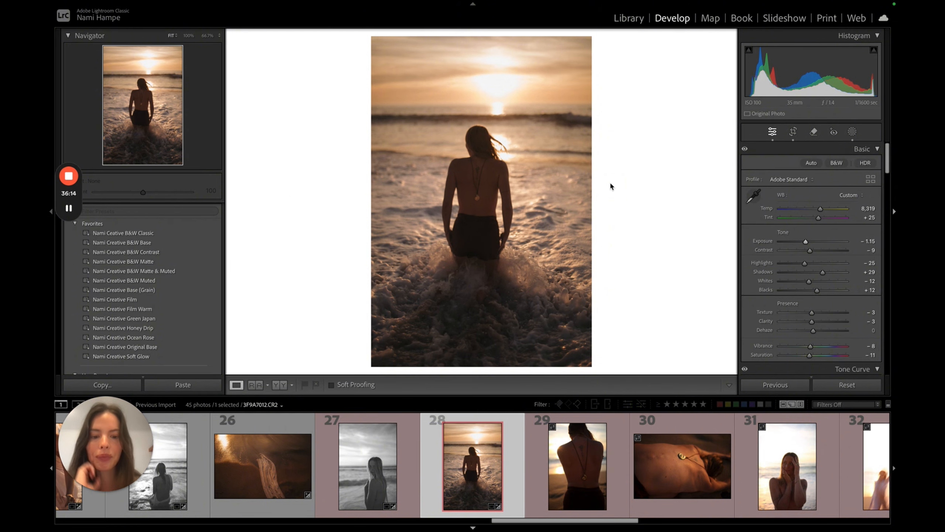
key(super+shift+c)
key(Return)
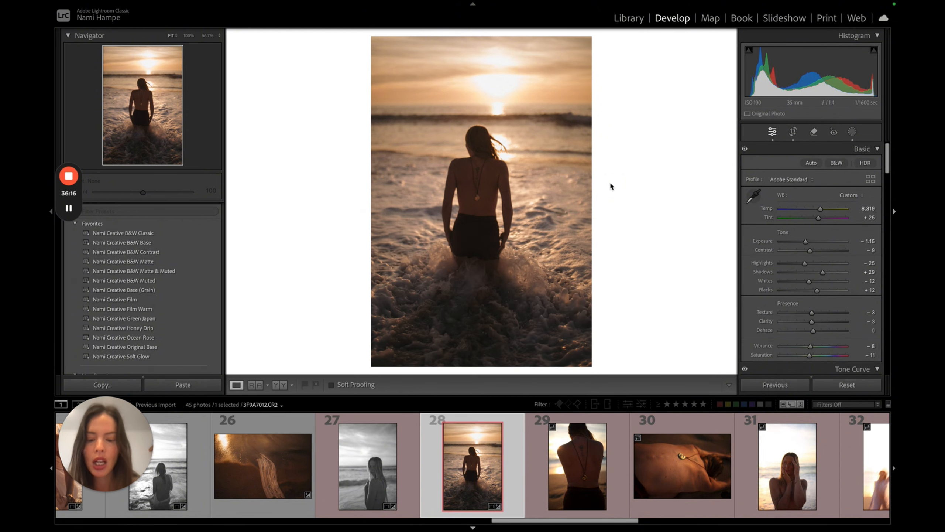
Paste the copied settings onto 3F9A7015.CR2, the close view of the woman's back, and inspect the shell pendant.
key(Right)
key(super+shift+c)
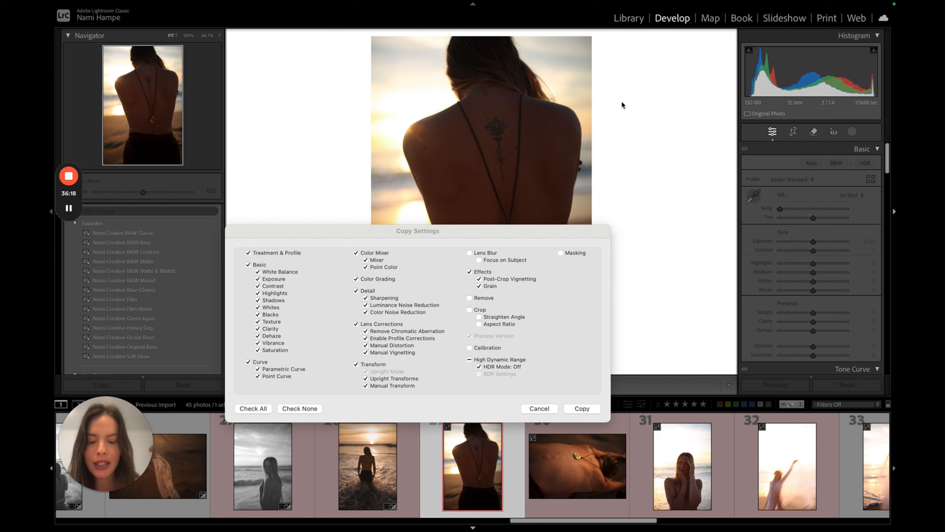
key(Escape)
key(super+shift+v)
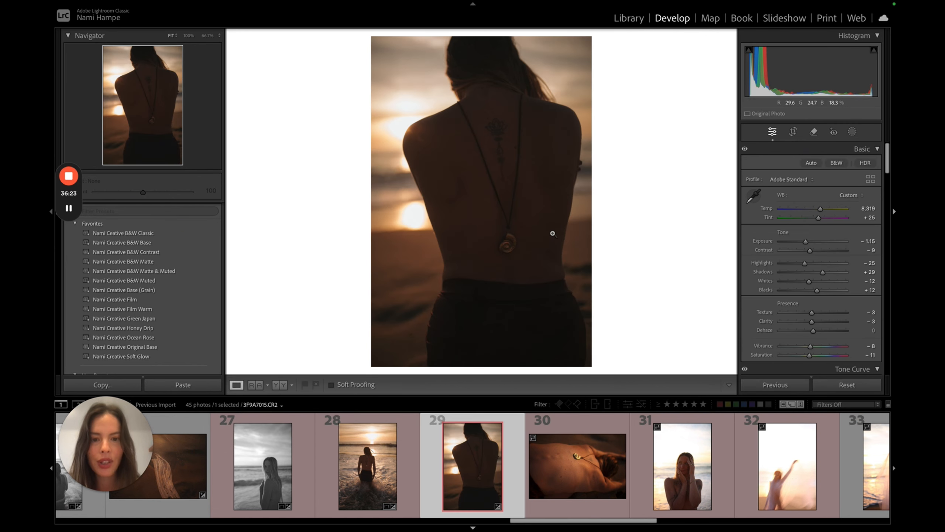
click(513, 246)
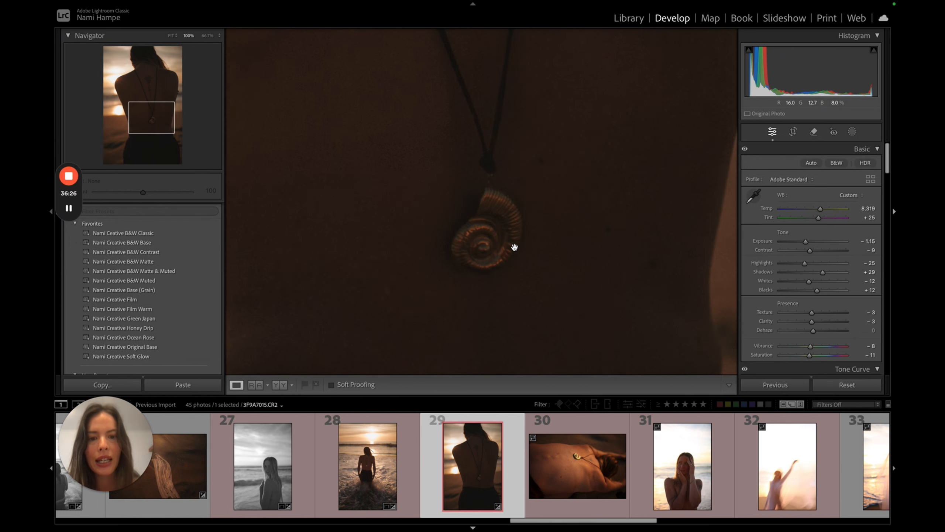
Paint a size 16 brush mask over the shell pendant on the woman's back in 3F9A7015.CR2.
click(854, 133)
click(767, 220)
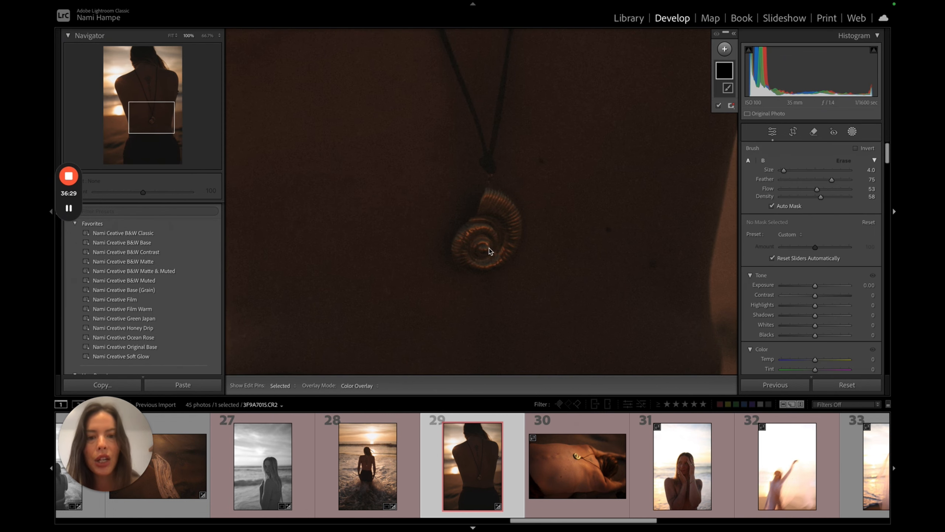
scroll(486, 249, up, 6)
key(h)
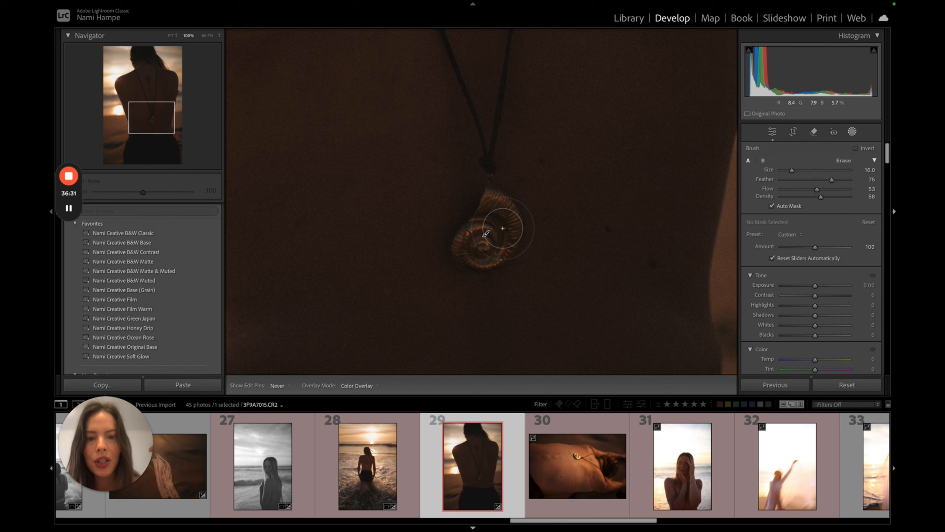
mouse_move(503, 228)
mouse_down()
mouse_move(503, 202)
mouse_move(495, 257)
mouse_move(480, 257)
mouse_move(476, 246)
mouse_up()
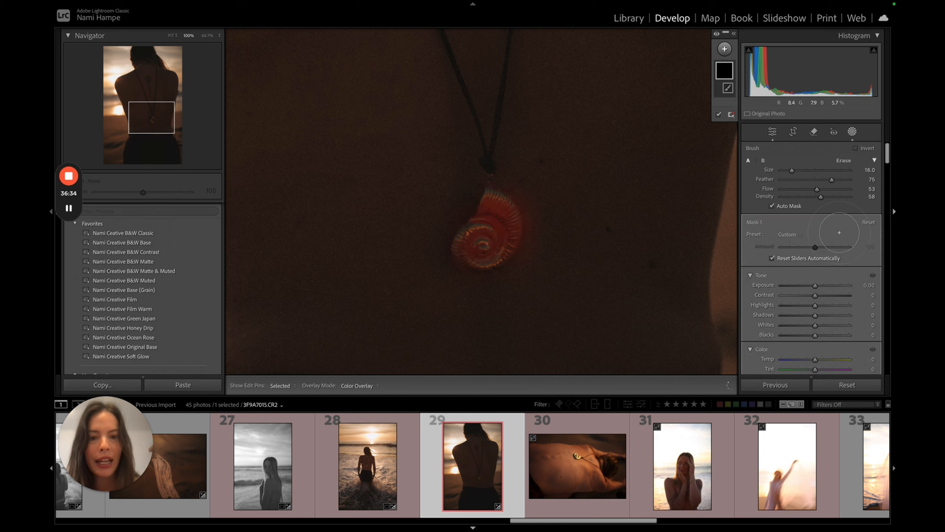
Brighten the shell pendant's mask with Exposure 2.85 and return to the whole photo outside masking.
drag(815, 285, 826, 285)
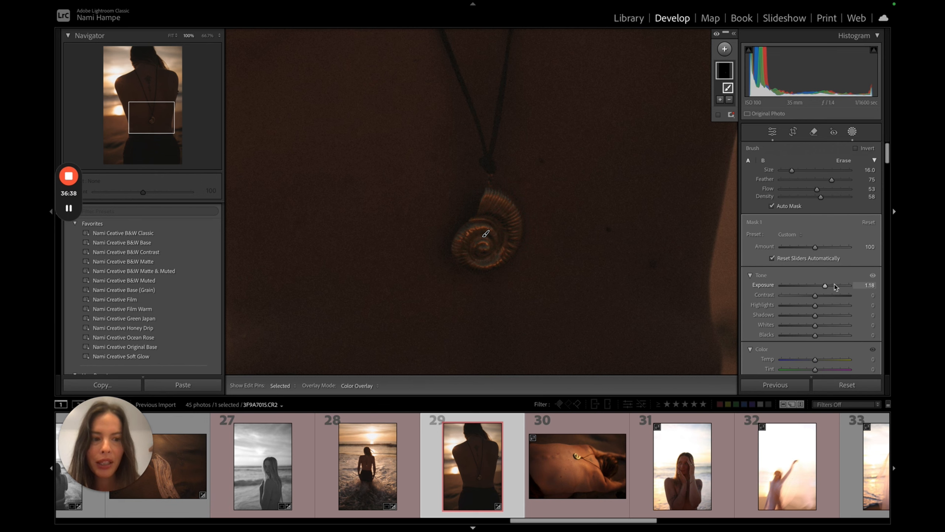
click(833, 286)
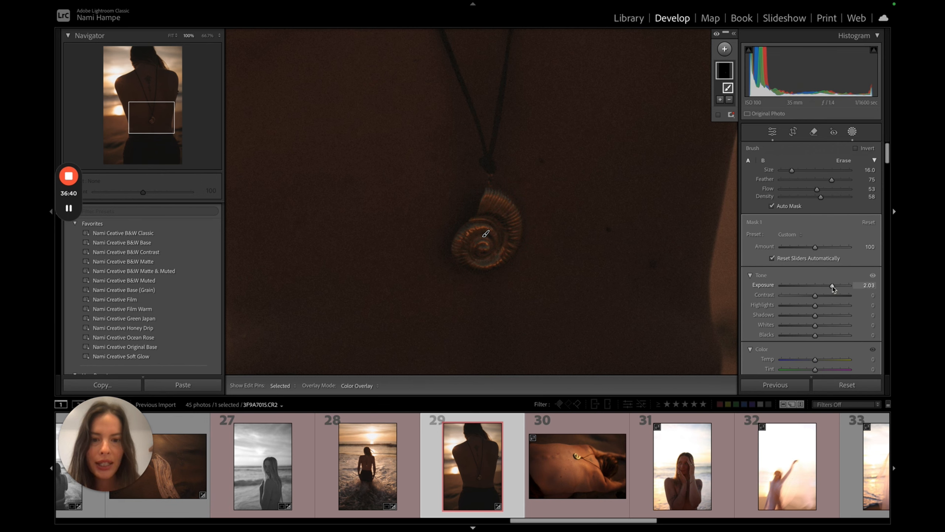
drag(833, 285, 840, 285)
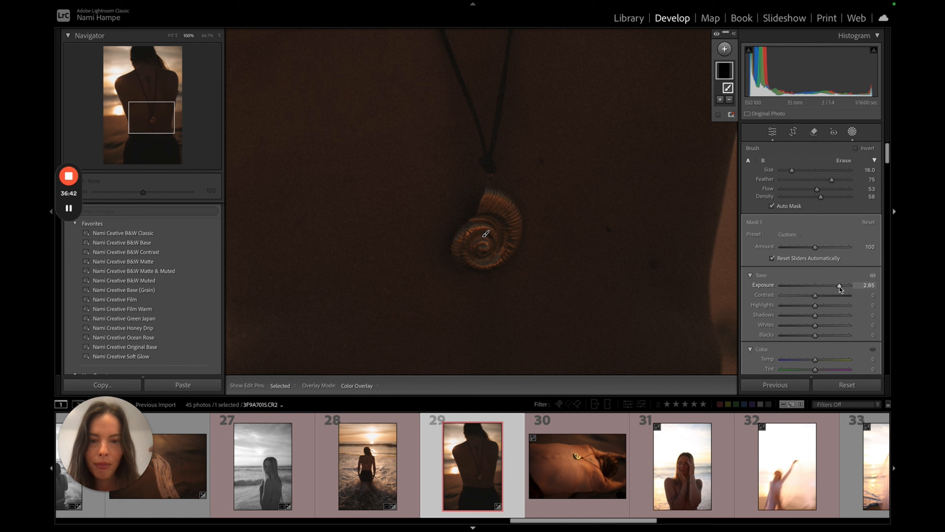
key(k)
click(574, 168)
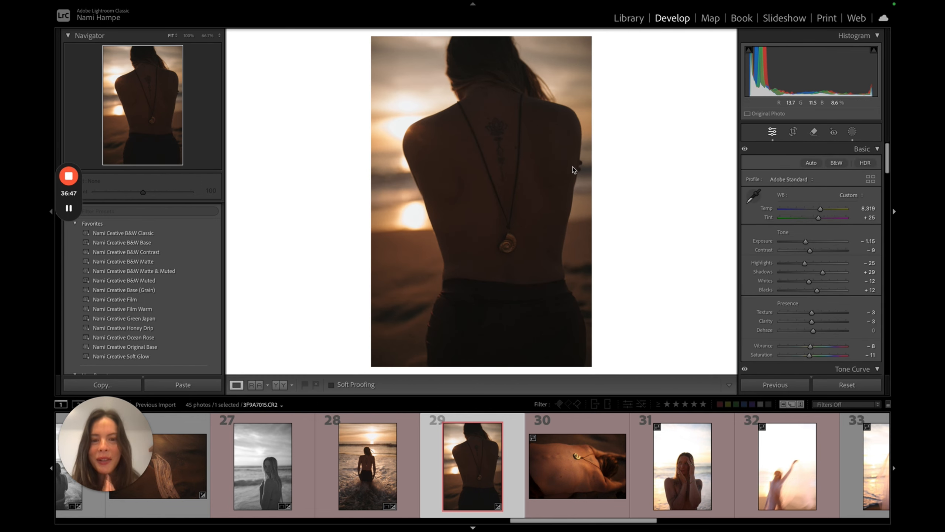
Paste the copied settings onto 3F9A7020.CR2 and crop it tightly around the shell pendant at the original aspect ratio.
key(Right)
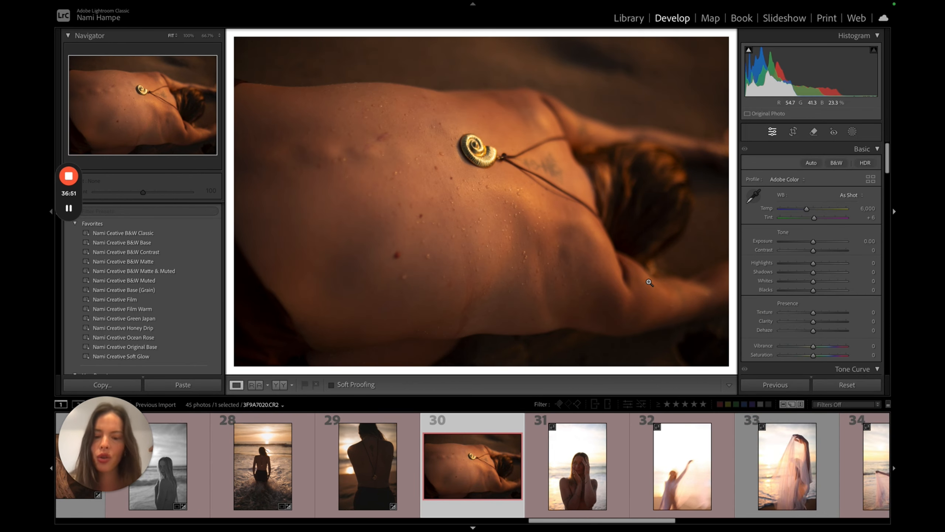
key(ctrl+shift+v)
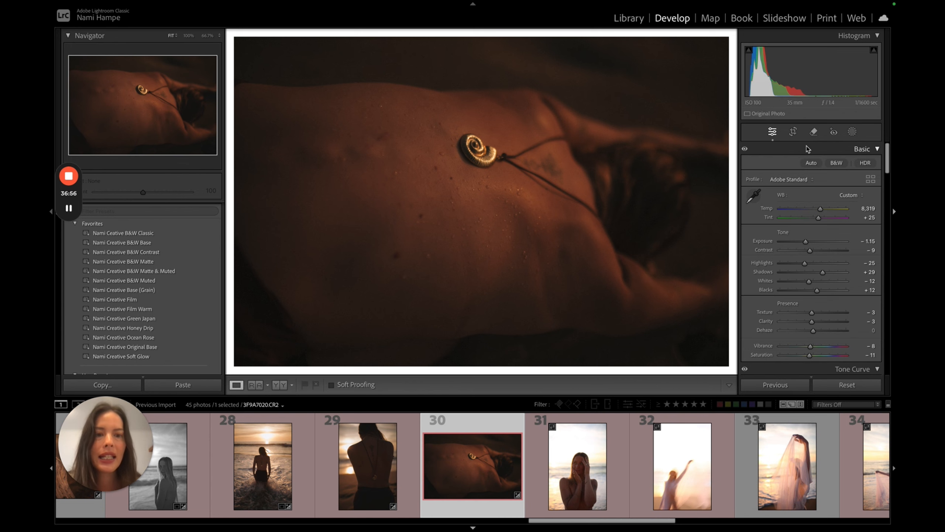
click(793, 131)
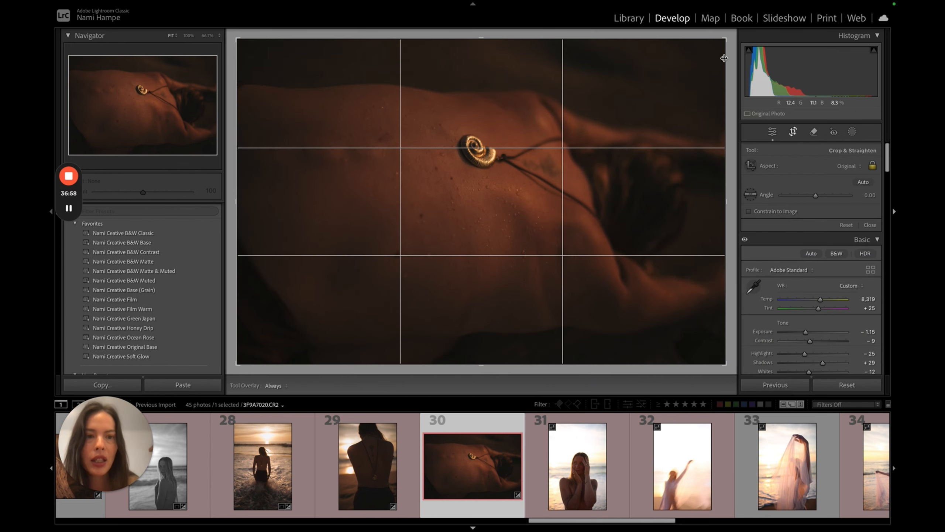
drag(723, 44, 609, 98)
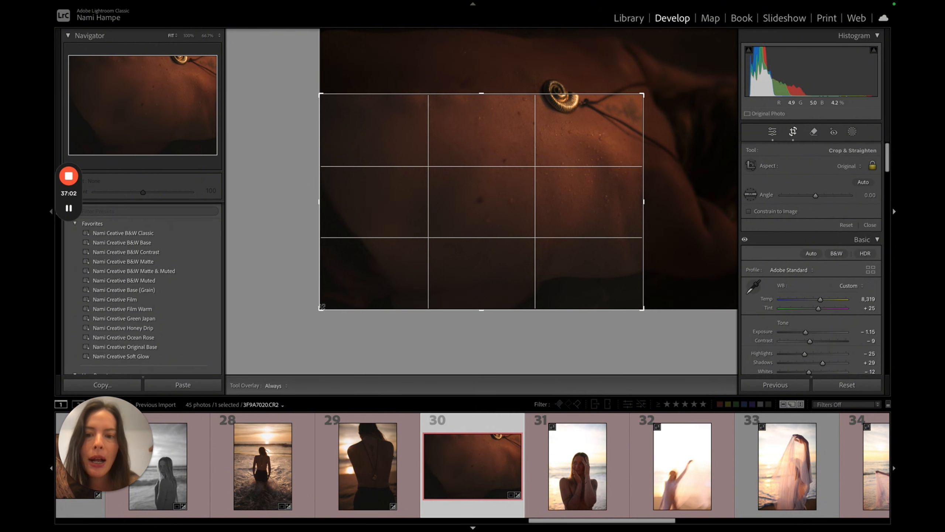
drag(321, 309, 384, 250)
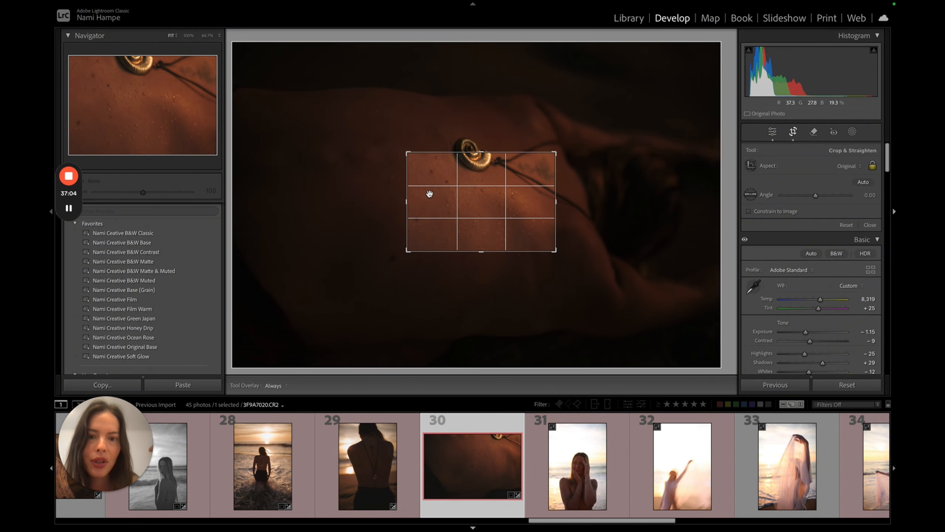
drag(430, 210, 437, 247)
drag(556, 252, 561, 256)
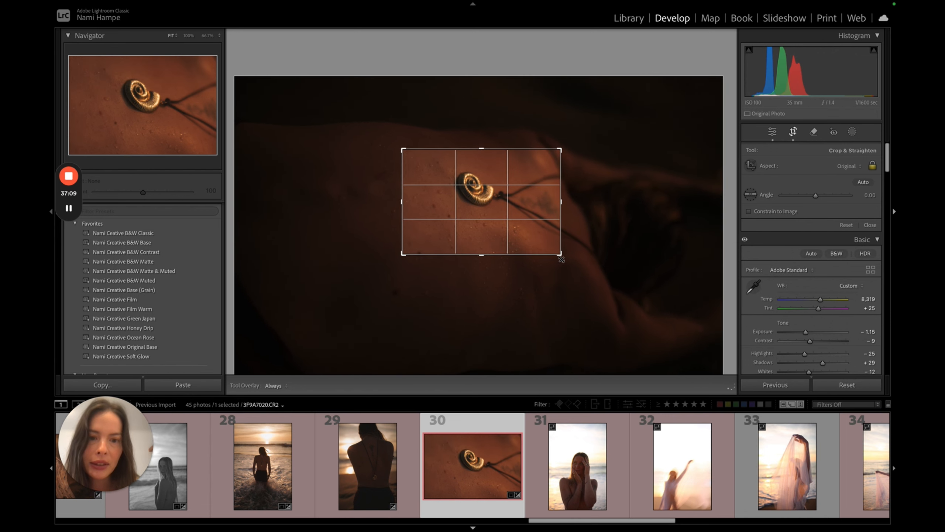
drag(509, 217, 521, 212)
key(Return)
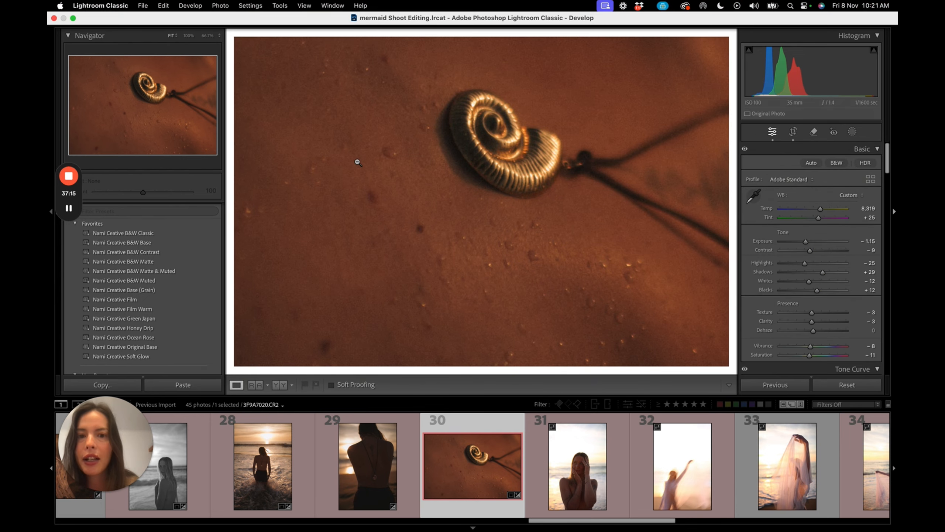
Rotate the cropped pendant photo counterclockwise into portrait orientation and lower its Exposure to -1.90.
key(super+minus)
mouse_move(212, 2)
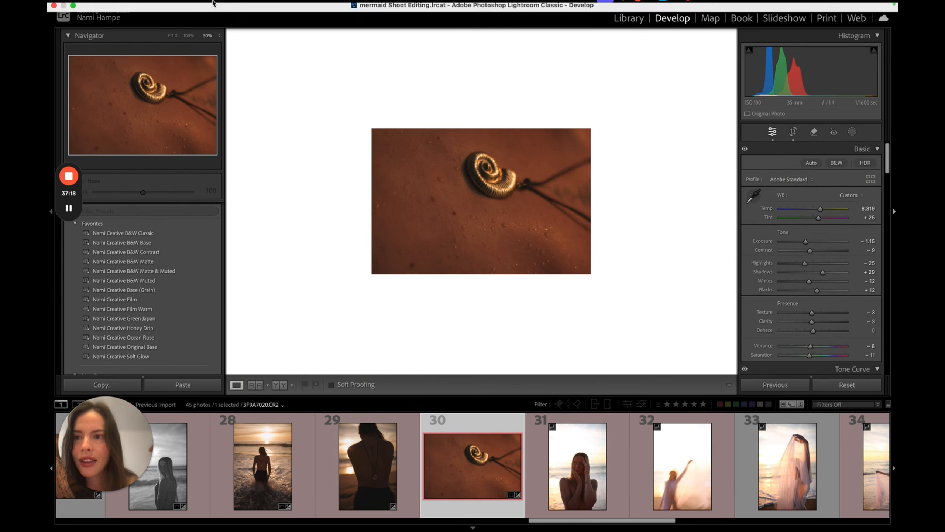
click(164, 6)
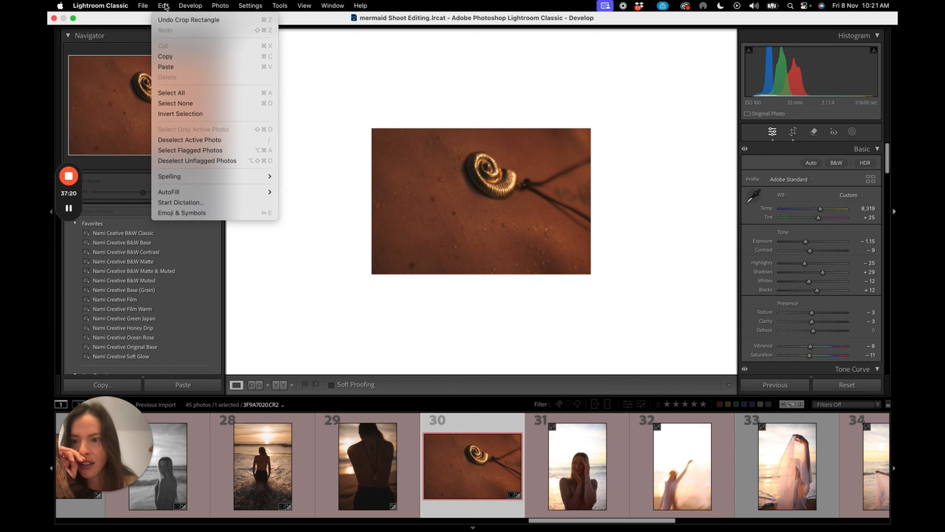
mouse_move(219, 7)
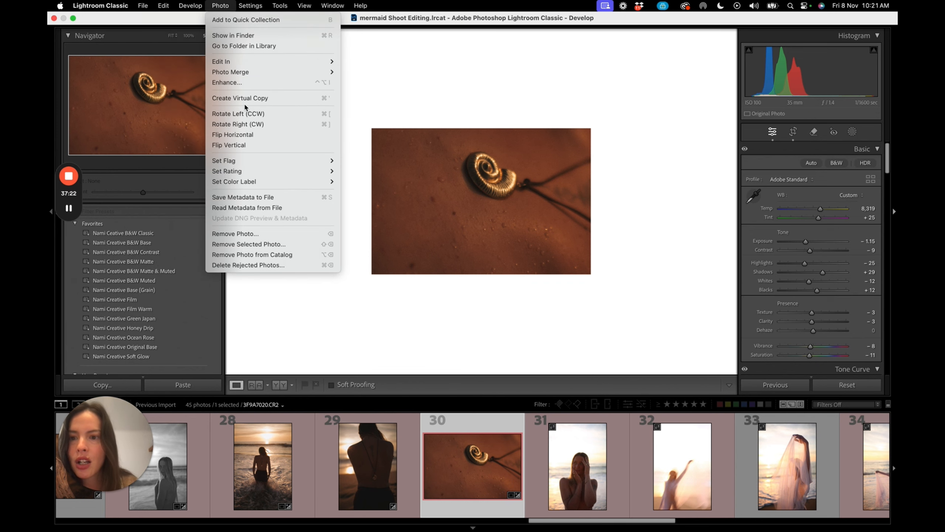
click(244, 112)
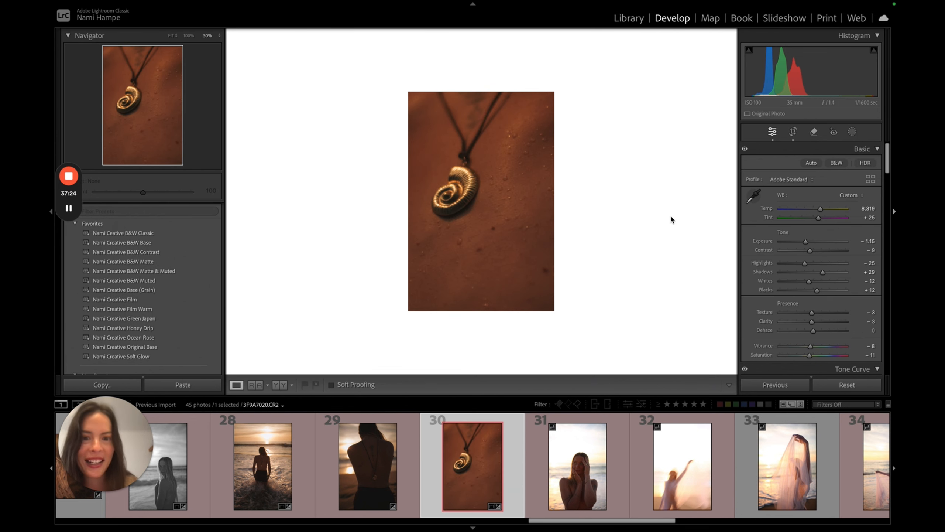
drag(806, 240, 804, 242)
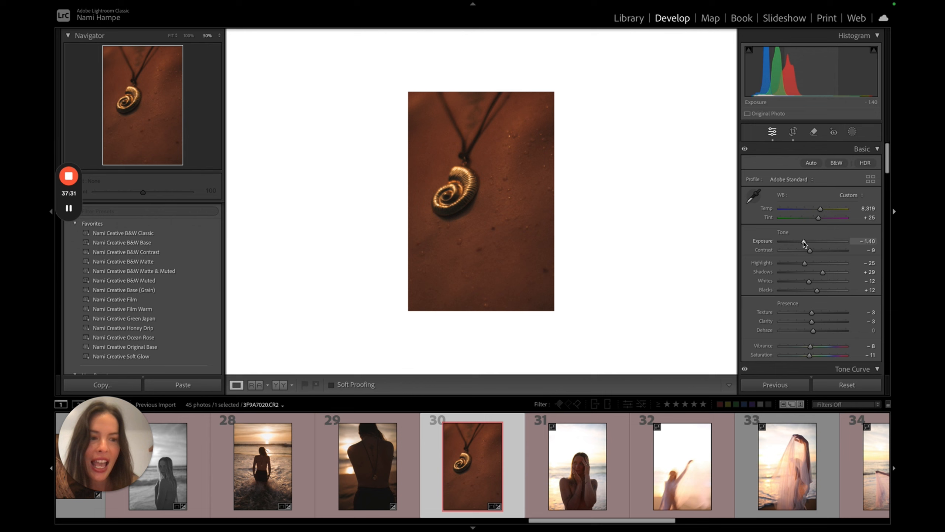
drag(803, 241, 800, 243)
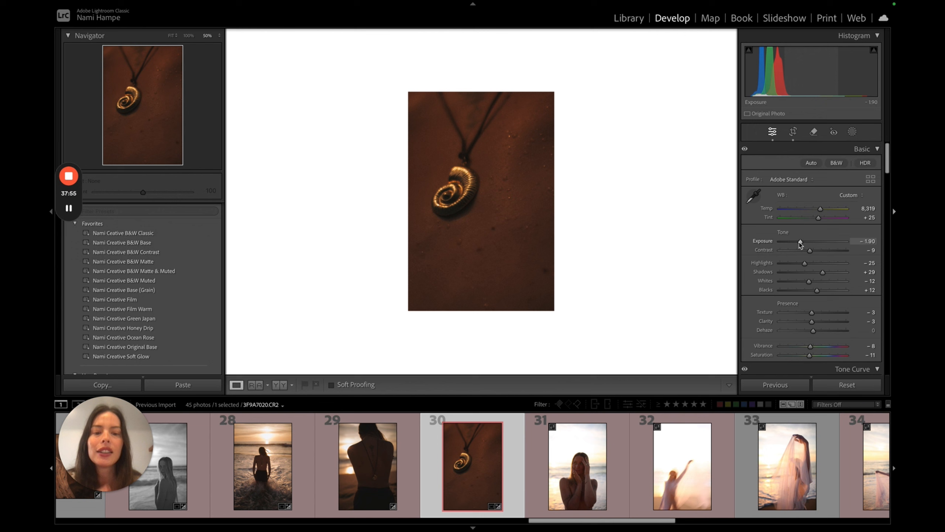
Paste the copied settings onto 3F9A7068.CR2, the portrait with hands on the face, and set its Exposure to -0.70.
key(Right)
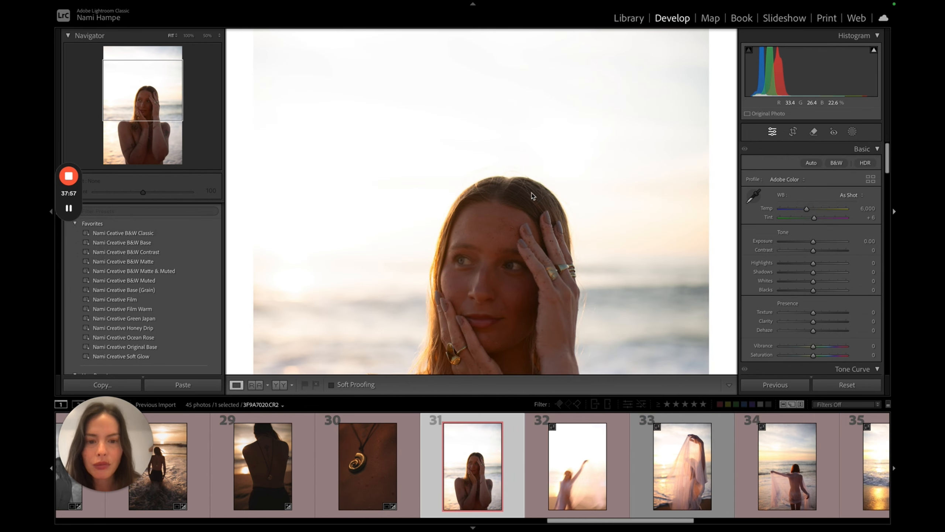
click(533, 196)
key(ctrl+shift+v)
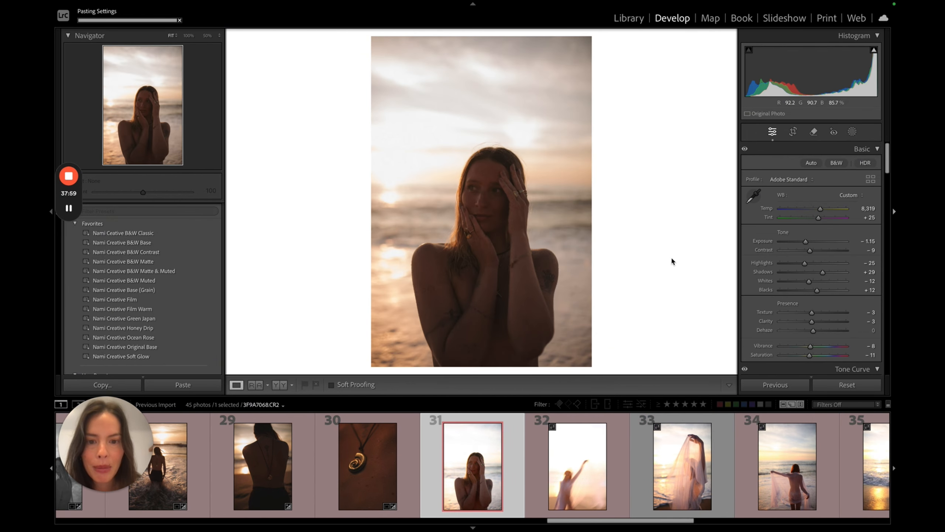
click(811, 241)
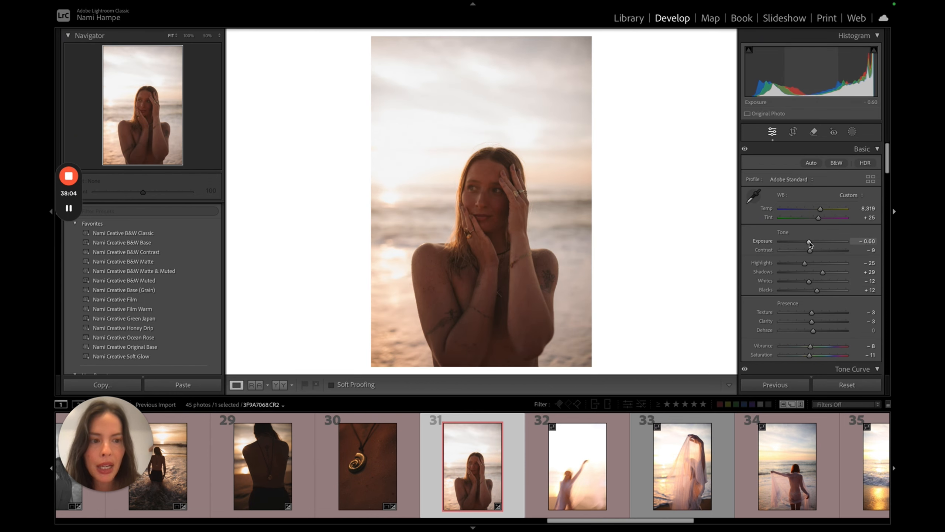
drag(810, 243, 809, 242)
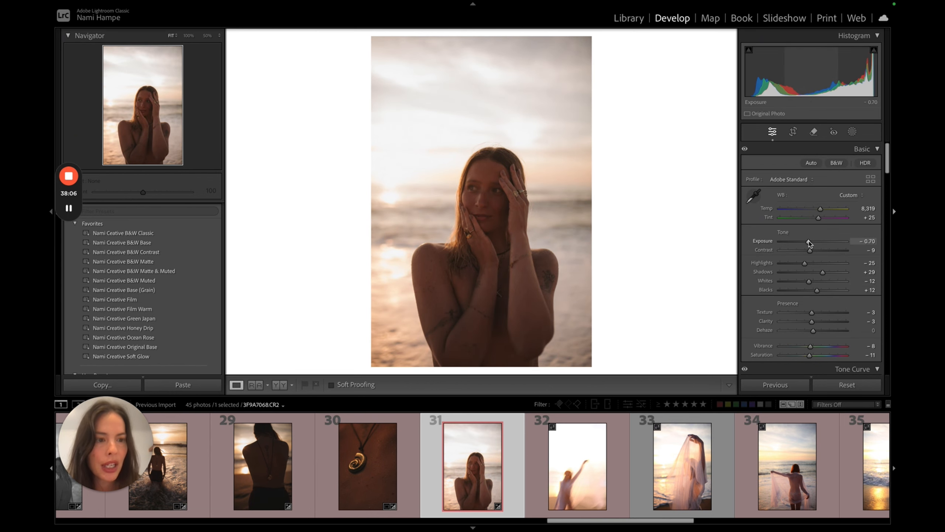
Add a Select Subject mask to the portrait and brighten the woman with Exposure 0.38.
key(shift+w)
click(765, 176)
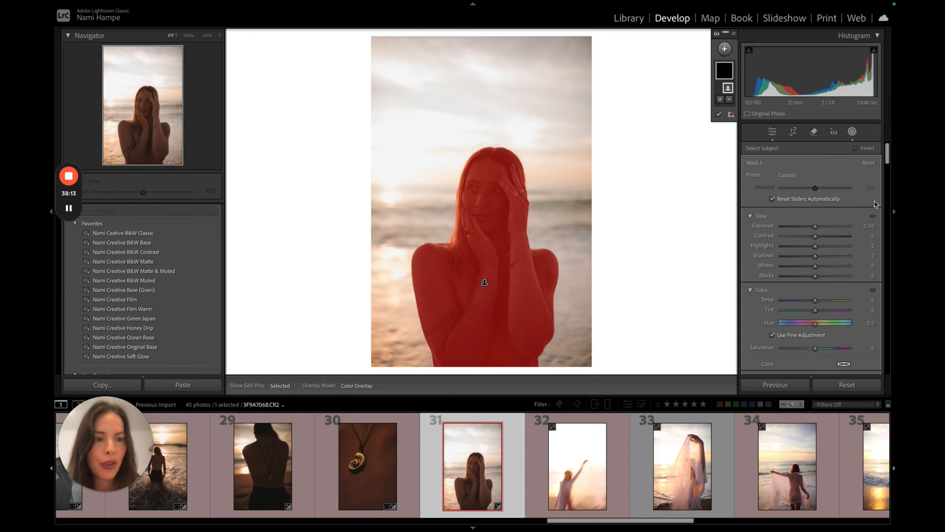
drag(815, 226, 822, 227)
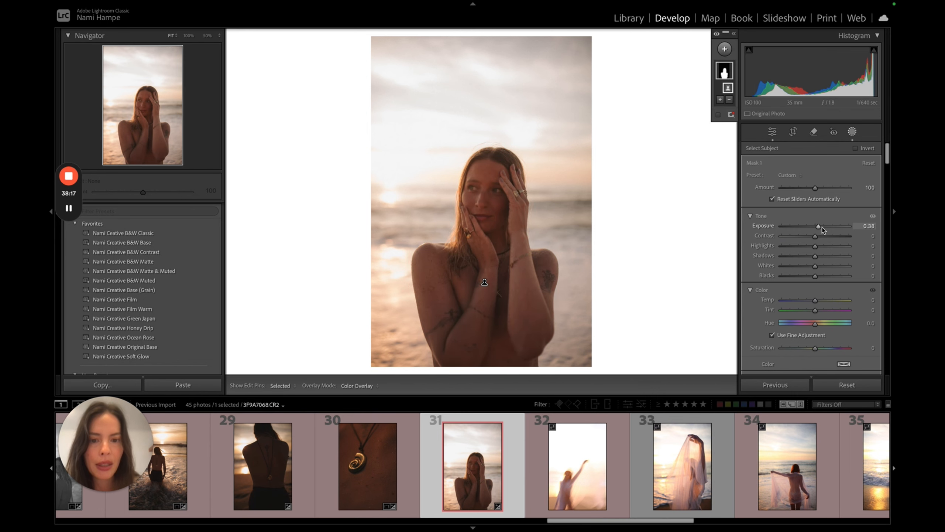
key(Escape)
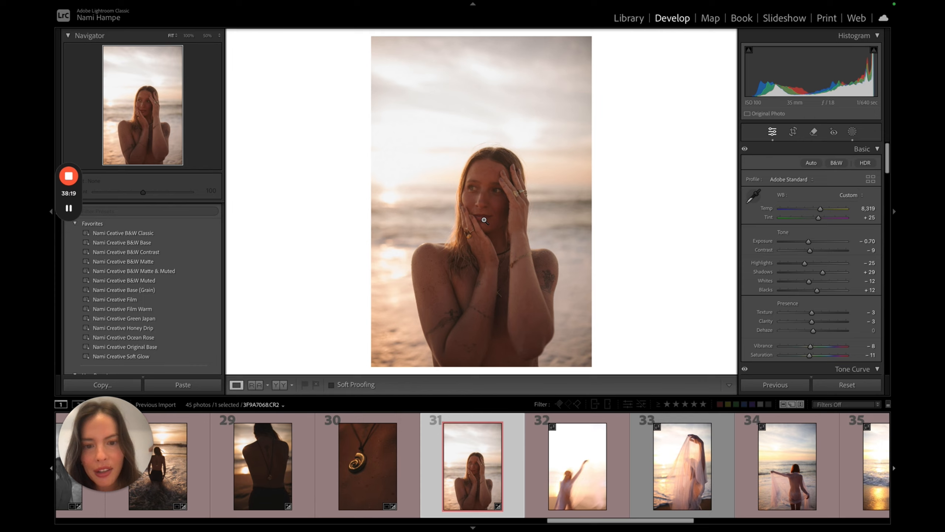
Examine the woman's face, hands and rings up close in the masked portrait.
click(484, 220)
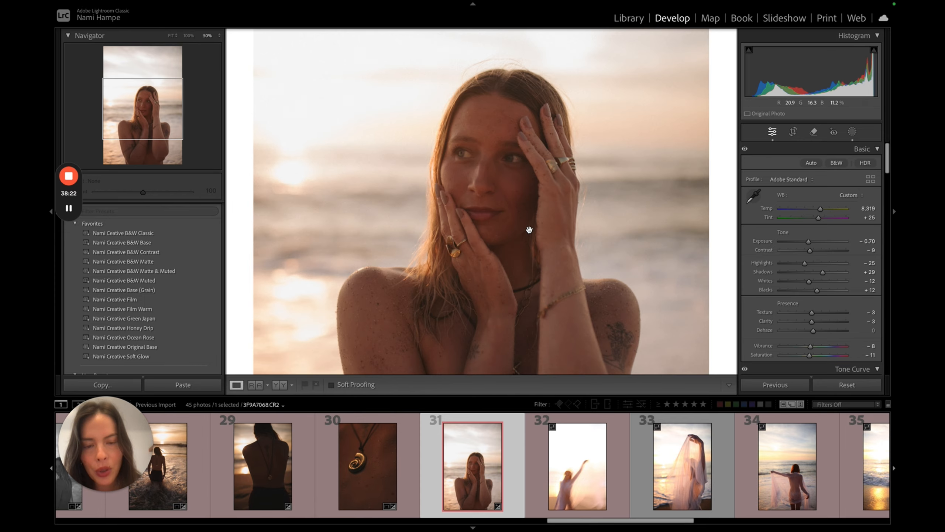
key(super+equal)
key(super+equal)
drag(529, 230, 444, 206)
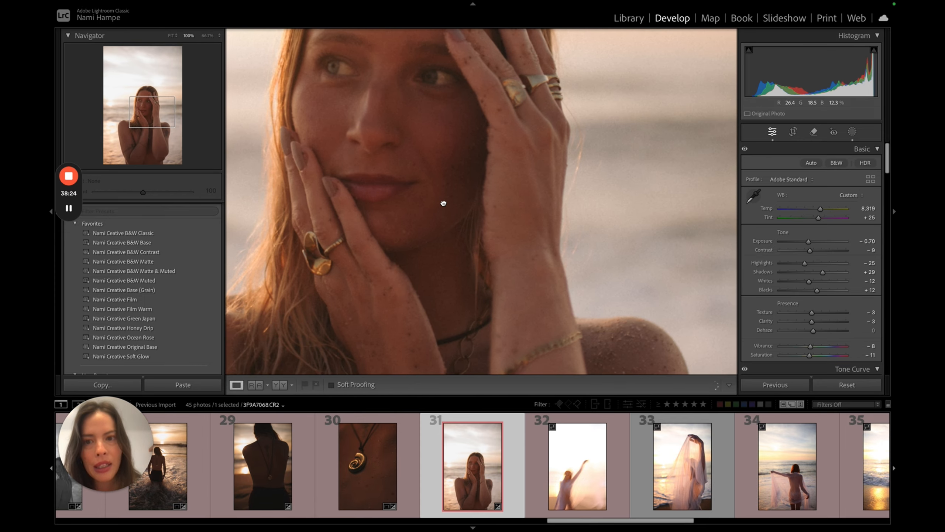
key(super+minus)
key(super+minus)
key(super+minus)
key(super+minus)
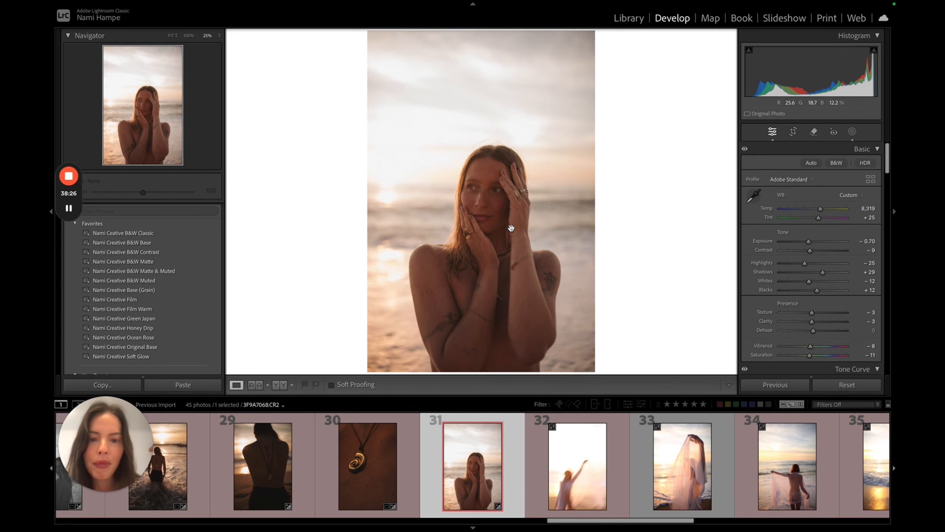
Crop the portrait slightly in from its upper-left corner, keeping the original aspect ratio, to centre the woman.
click(793, 132)
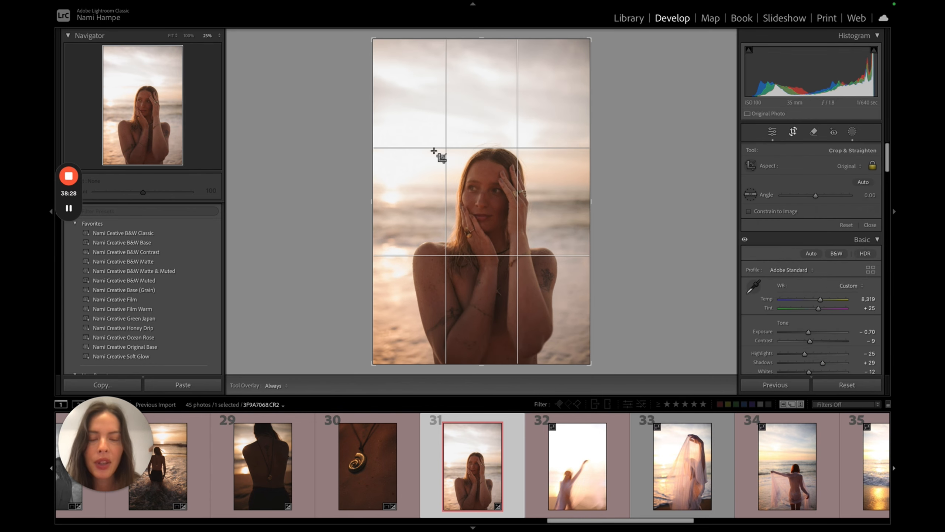
drag(377, 45, 383, 47)
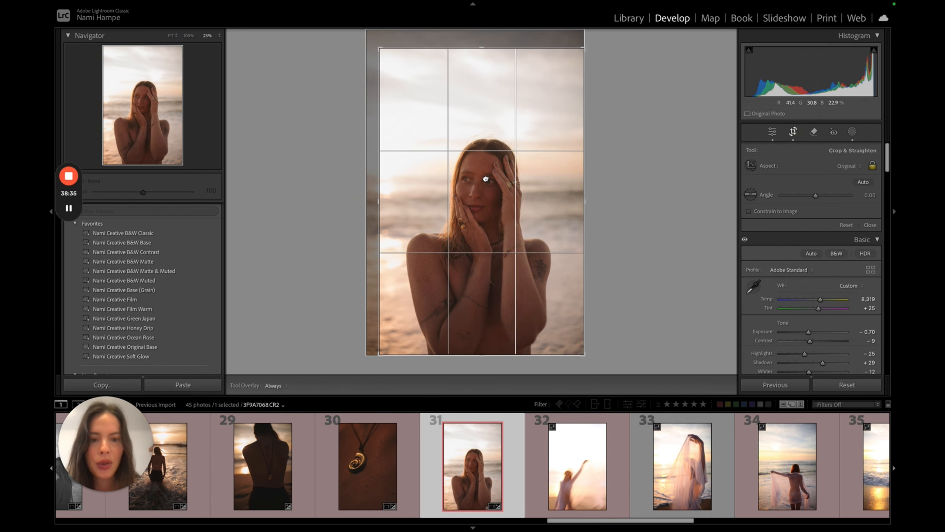
key(Return)
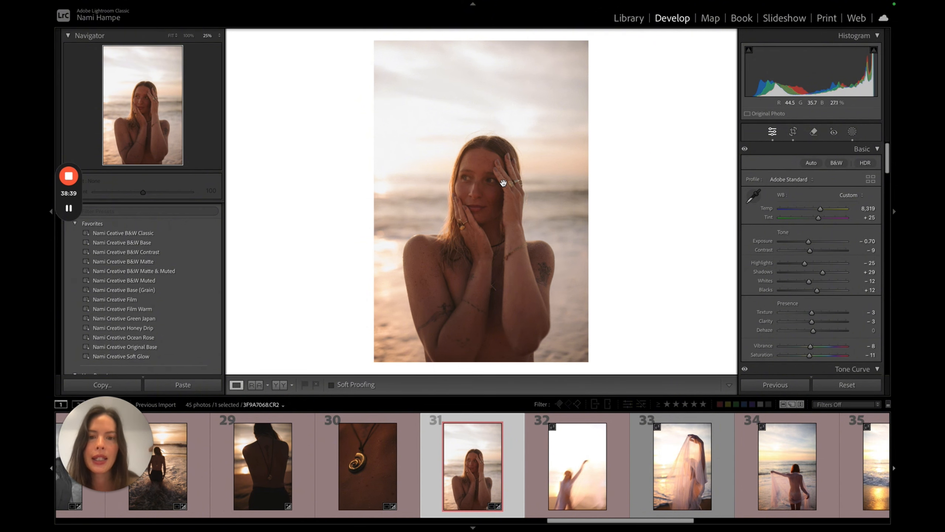
Paste the copied settings onto 3F9A7073.CR2, the motion-blurred photo of the woman with a raised arm.
key(Right)
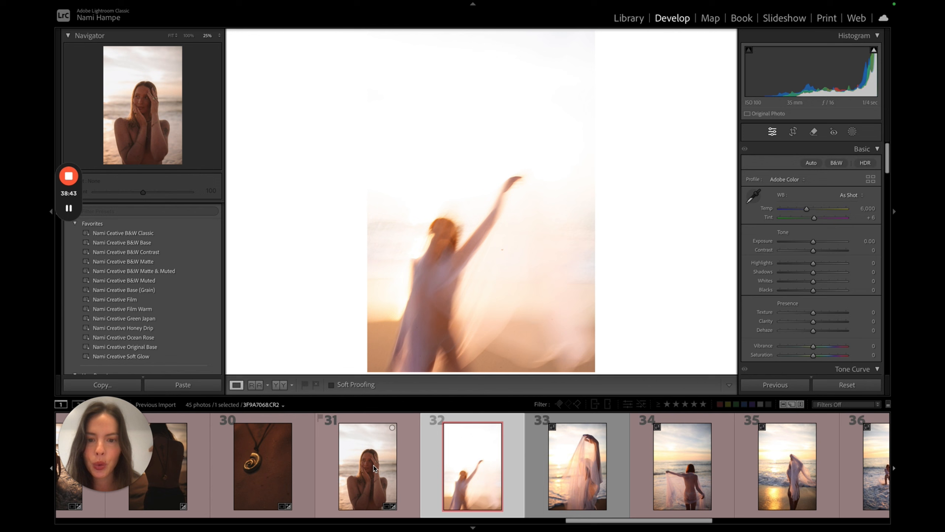
key(ctrl+shift+v)
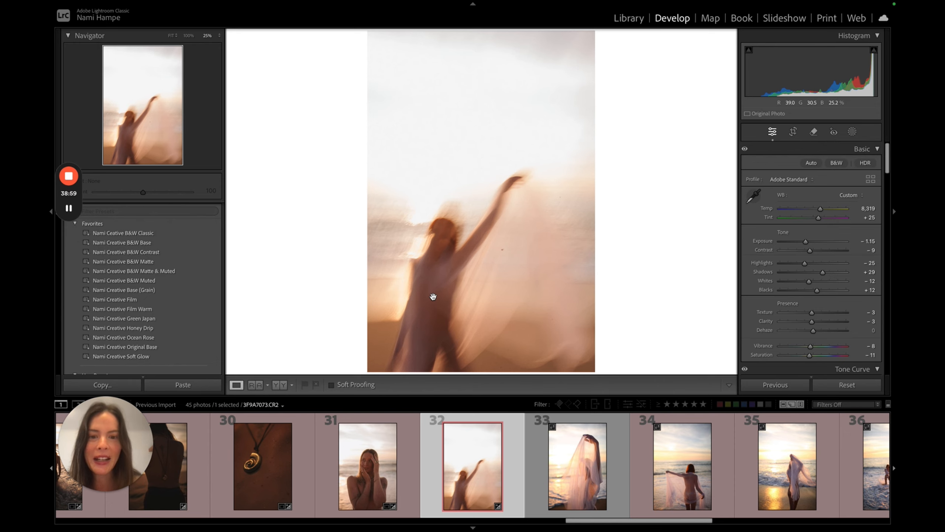
Remove the small dark spot in the pale veil area beside the raised arm with generative AI Remove at brush size 19.
click(514, 249)
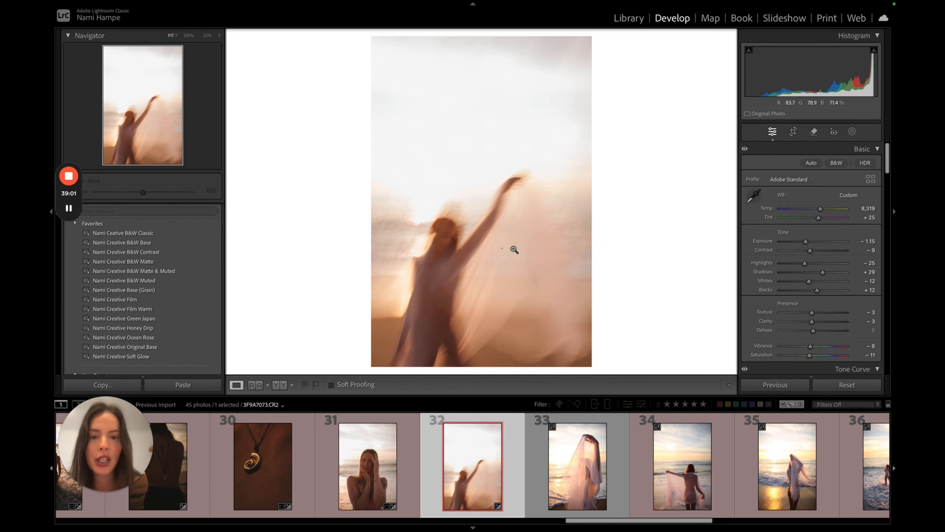
click(514, 249)
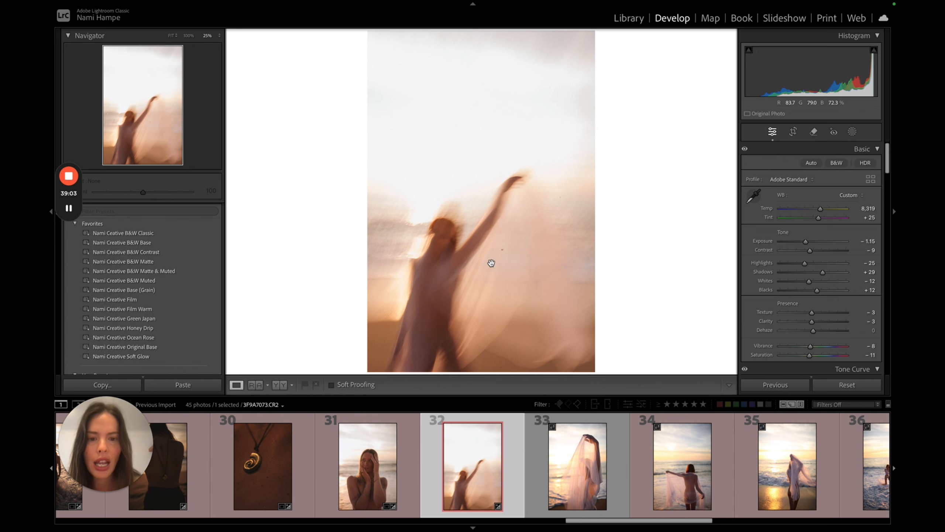
click(512, 239)
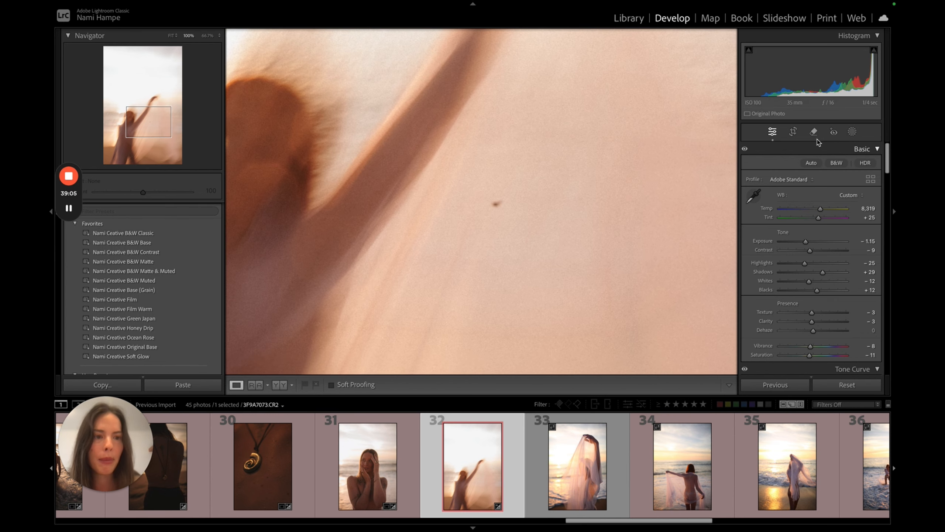
key(q)
drag(490, 211, 498, 205)
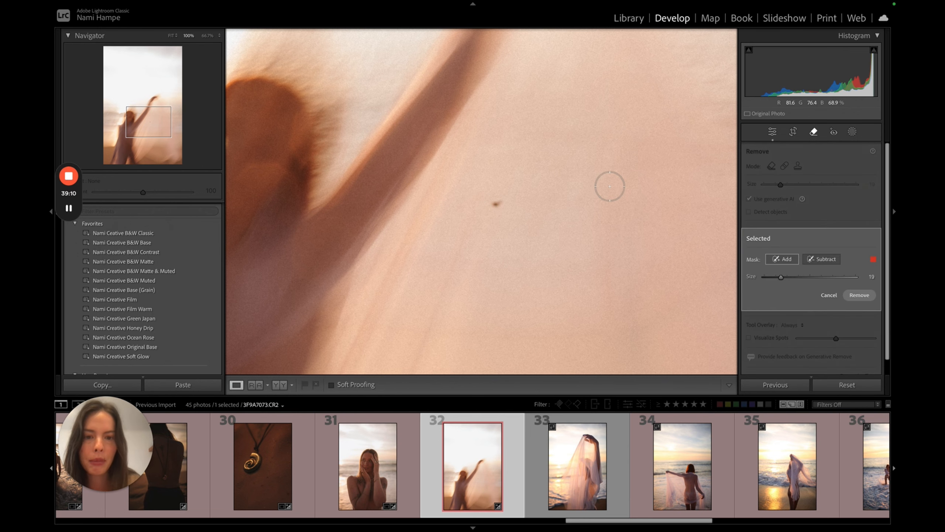
key(Return)
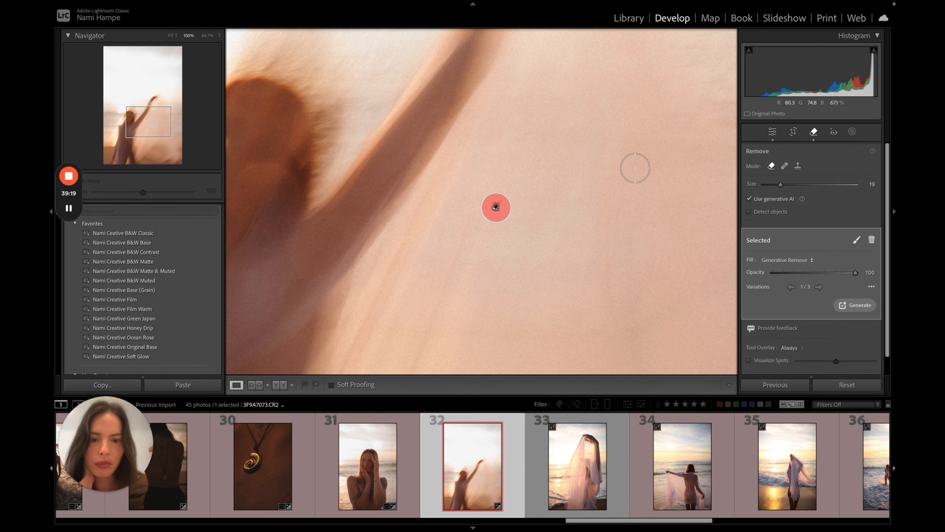
key(q)
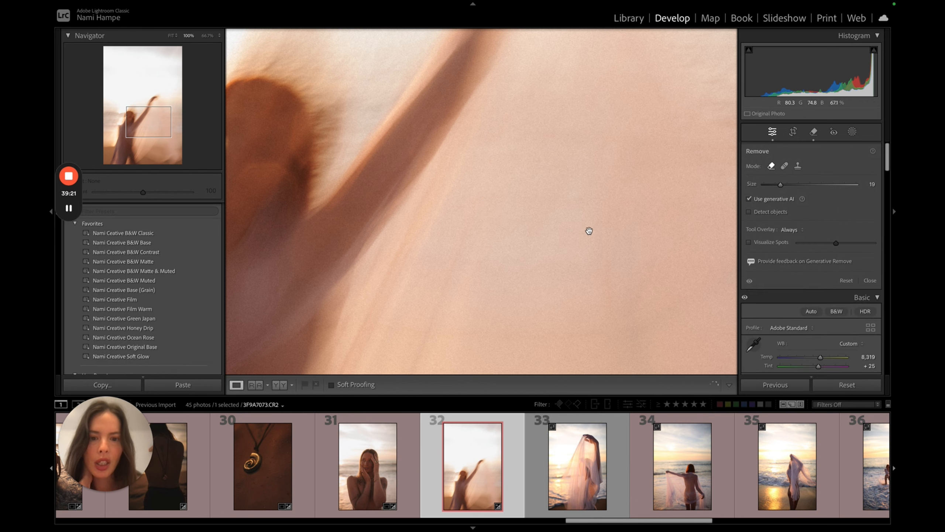
click(590, 231)
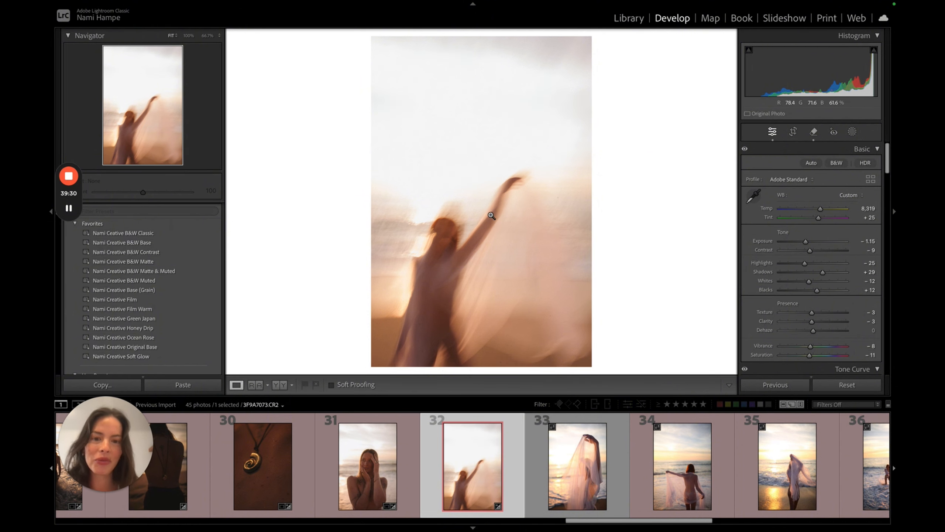
Paste the copied settings onto 3F9A7101.CR2, the veiled woman at sunset, and apply the Nami Creative Original Base preset at amount 80.
key(Right)
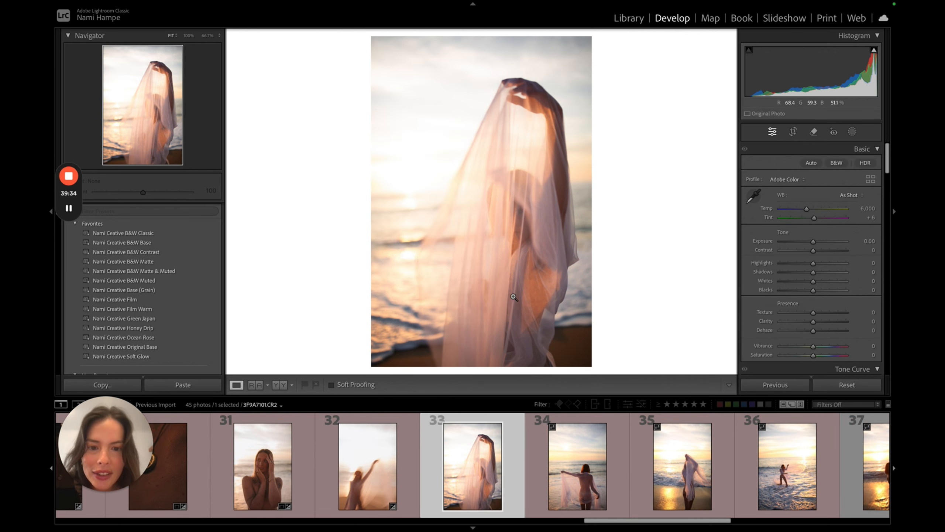
key(super+shift+v)
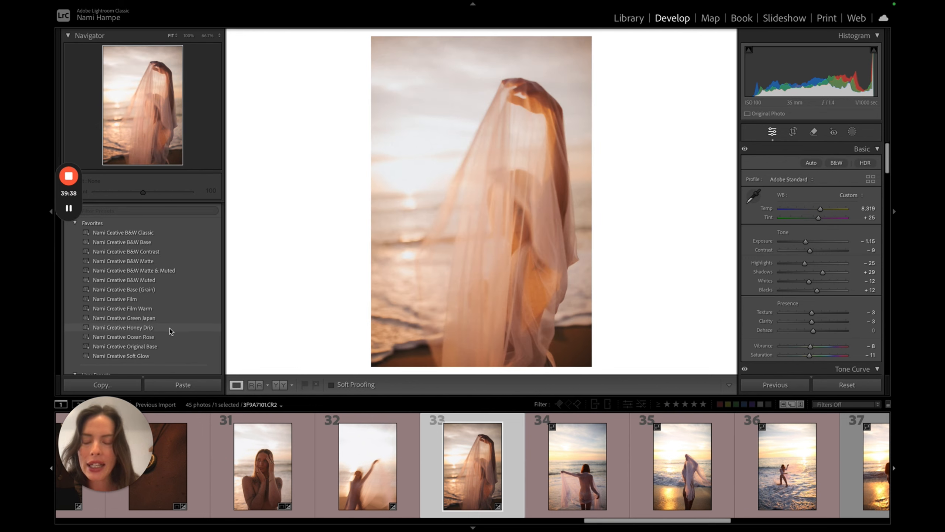
scroll(170, 328, down, 2)
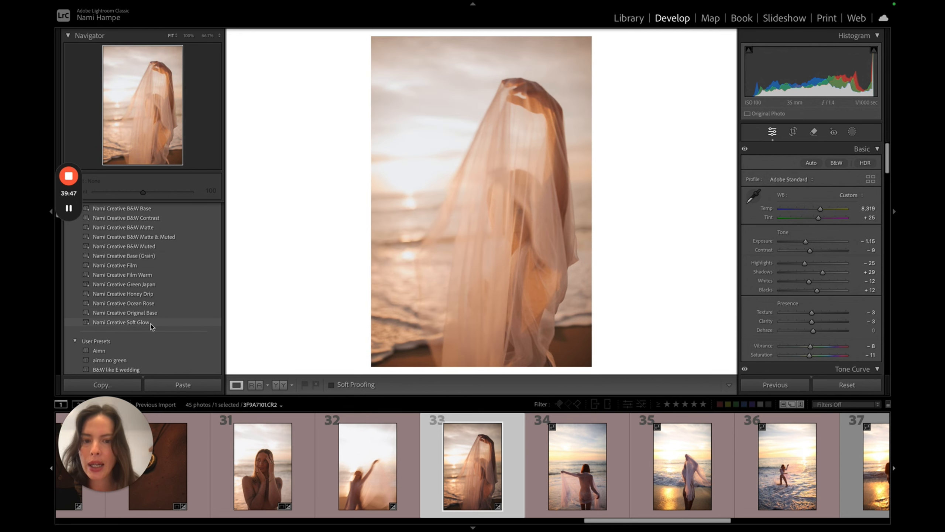
click(152, 313)
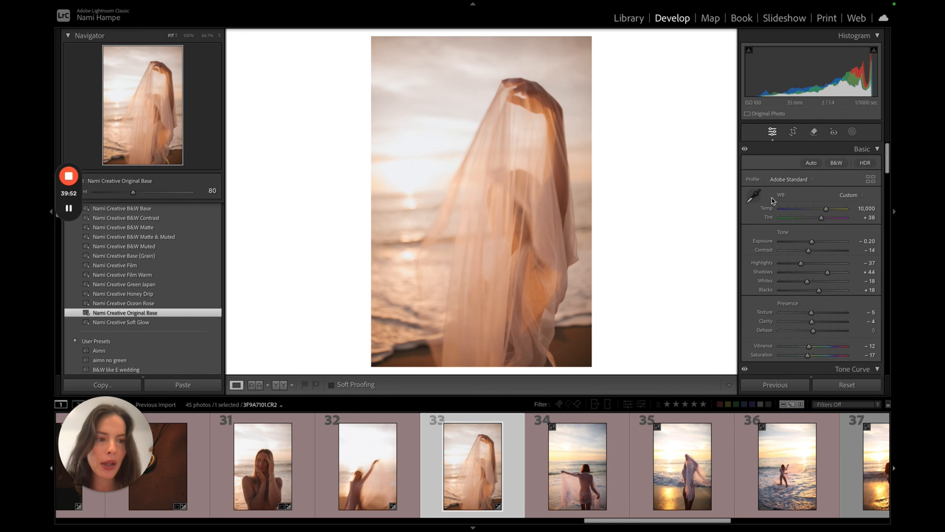
Set the veiled portrait's white balance Temp to 8,909 and its Exposure to −1.15.
drag(821, 208, 820, 209)
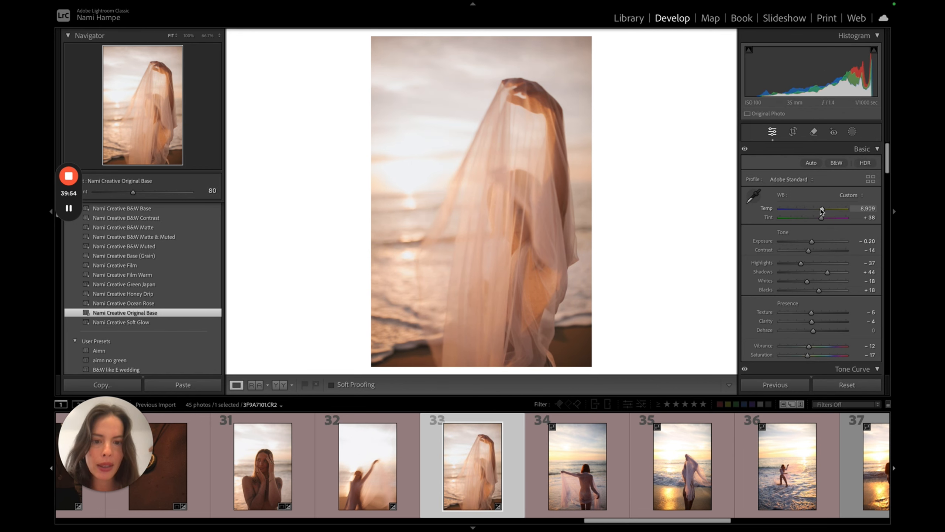
drag(811, 244, 806, 247)
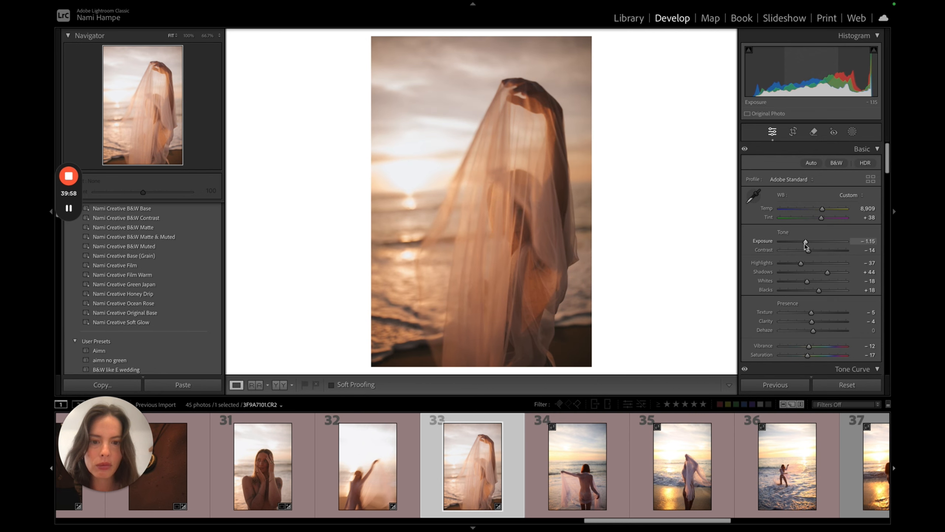
Brush a small mask over the dark eye area of the woman's veiled face at size 11 and set its Exposure to 0.44.
click(546, 206)
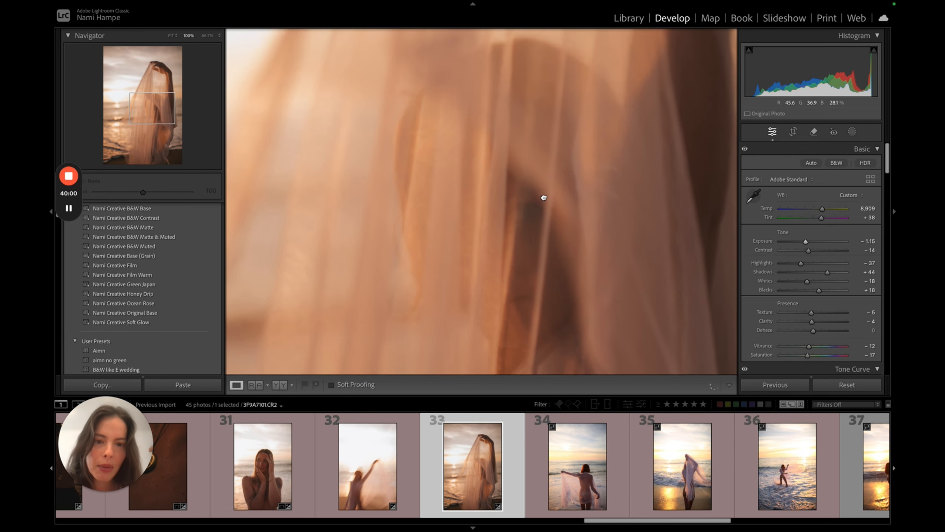
click(852, 132)
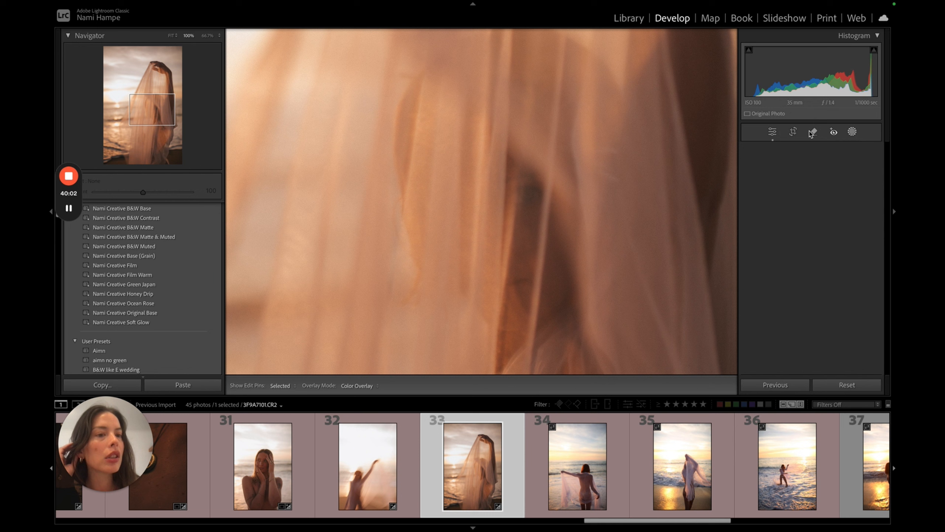
click(769, 219)
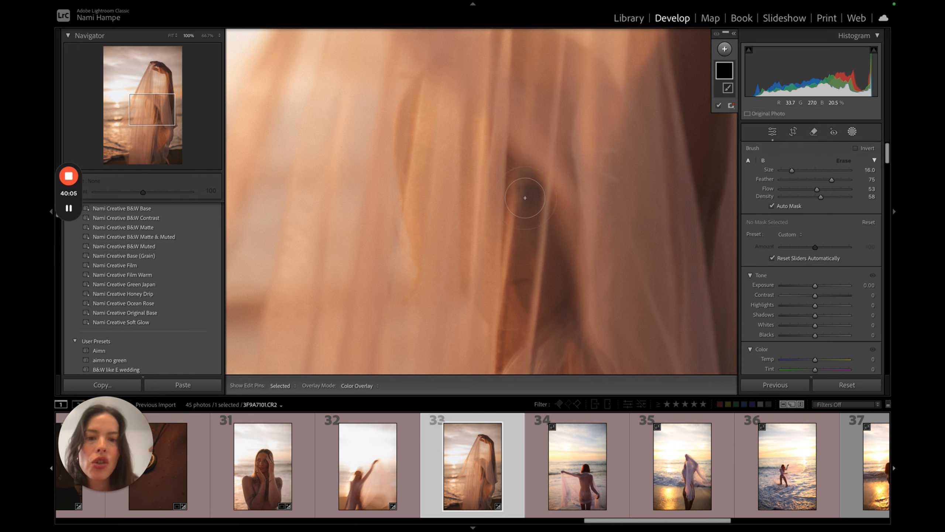
key(bracketleft)
key(bracketleft)
key(bracketleft)
key(bracketleft)
key(bracketleft)
mouse_move(519, 197)
mouse_down()
mouse_move(533, 194)
mouse_move(519, 197)
mouse_up()
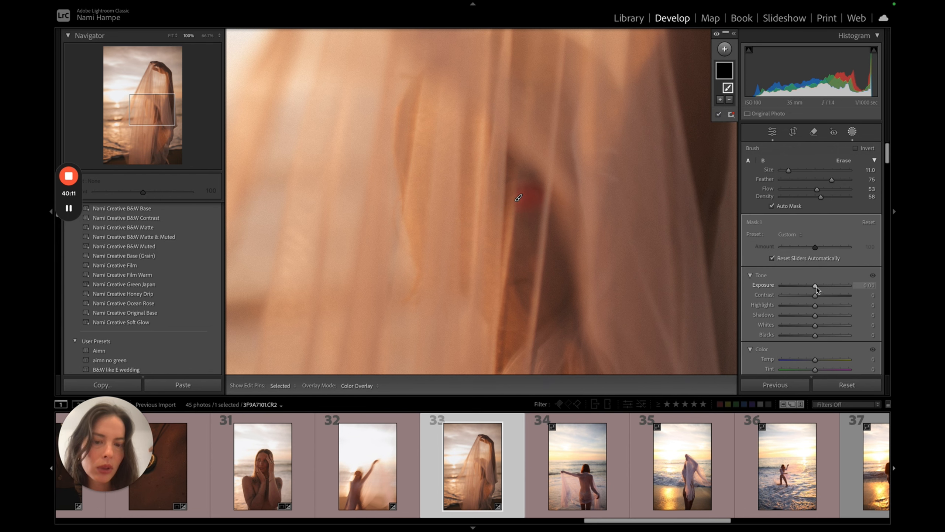
drag(818, 285, 821, 289)
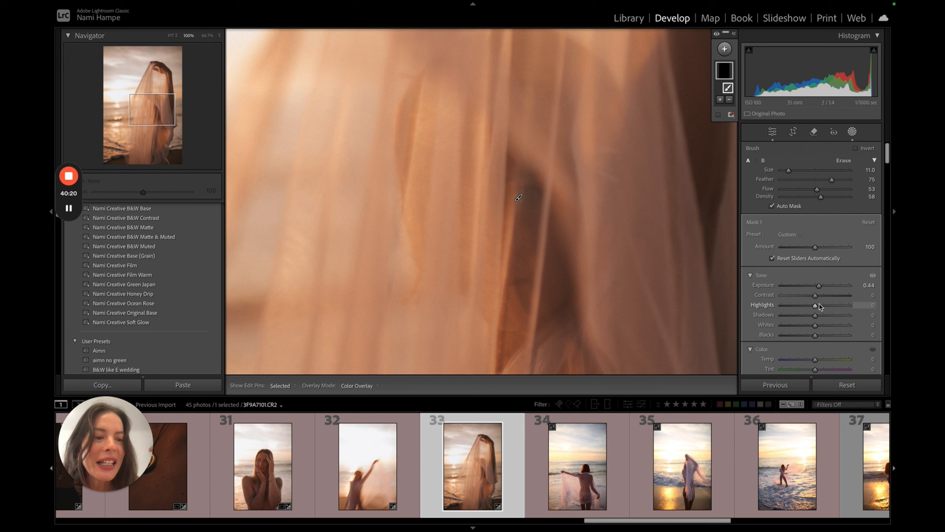
Set the face mask's Texture to 32, Clarity to 38 and Sharpness to 22, finishing the masking.
scroll(820, 306, down, 10)
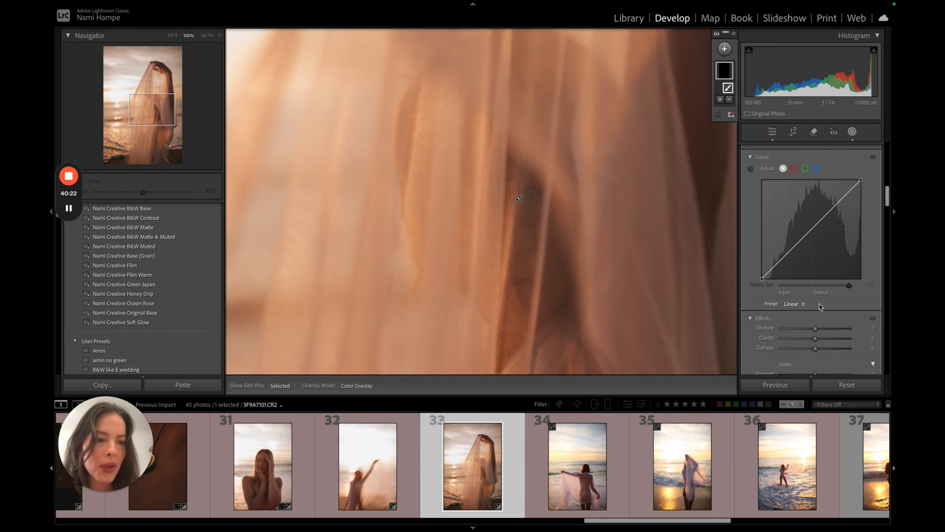
scroll(821, 306, down, 3)
click(821, 302)
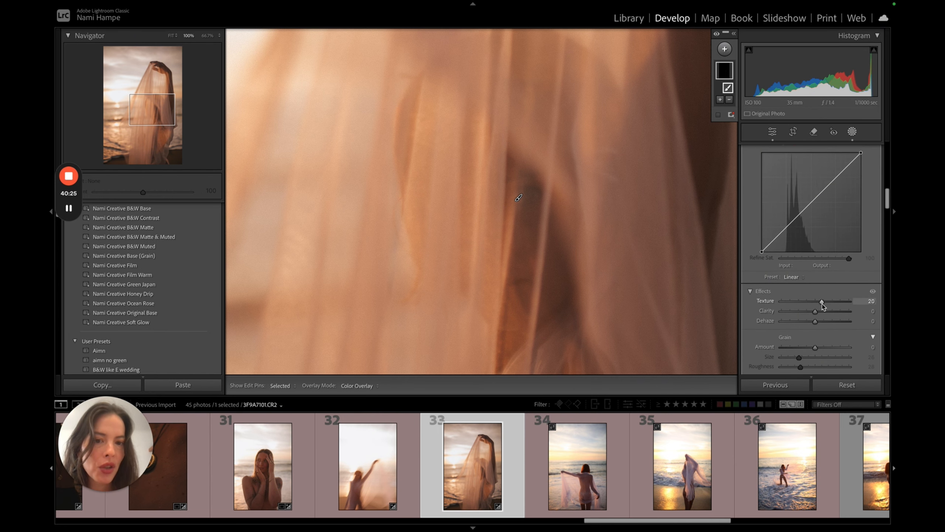
click(824, 312)
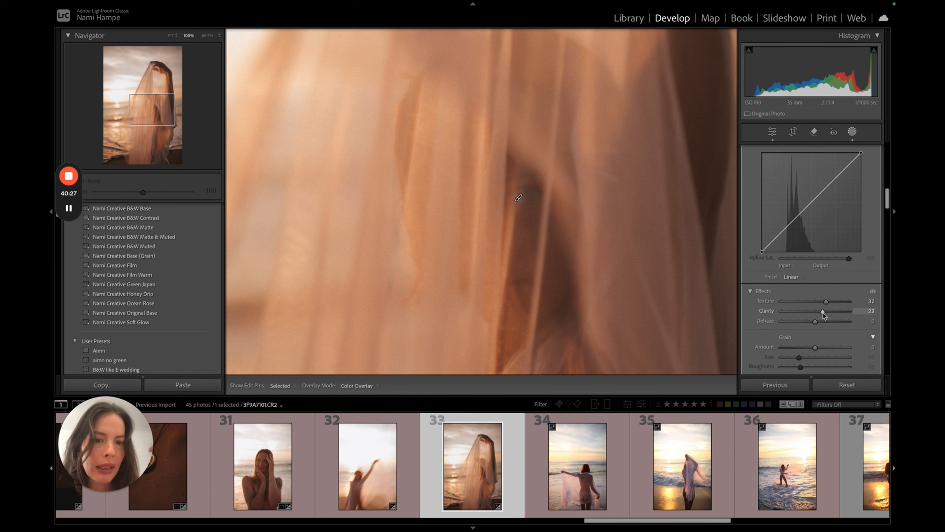
drag(823, 312, 828, 312)
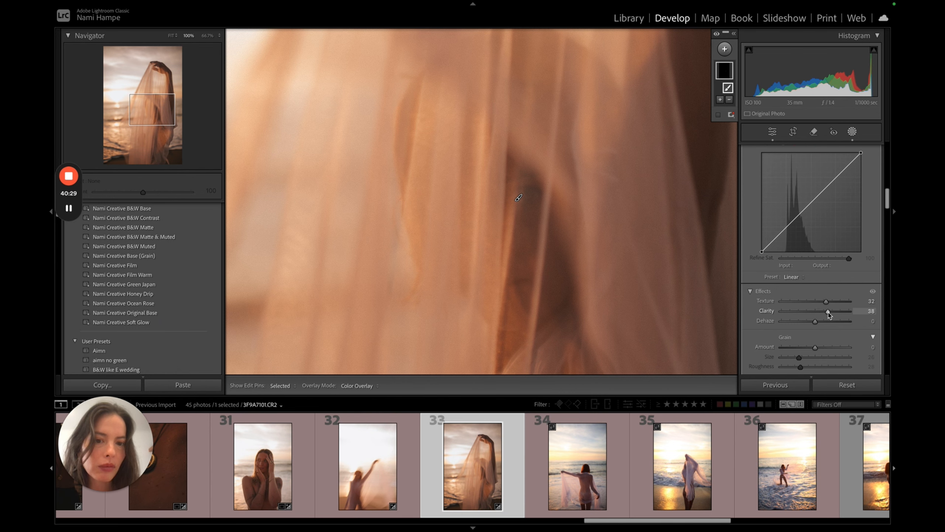
scroll(822, 338, down, 3)
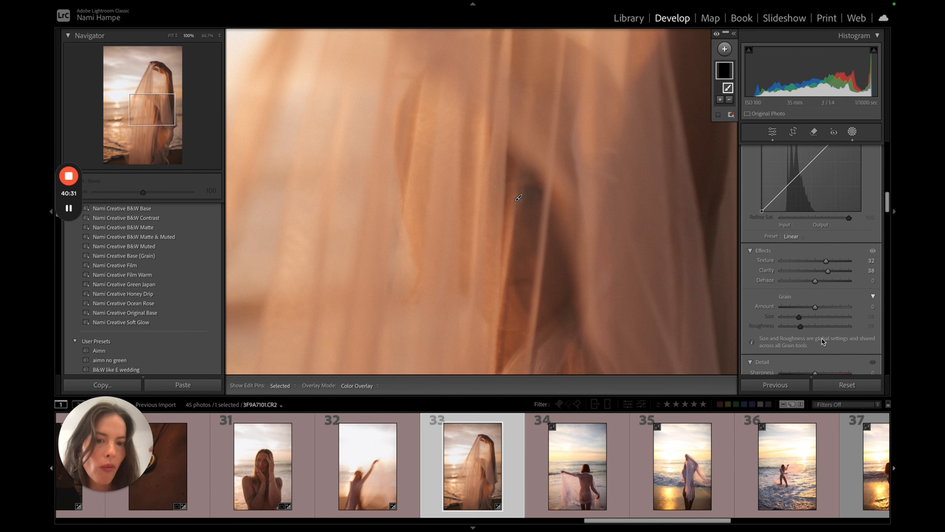
scroll(822, 338, down, 2)
click(827, 302)
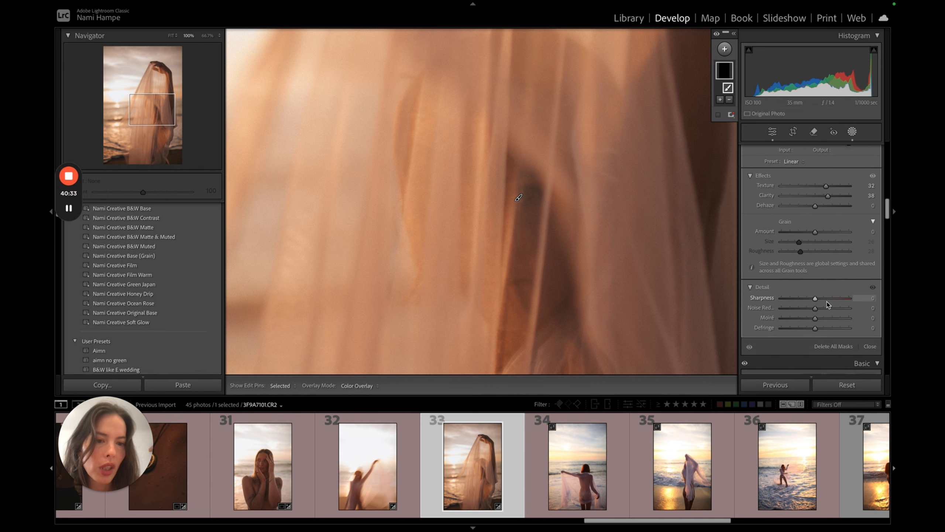
drag(827, 301, 823, 301)
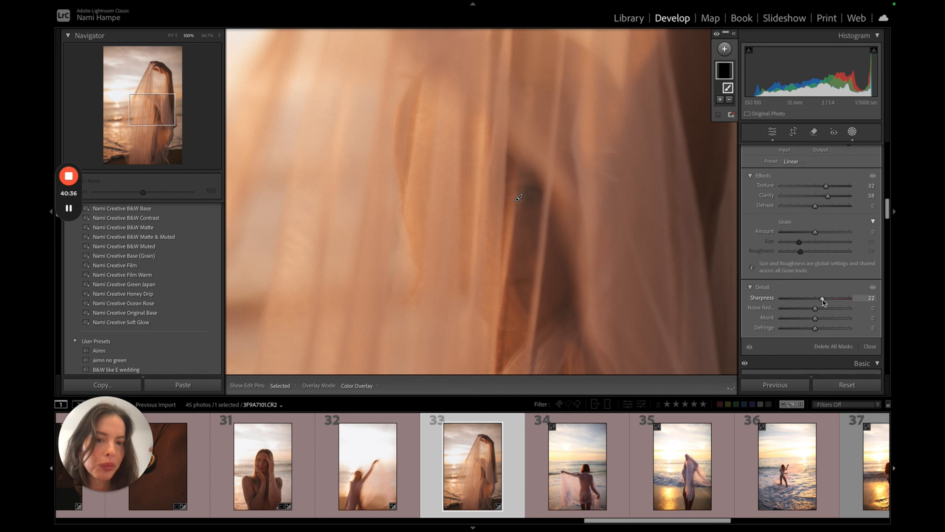
key(Escape)
click(625, 222)
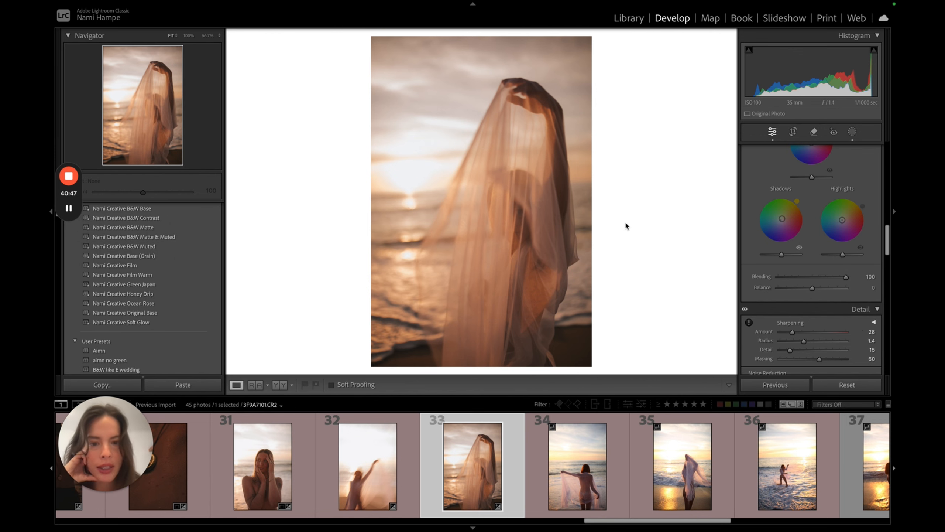
Warm the veiled portrait's Temp slightly to 8,963 and copy its develop settings.
click(545, 214)
click(547, 216)
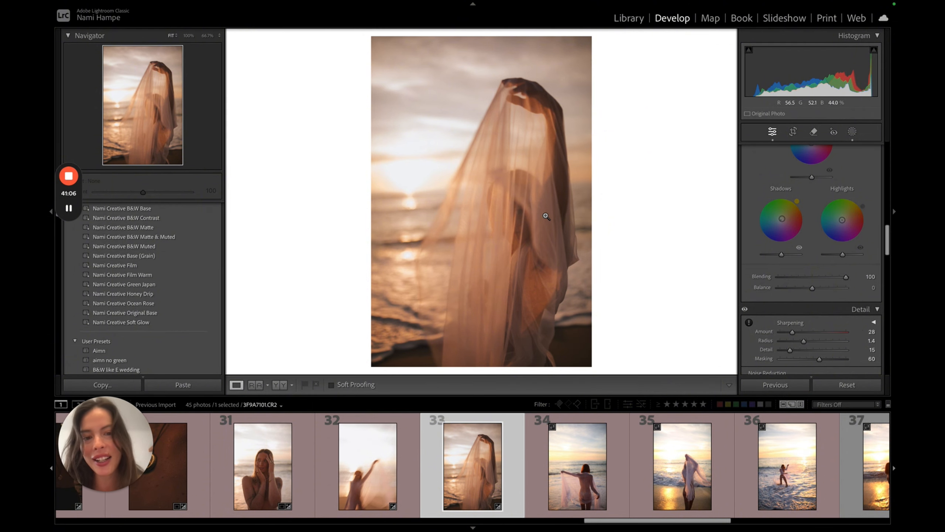
scroll(833, 235, up, 1)
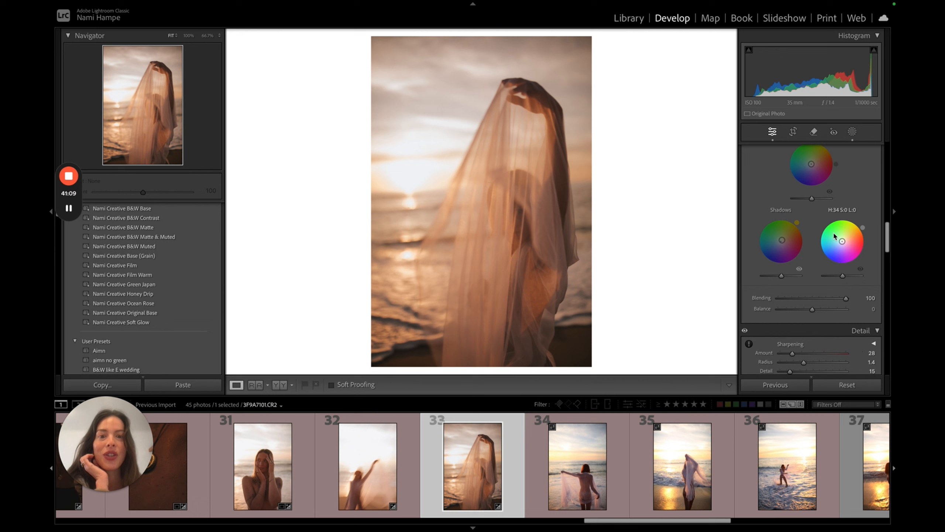
scroll(833, 233, up, 15)
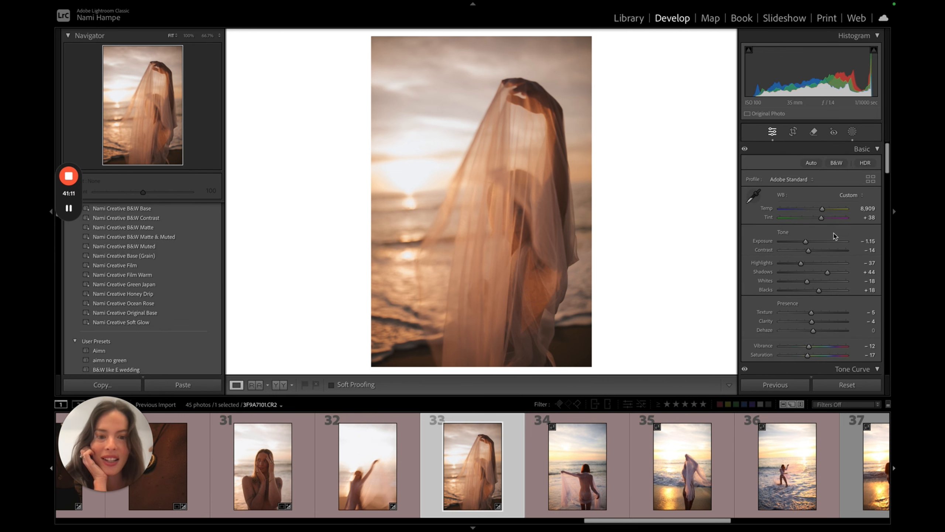
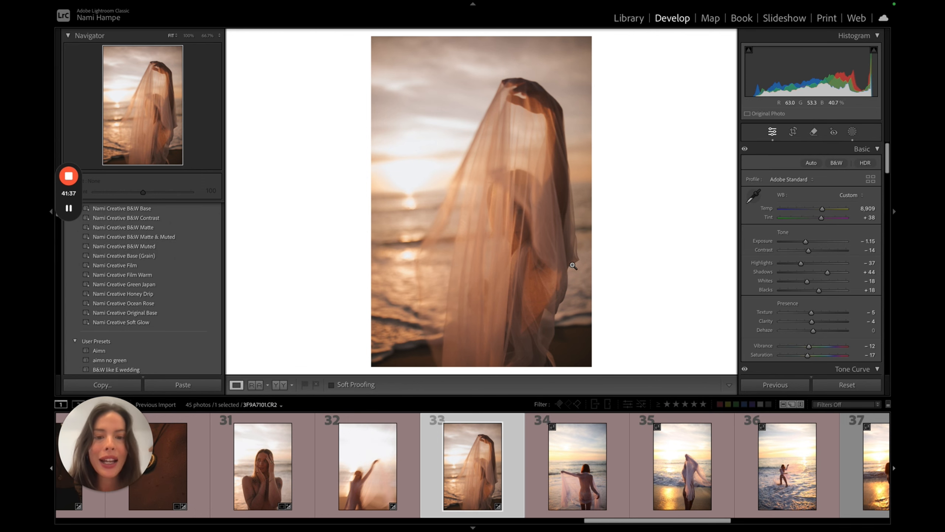
drag(822, 209, 824, 212)
key(ctrl+shift+c)
click(667, 407)
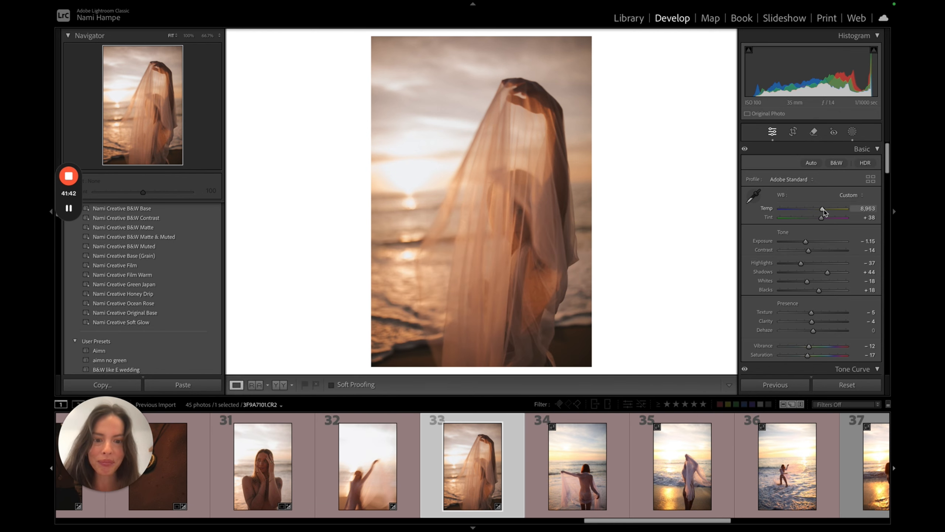
Apply the Nami Creative B&W Matte preset at amount 100 to 3F9A7118.CR2, the back view of the woman holding the veil.
key(Right)
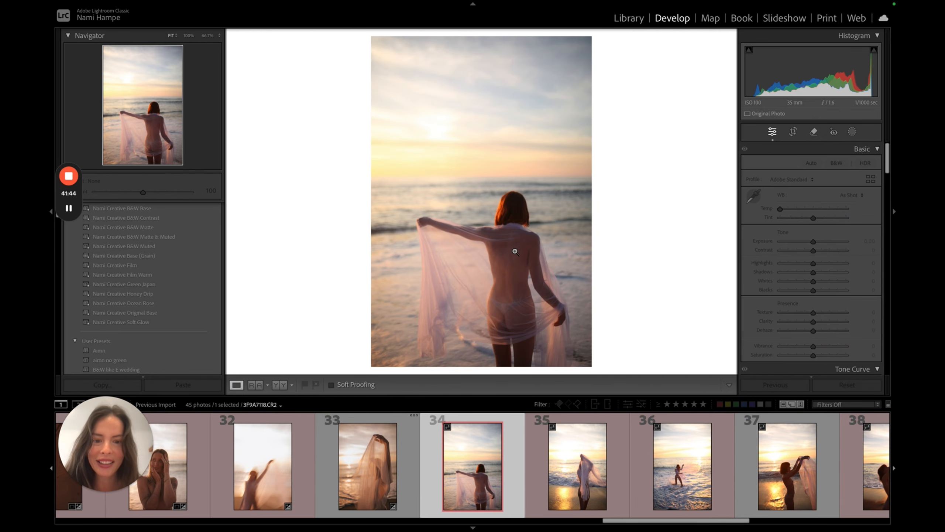
click(513, 251)
key(super+minus)
key(super+minus)
key(super+minus)
key(super+minus)
key(super+minus)
key(super+minus)
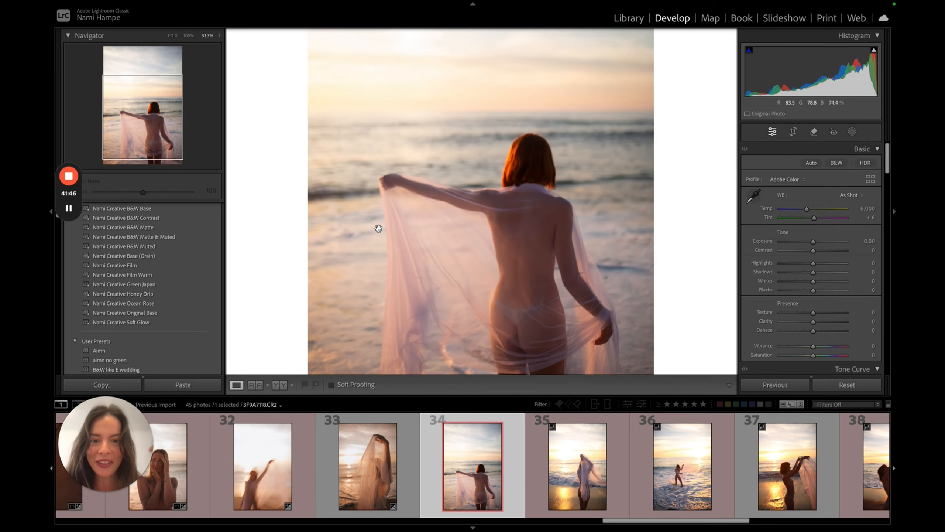
click(155, 228)
click(498, 217)
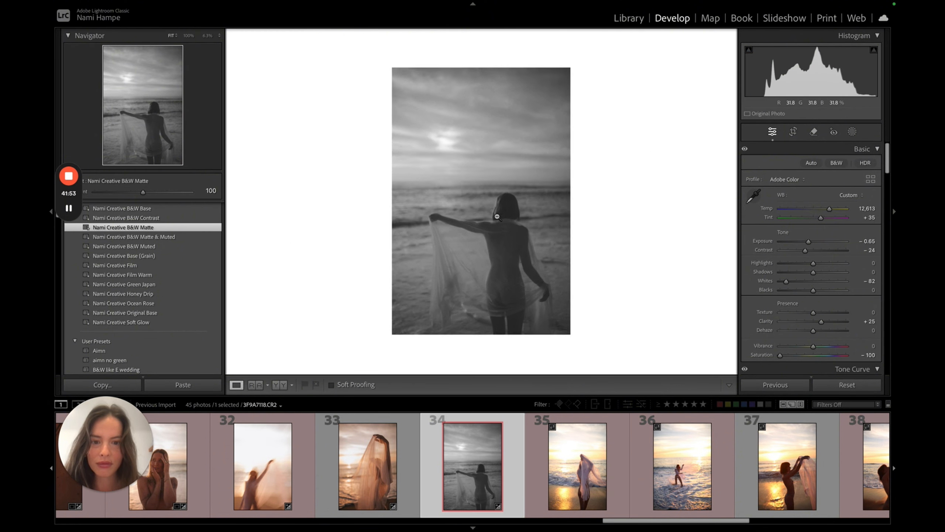
click(504, 235)
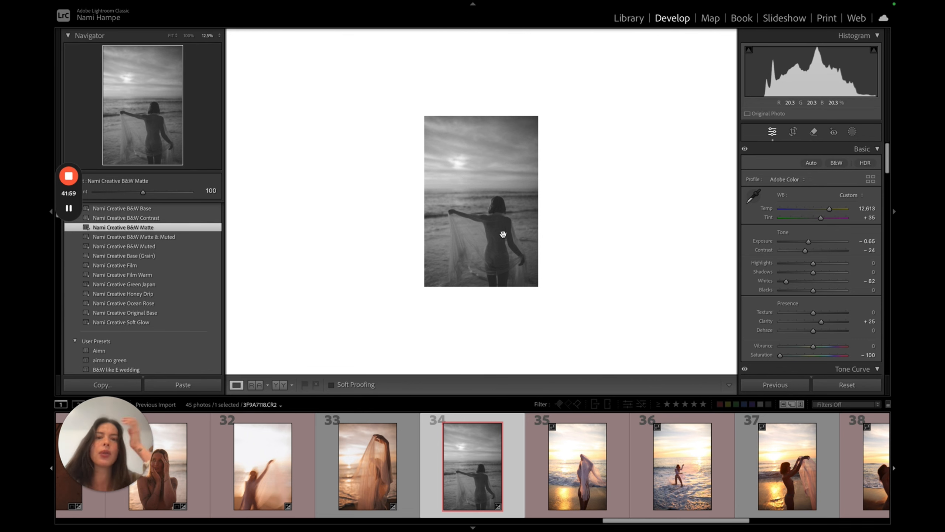
Paste the copied develop settings onto 3F9A7132.CR2, the back view of the veiled woman facing the sea.
key(Right)
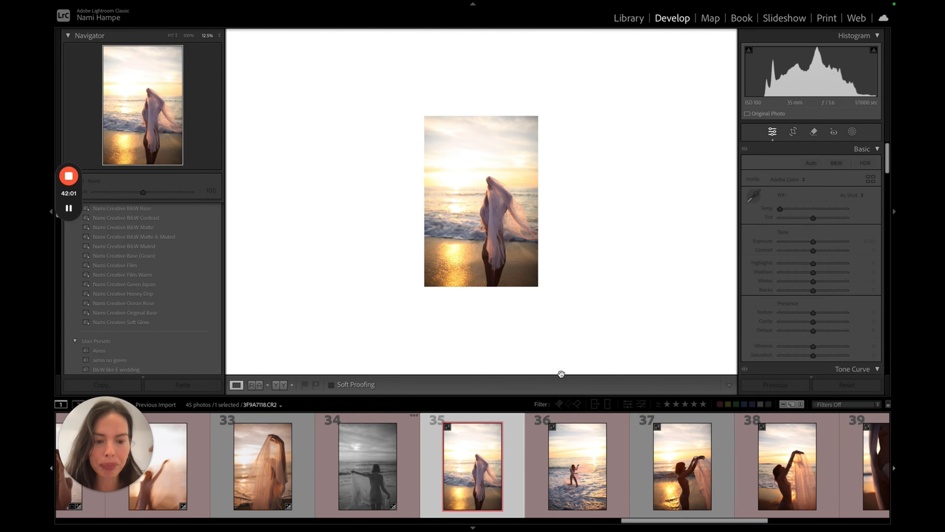
key(ctrl+shift+v)
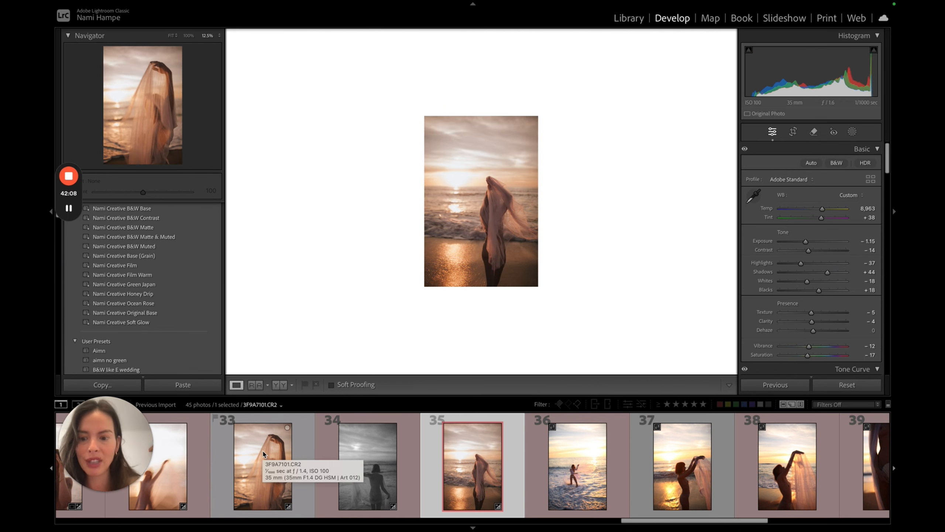
Remove the underwear straps on both sides of the woman's hips with the generative AI Remove brush at size 19.
click(504, 213)
click(525, 266)
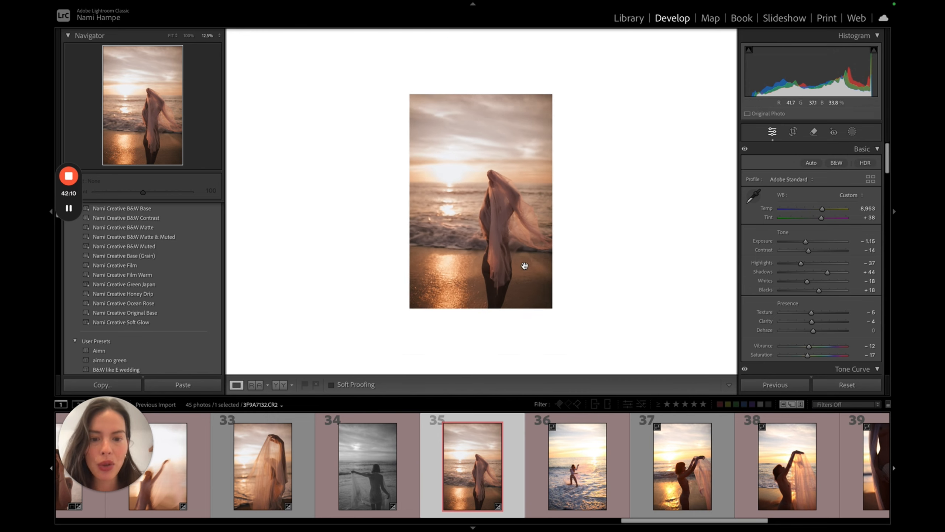
click(525, 266)
key(super+equal)
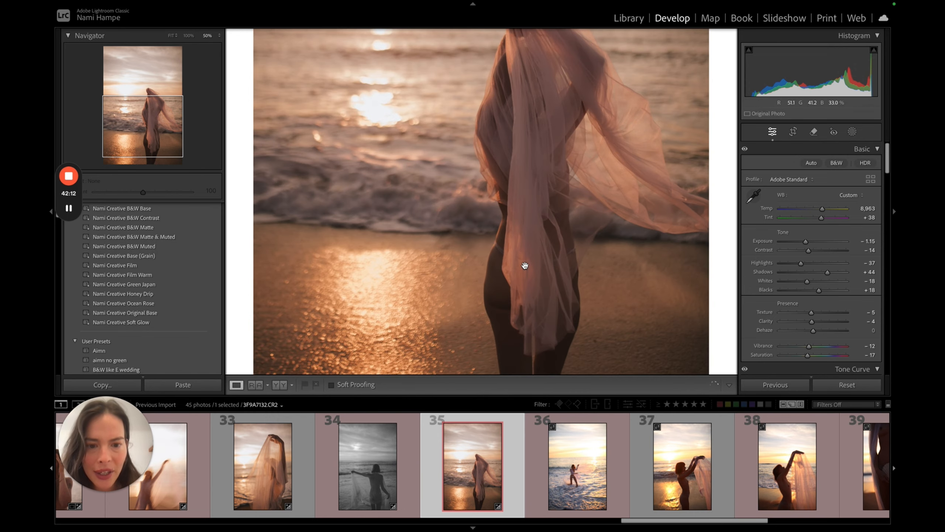
key(super+equal)
drag(428, 280, 483, 211)
key(super+equal)
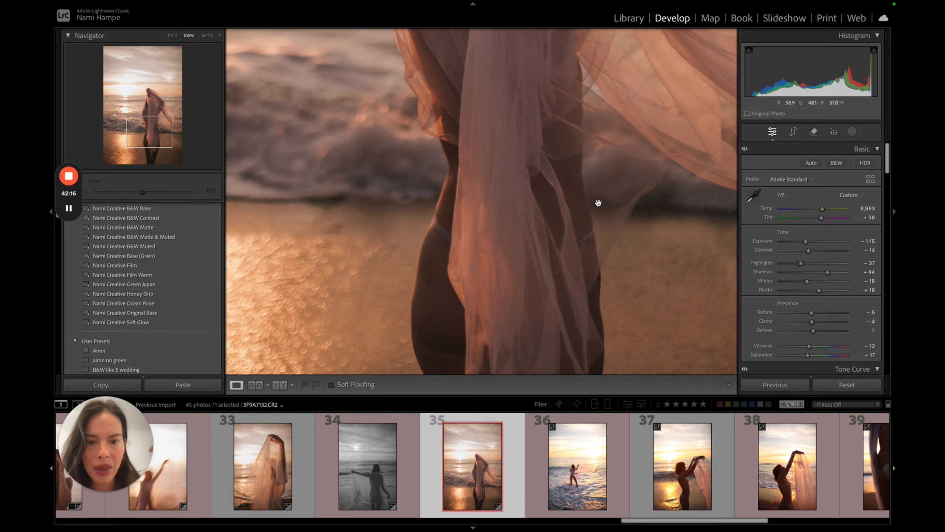
click(814, 132)
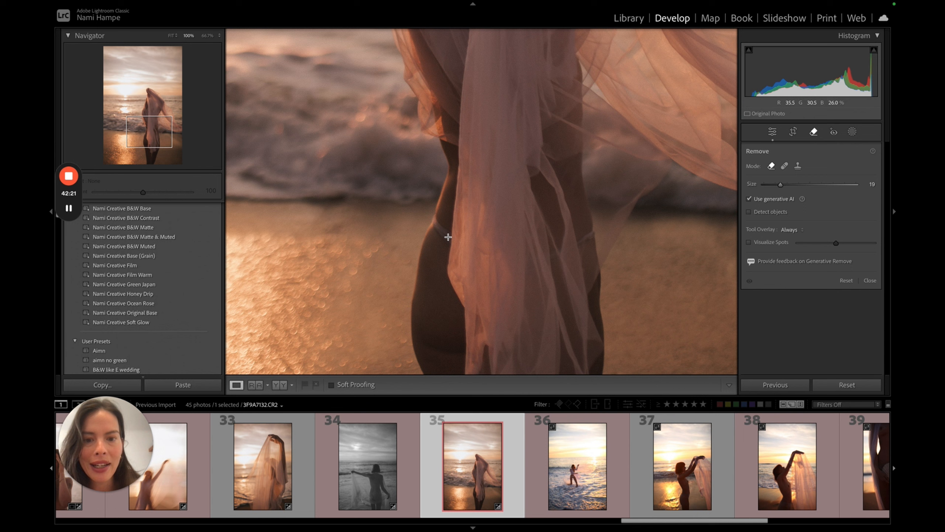
drag(431, 218, 451, 242)
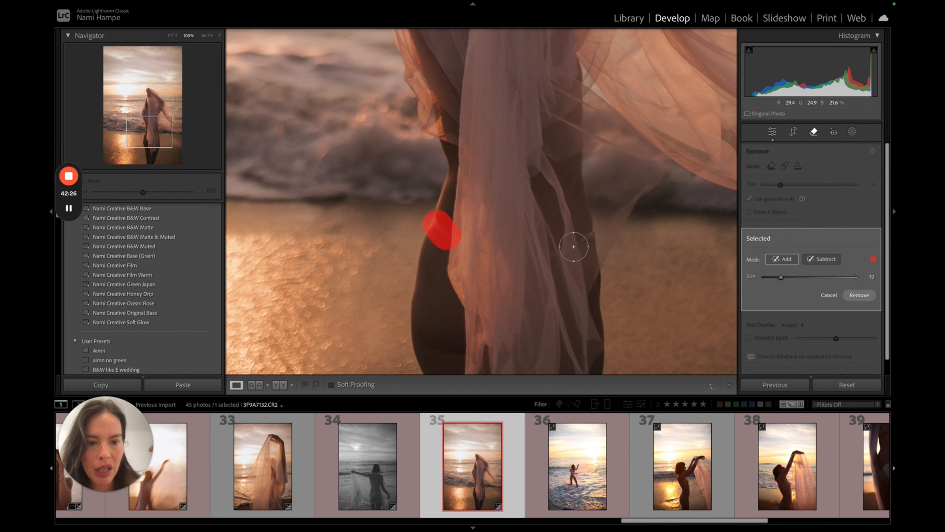
drag(556, 263, 587, 239)
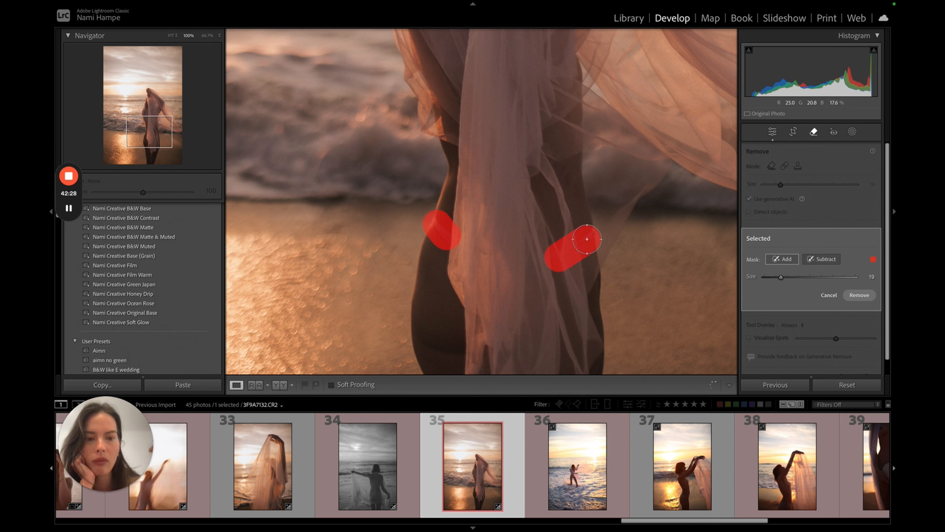
key(Return)
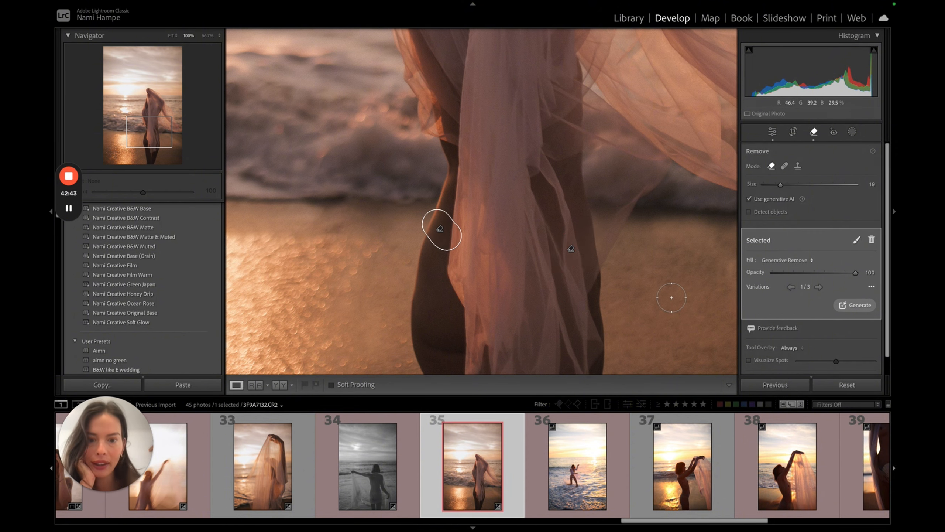
key(q)
click(604, 275)
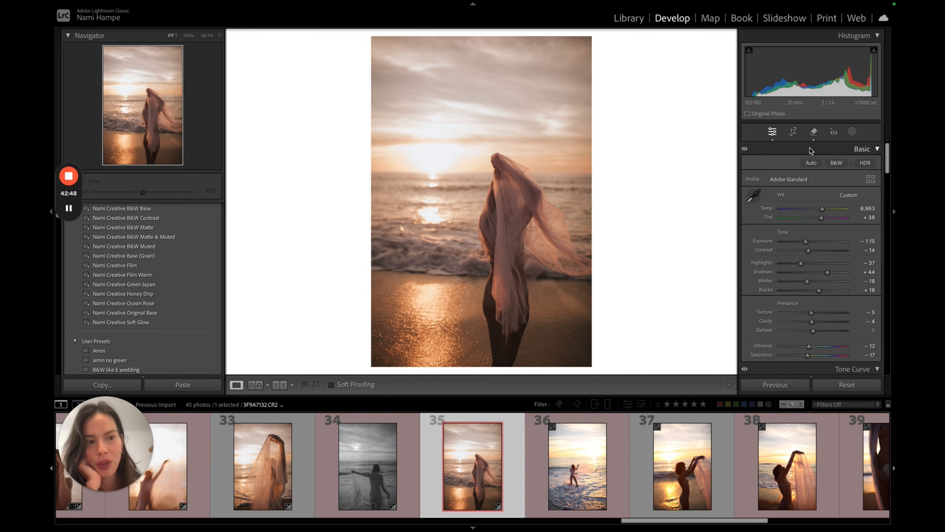
Crop 3F9A7132.CR2 tighter around the veiled woman at the original aspect, cutting sky and beach beside her while keeping some sky above her head.
click(793, 131)
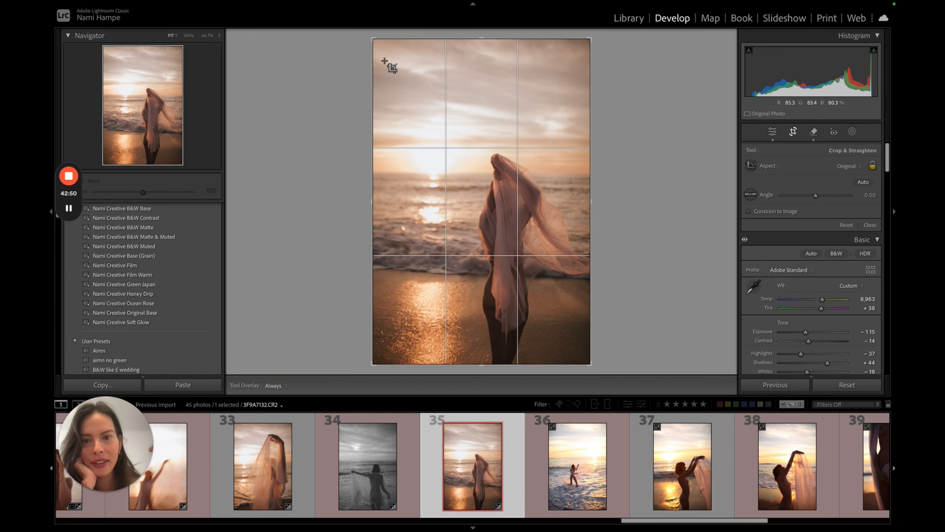
drag(375, 41, 400, 52)
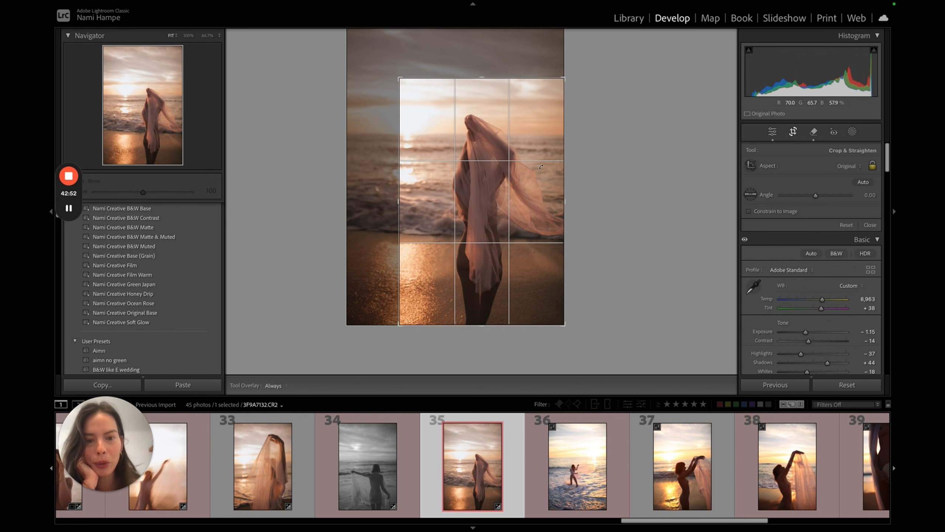
drag(524, 168, 507, 137)
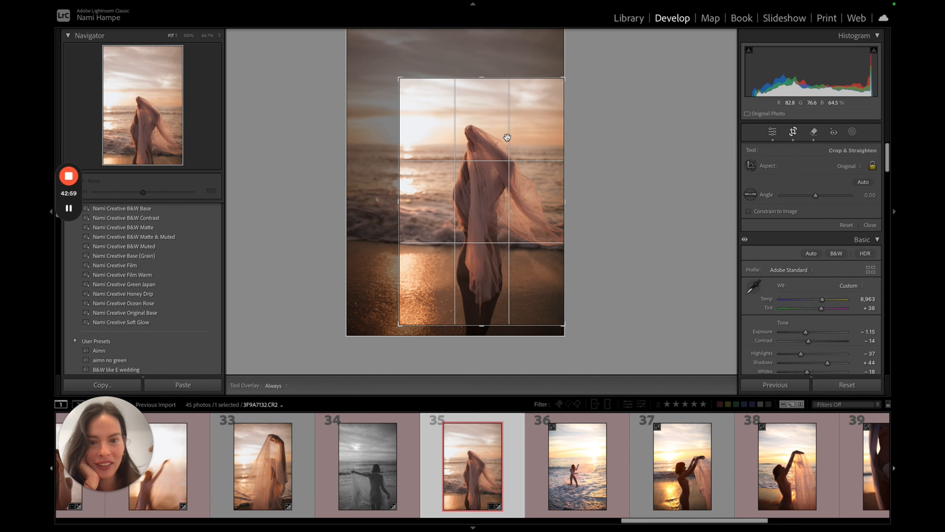
key(Return)
click(528, 179)
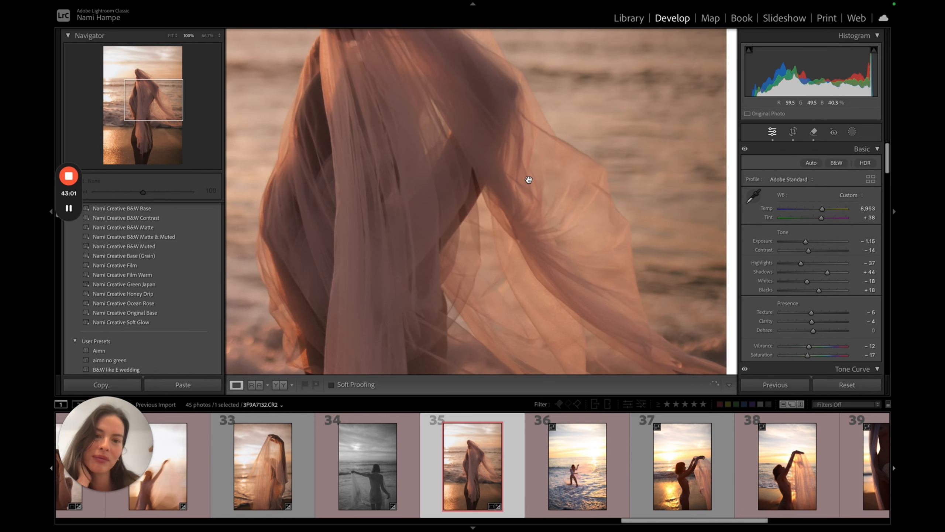
click(529, 181)
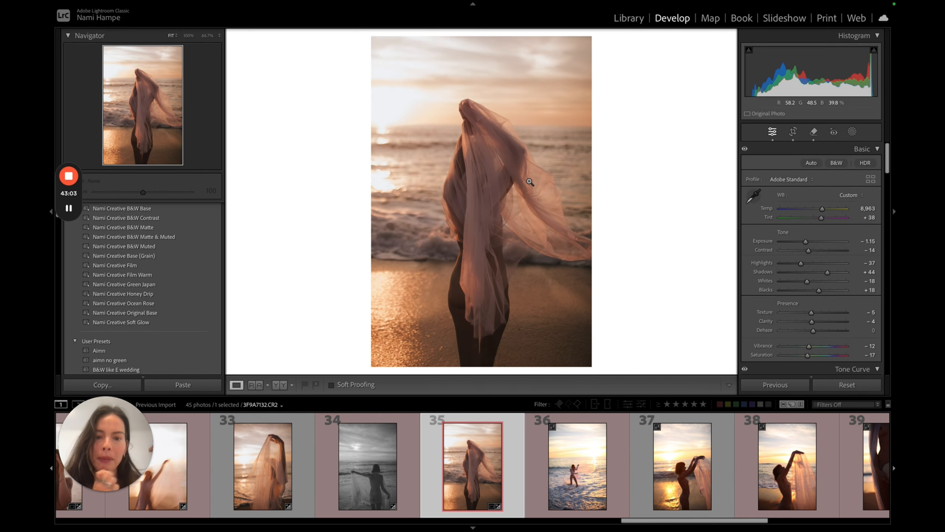
Paste the copied develop settings onto 3F9A7168.CR2, the woman dancing in the waves, and rotate the crop slightly to straighten the horizon.
key(Right)
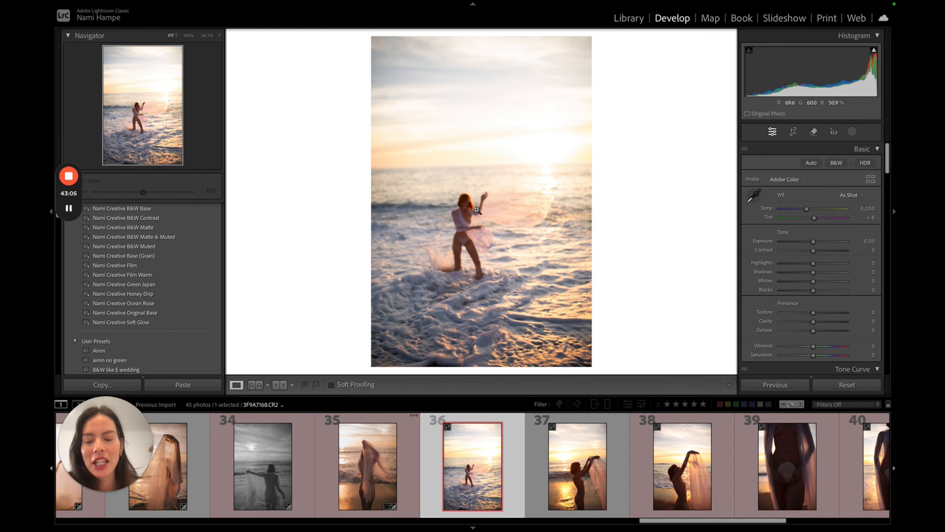
key(super+shift+v)
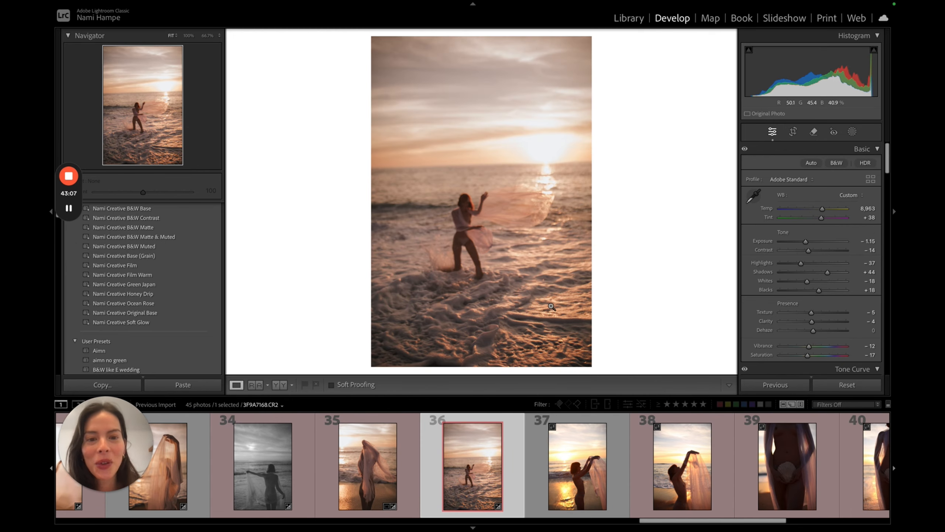
click(794, 132)
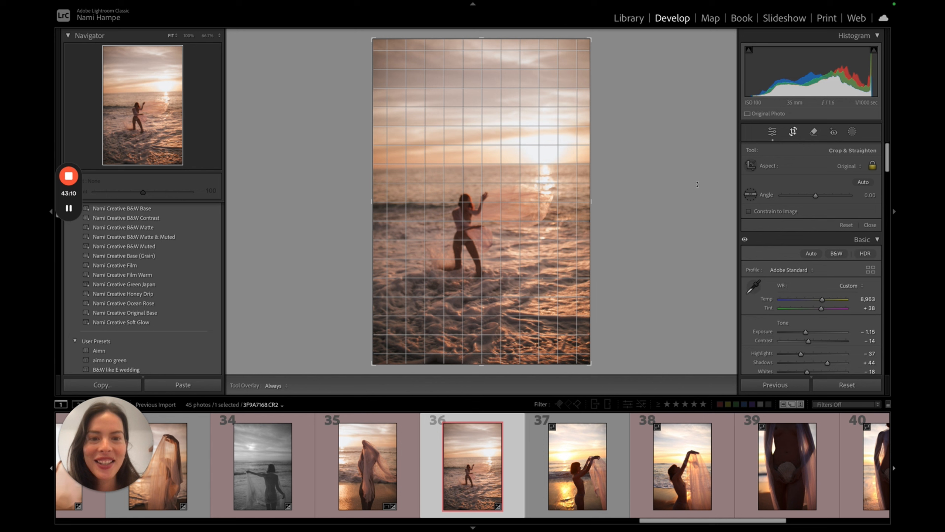
drag(698, 184, 698, 187)
key(Return)
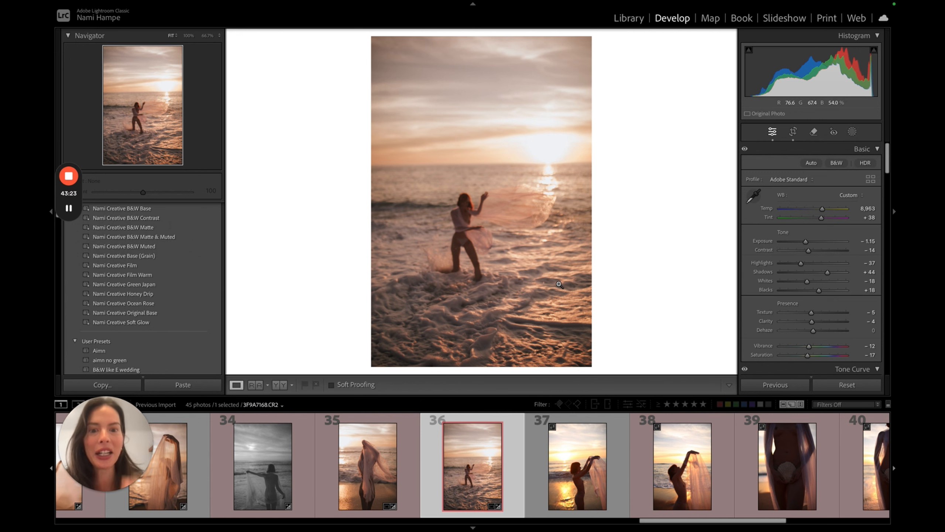
Paste the copied develop settings onto 3F9A7187.CR2, the side profile with raised arms, and set its Exposure to -0.15.
key(Right)
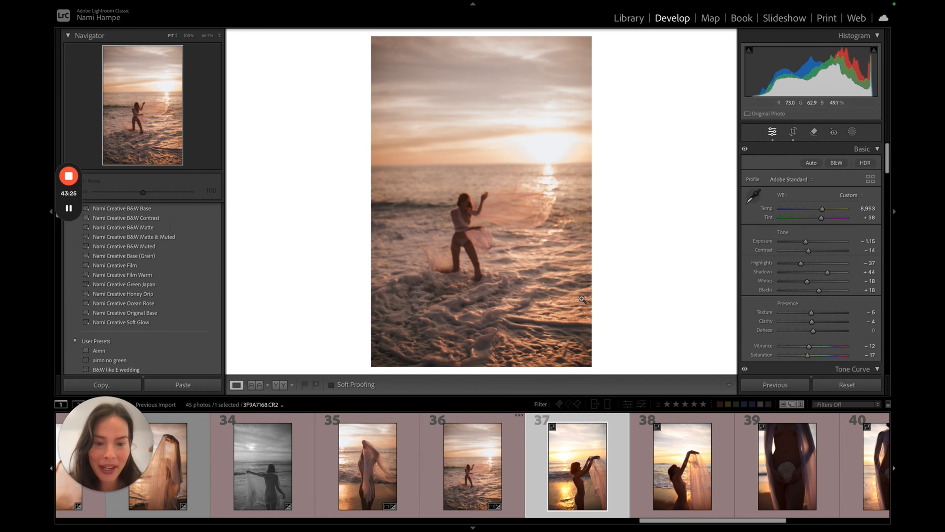
key(super+shift+v)
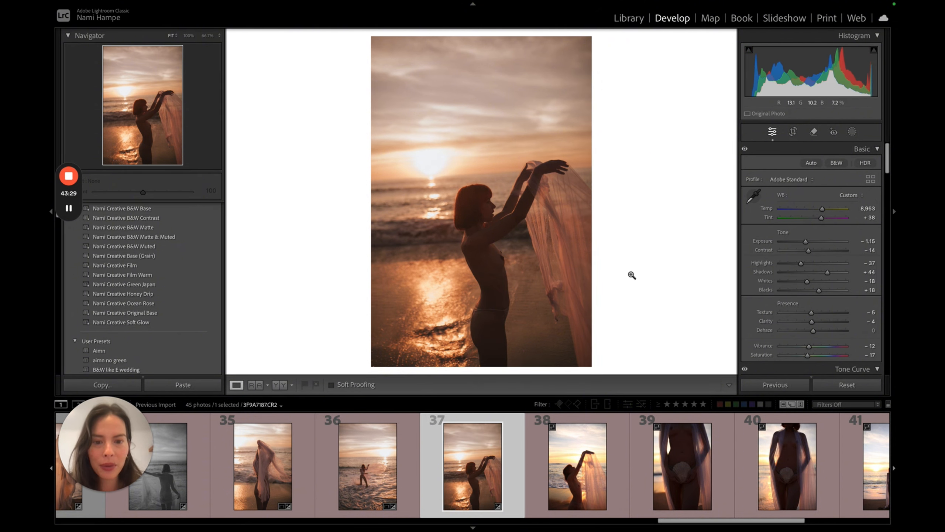
drag(814, 246, 812, 245)
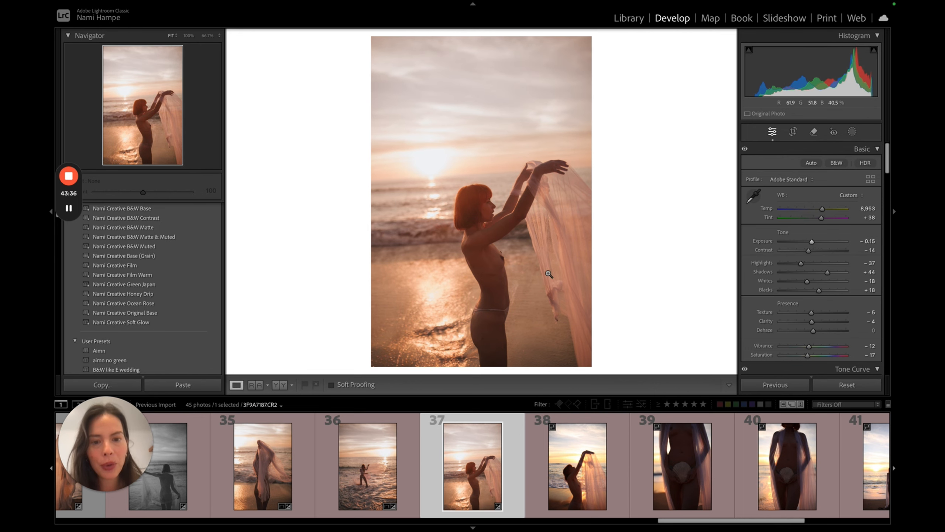
Try a tight portrait crop around the woman's raised hands and the hanging veil.
click(793, 133)
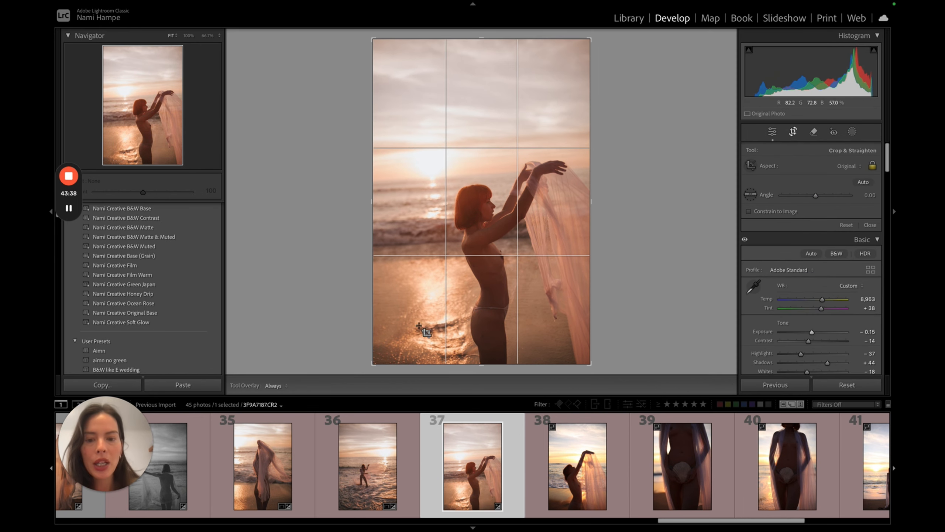
drag(373, 364, 434, 273)
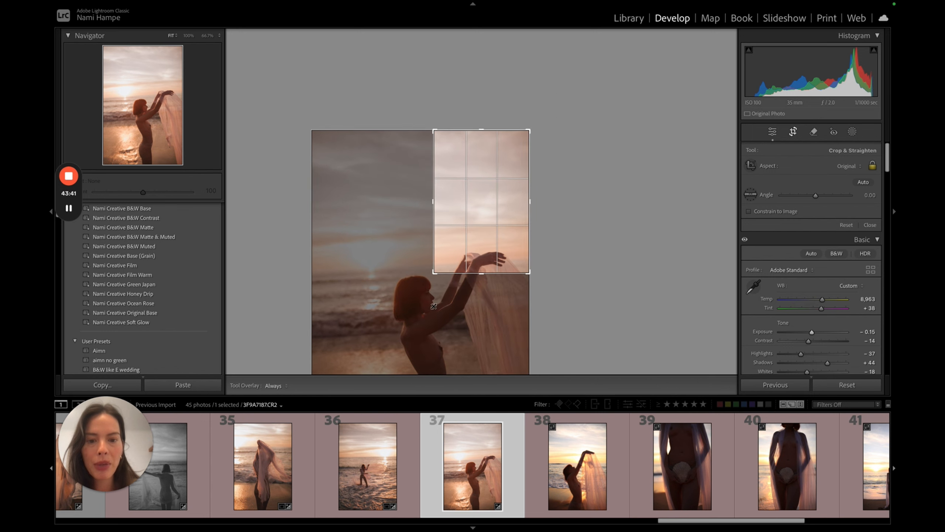
drag(476, 211, 473, 189)
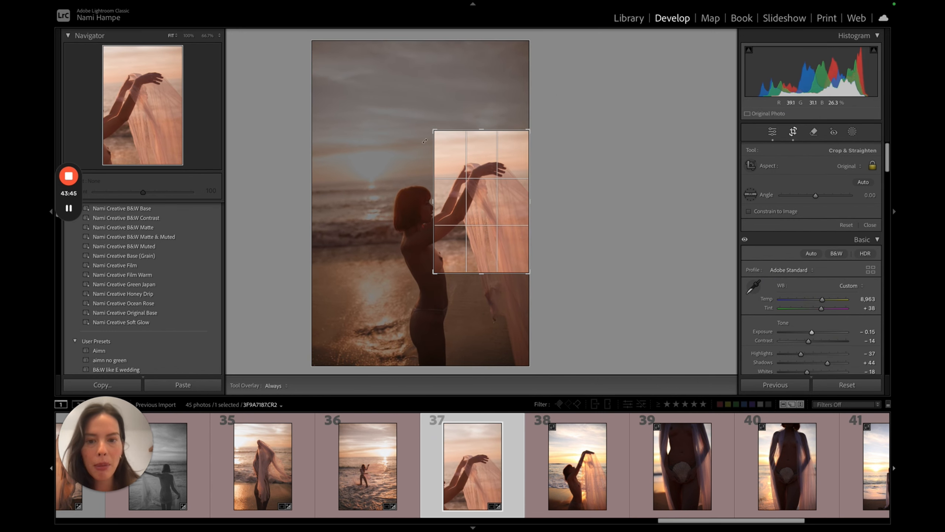
drag(434, 130, 436, 133)
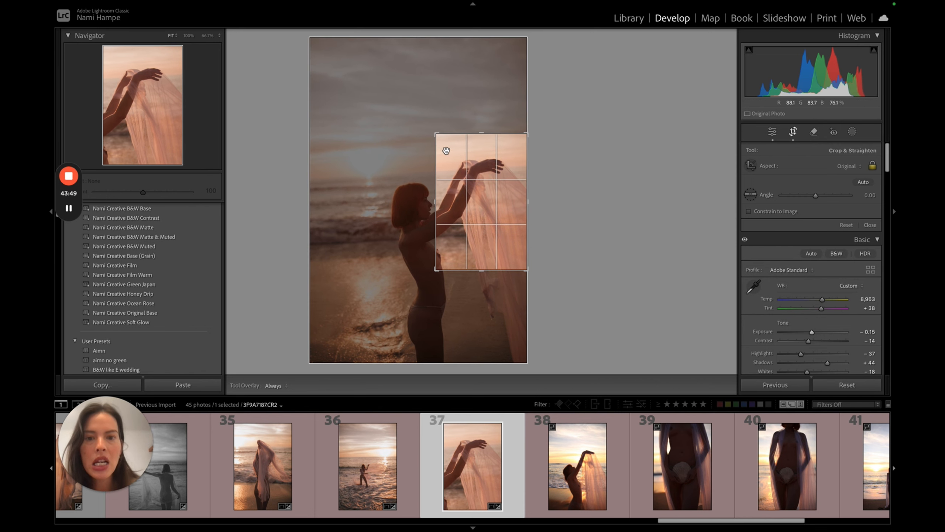
Try landscape crops of the same photo, first around her upper body and arms, then tightly around her hands.
drag(436, 133, 369, 147)
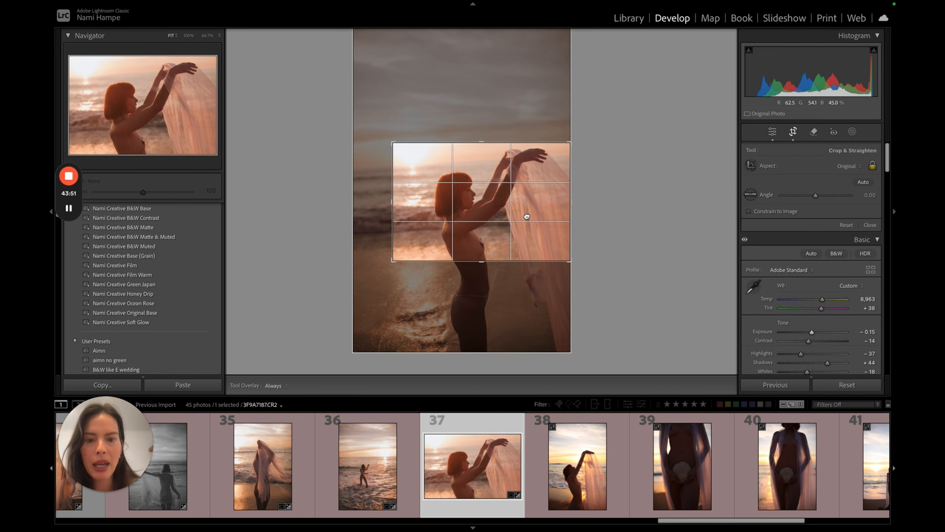
drag(526, 224, 526, 221)
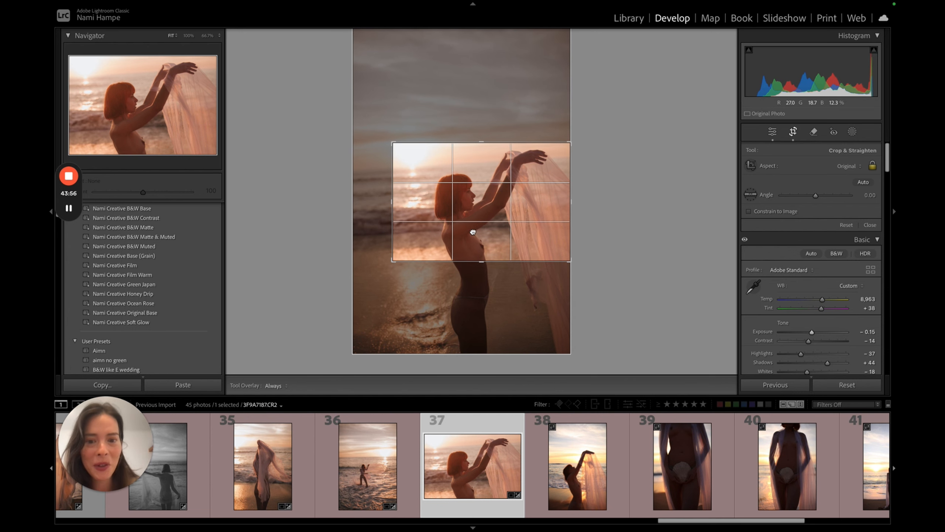
drag(473, 232, 446, 231)
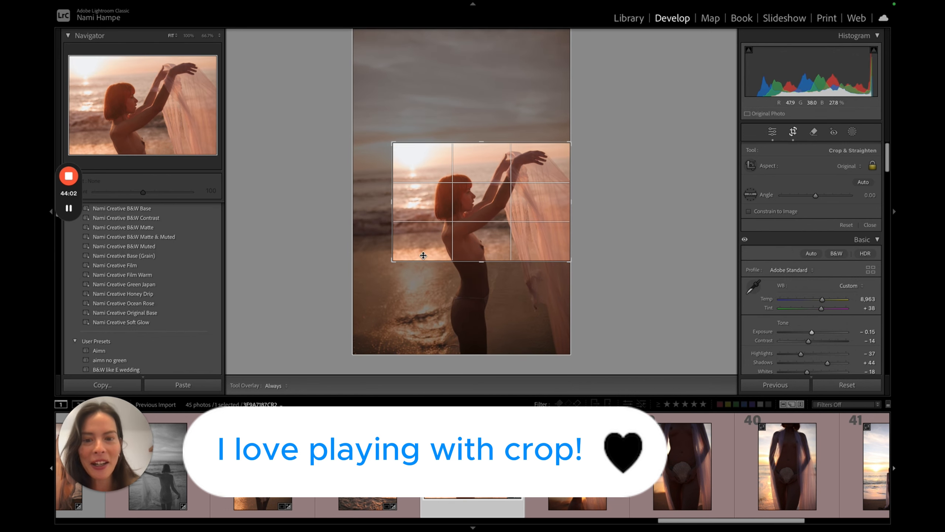
drag(394, 261, 435, 233)
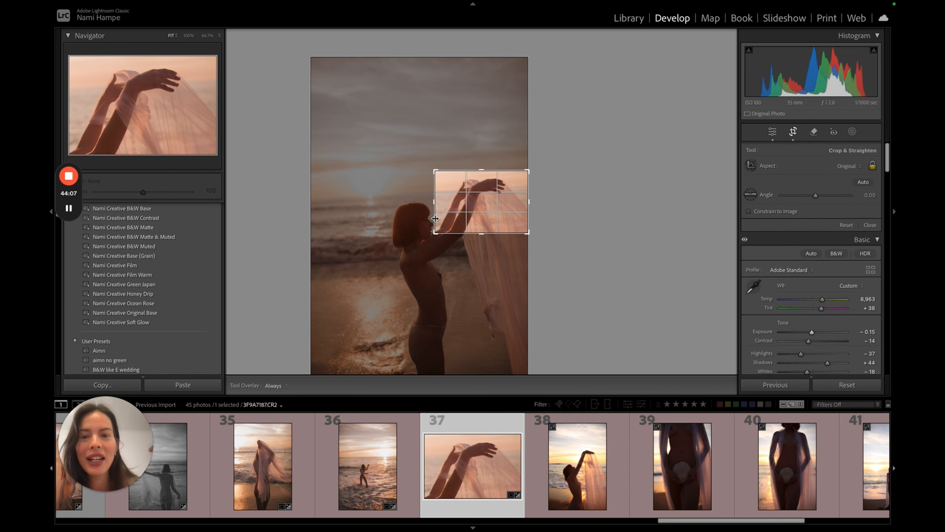
Undo all crop changes on 3F9A7187.CR2 to restore the full frame, and leave cropping.
key(ctrl+z)
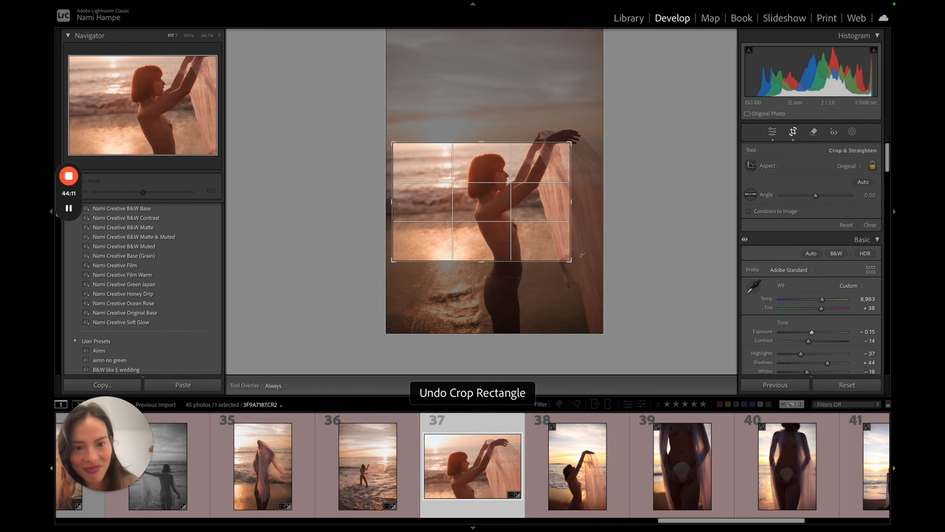
key(ctrl+z)
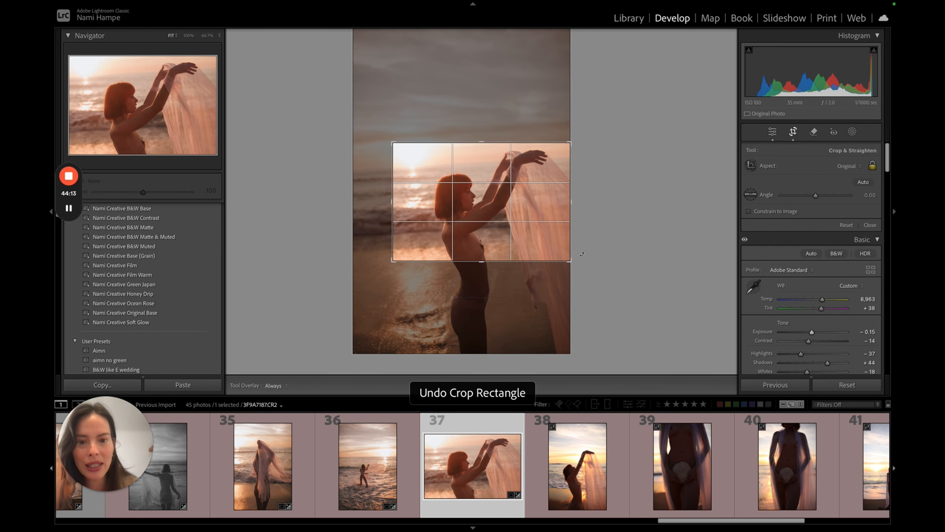
key(ctrl+z)
key(ctrl+z)
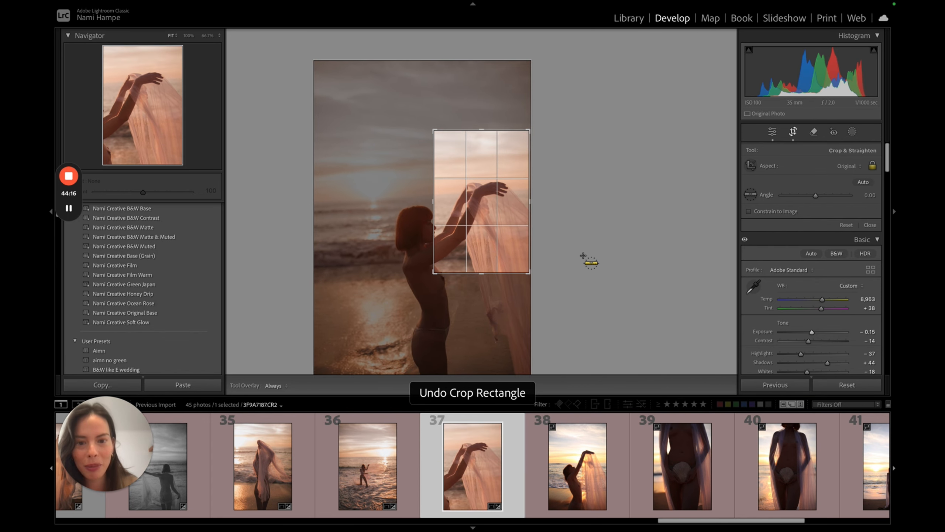
key(ctrl+z)
key(ctrl+z)
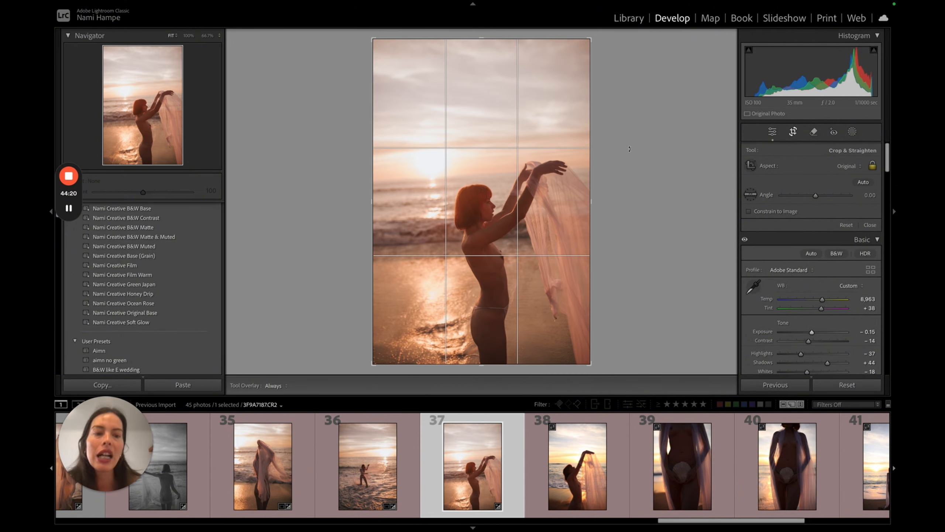
key(r)
Use generative Remove with a size 39 brush to erase the dark ripples in the sunlit wet sand behind the woman's legs.
click(501, 303)
drag(500, 302, 585, 152)
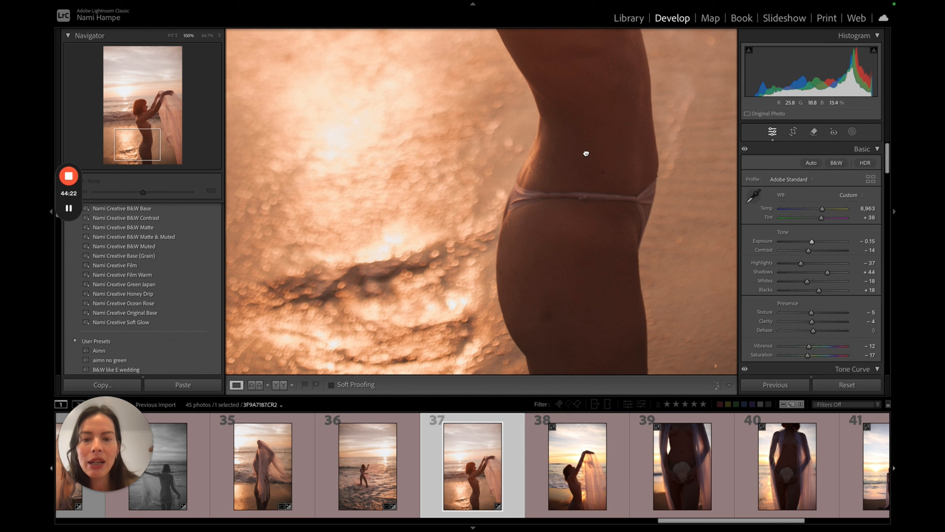
drag(475, 248, 558, 174)
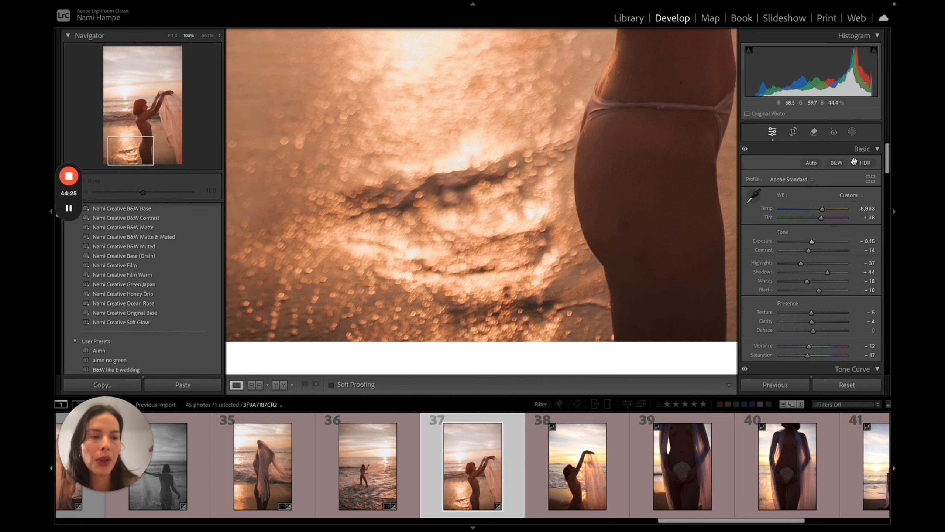
click(813, 133)
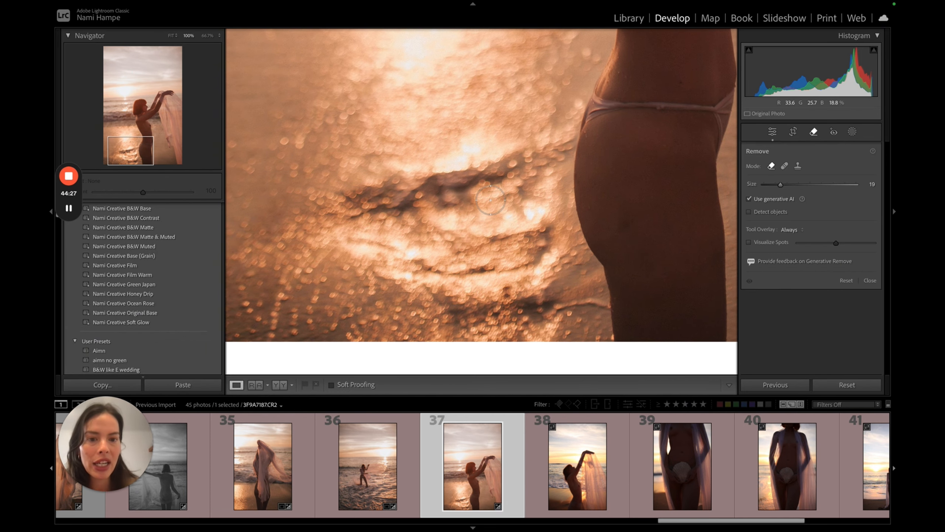
scroll(421, 212, up, 5)
scroll(421, 212, up, 7)
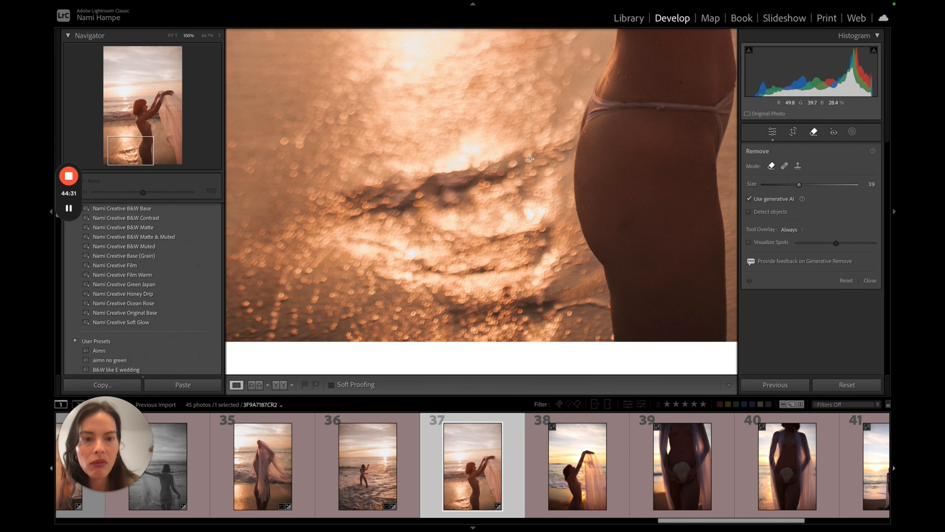
drag(360, 204, 542, 154)
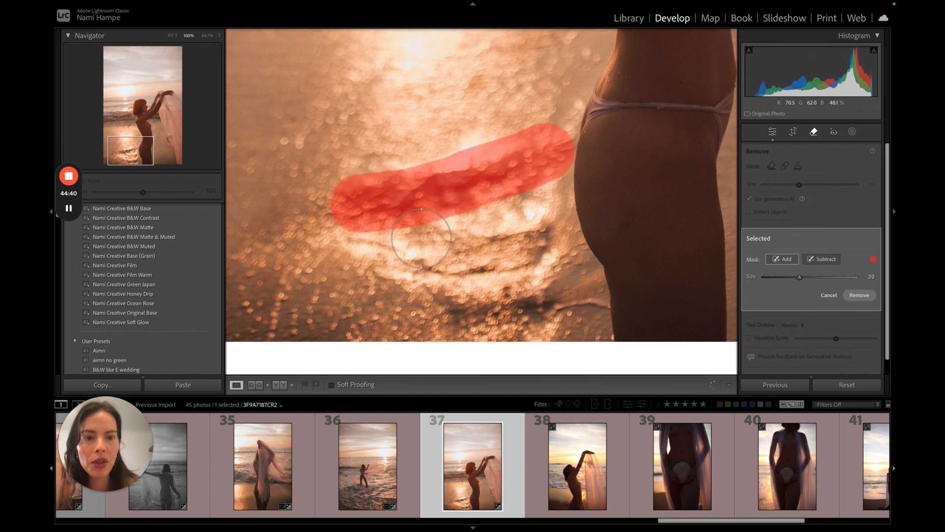
mouse_move(400, 242)
mouse_down()
mouse_move(376, 248)
mouse_move(451, 253)
mouse_move(480, 226)
mouse_up()
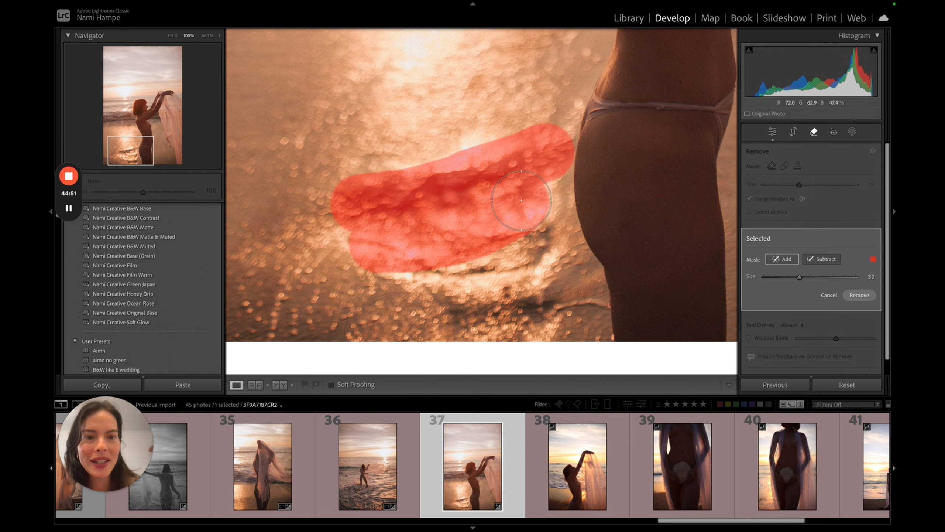
drag(405, 270, 484, 274)
drag(521, 250, 529, 244)
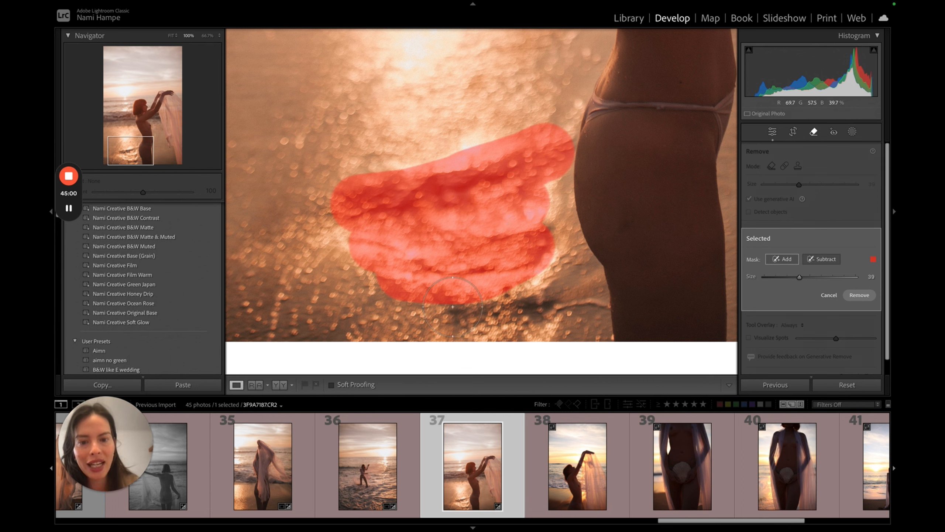
drag(455, 307, 561, 304)
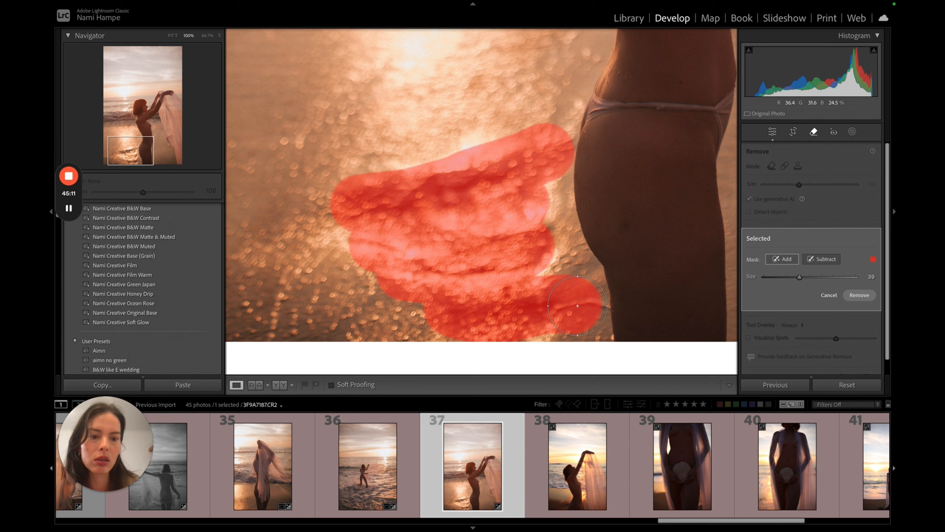
drag(572, 305, 579, 307)
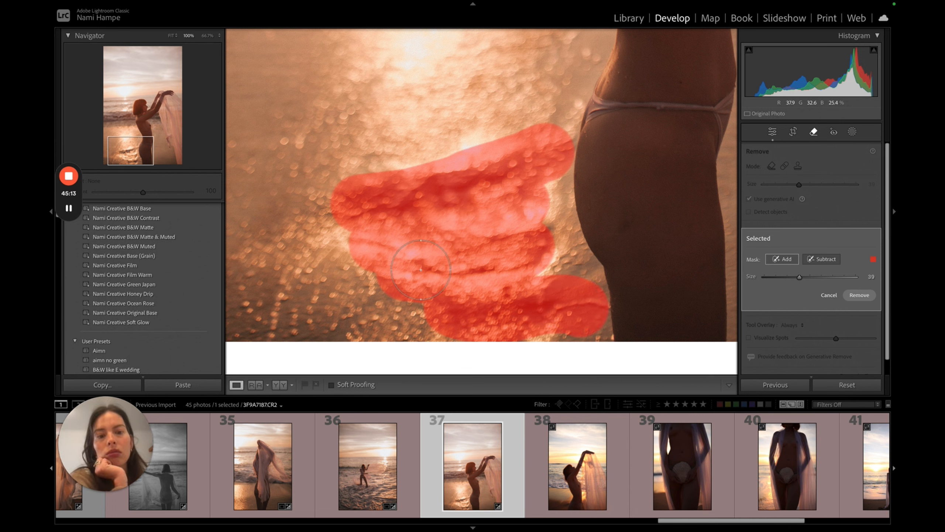
key(Return)
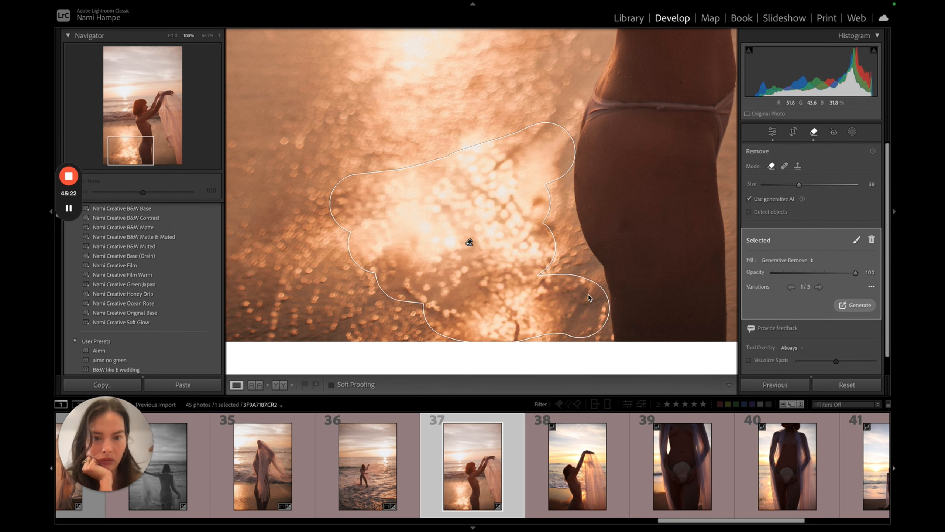
Choose variation 3 of the generative removal while viewing more of the photo, and close the Remove tool.
key(super+minus)
key(super+minus)
key(super+minus)
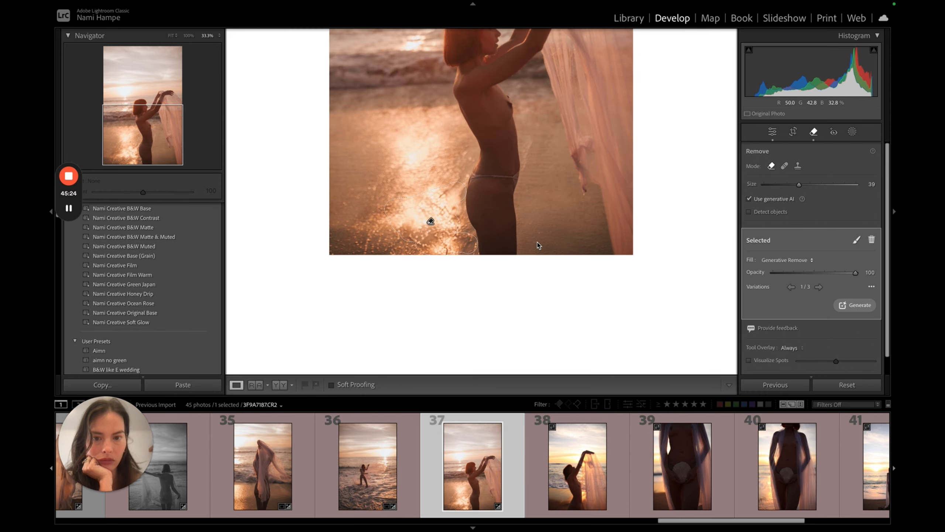
click(819, 287)
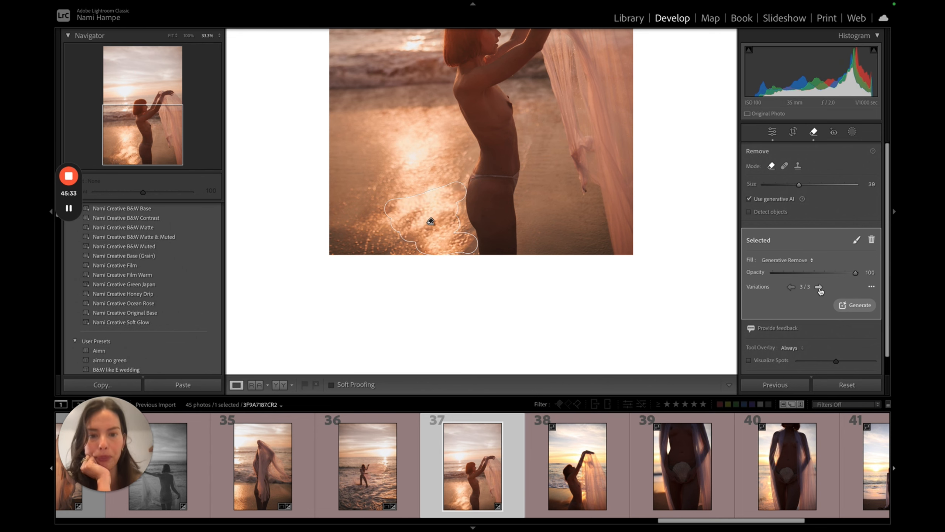
key(q)
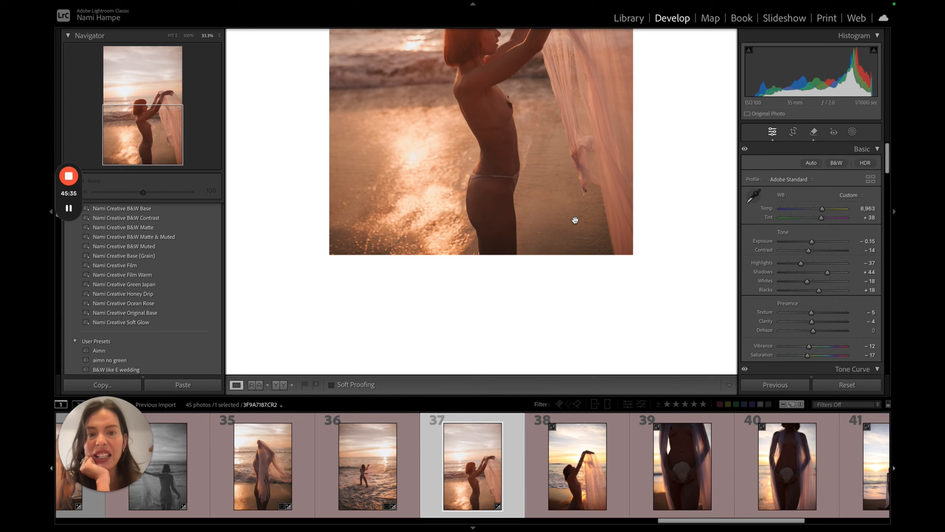
Compare the whole photo before and after editing side by side, and return to the single view.
click(575, 220)
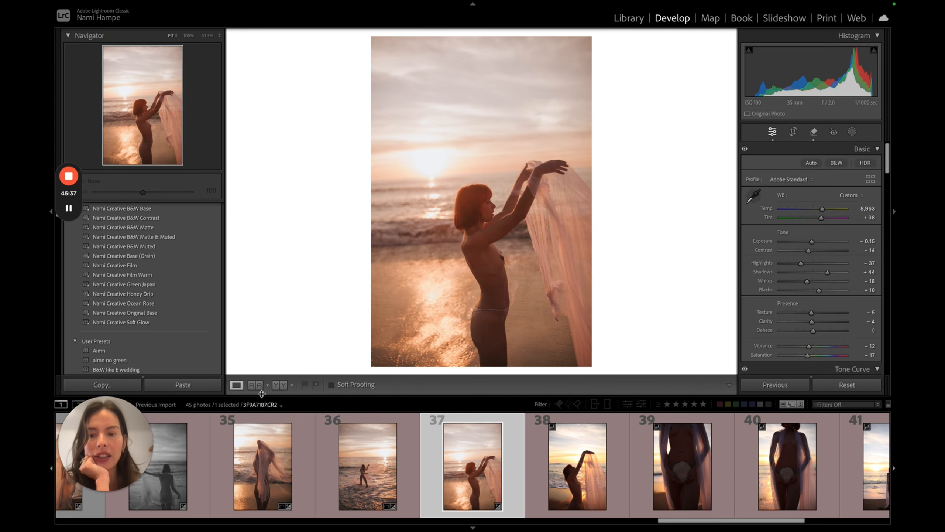
click(280, 385)
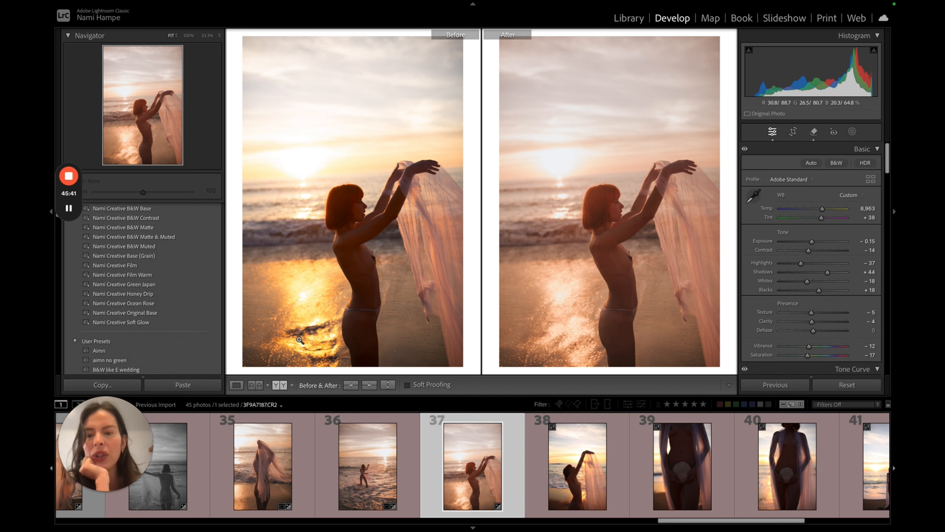
click(236, 385)
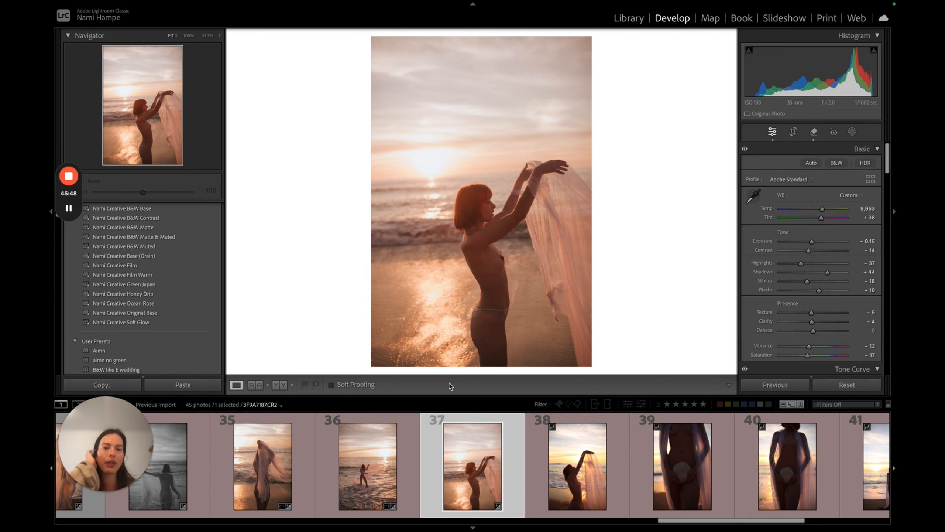
Paste the copied develop settings onto 3F9A7199.CR2 and fine-tune it with Exposure +0.05, Temp 9,510, Tint +34 and a straightening angle of 0.24.
key(Right)
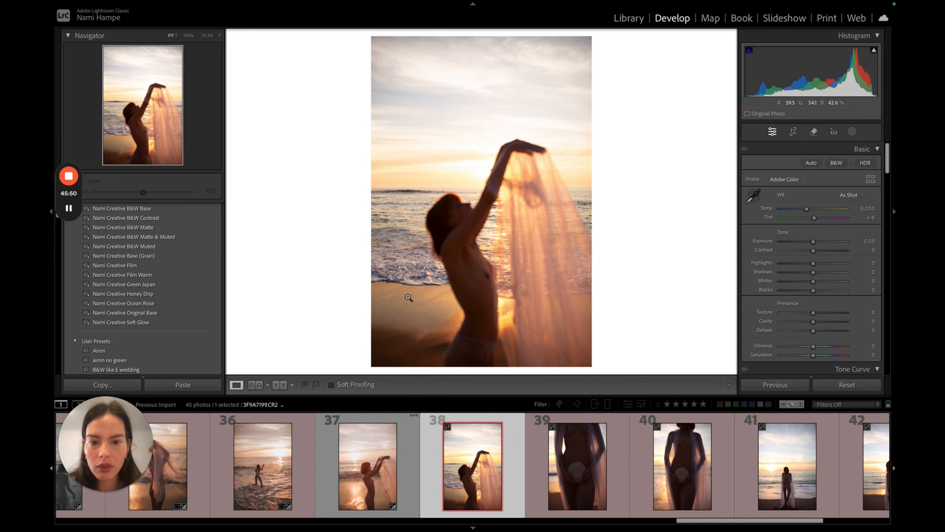
key(shift+super+v)
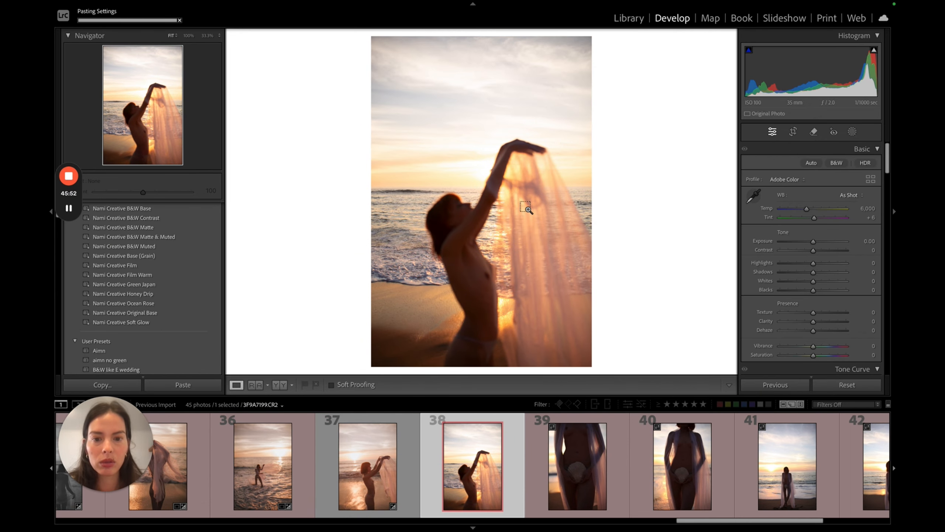
click(813, 242)
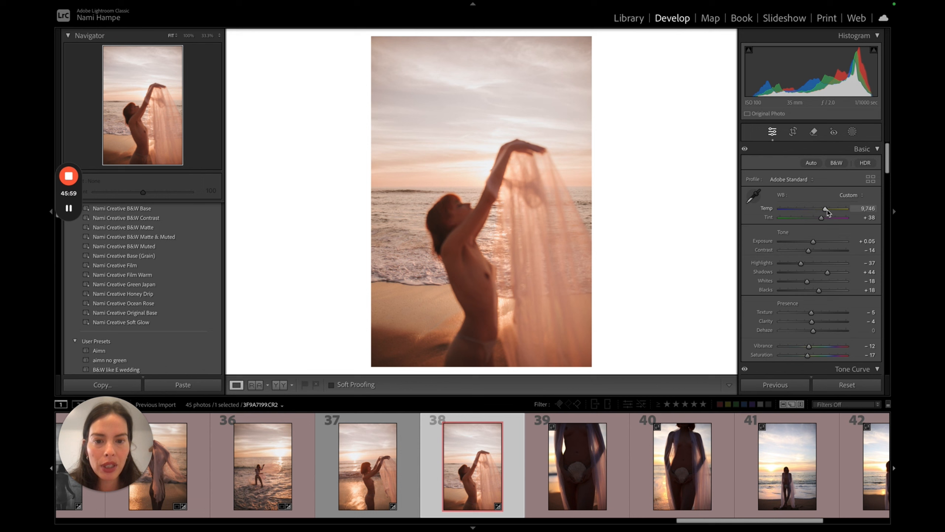
drag(827, 212, 822, 219)
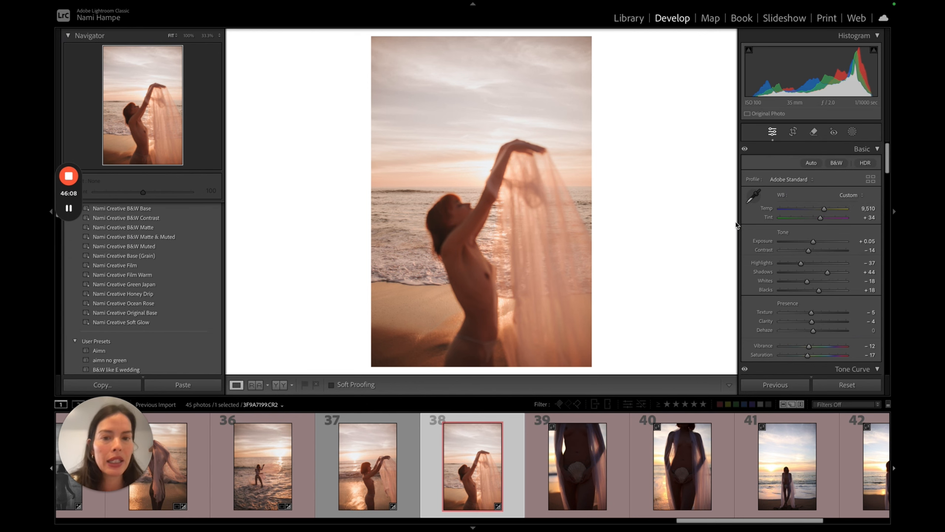
click(793, 131)
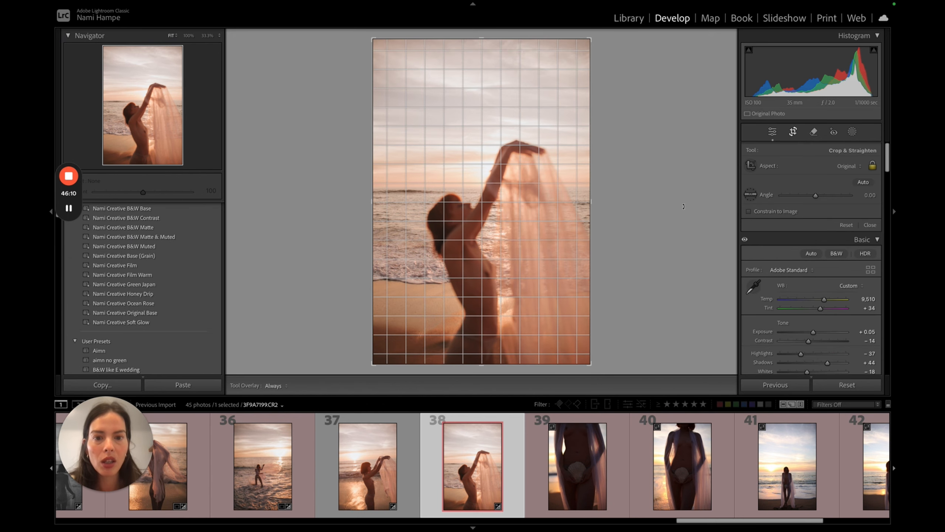
key(Return)
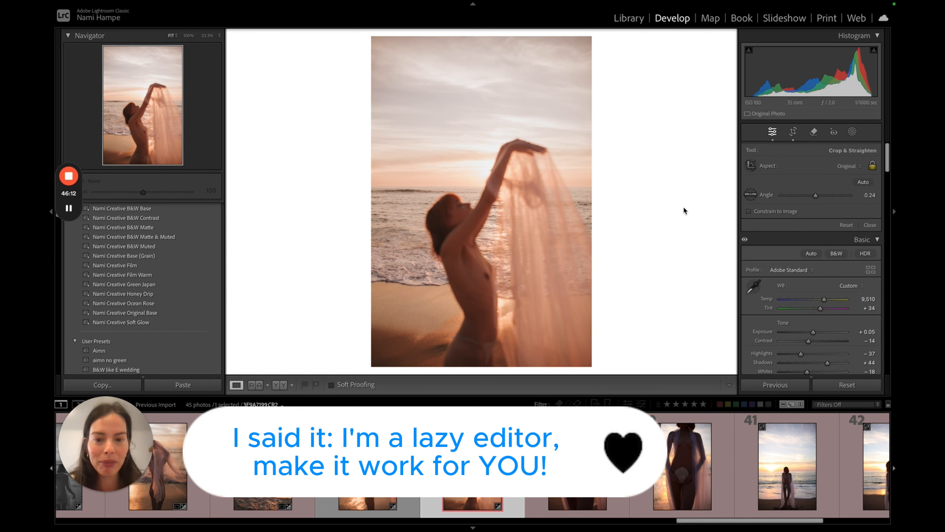
Paste the copied develop settings onto 3F9A7223.CR2, the torso with the seashell, and set its Exposure to -0.45.
key(Right)
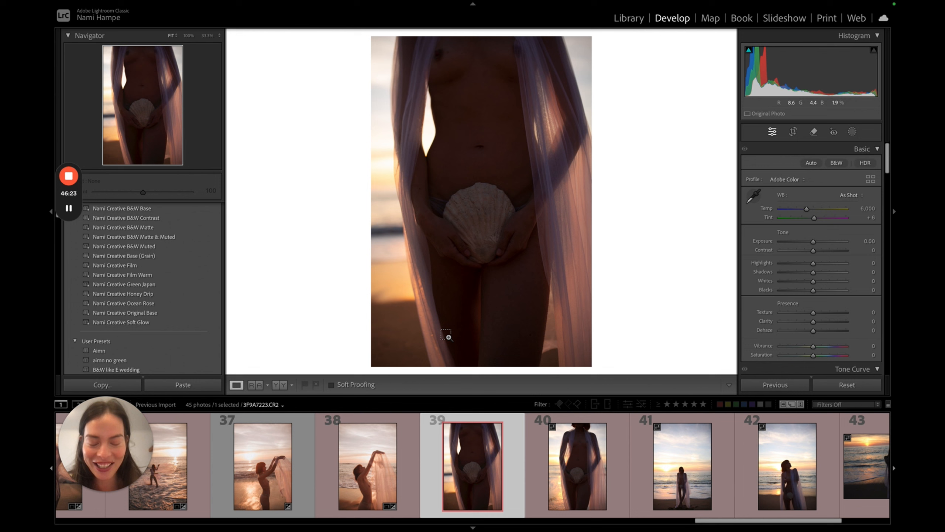
key(ctrl+shift+v)
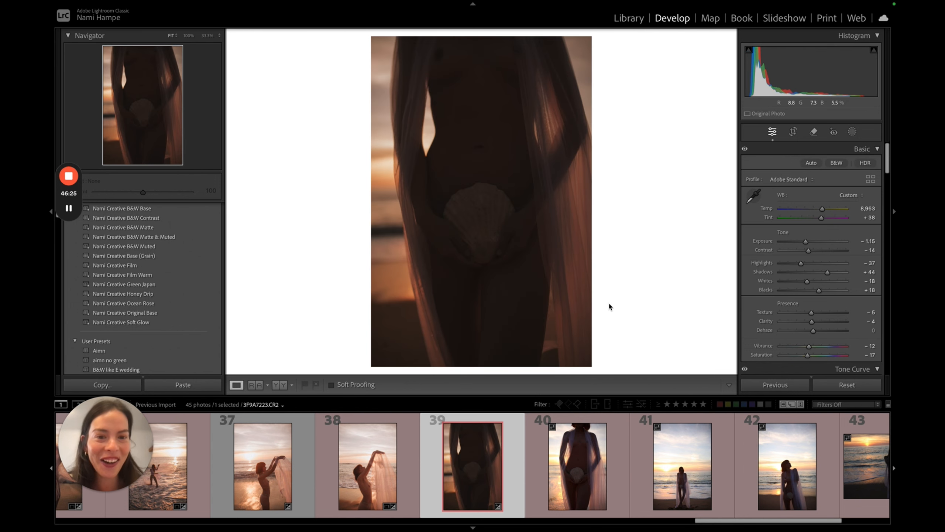
drag(806, 242, 811, 242)
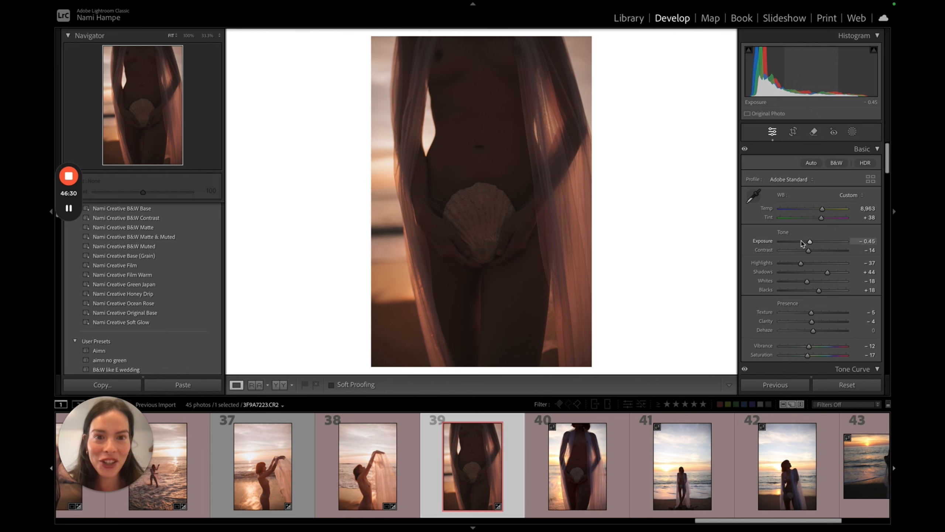
Create a brush mask with Auto Mask that covers the seashell in the woman's hands.
click(851, 132)
click(768, 222)
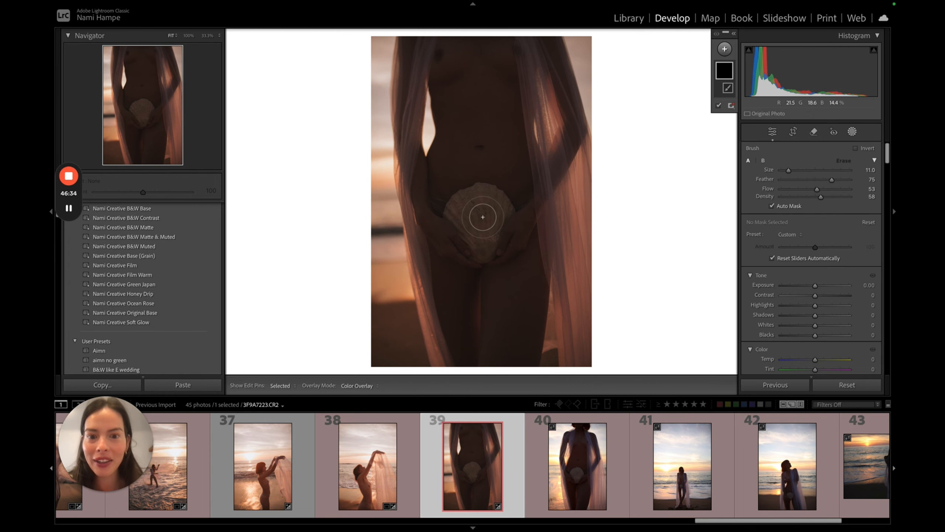
key(h)
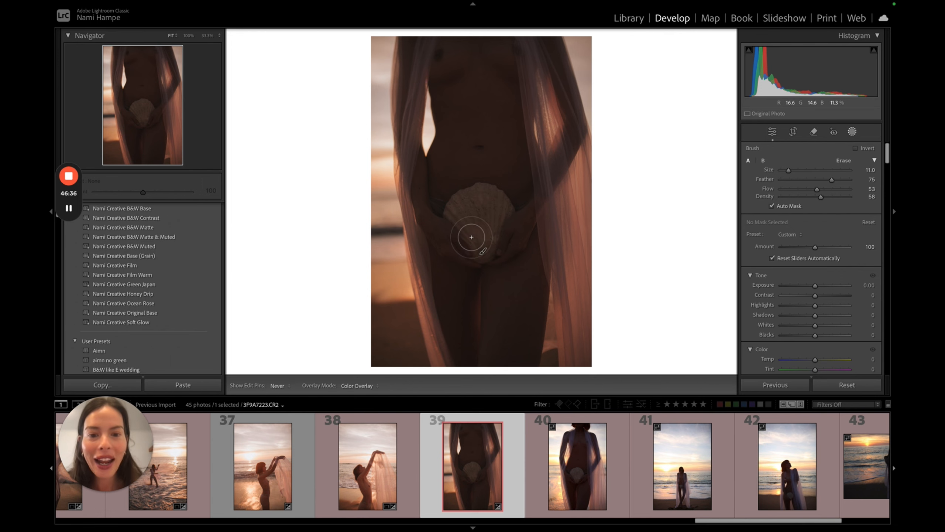
mouse_move(456, 218)
mouse_down()
mouse_move(452, 203)
mouse_move(483, 196)
mouse_move(481, 234)
mouse_move(500, 203)
mouse_move(479, 196)
mouse_move(461, 210)
mouse_up()
key(h)
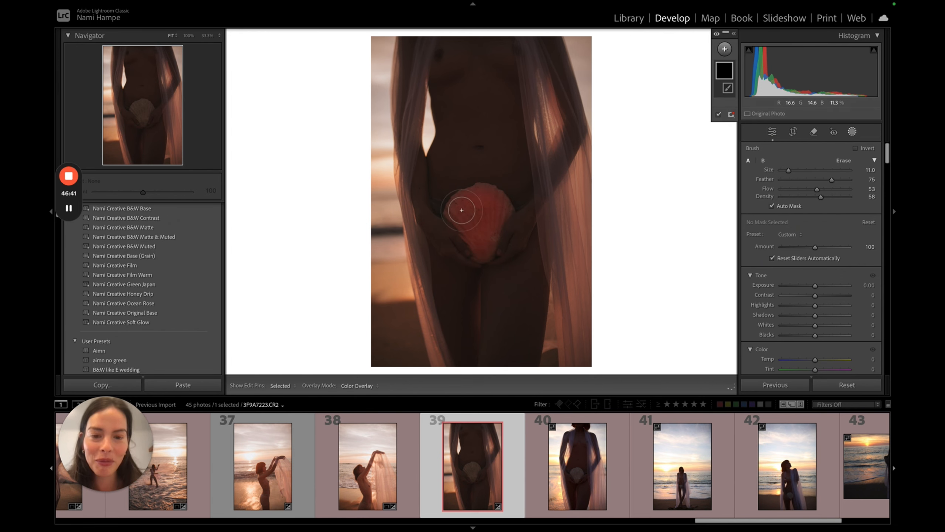
drag(502, 238, 494, 238)
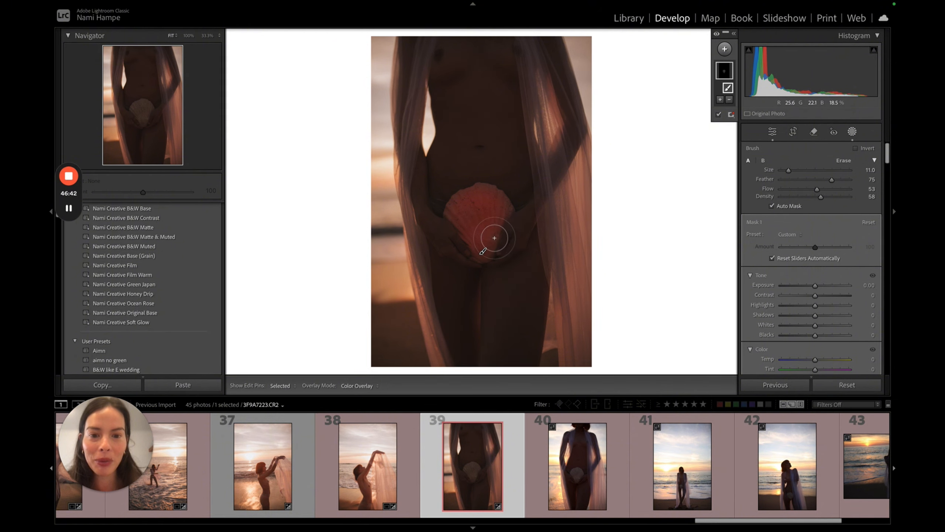
Set the seashell mask's Exposure to 1.14 and leave masking.
click(817, 285)
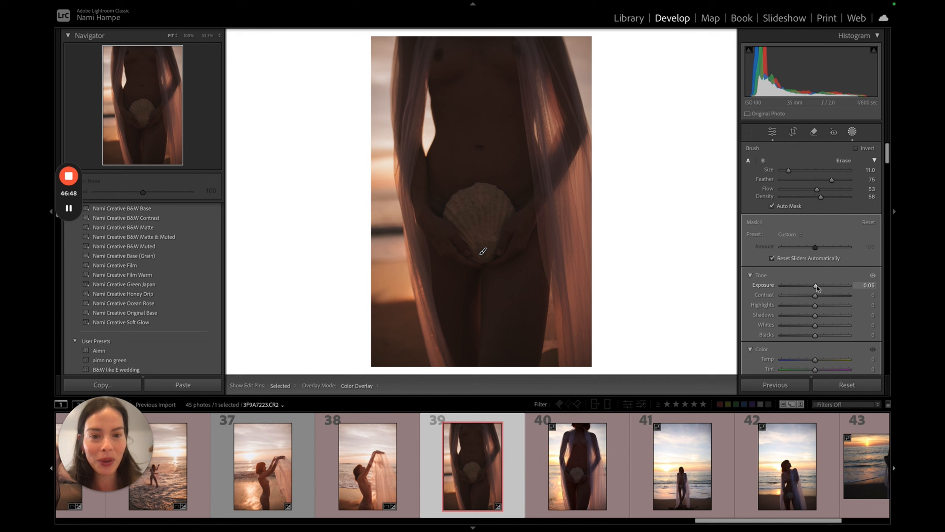
drag(817, 285, 825, 288)
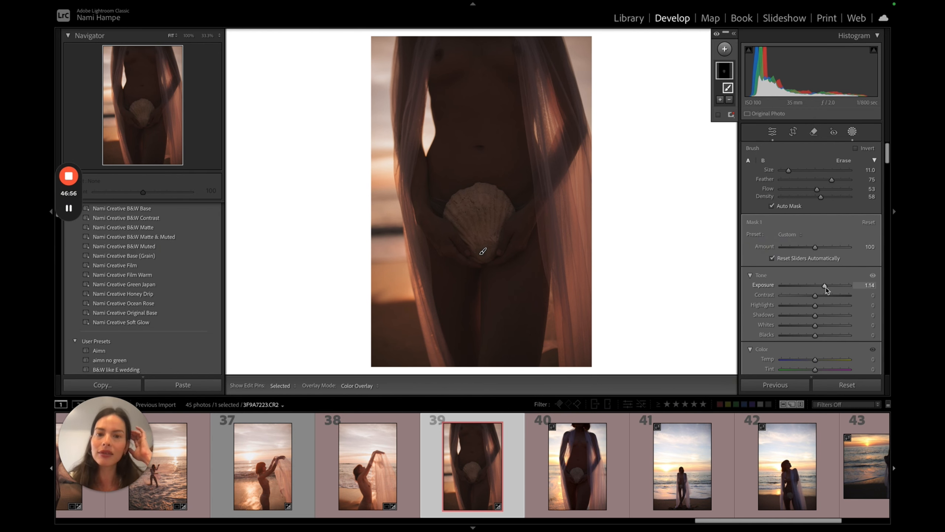
key(shift+w)
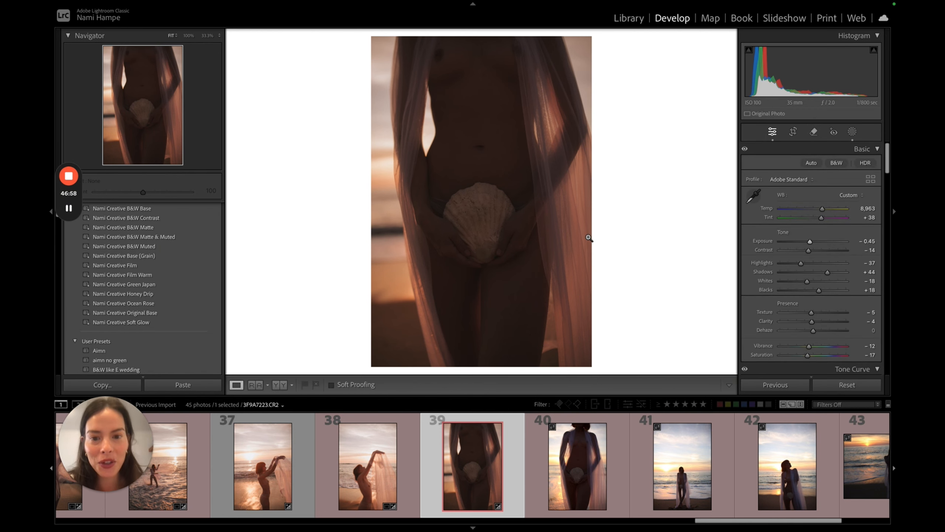
Paint a size 34 generative Remove area over the thin lines between the woman's forearm and the seashell.
click(435, 201)
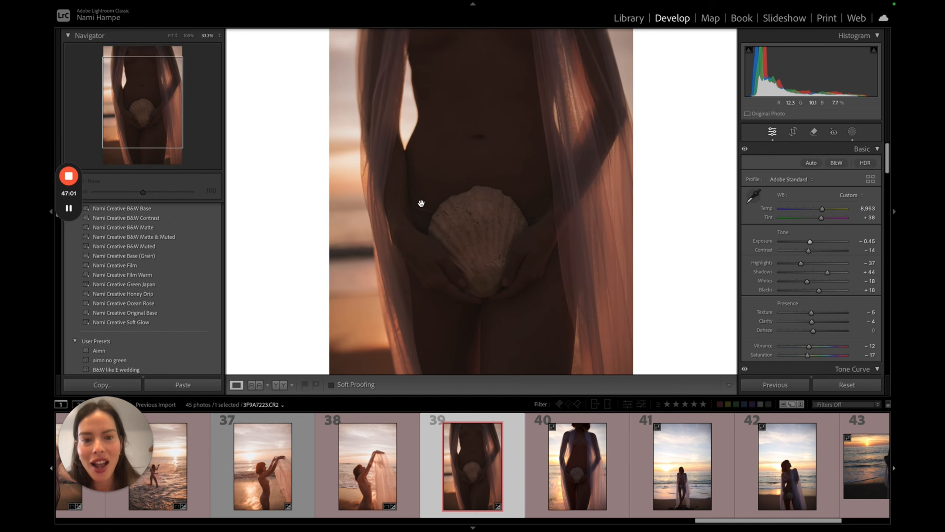
key(super+equal)
key(super+equal)
key(super+equal)
drag(421, 203, 452, 205)
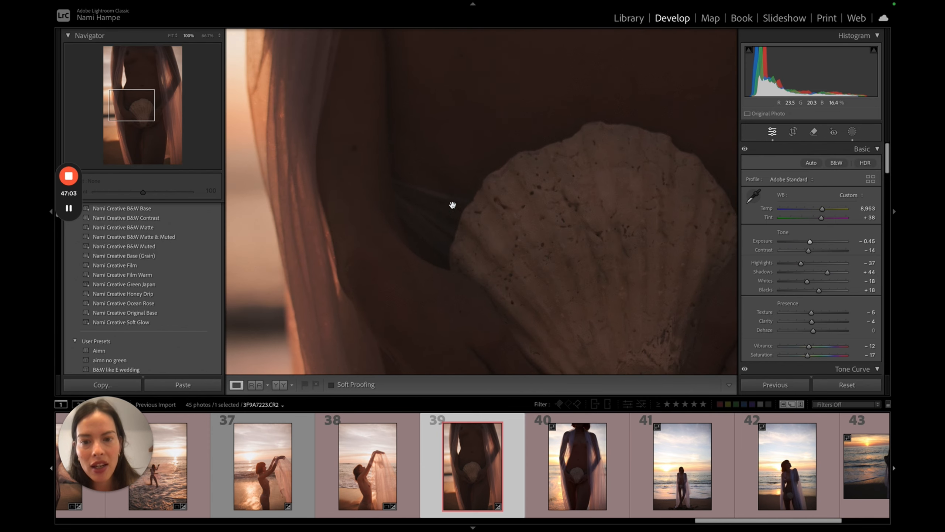
click(795, 132)
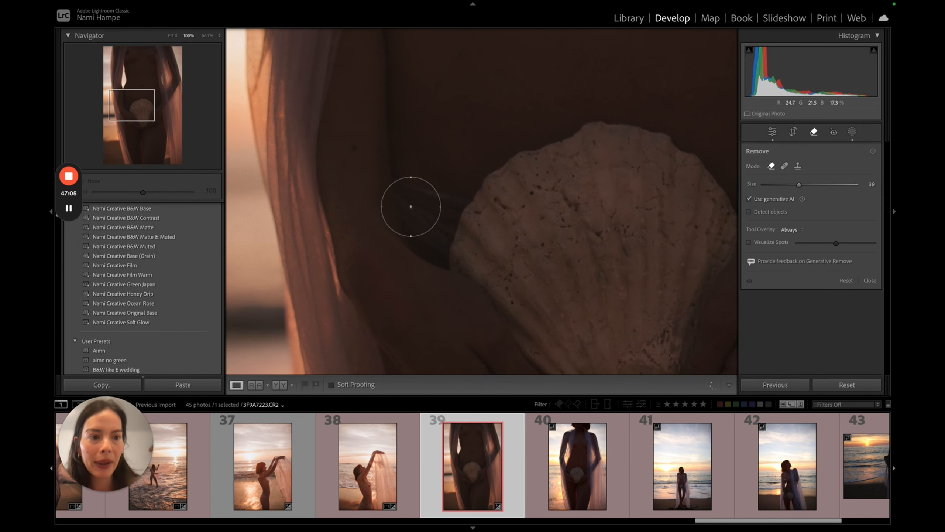
key([)
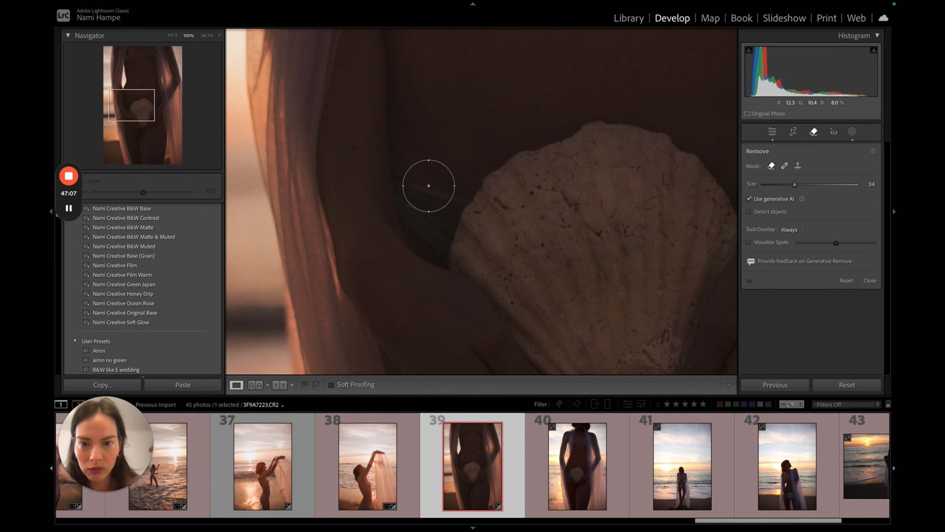
mouse_move(419, 181)
mouse_down()
mouse_move(427, 240)
mouse_move(432, 208)
mouse_move(445, 195)
mouse_up()
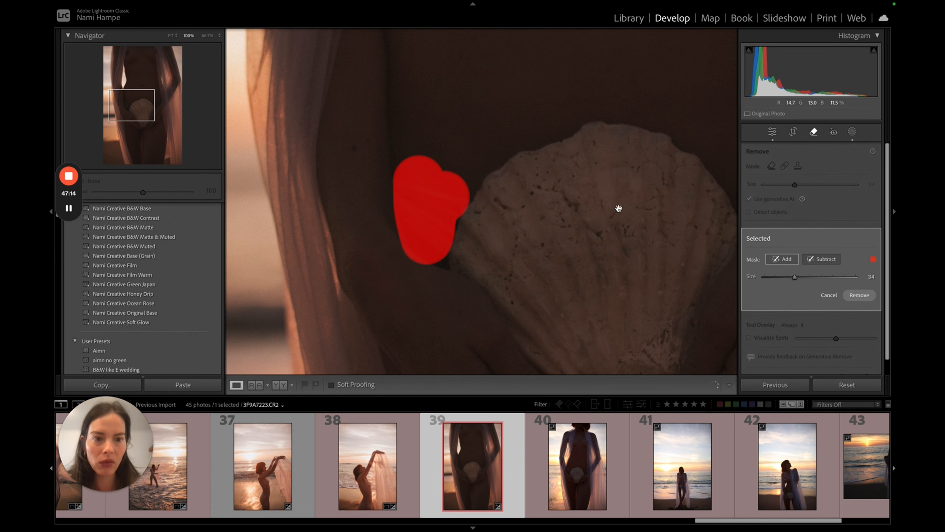
Add a size 21 removal area in the gap on the seashell's other side, generate the removal and leave the Remove tool.
drag(618, 207, 376, 175)
scroll(526, 169, down, 5)
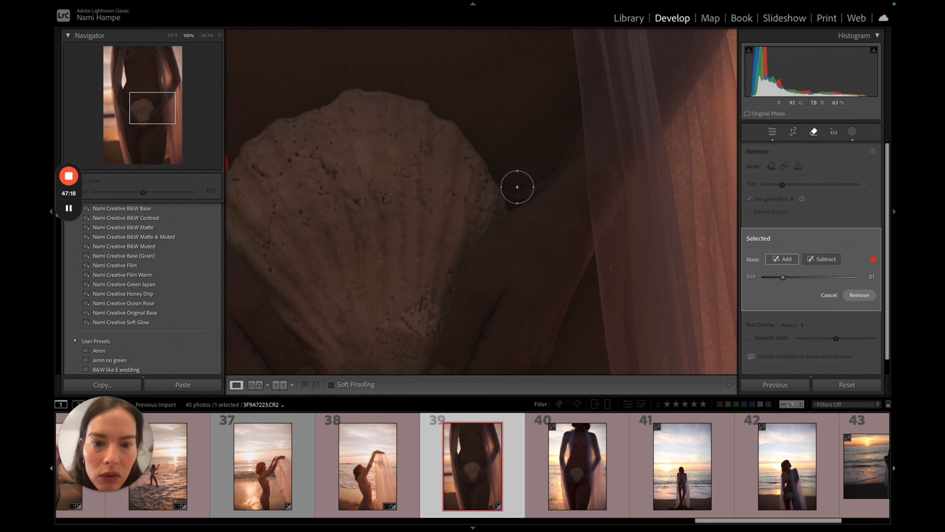
drag(515, 194, 537, 174)
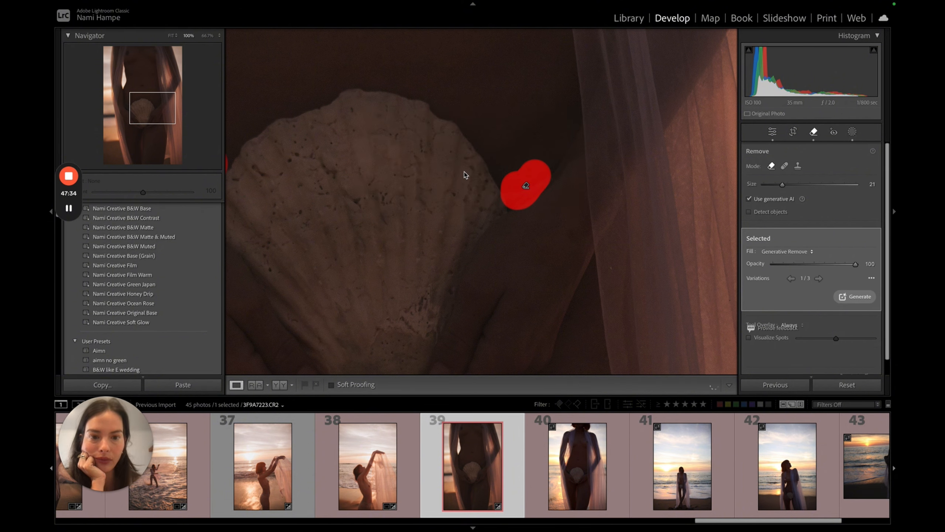
key(super+minus)
key(super+minus)
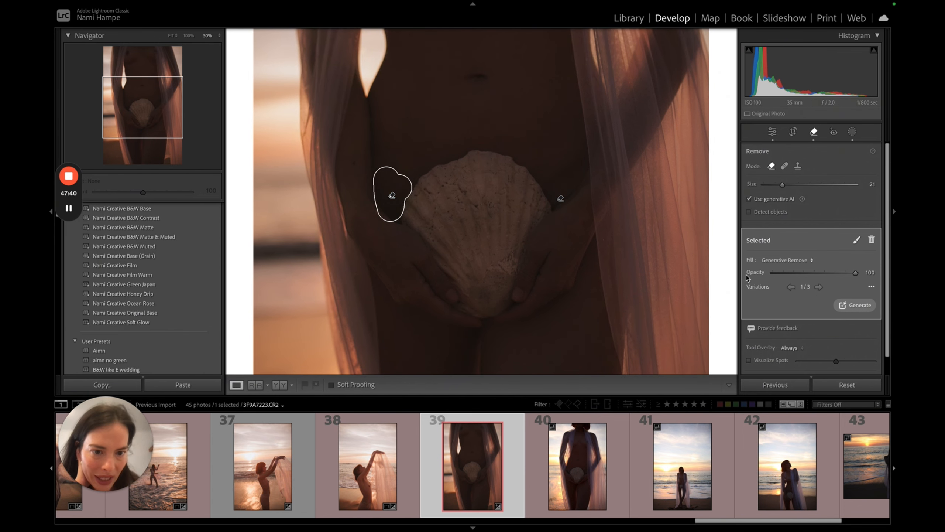
key(q)
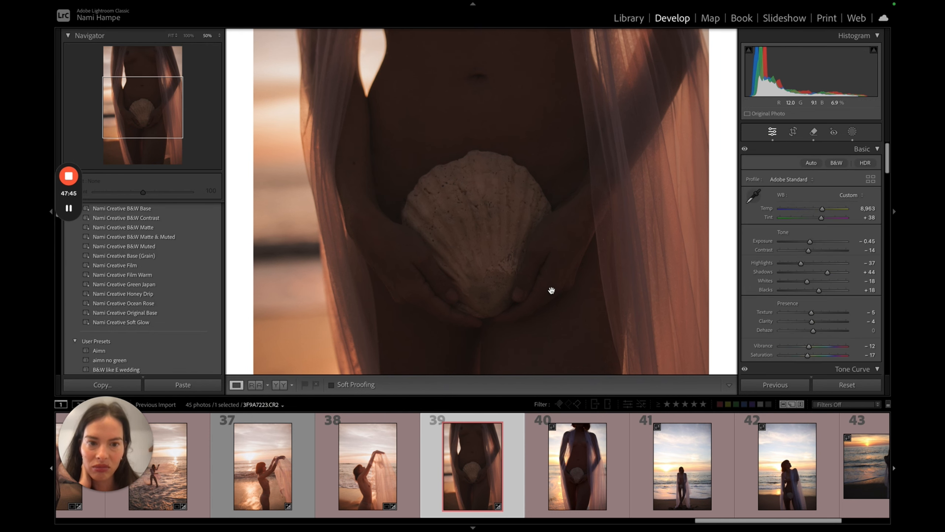
Check the retouched seashell photo at different sizes and set its Temp to 9,069.
key(super+minus)
key(super+minus)
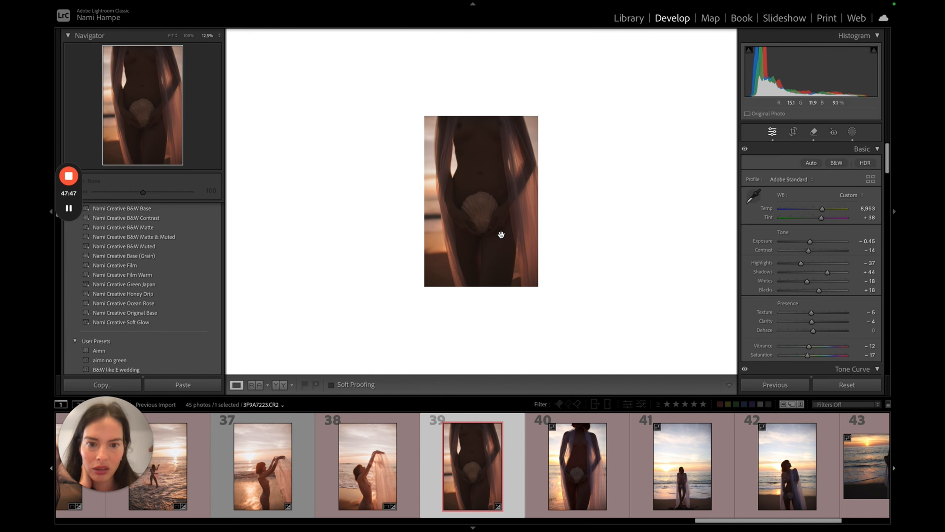
key(super+equal)
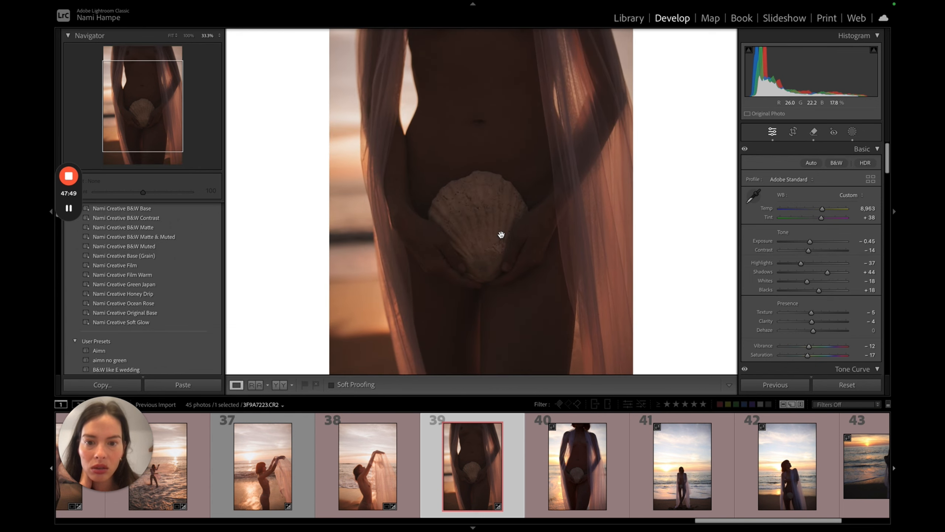
key(super+minus)
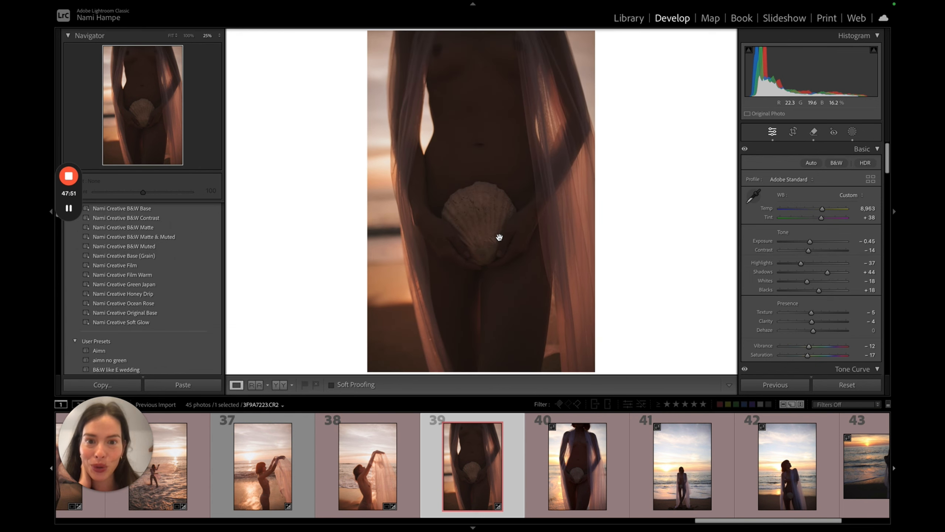
key(super+minus)
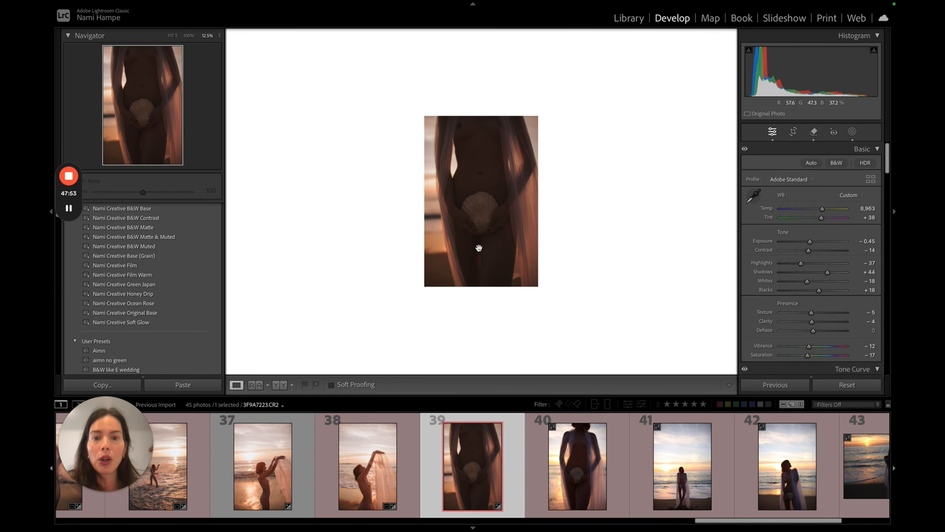
drag(825, 209, 825, 211)
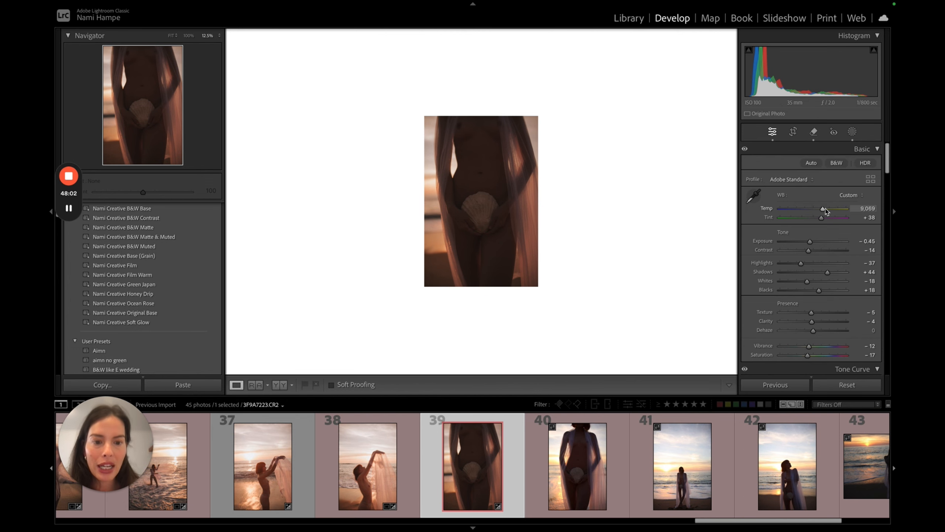
Apply the Nami Ceative B&W Classic preset to 3F9A7230.CR2 and set Dehaze to -27 and Clarity to -7.
key(Right)
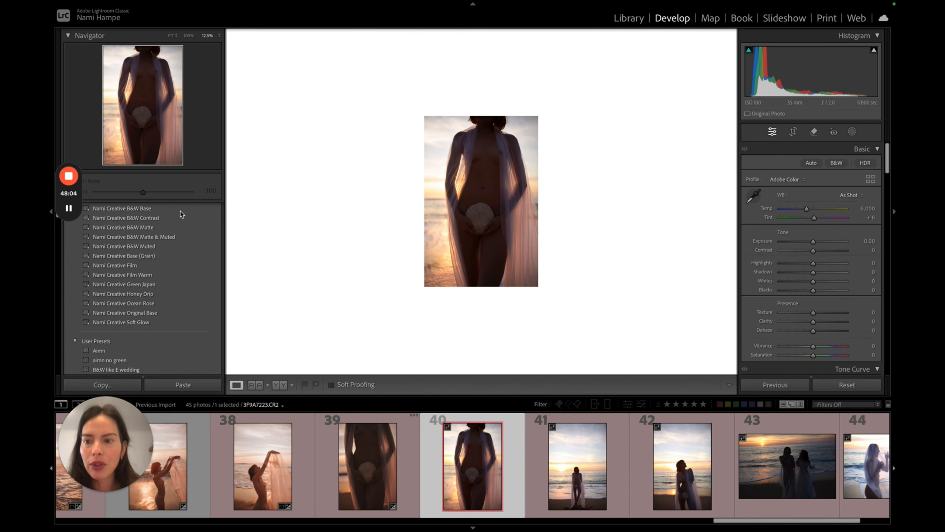
scroll(167, 241, up, 3)
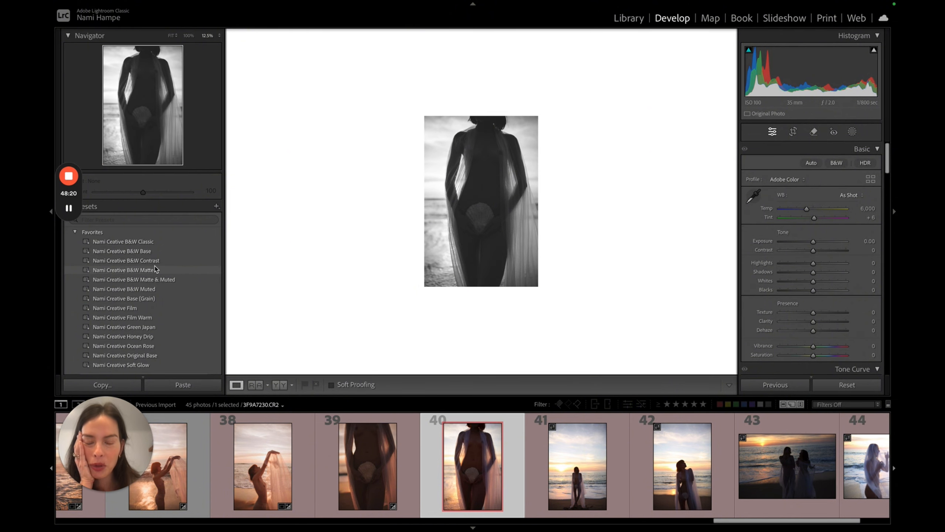
click(157, 244)
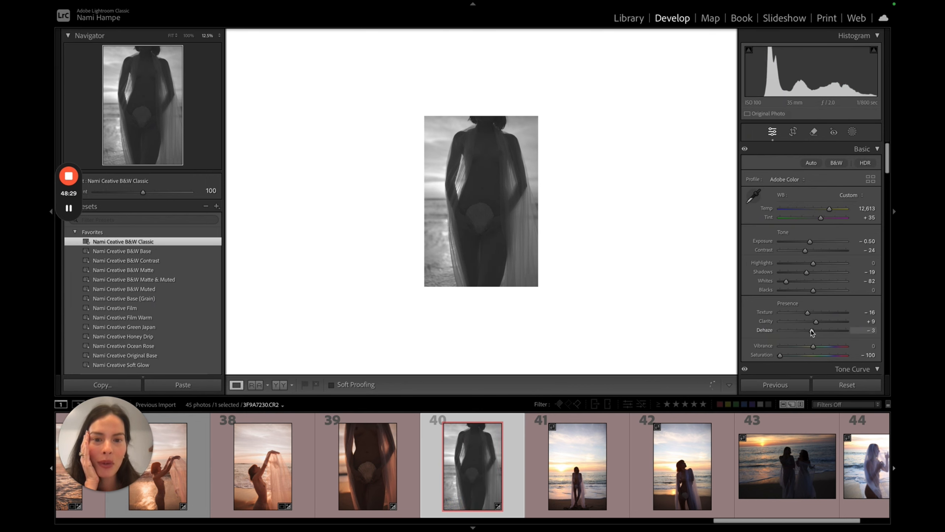
drag(811, 330, 804, 330)
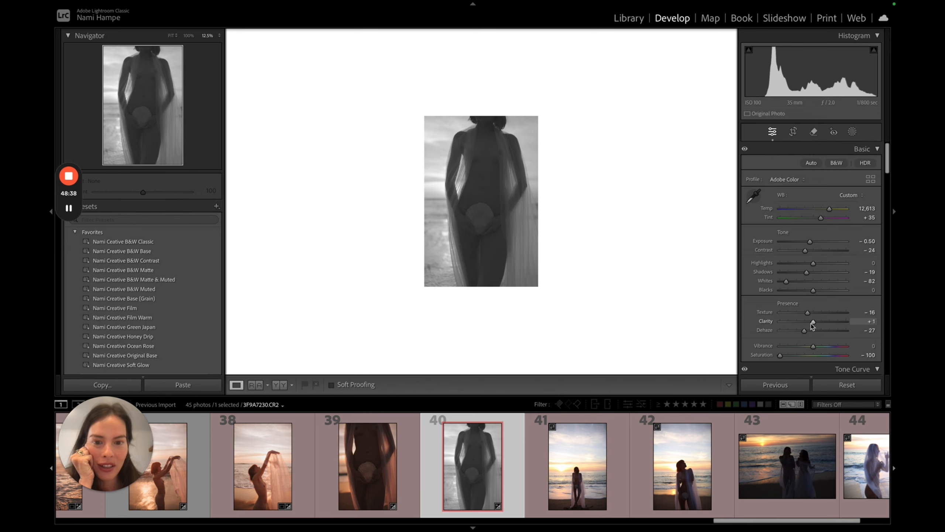
drag(813, 326, 812, 326)
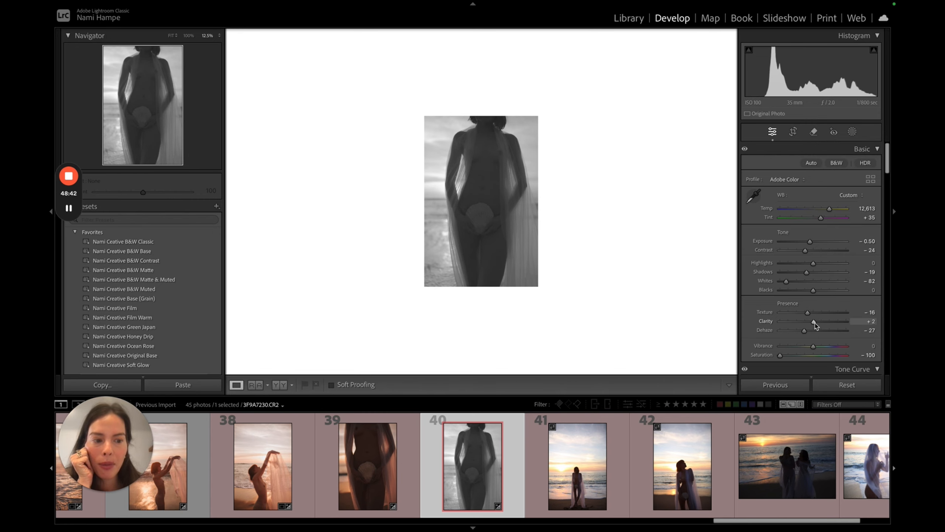
drag(815, 323, 812, 325)
Brush an Auto Mask over the seashell in the black-and-white photo, raise the mask's Exposure and leave masking.
click(484, 206)
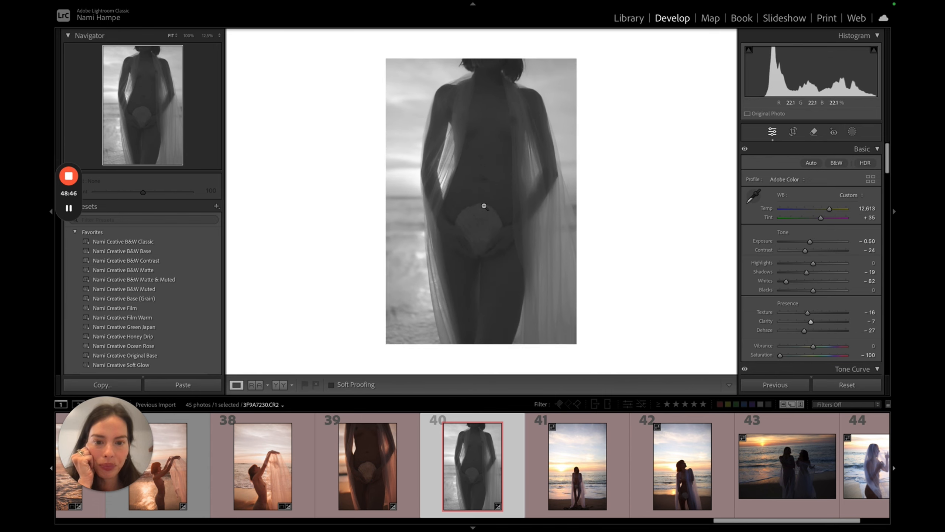
click(852, 131)
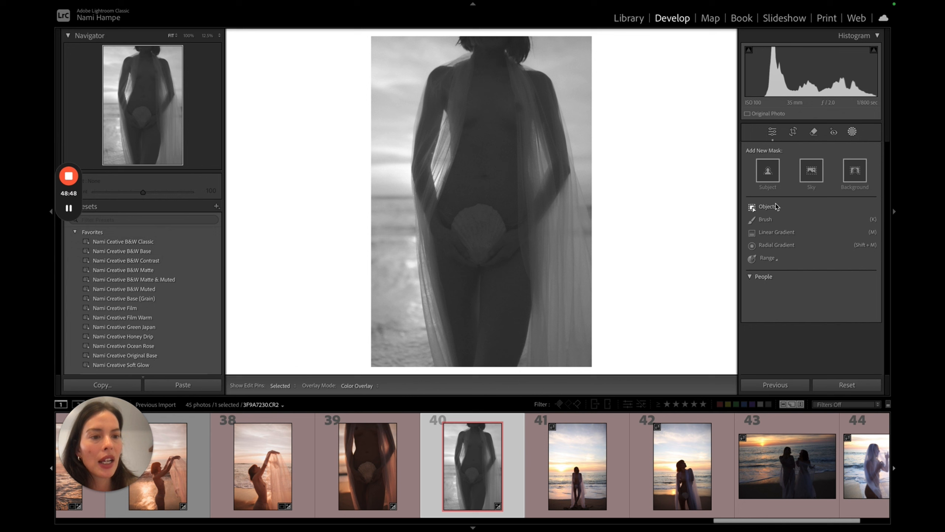
click(766, 219)
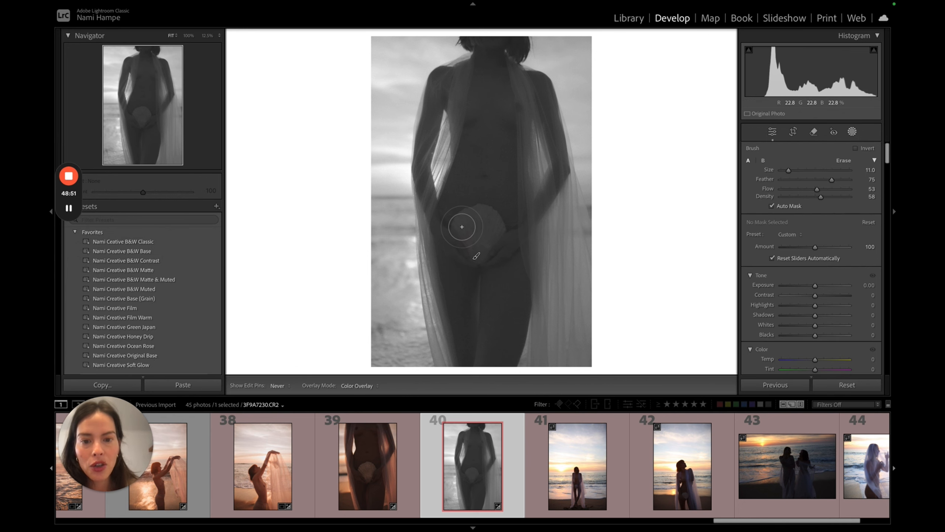
mouse_move(462, 226)
mouse_down()
mouse_move(475, 218)
mouse_move(491, 233)
mouse_move(481, 228)
mouse_move(489, 218)
mouse_up()
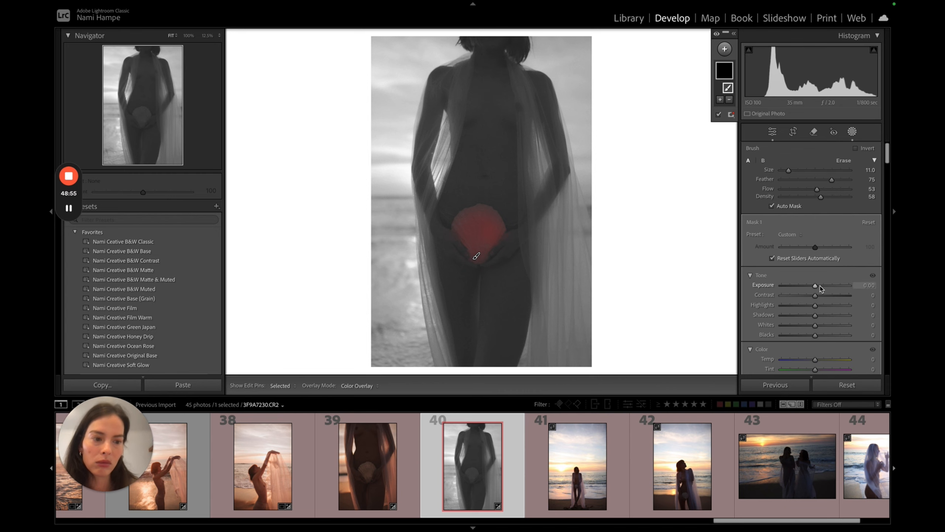
drag(818, 288, 829, 288)
key(Escape)
click(456, 210)
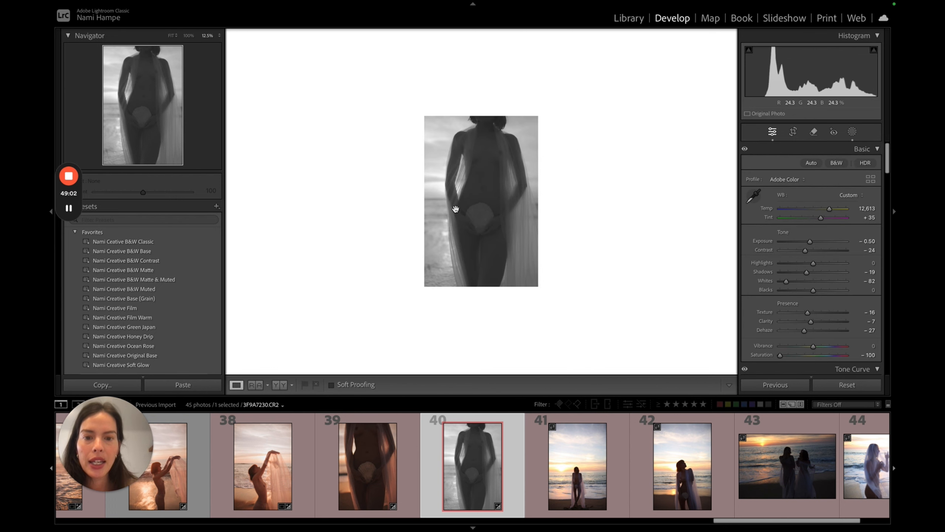
Remove the thin lines on both sides of the seashell in 3F9A7230.CR2 with a size 19 generative Remove brush and check the whole photo.
key(ctrl+equal)
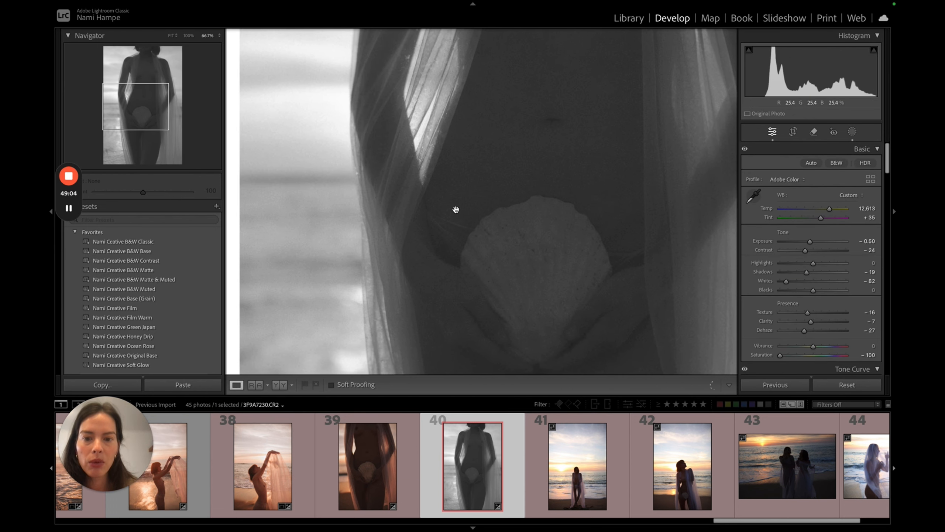
click(808, 135)
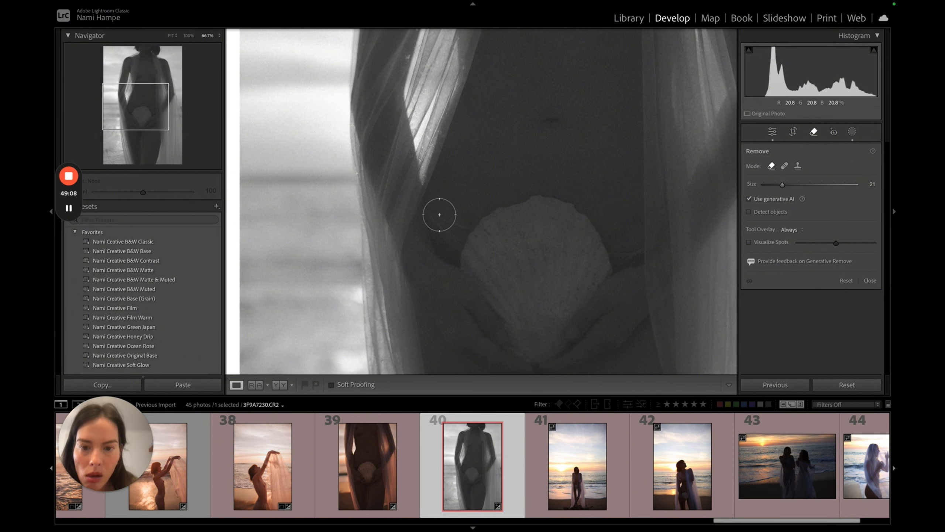
scroll(440, 215, down, 2)
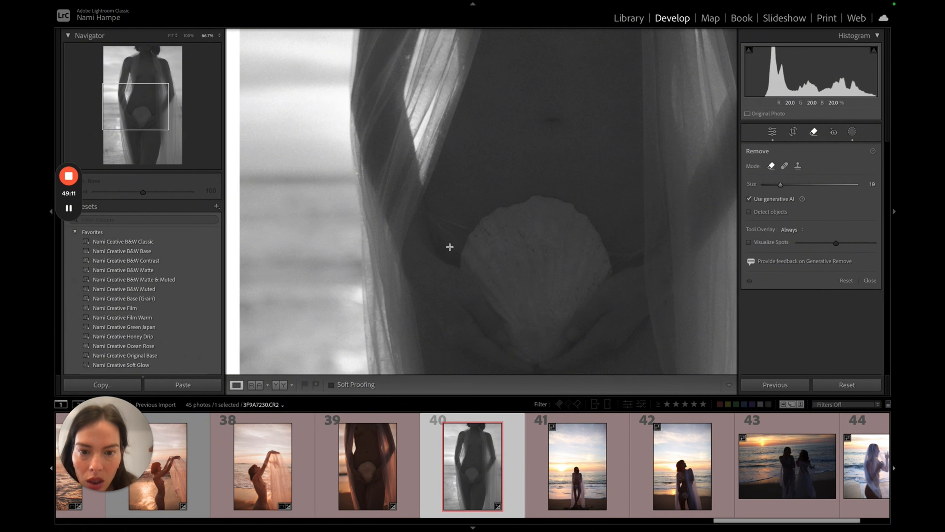
mouse_move(450, 247)
mouse_down()
mouse_move(463, 252)
mouse_move(461, 212)
mouse_up()
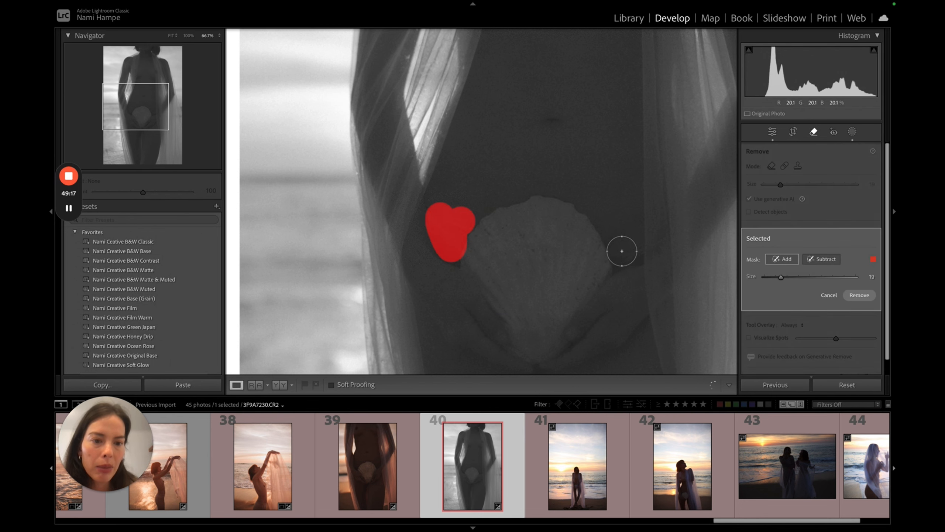
drag(623, 260, 662, 232)
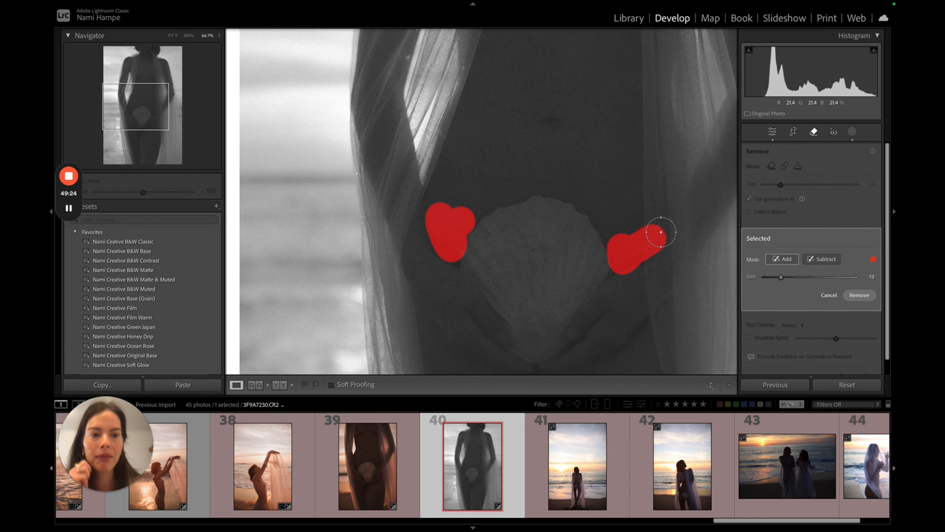
key(Return)
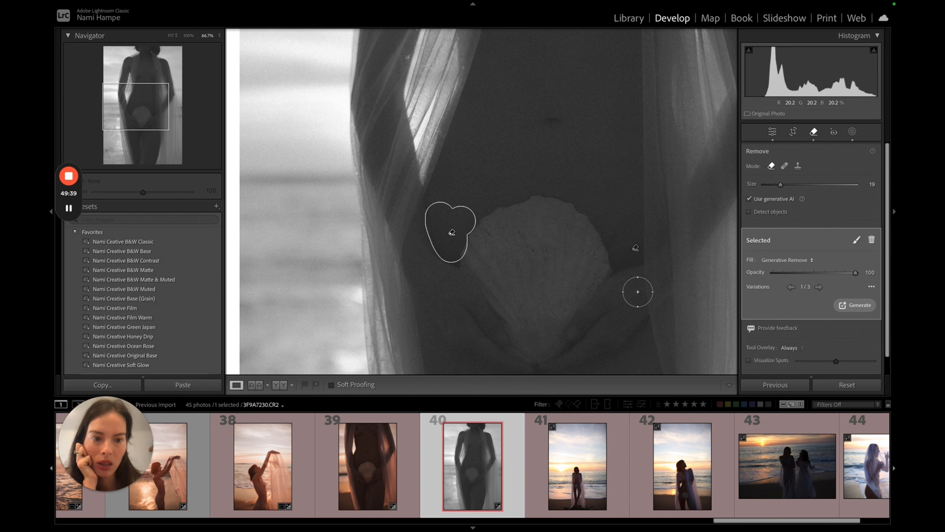
key(q)
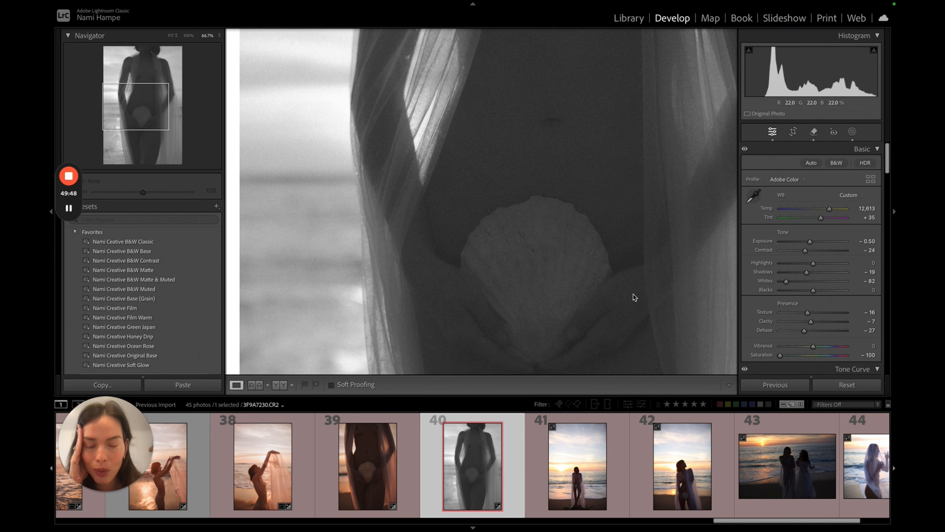
click(627, 284)
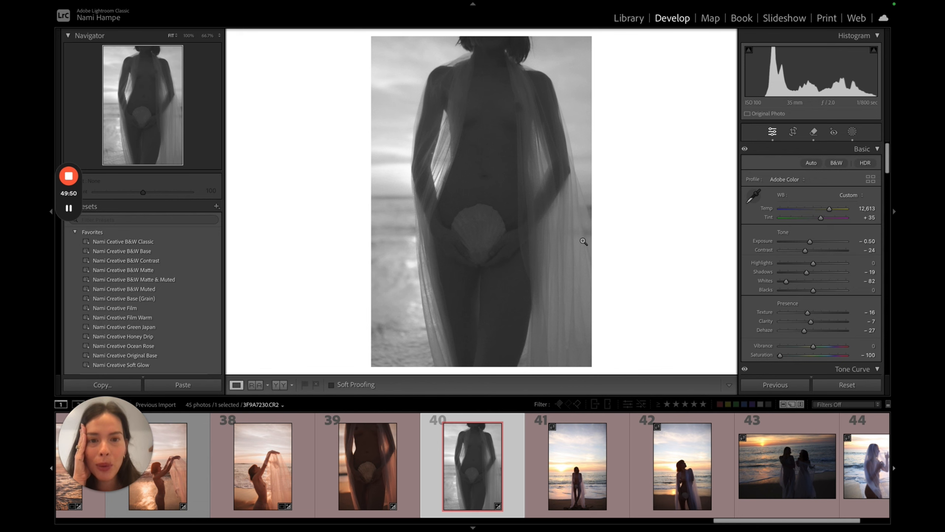
key(super+minus)
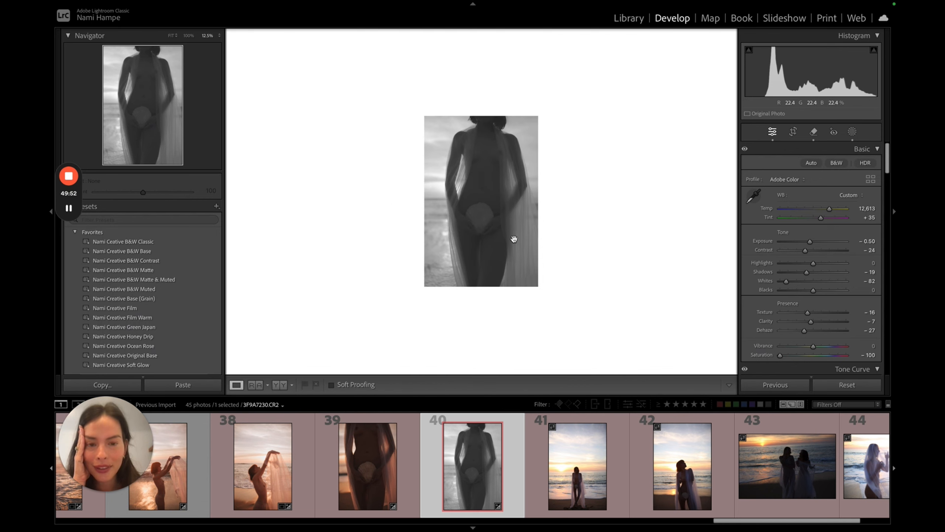
key(super+equal)
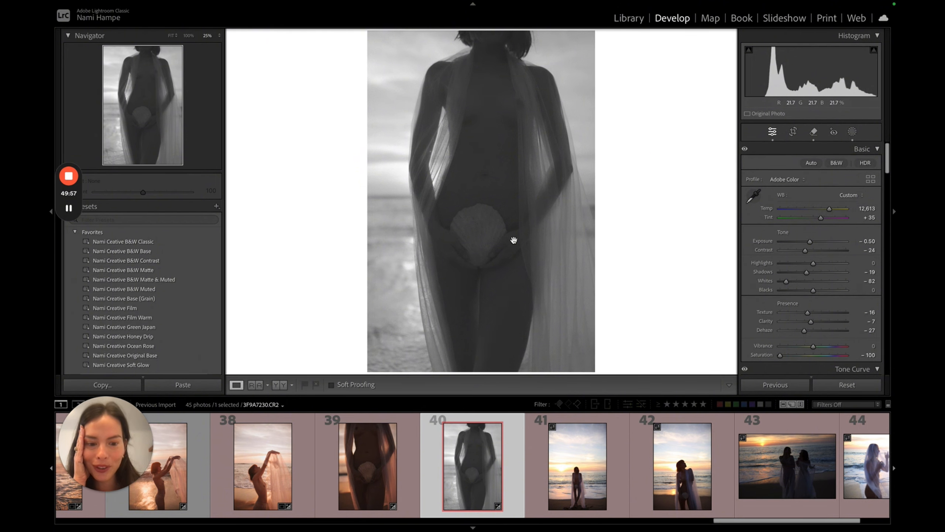
Paste the copied develop settings onto 3F9A7271.CR2, the woman standing on the beach at sunset.
key(Right)
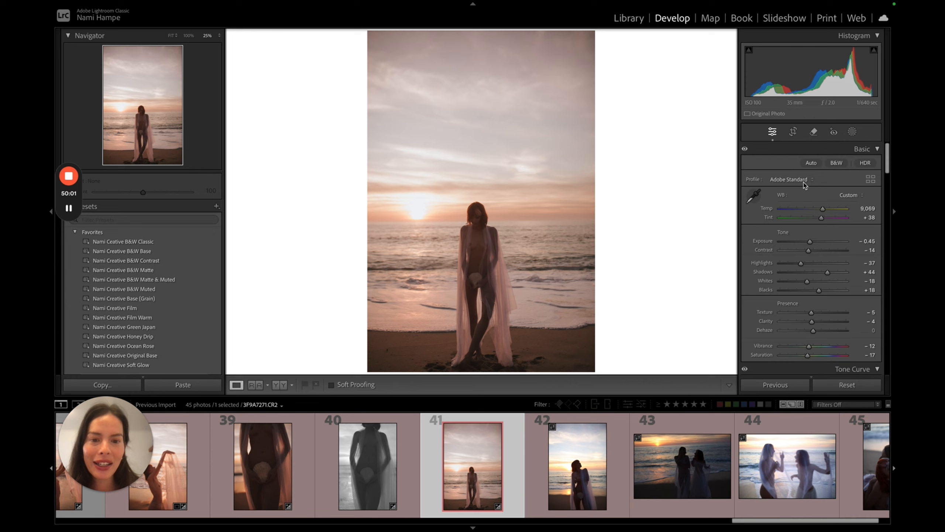
Straighten 3F9A7271.CR2 with a crop angle of 0.41 and trim the frame slightly tighter around the woman.
click(793, 132)
drag(658, 261, 659, 267)
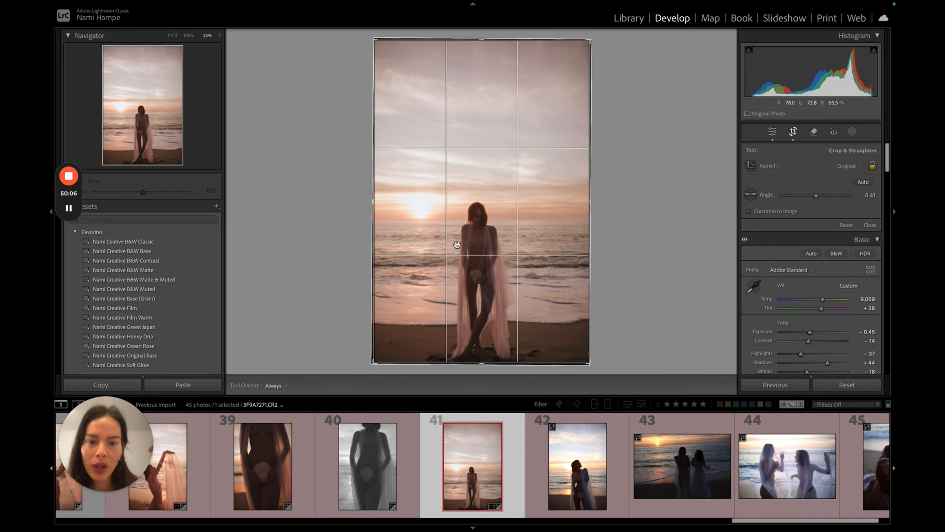
drag(585, 46, 581, 51)
key(Return)
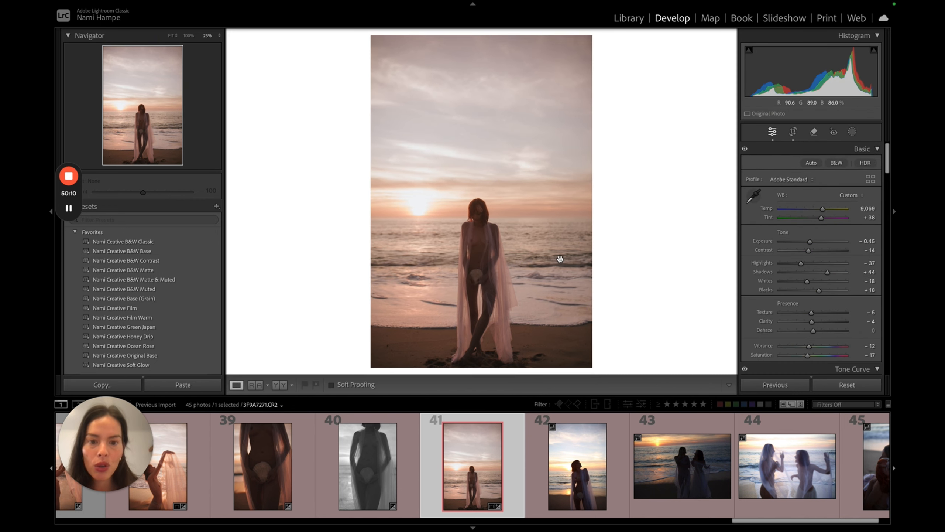
Add a Select Subject mask on the standing woman, raise its Exposure slightly and leave masking.
click(851, 131)
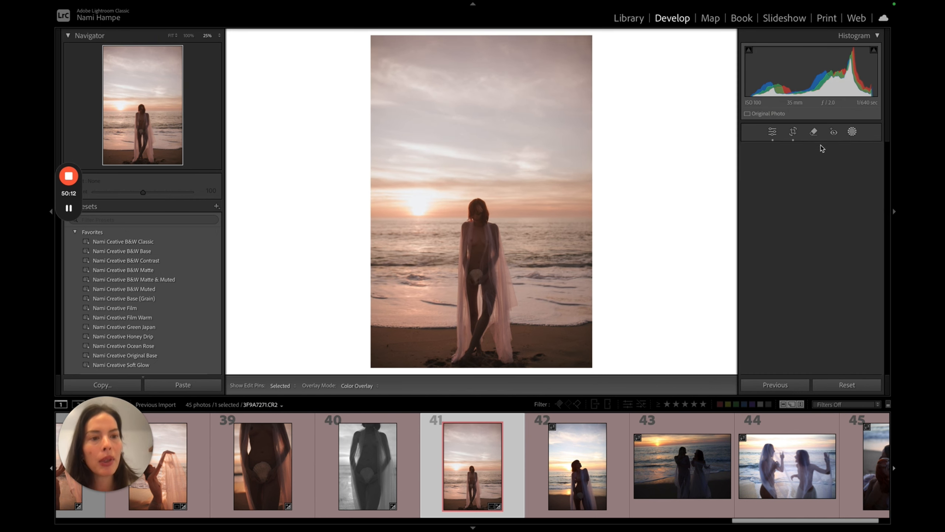
click(755, 180)
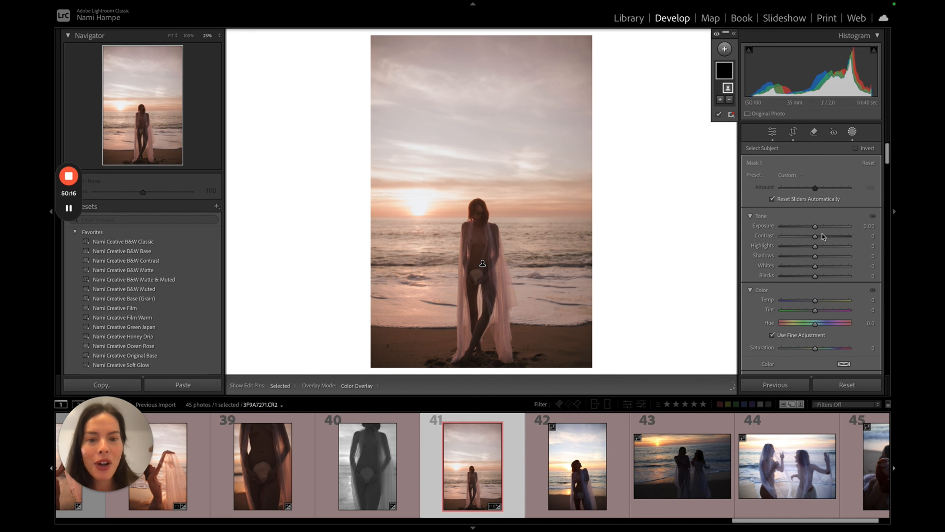
drag(815, 226, 817, 228)
key(Escape)
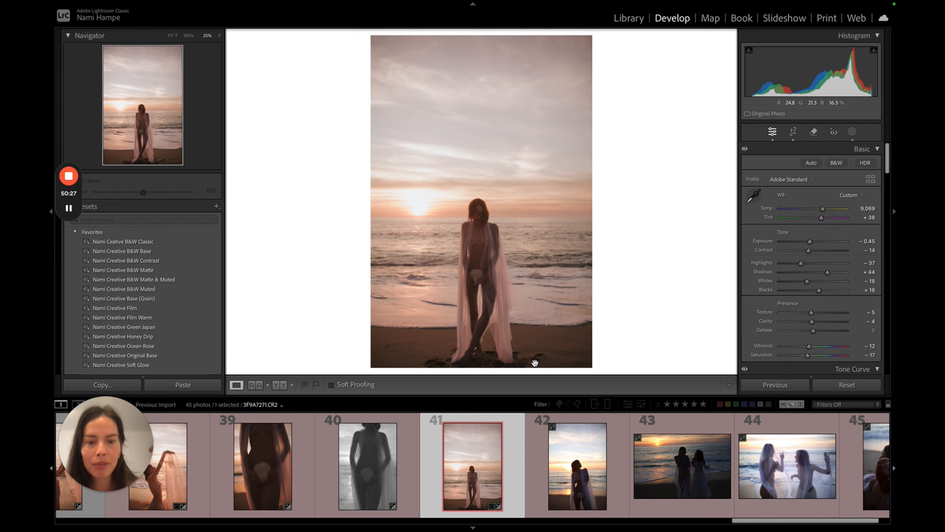
Brush over the dark sand clumps around the woman's feet and the small spot in the sand, and remove them with generative AI.
click(814, 132)
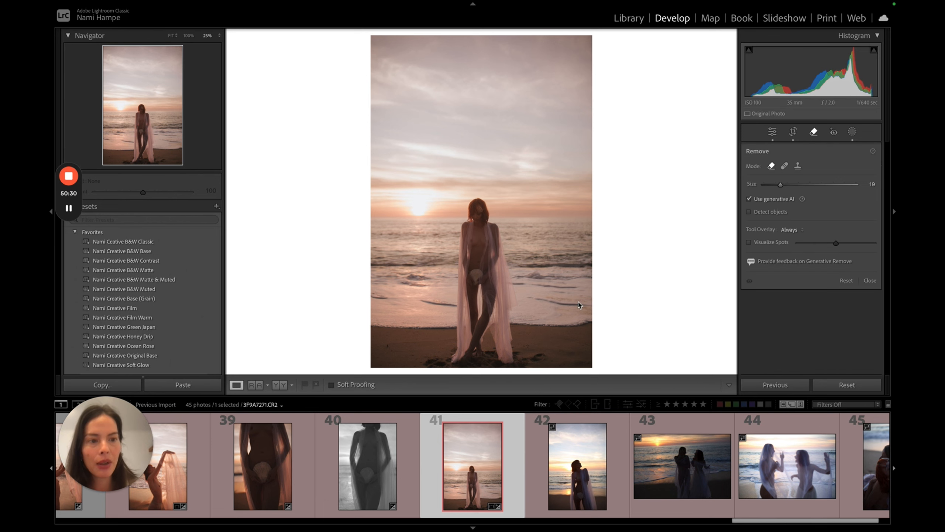
drag(435, 365, 451, 361)
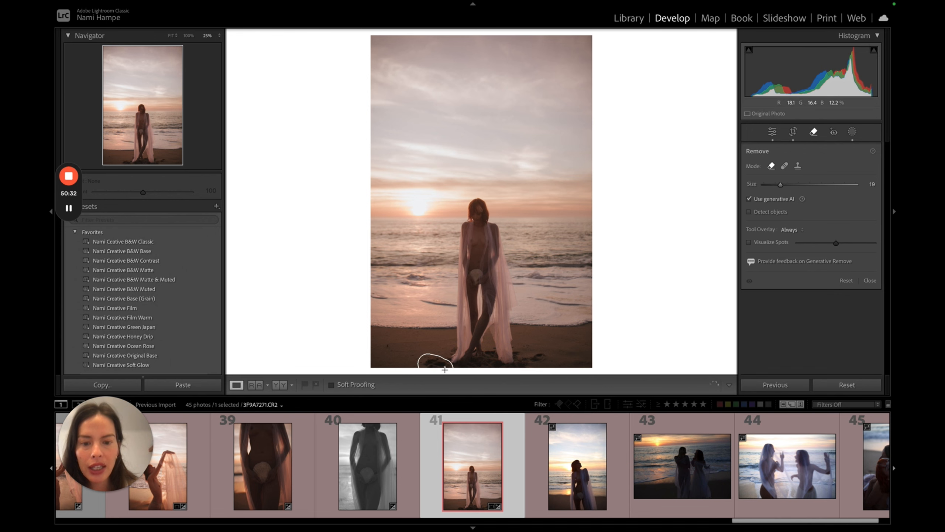
drag(525, 366, 523, 352)
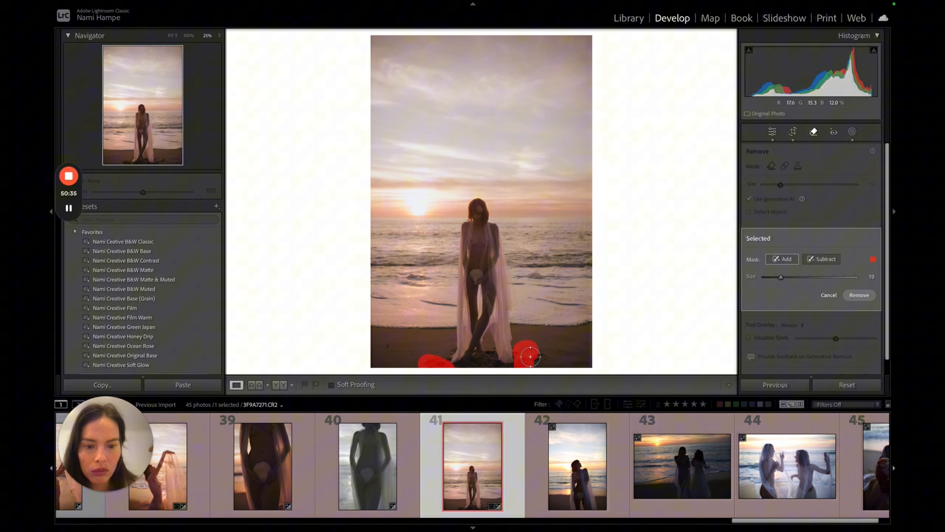
scroll(385, 351, down, 3)
click(389, 346)
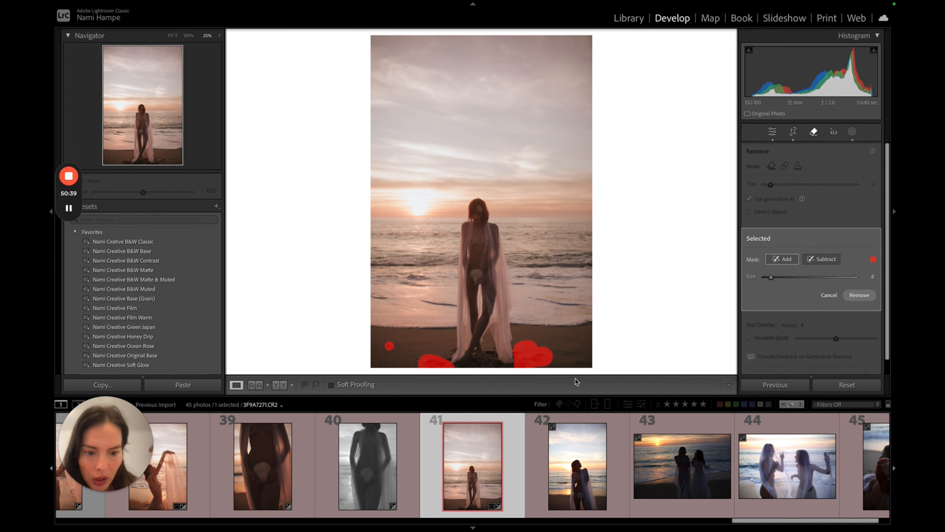
mouse_move(455, 368)
mouse_down()
mouse_move(452, 347)
mouse_move(445, 363)
mouse_move(519, 370)
mouse_move(521, 362)
mouse_up()
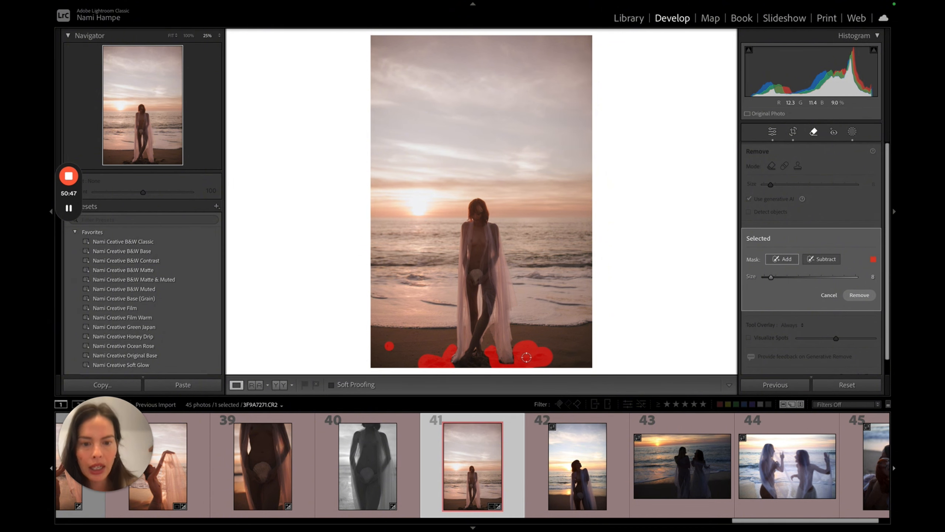
key(Return)
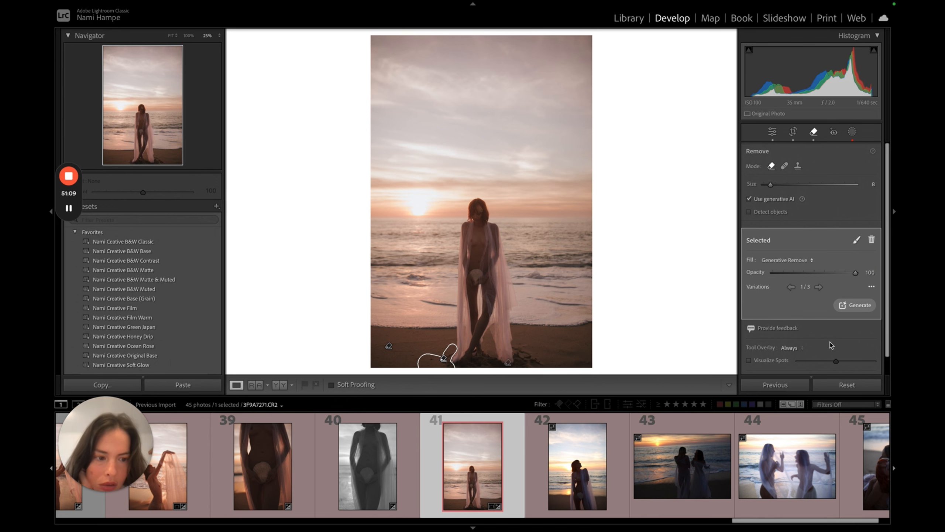
Step through the generated variations for the removed patch beside the woman's feet and close the Remove tool.
click(819, 287)
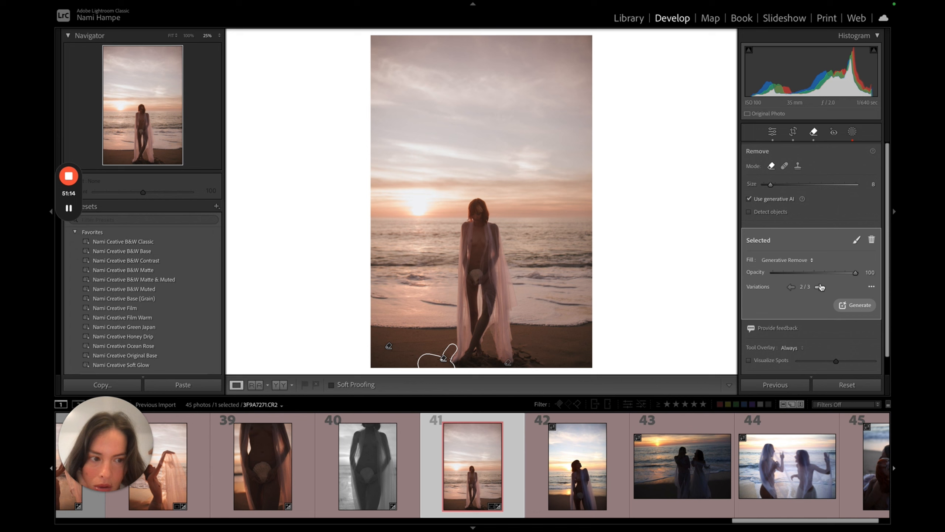
click(819, 287)
key(q)
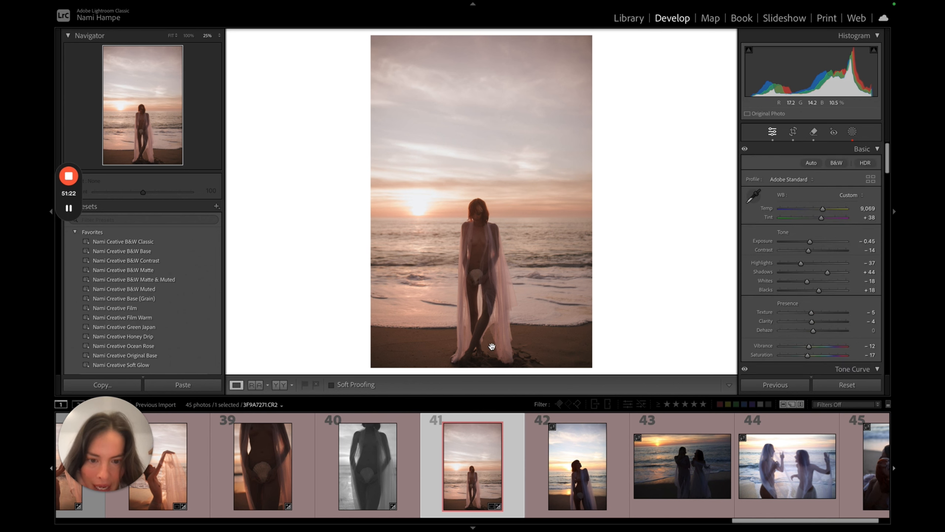
Remove the remaining sand clumps beside the veil's hem with a size 18 generative brush, switch to the third variation and leave the tool.
click(814, 133)
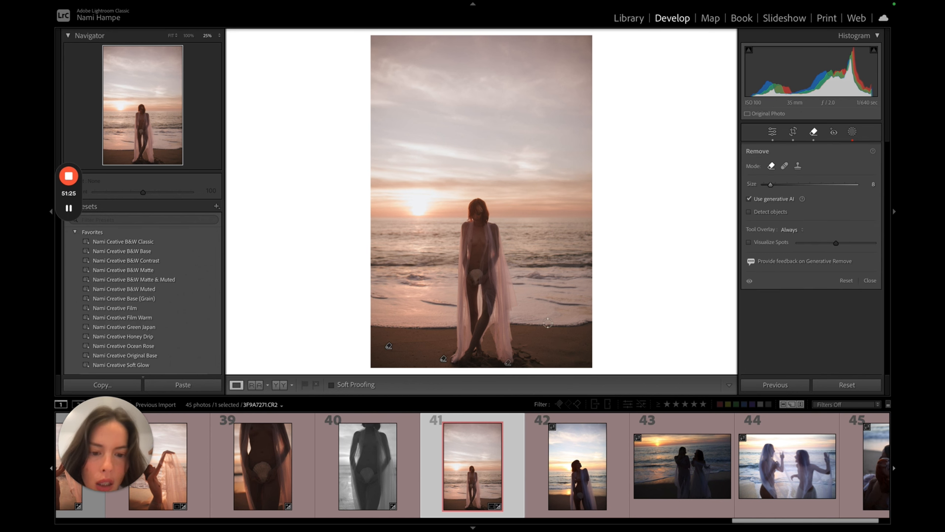
mouse_move(539, 362)
mouse_down()
mouse_move(516, 354)
mouse_move(522, 347)
mouse_move(538, 365)
mouse_up()
key(Return)
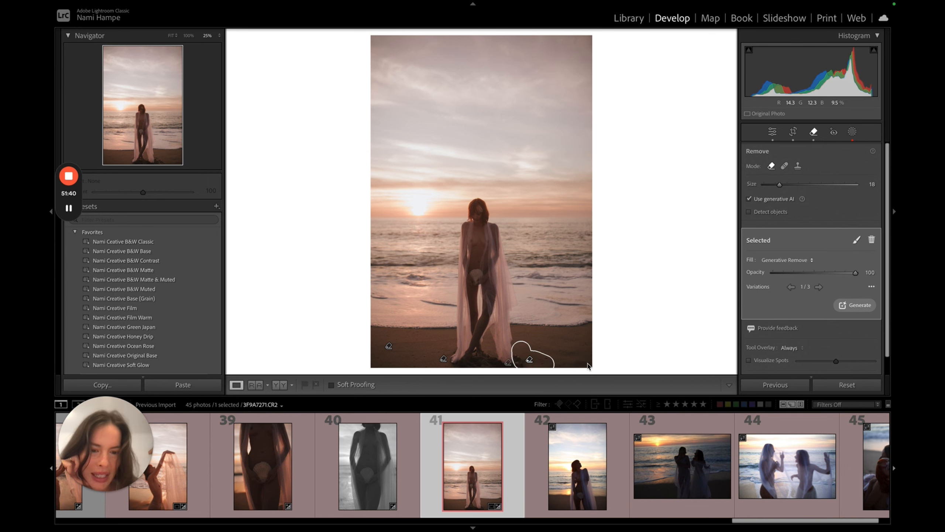
click(819, 286)
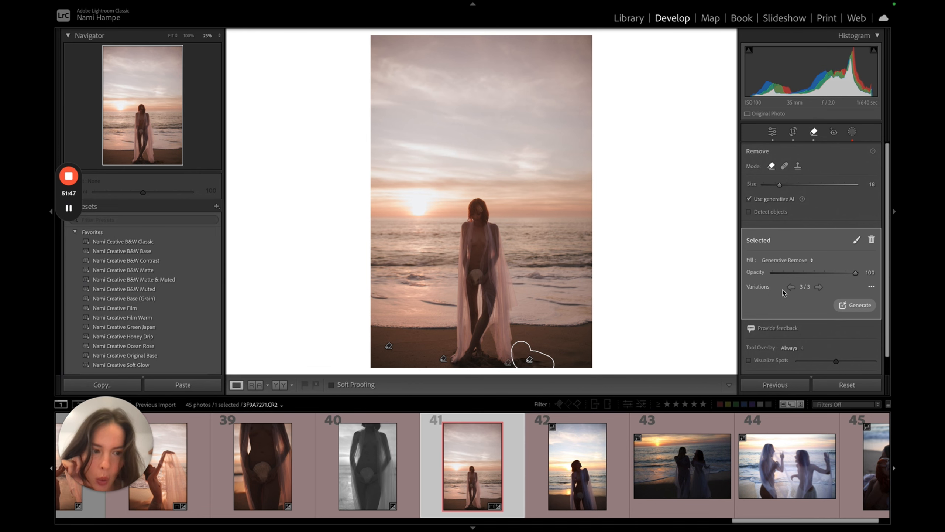
key(q)
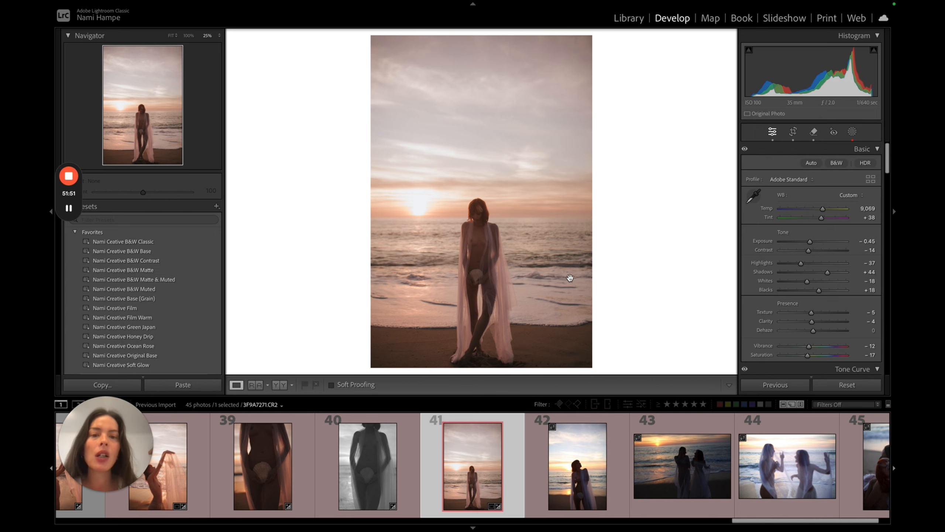
Warm the sunset photo to Temp 9,792 and set Texture to +4 and Clarity to +2.
drag(823, 209, 825, 209)
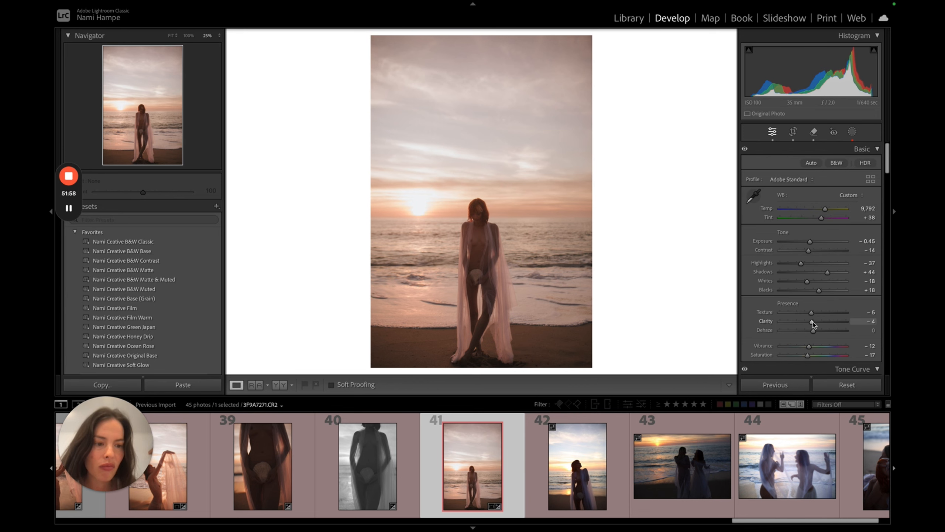
drag(812, 322, 813, 321)
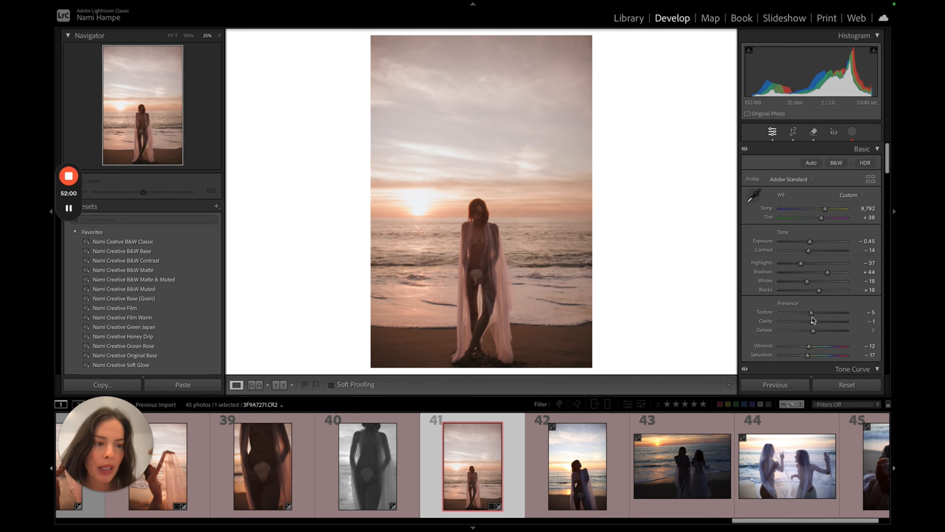
drag(814, 314, 814, 322)
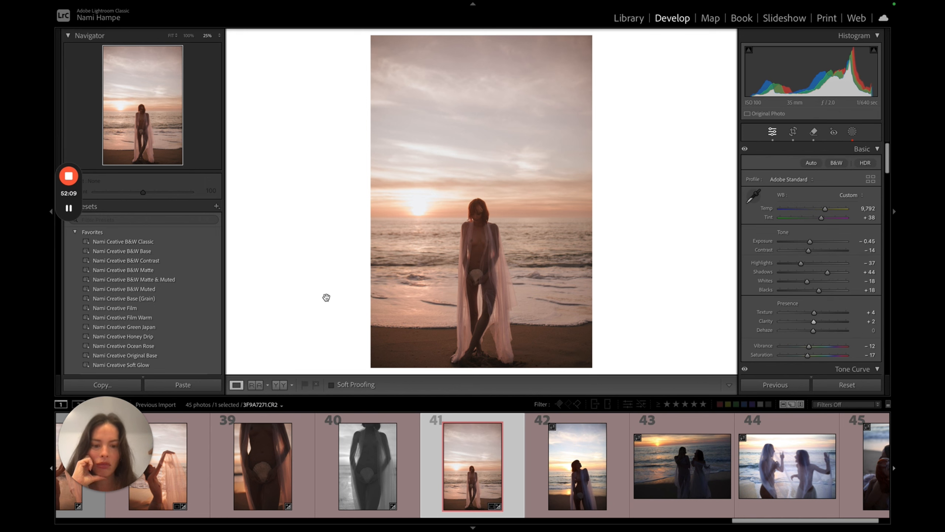
Apply the Nami Creative B&W Contrast preset to 3F9A7284.CR2 and set Blacks to +52.
key(Right)
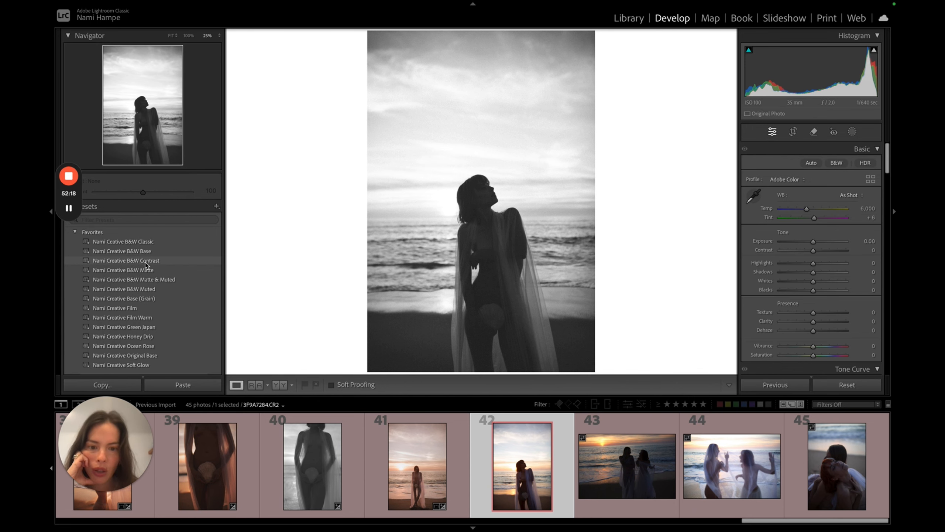
click(145, 262)
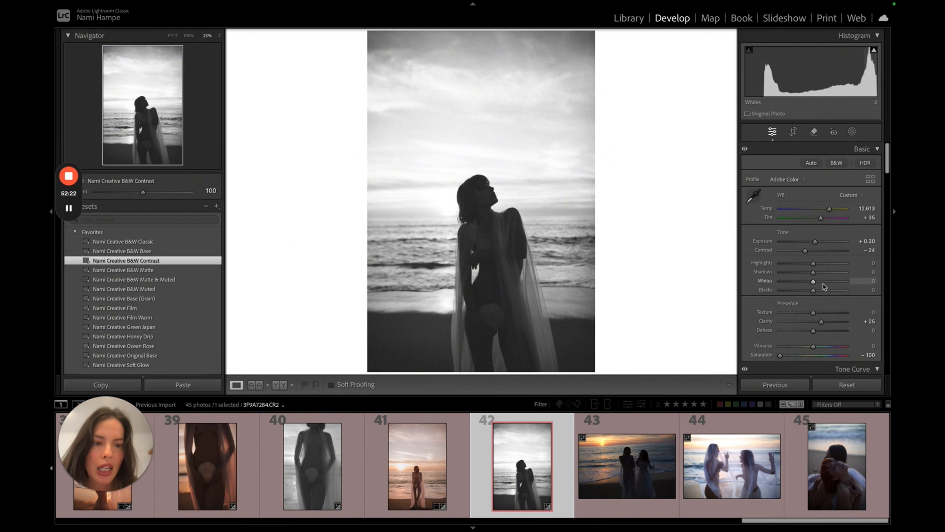
drag(823, 294, 831, 292)
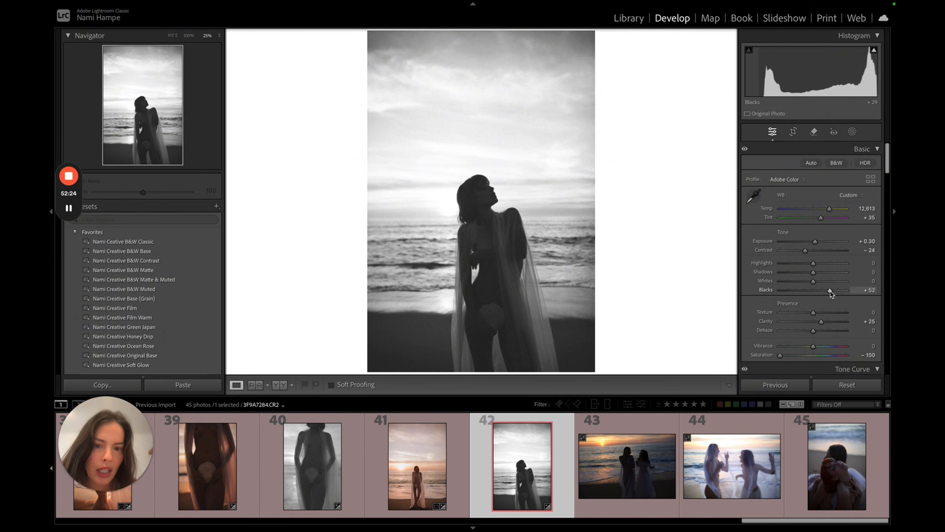
Set the grain of the black-and-white silhouette to Amount 27, Size 30 and Roughness 35.
scroll(797, 336, down, 1)
scroll(797, 335, down, 15)
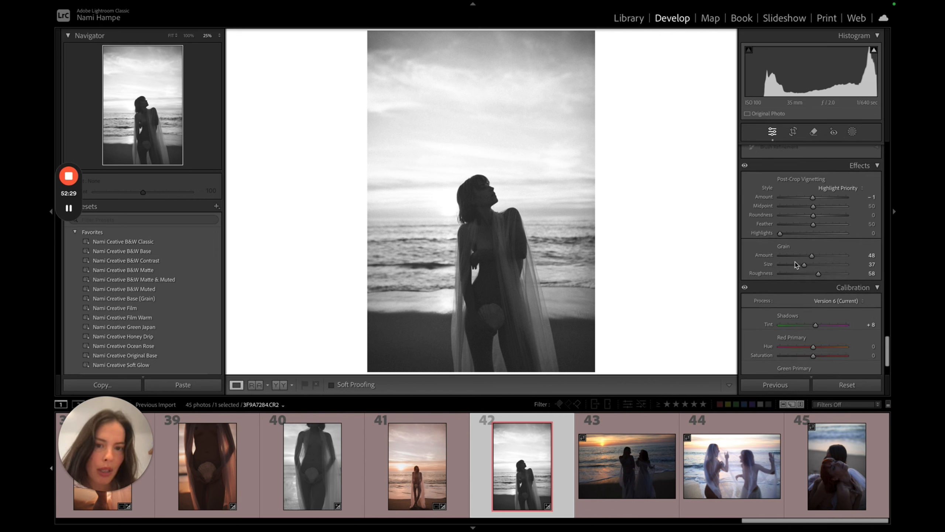
click(799, 256)
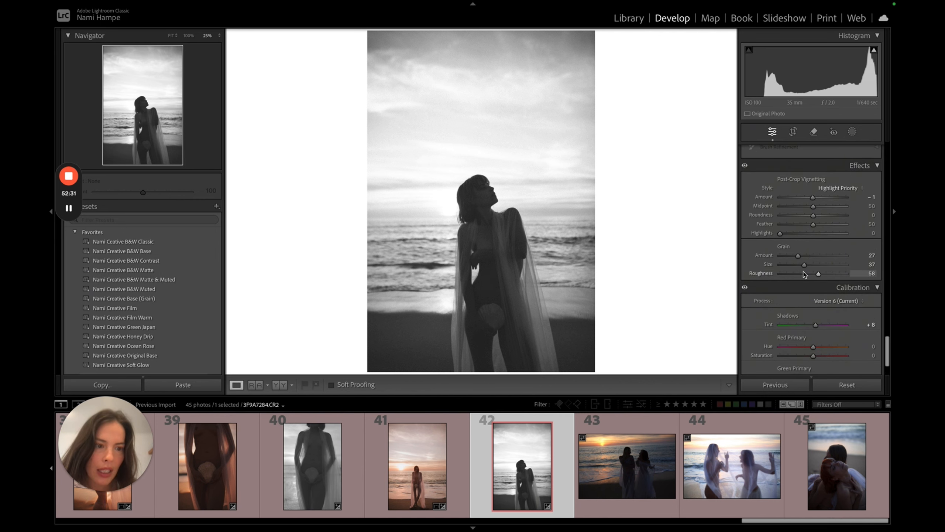
drag(802, 265, 799, 265)
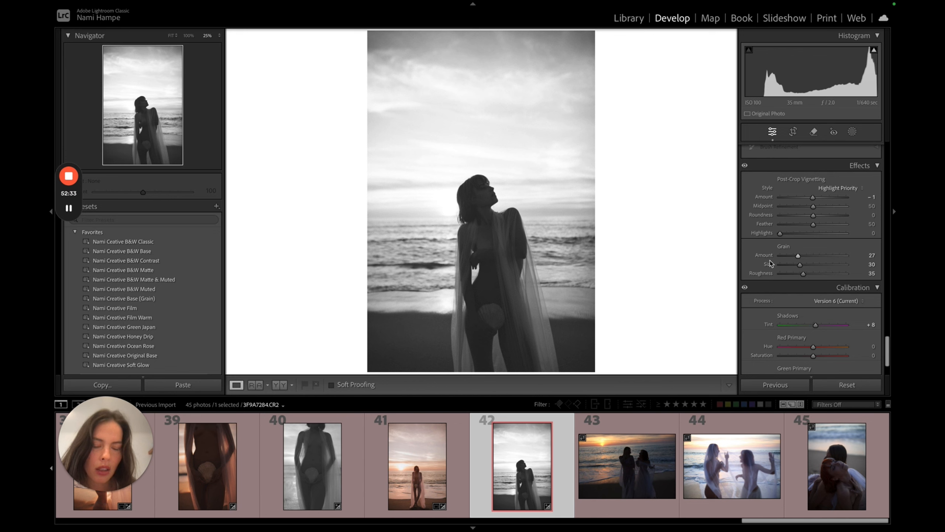
Crop 3F9A7284.CR2 slightly tighter around the woman and apply the crop.
scroll(817, 204, up, 20)
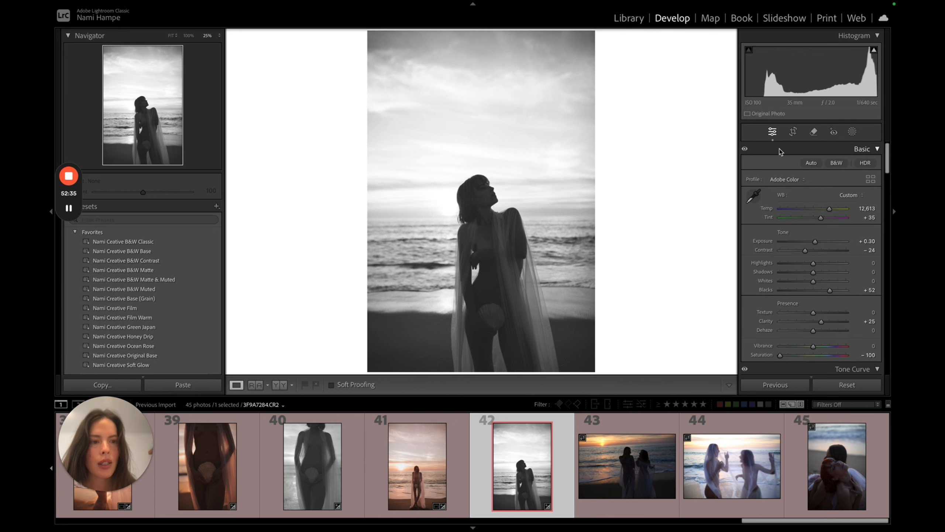
click(793, 131)
drag(369, 33, 380, 46)
key(Return)
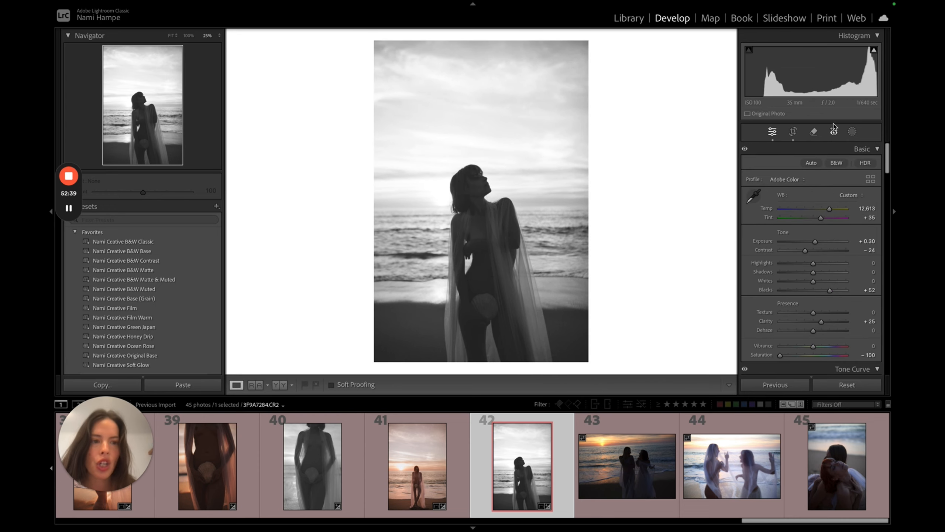
Brush an Auto Mask over the seashell in 3F9A7284.CR2, set the mask's Exposure to about 2.67 and leave masking.
click(853, 132)
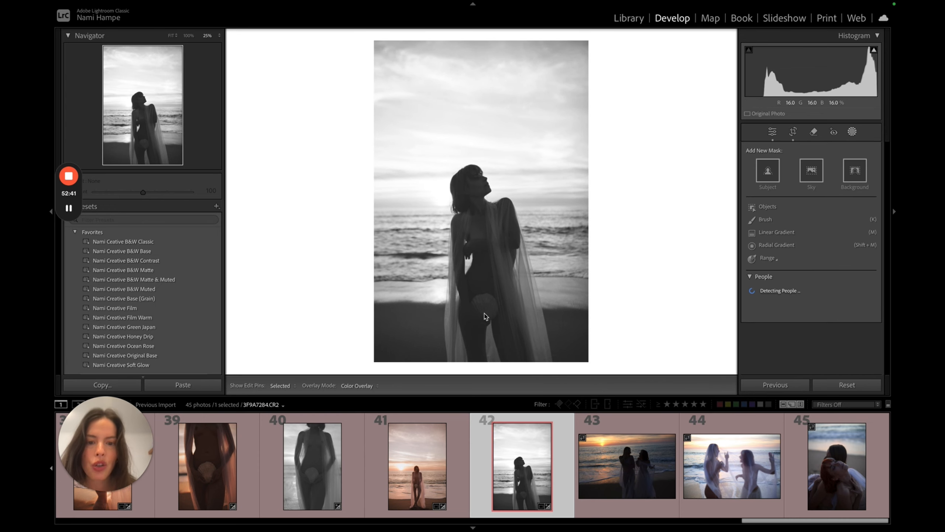
click(789, 221)
drag(486, 305, 489, 311)
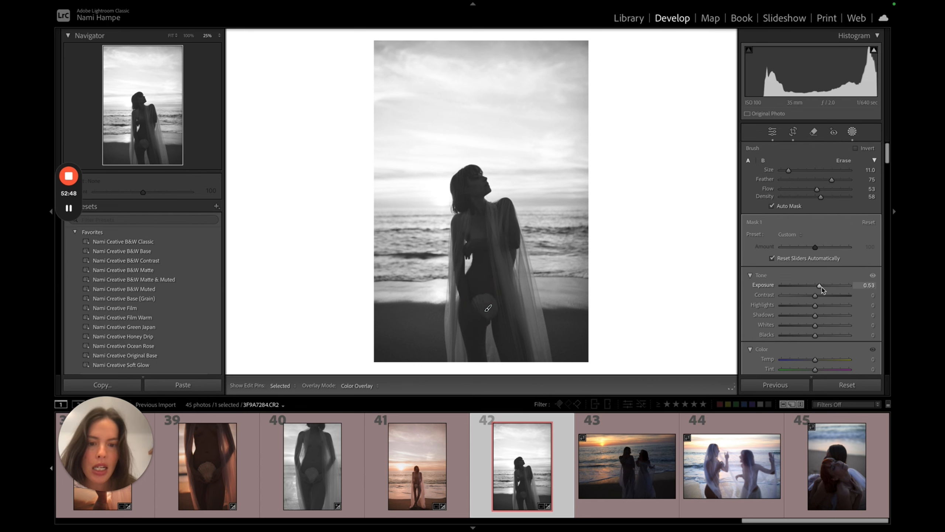
drag(826, 286, 841, 288)
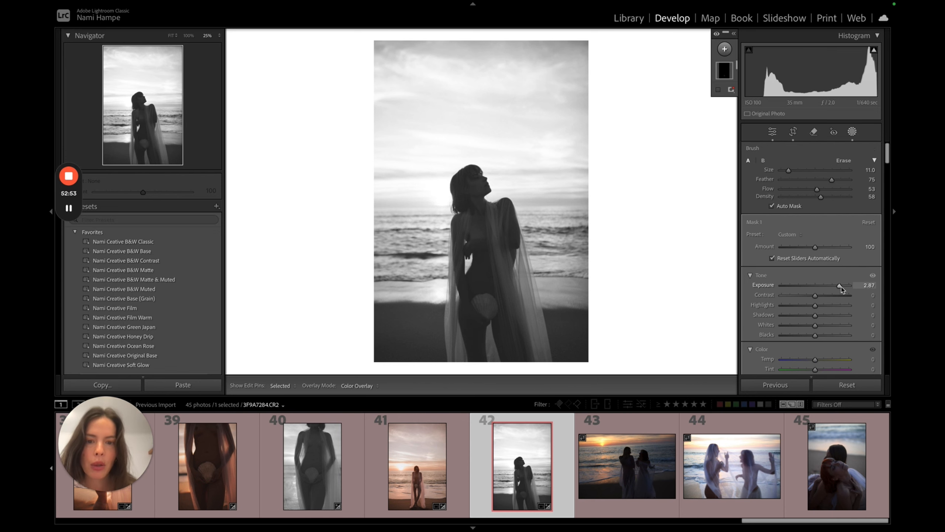
key(Return)
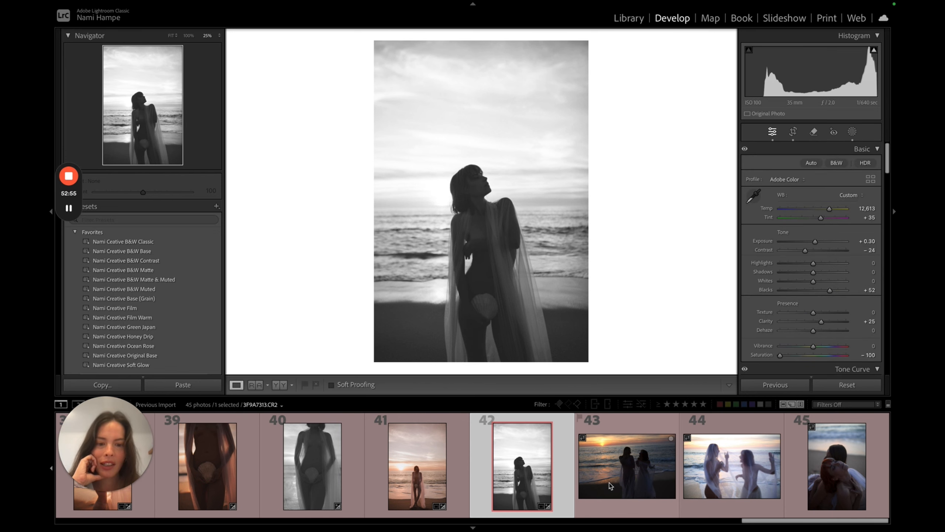
Paste the copied develop settings onto 3F9A7313.CR2, the two women at sunset, and preview the Nami Creative Film presets on it.
click(640, 484)
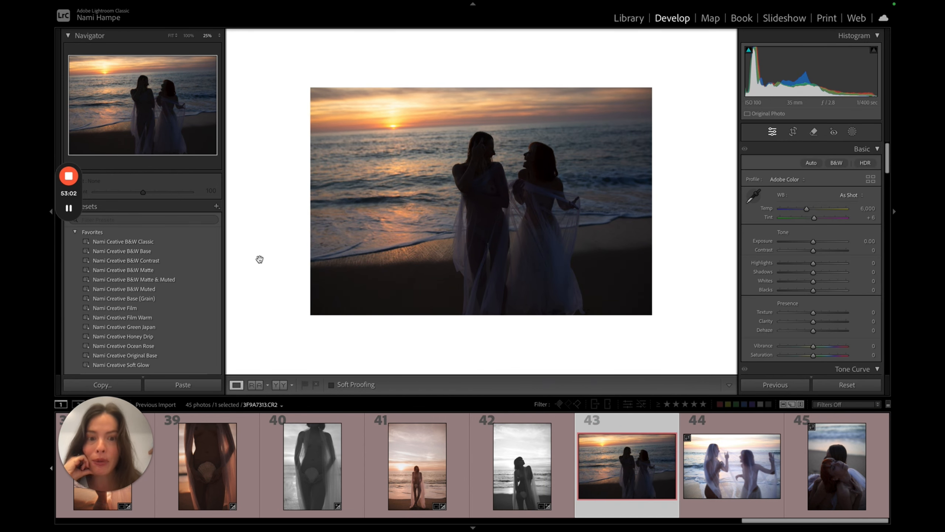
key(ctrl+shift+v)
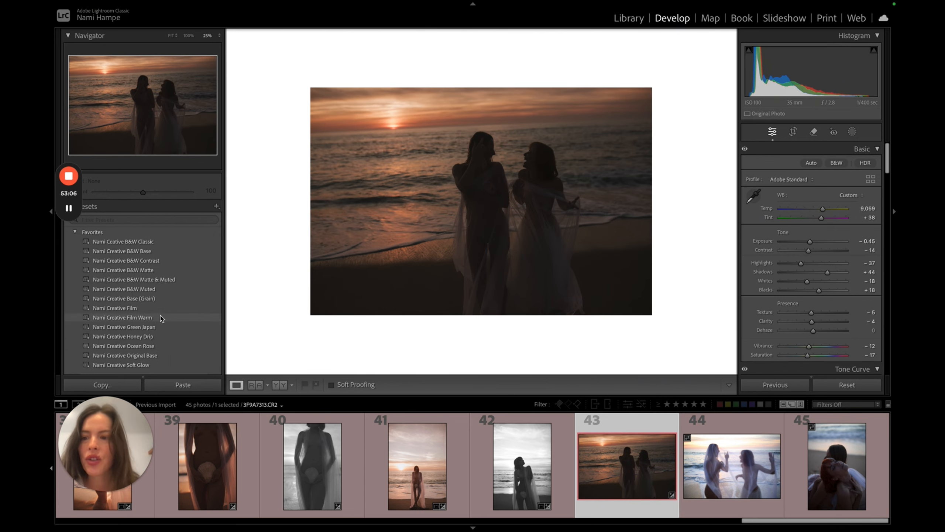
click(157, 309)
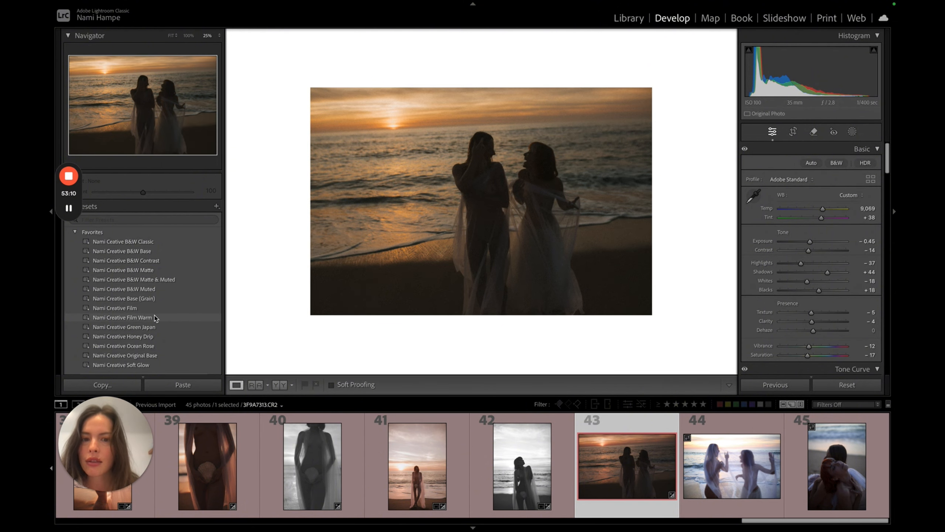
Apply the Nami Creative Film preset to 3F9A7313.CR2 and the Nami Creative B&W Matte preset to 3F9A7334.CR2.
click(155, 310)
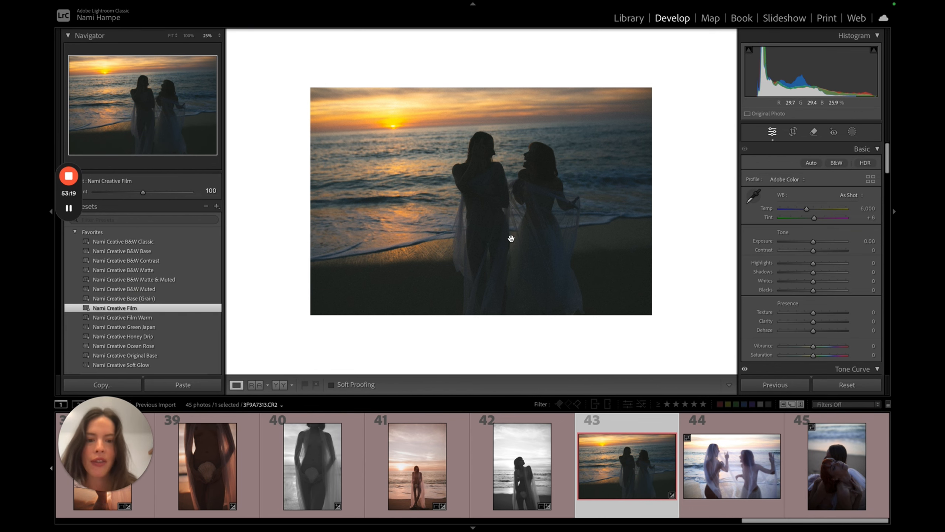
key(Right)
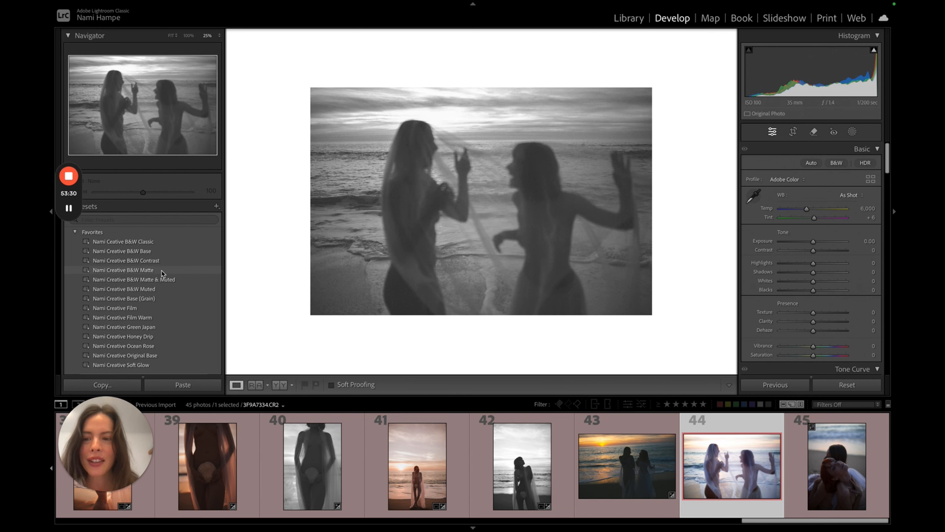
click(162, 271)
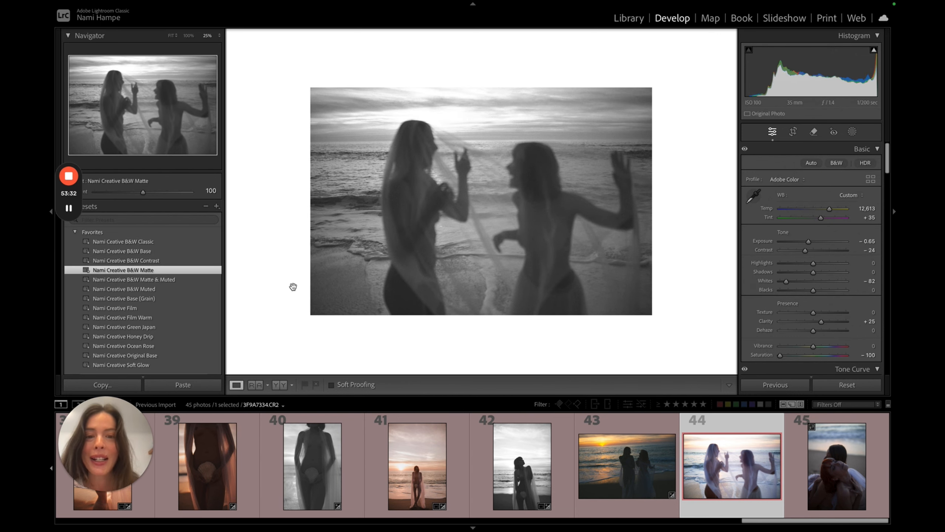
Straighten 3F9A7334.CR2, the two women under the veil, by an angle of 0.54 and apply the crop.
click(794, 132)
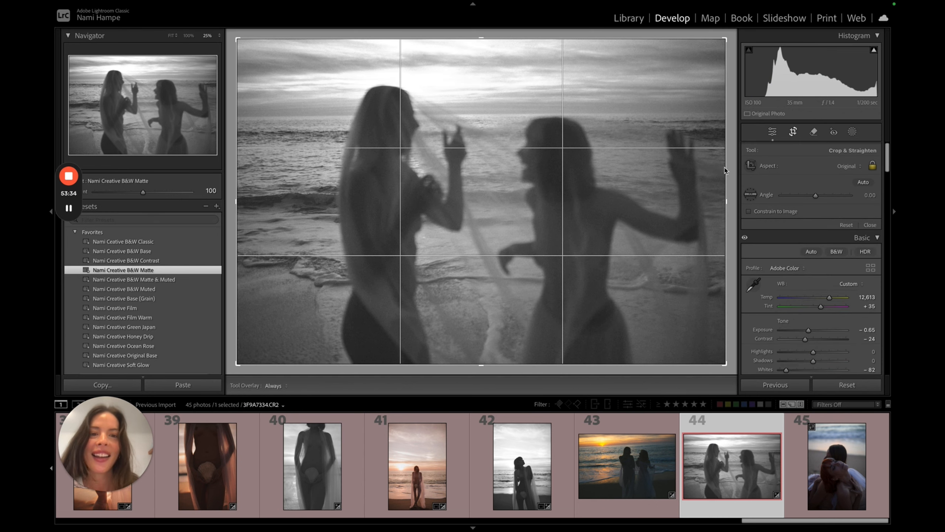
drag(732, 170, 732, 170)
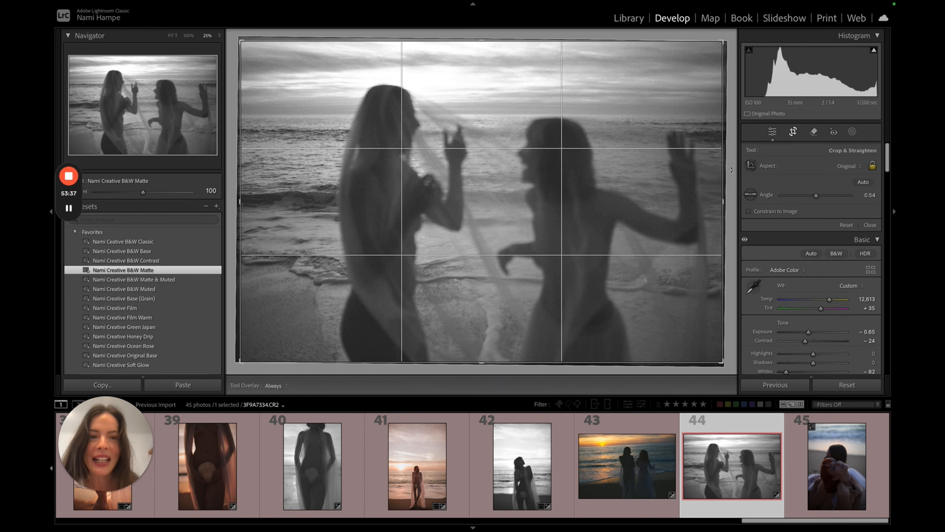
key(Return)
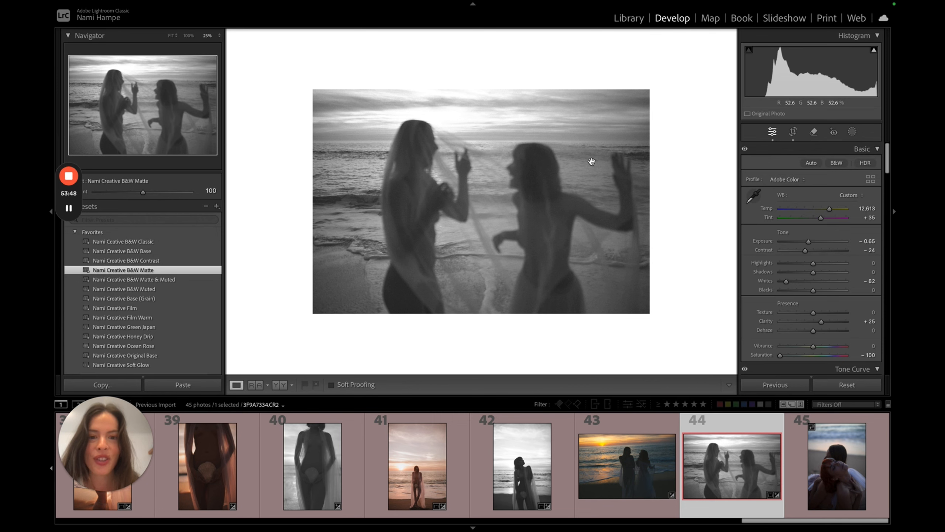
Paste the copied develop settings onto 3F9A7414.CR2 and apply the Nami Creative B&W Base preset to it.
key(Right)
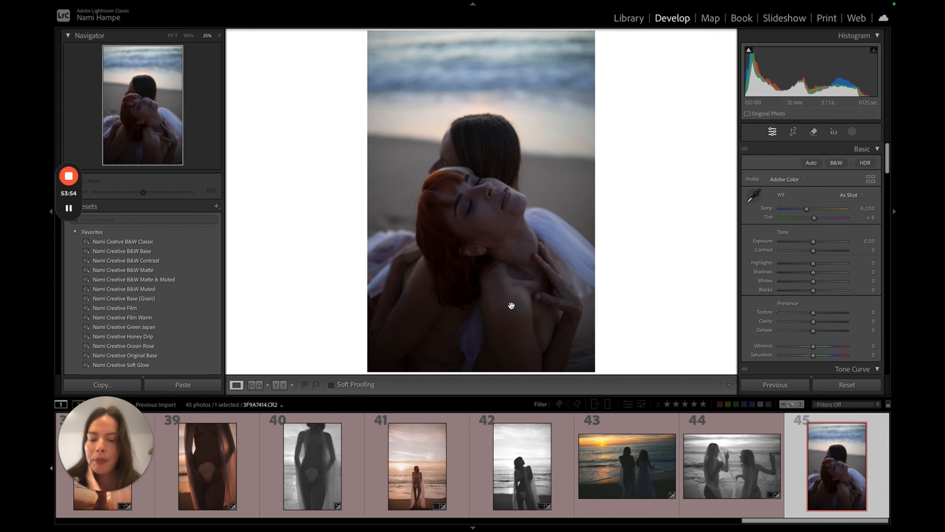
key(ctrl+shift+v)
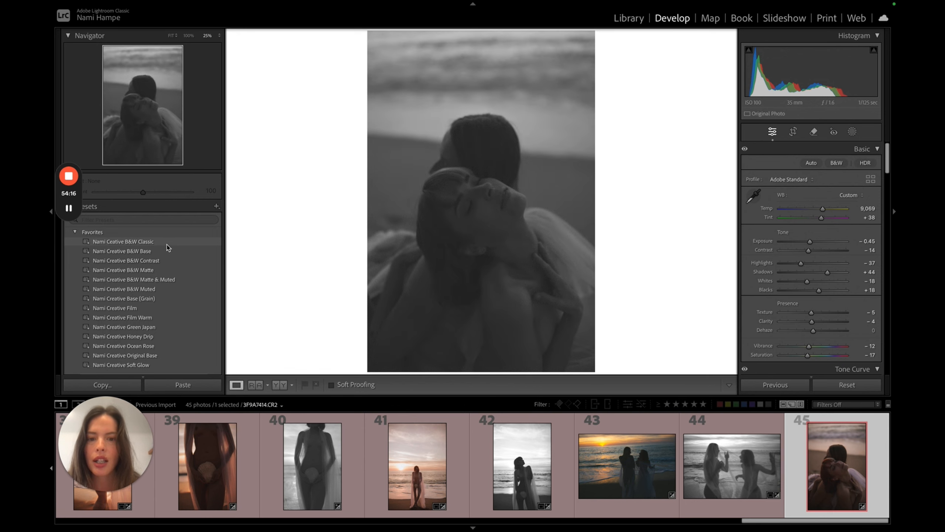
click(174, 253)
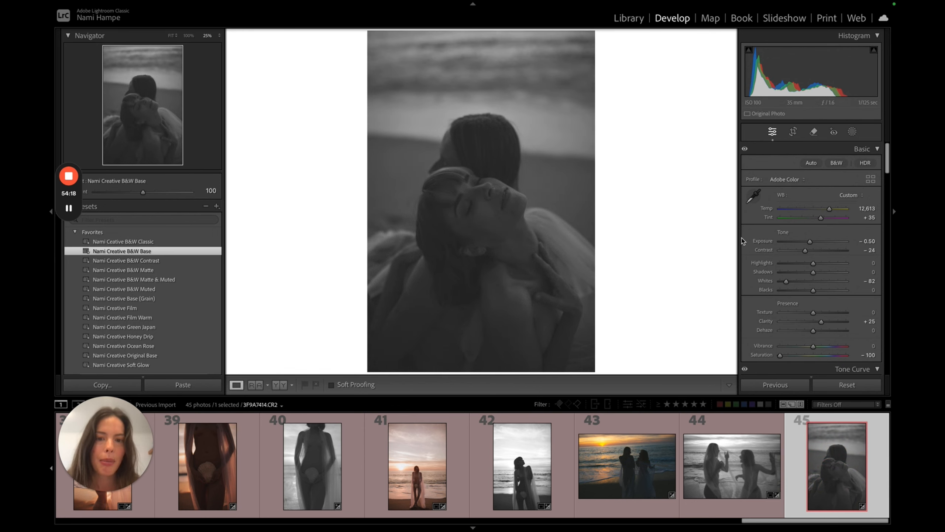
Set the Exposure of 3F9A7414.CR2 to -1.00 and reduce its grain to Amount 14 and Roughness 31.
drag(812, 243, 810, 241)
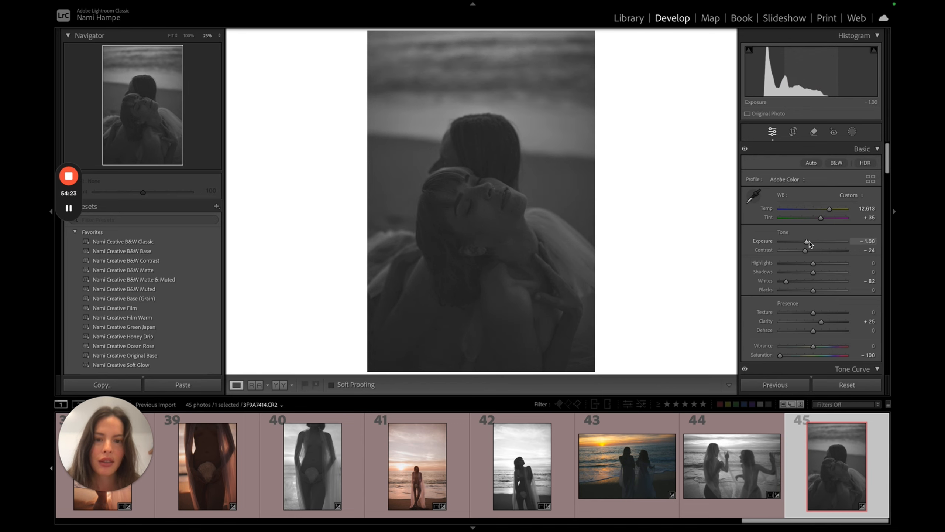
scroll(813, 279, down, 15)
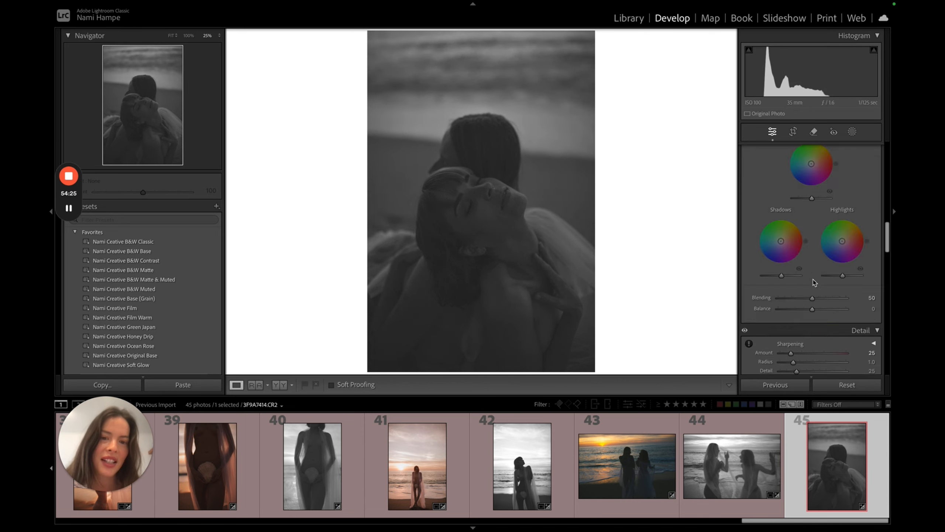
scroll(813, 279, down, 8)
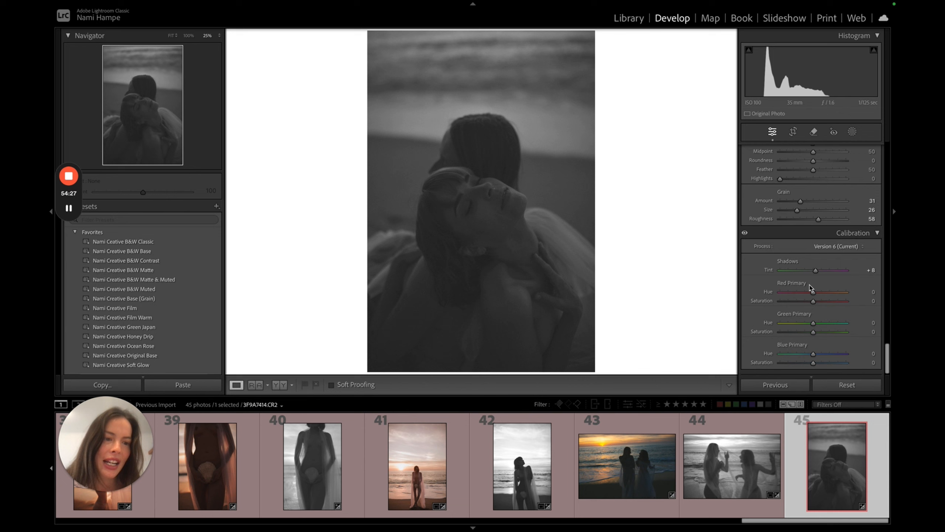
click(801, 254)
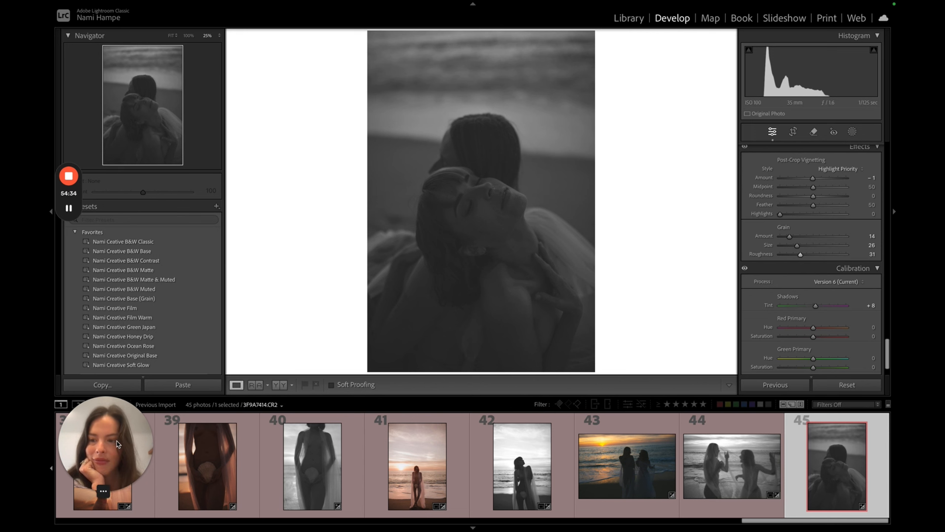
mouse_move(67, 192)
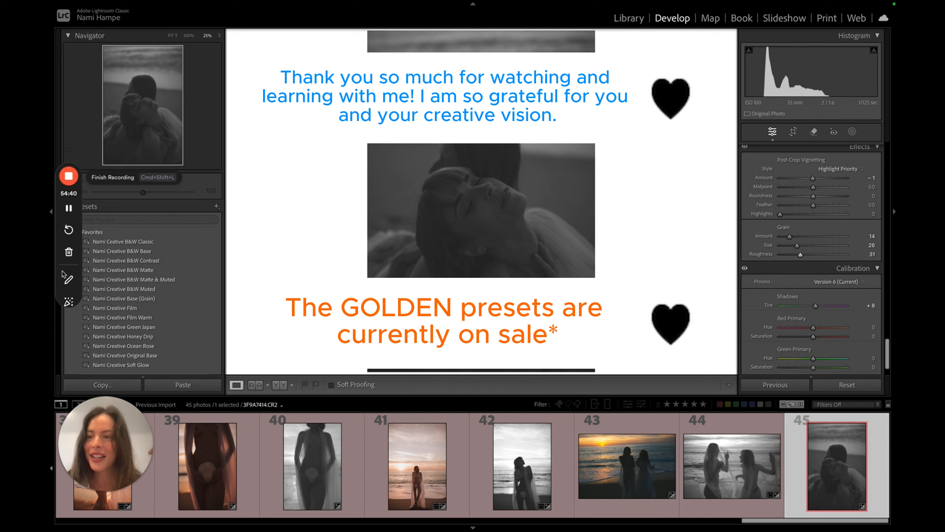
drag(88, 434, 451, 198)
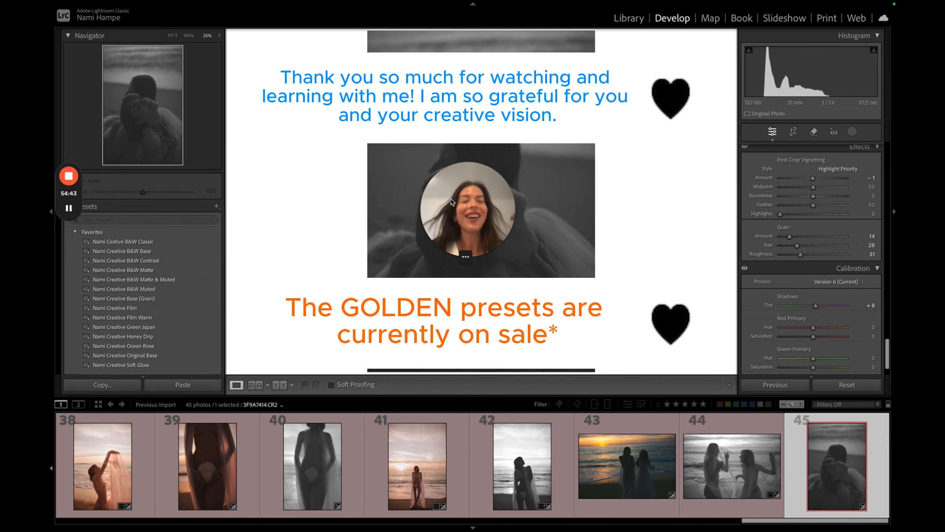